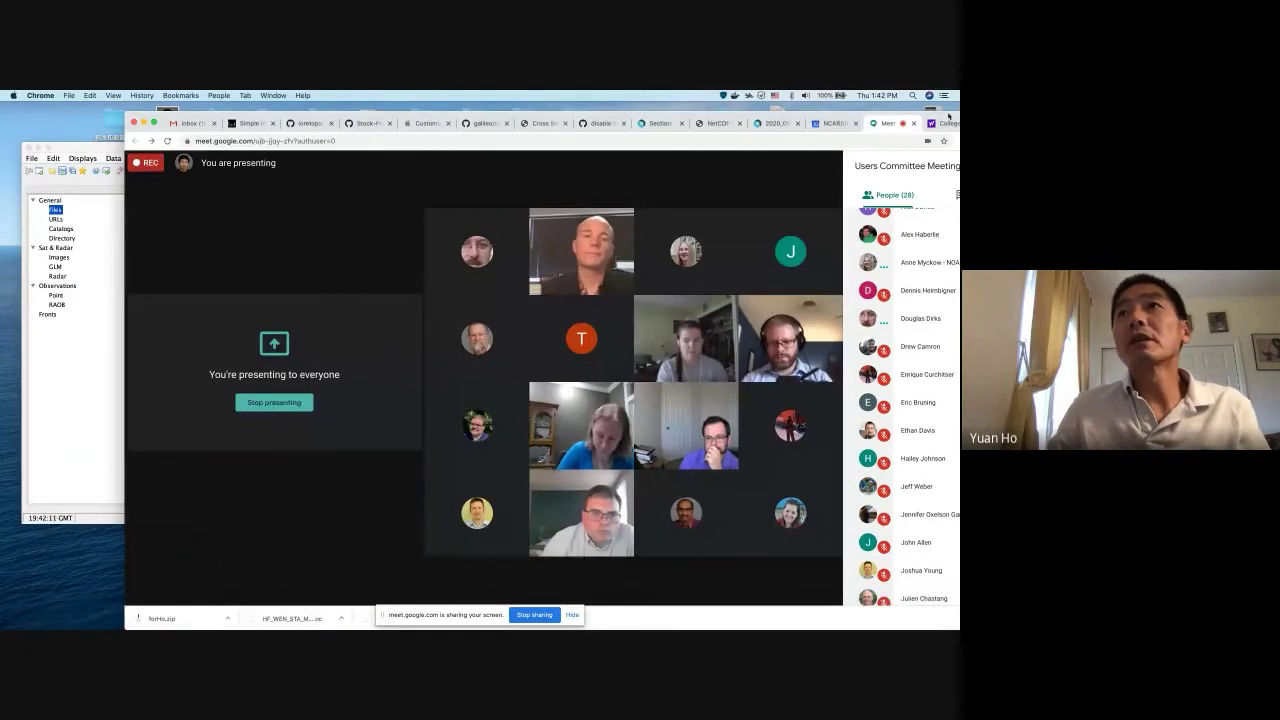
Open the IDV Downloads page of the Unidata website in a new browser tab, and minimize the browser when done viewing
drag(990, 123, 918, 123)
click(918, 123)
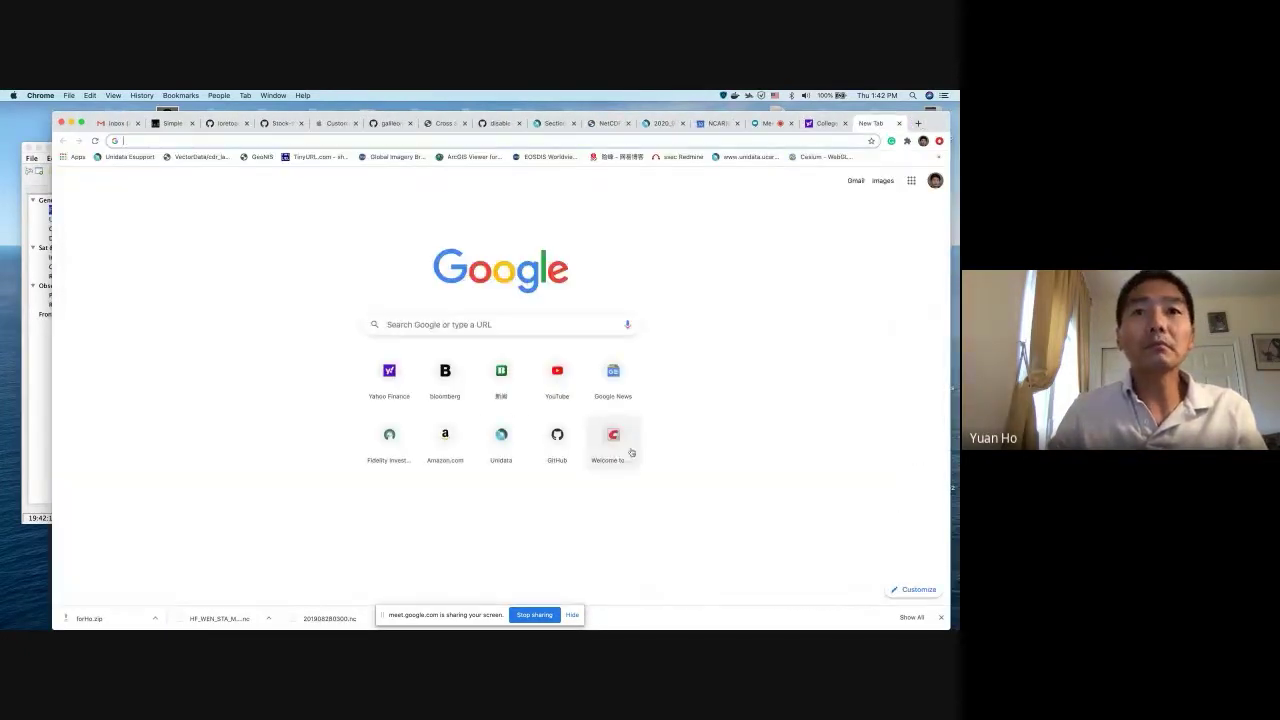
click(503, 448)
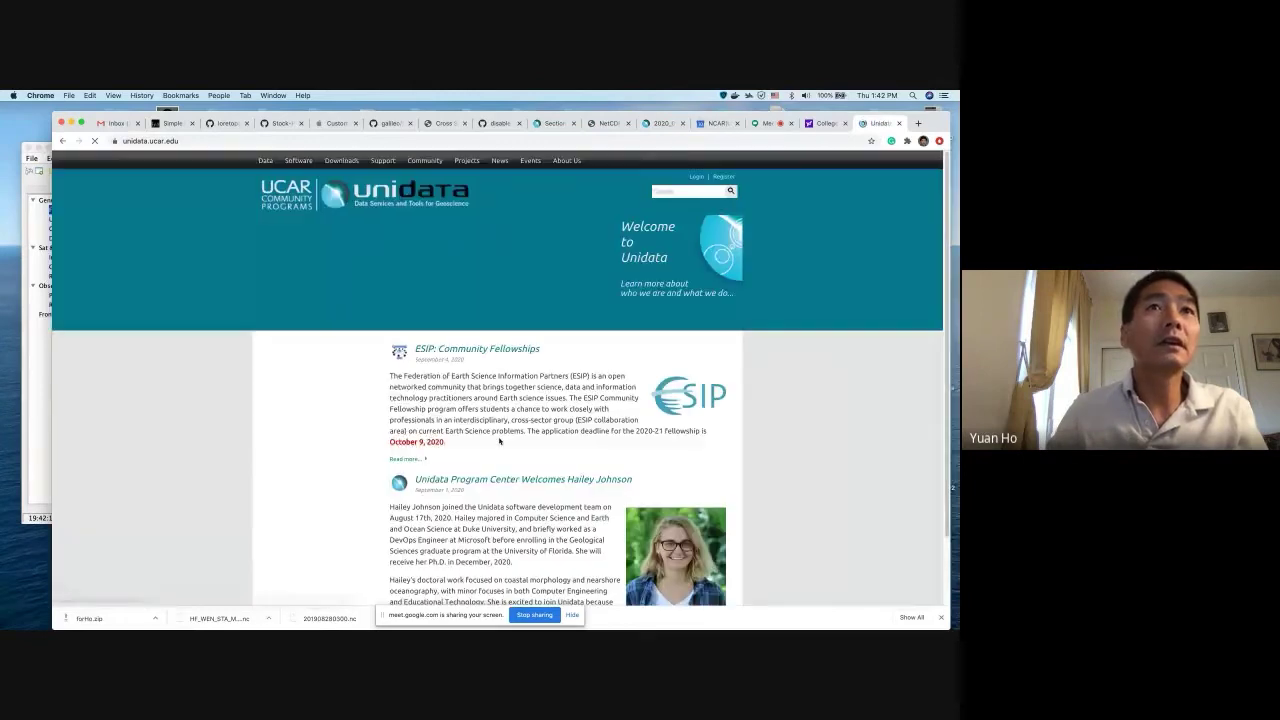
mouse_move(340, 161)
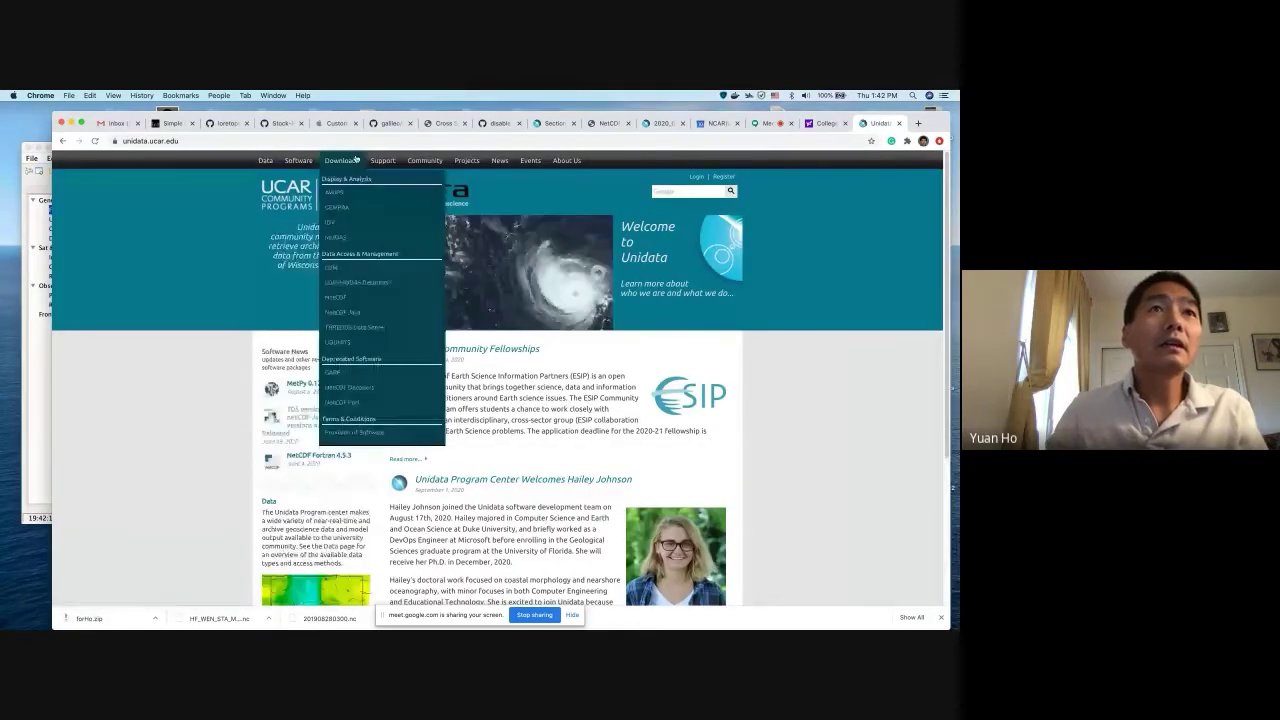
click(330, 226)
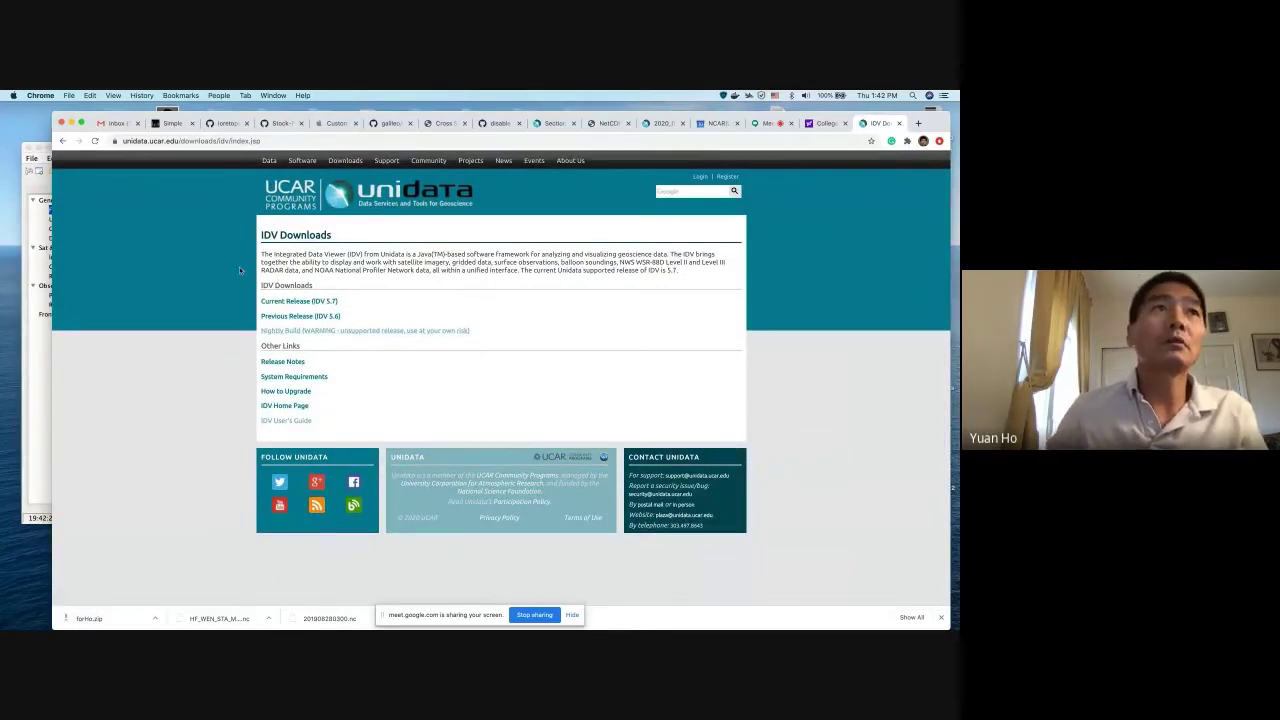
click(70, 123)
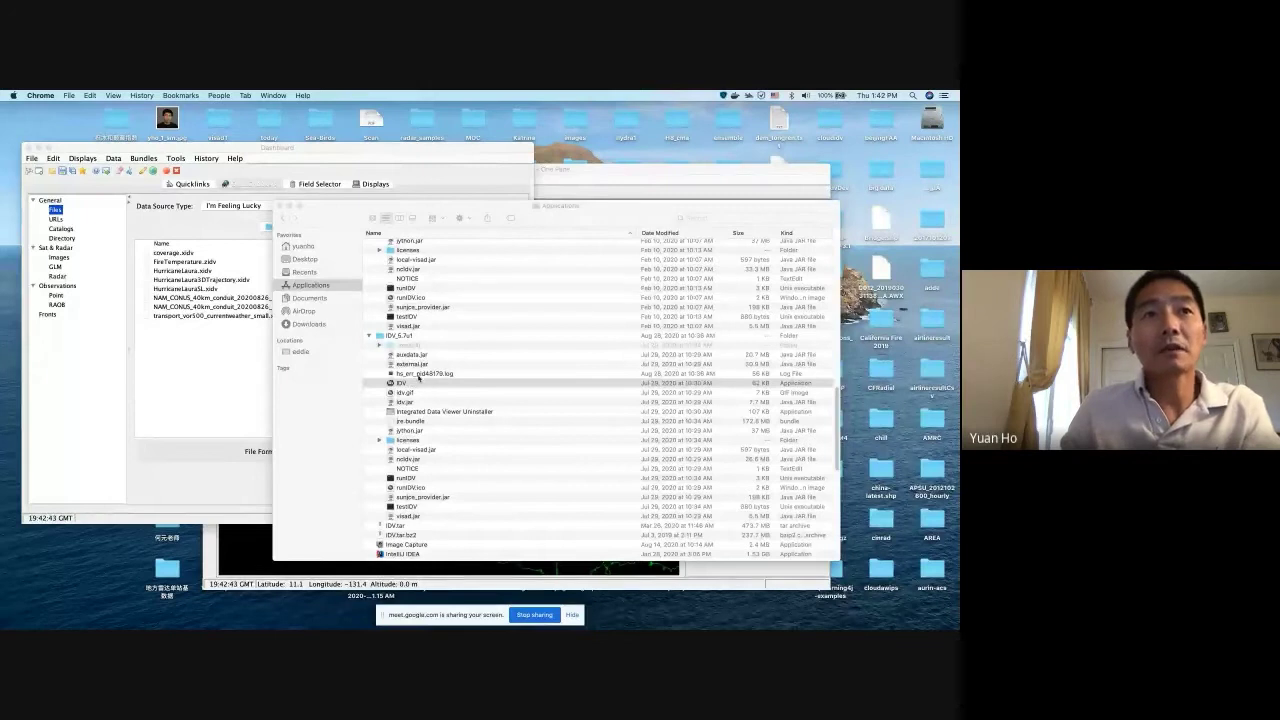
Look through the installed IDV version folders in the Applications folder, including IDV_5.7u1, and close the Finder window
scroll(392, 320, up, 5)
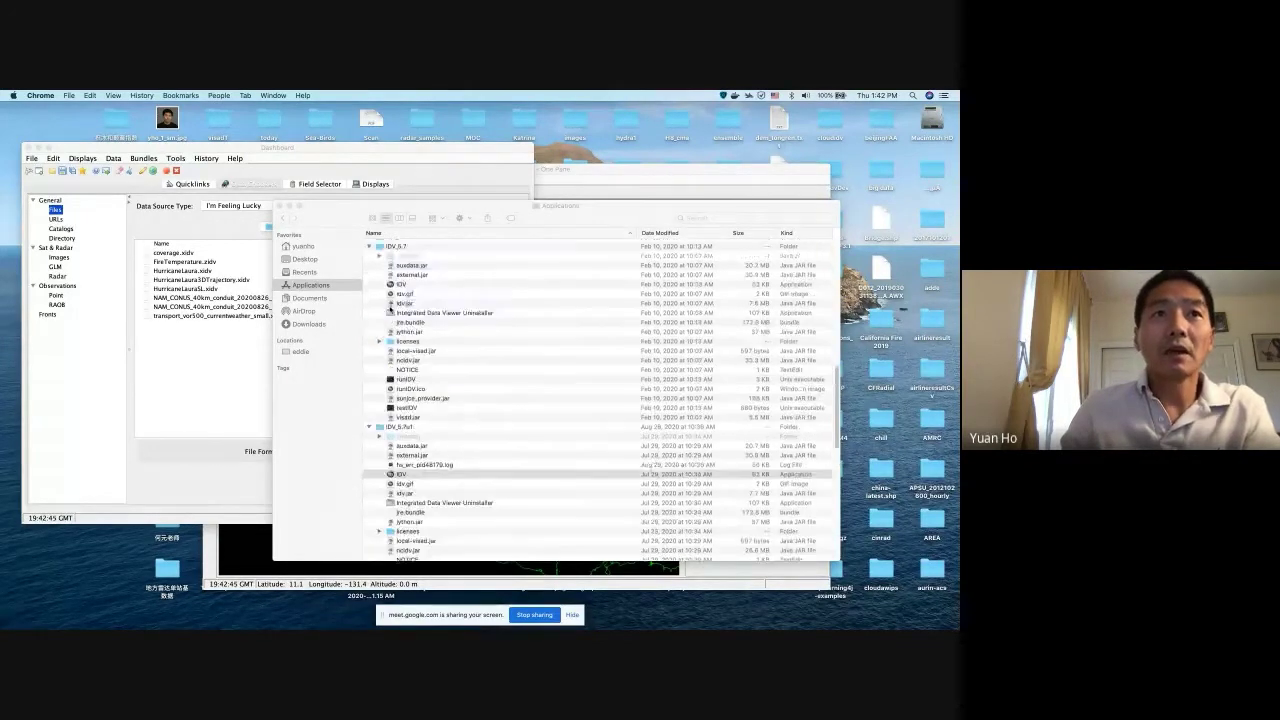
scroll(389, 311, down, 6)
click(376, 329)
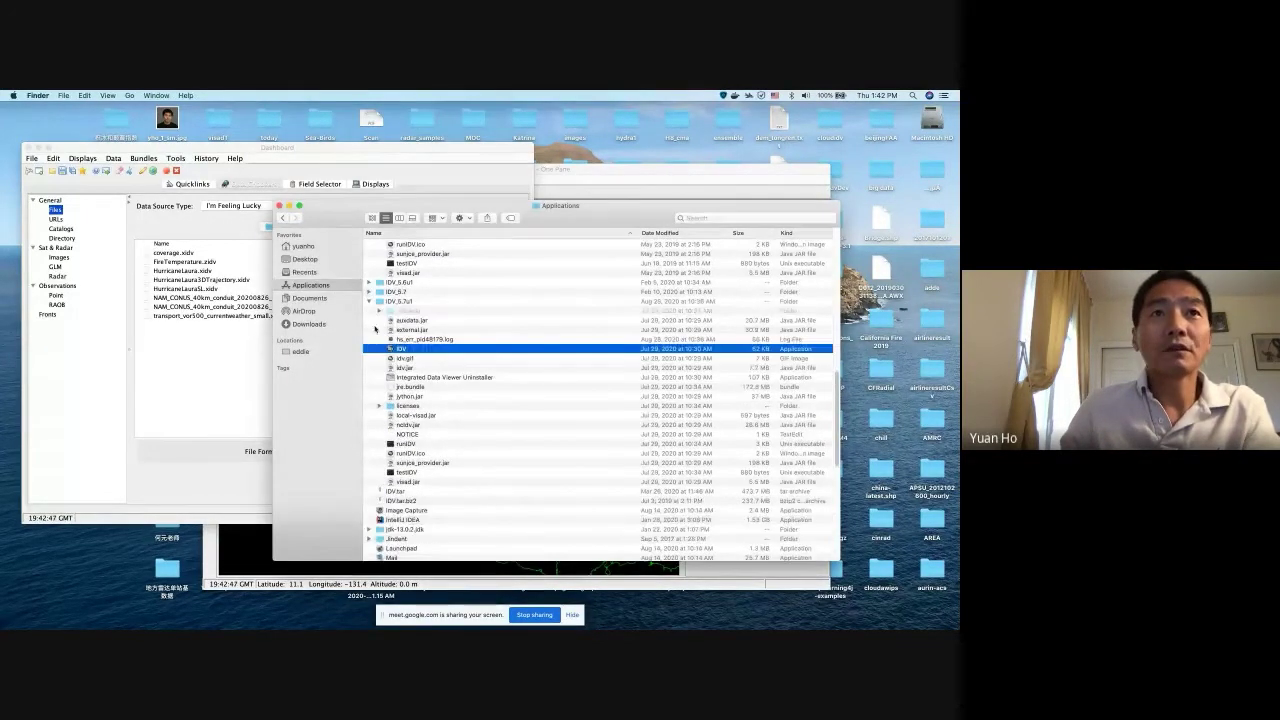
click(372, 306)
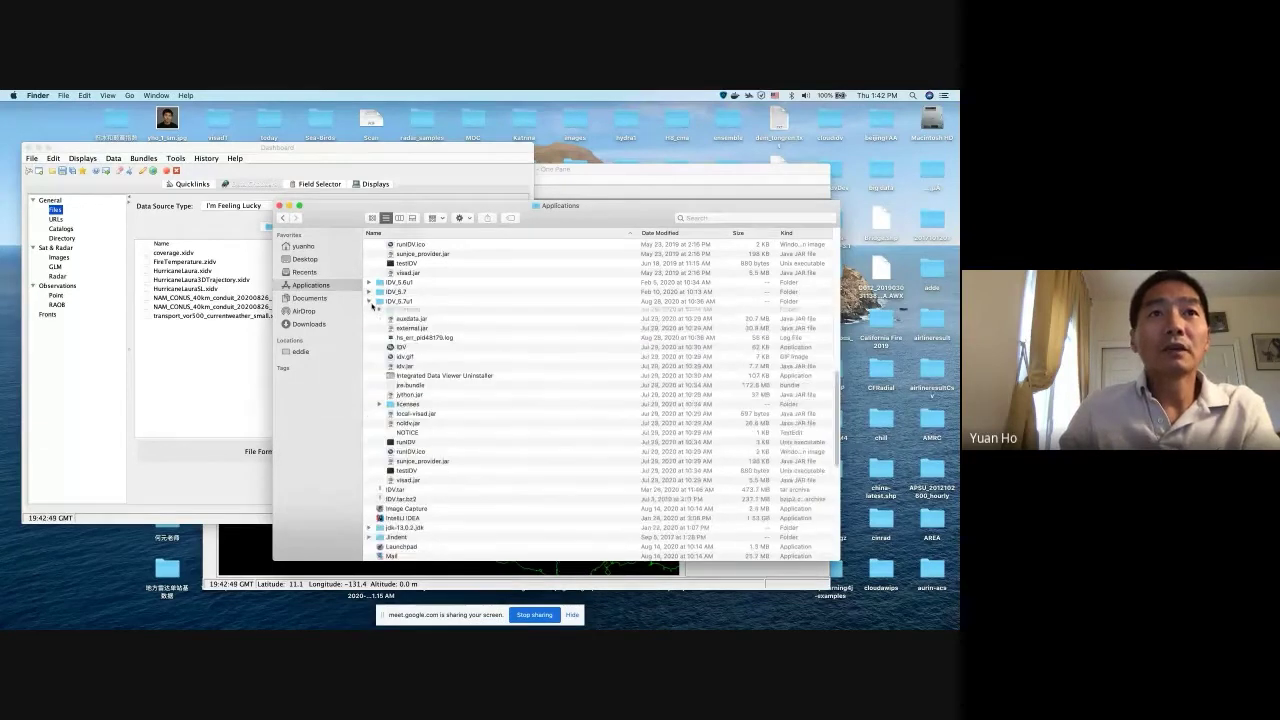
click(280, 205)
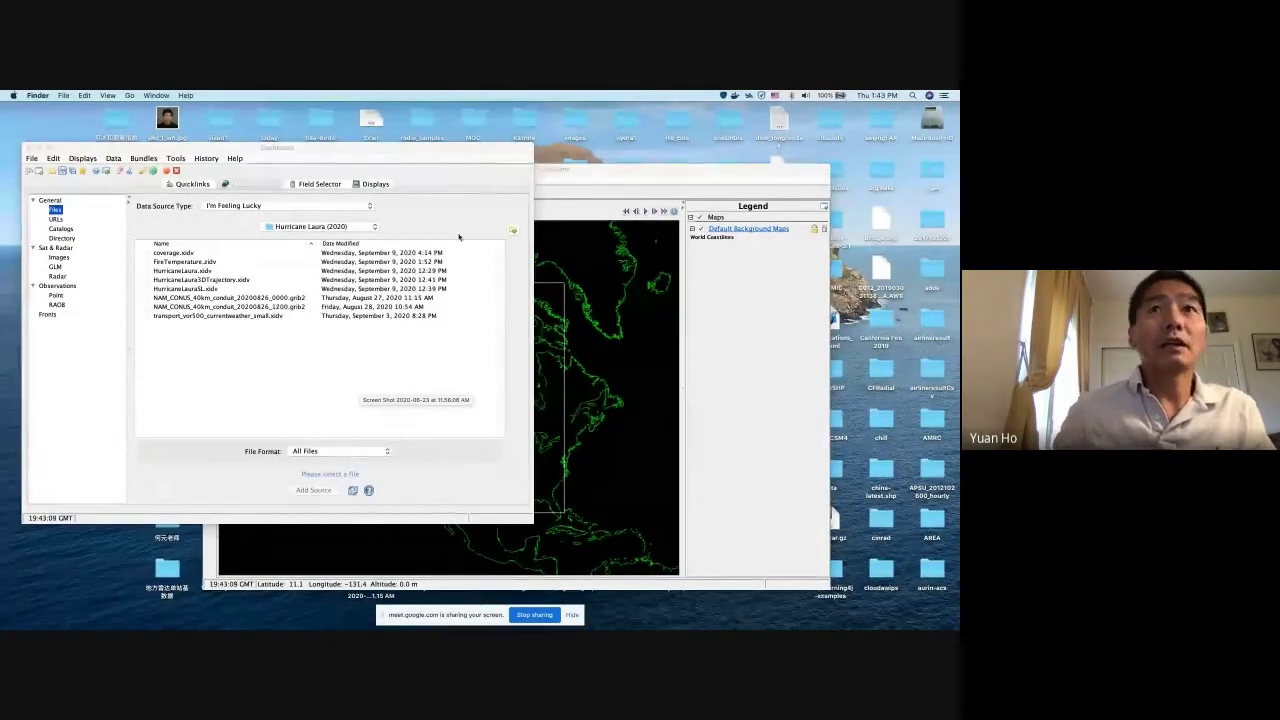
Reposition the IDV Map View and Dashboard windows slightly, leaving the Map View in front
mouse_move(574, 170)
mouse_down()
mouse_move(625, 136)
mouse_move(551, 163)
mouse_up()
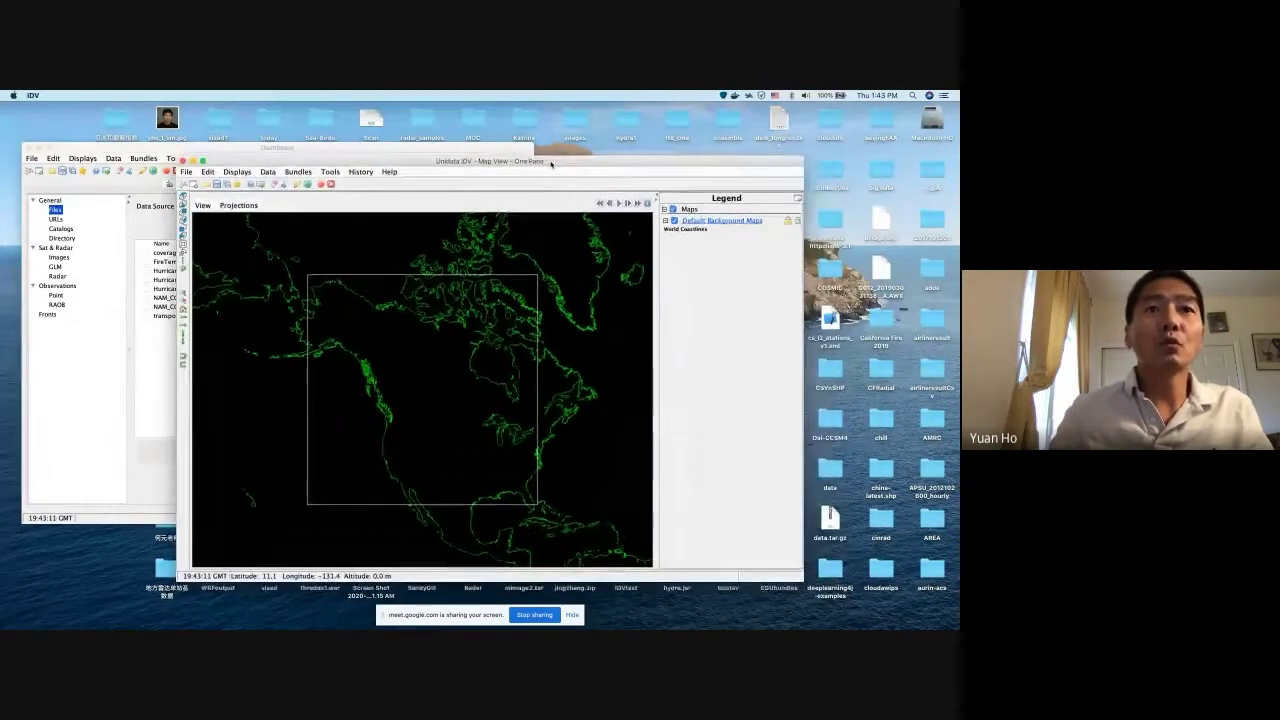
click(428, 150)
drag(428, 150, 427, 142)
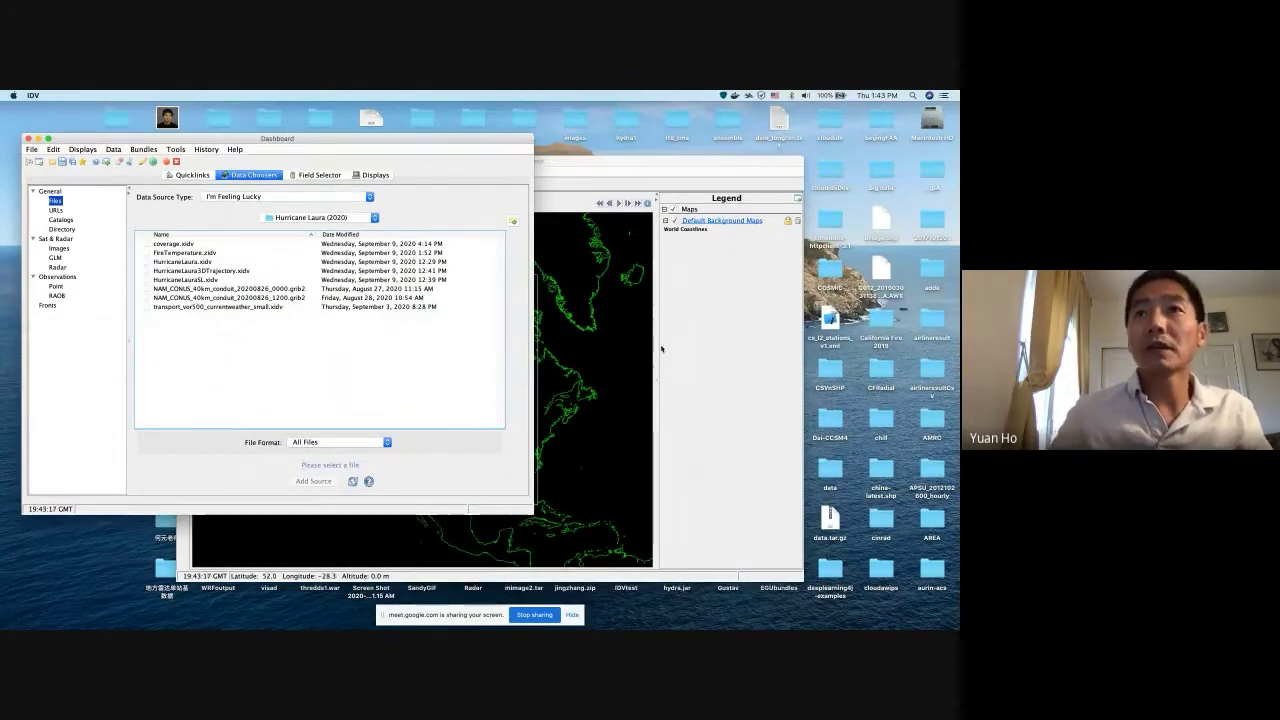
click(575, 447)
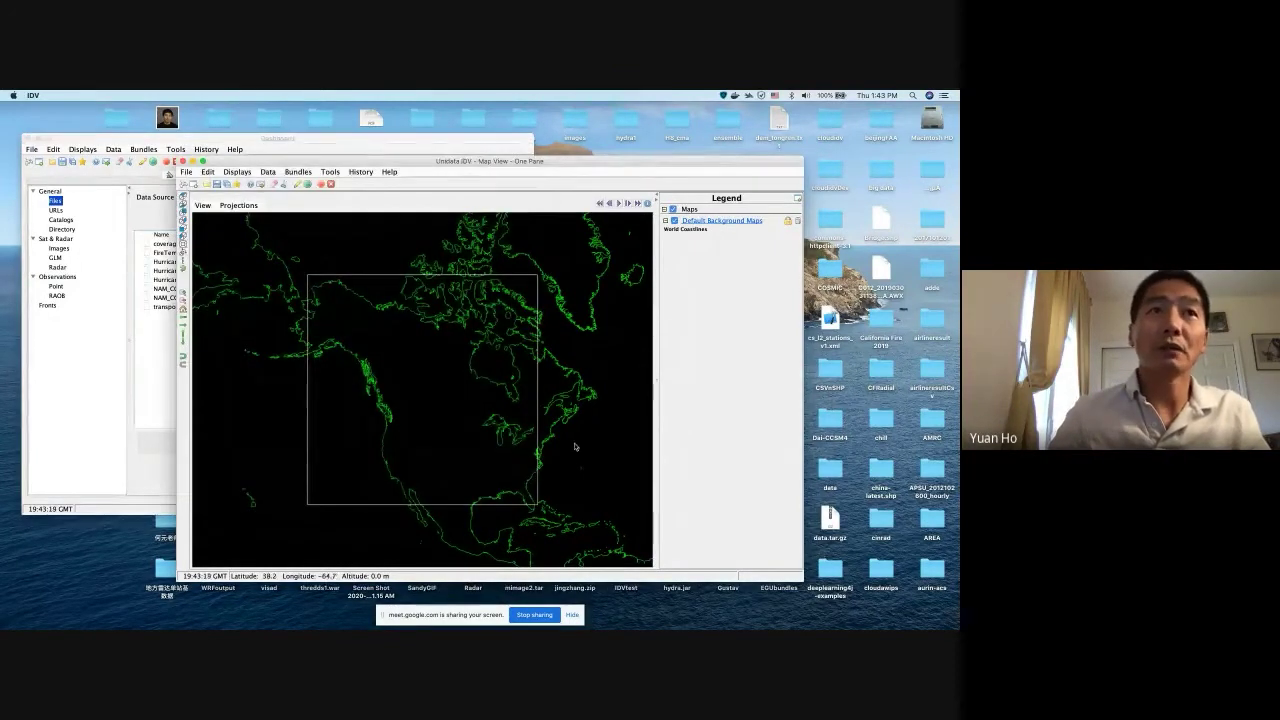
Try out a new one-pane Globe View window by rotating its globe, and close that window
click(188, 172)
mouse_move(205, 184)
mouse_move(305, 184)
mouse_move(379, 189)
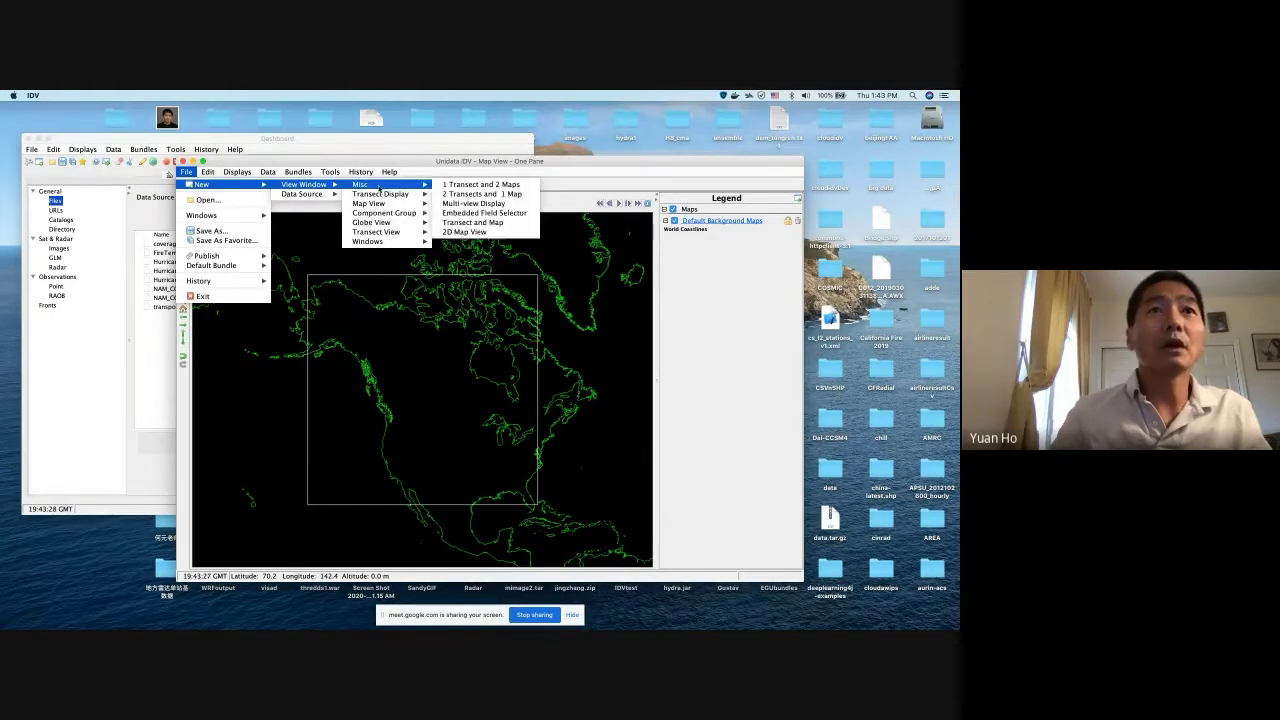
mouse_move(395, 213)
click(457, 228)
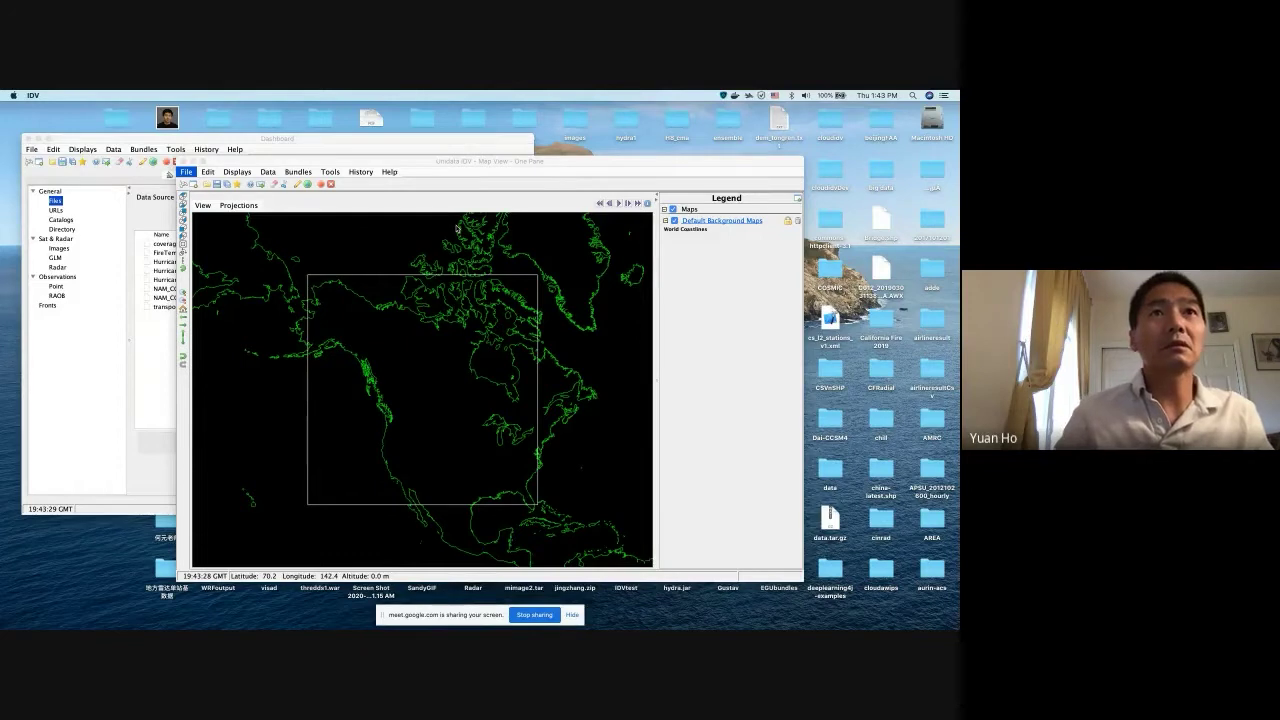
drag(369, 112, 539, 200)
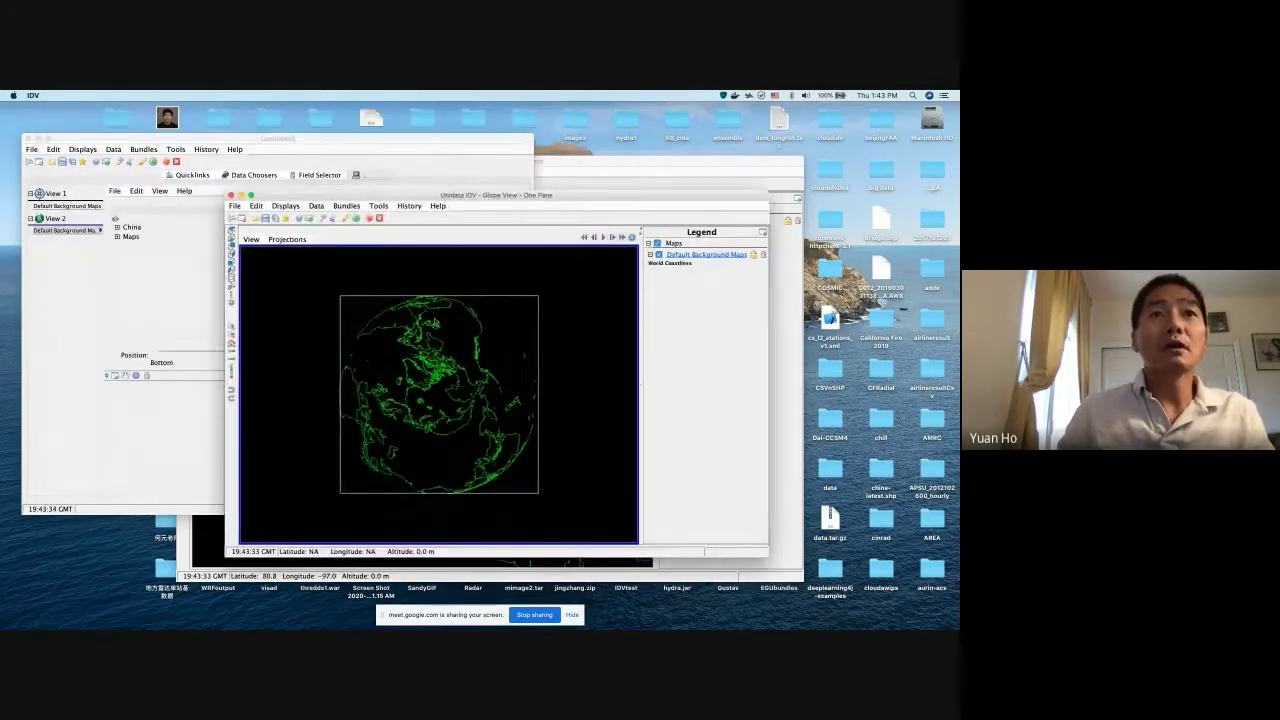
drag(430, 370, 500, 388)
click(231, 196)
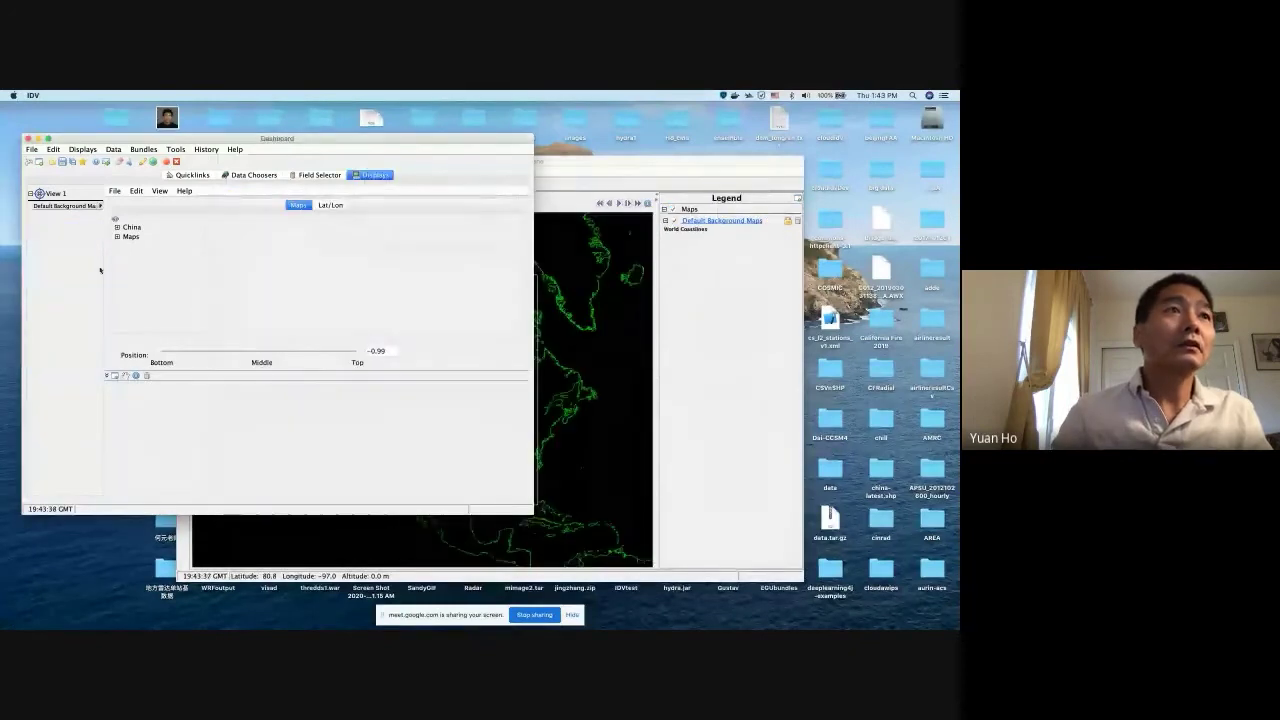
View the Dashboard's Quicklinks with the favorite bundles and return to the Data Choosers
click(143, 335)
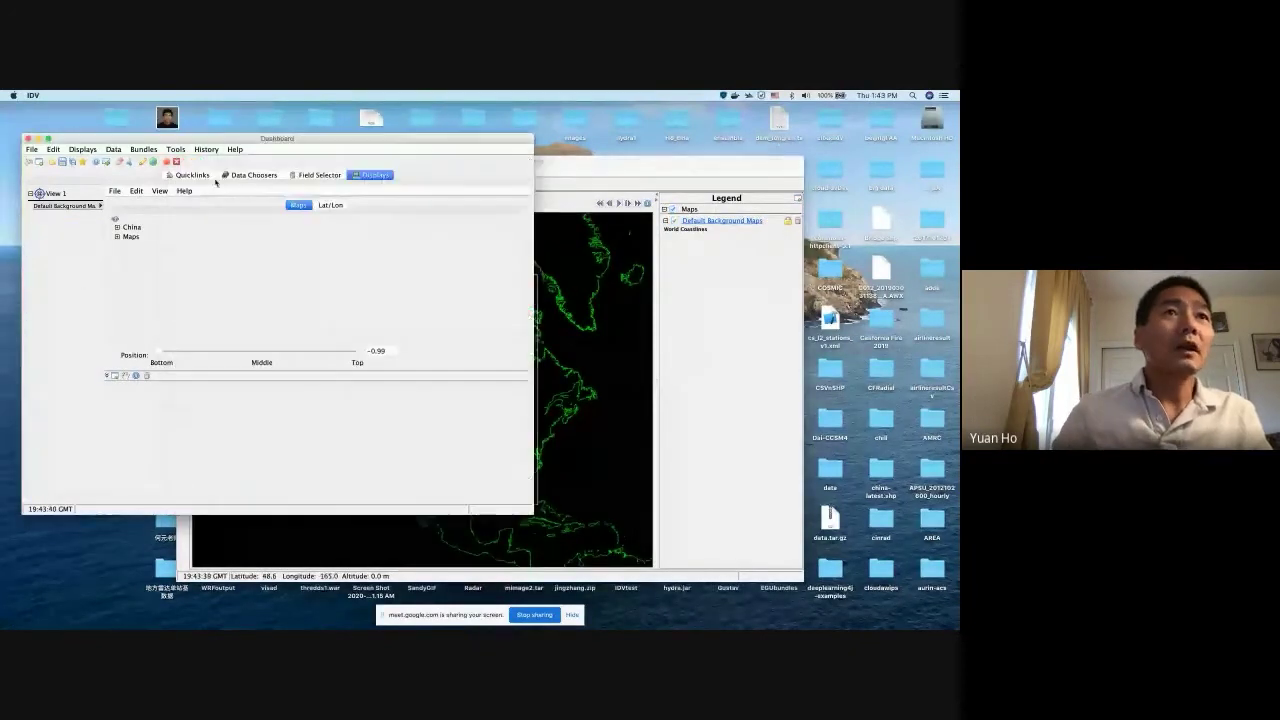
click(257, 175)
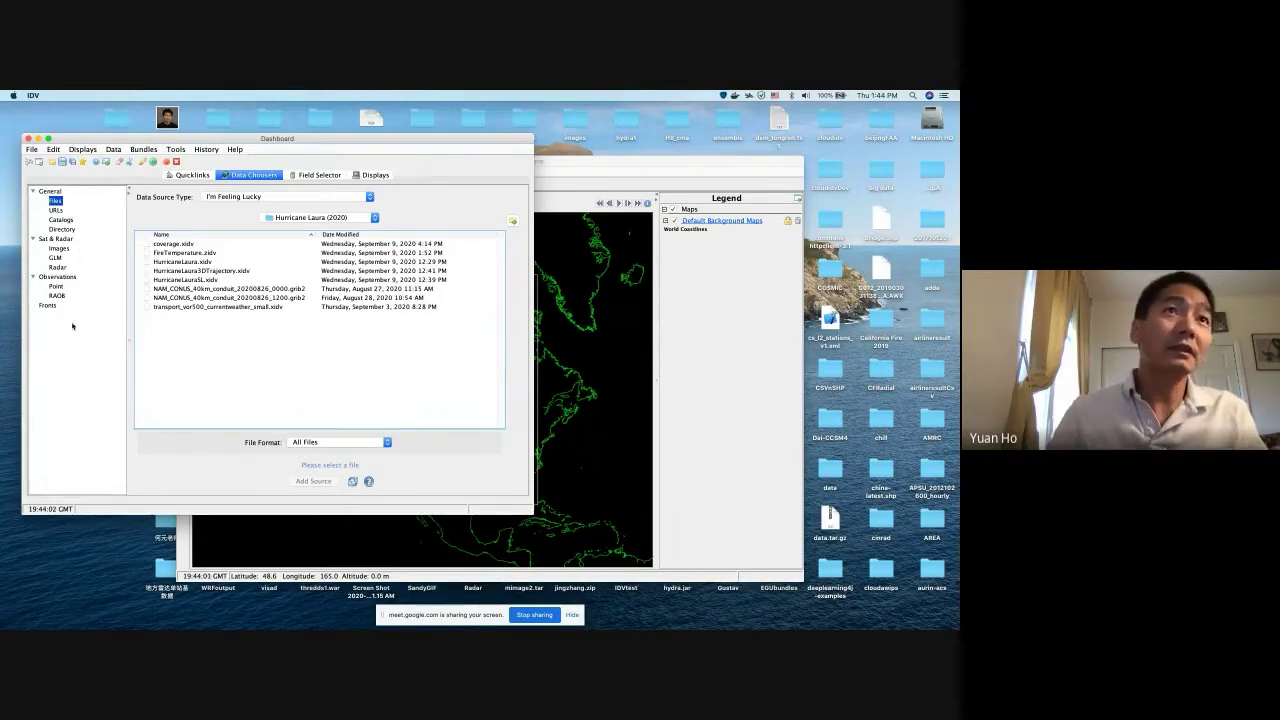
click(192, 175)
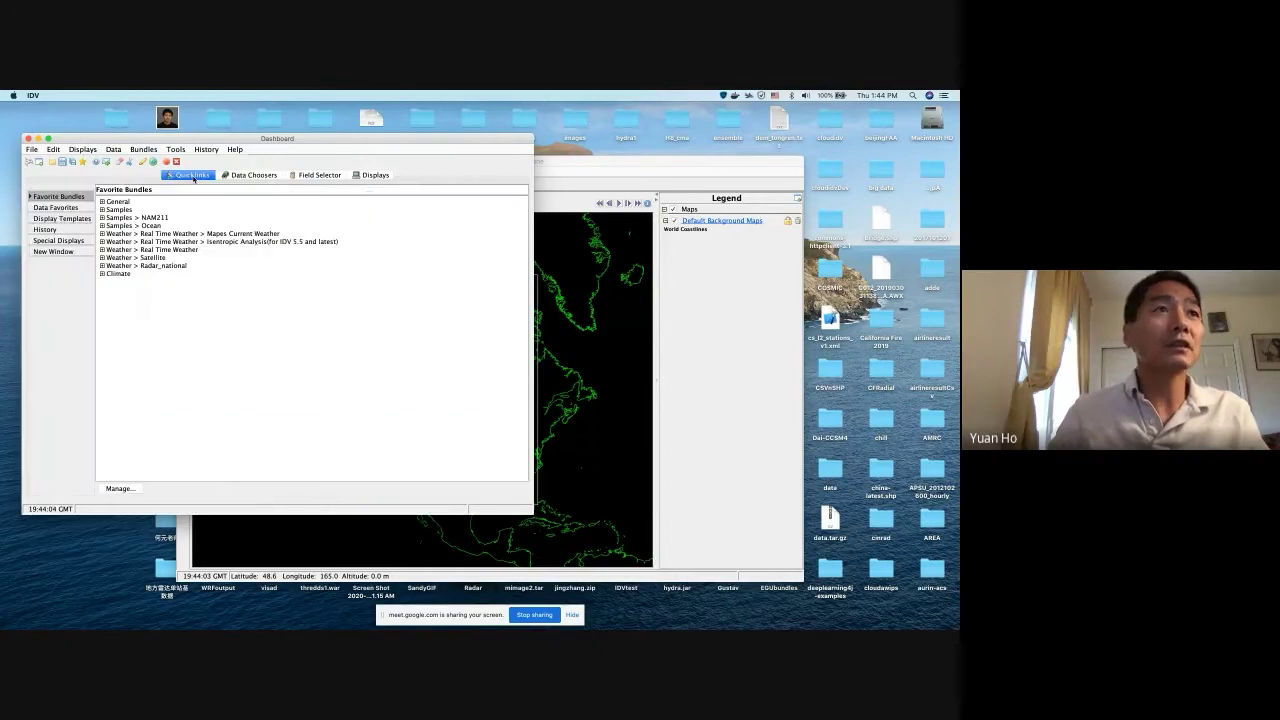
click(256, 175)
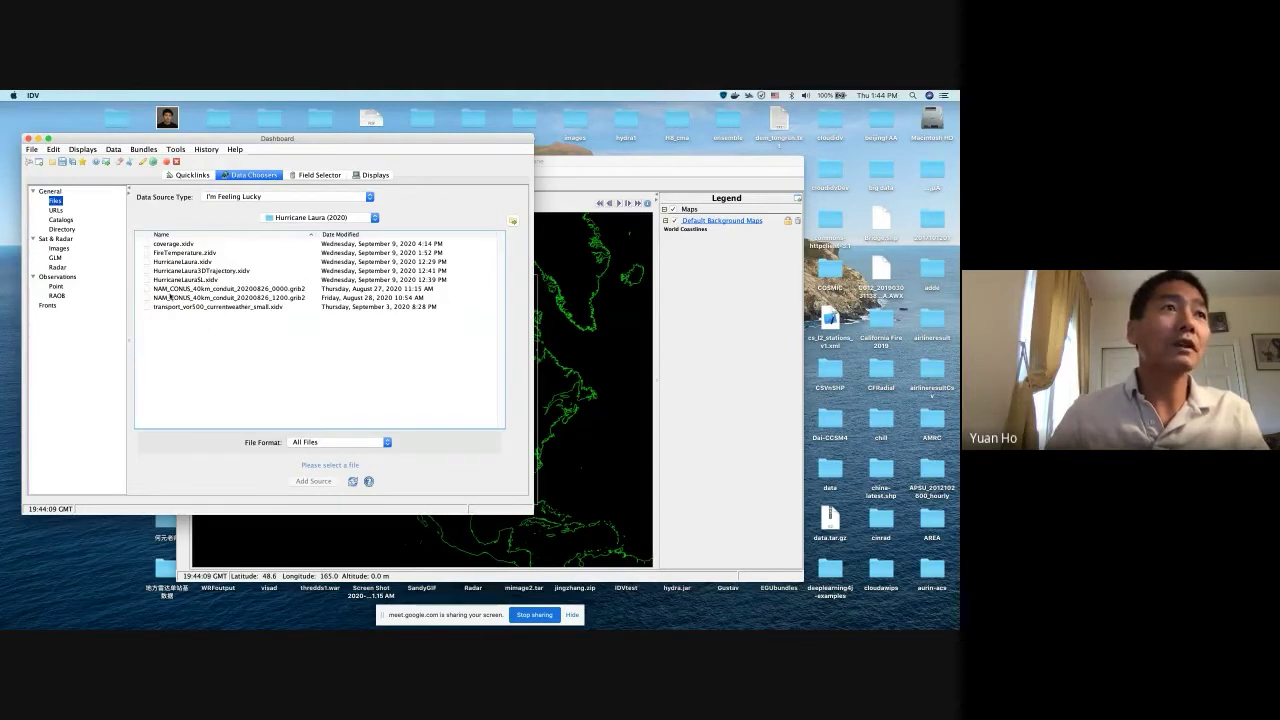
Look over the Catalogs, Directory and Sat & Radar data choosers
click(61, 220)
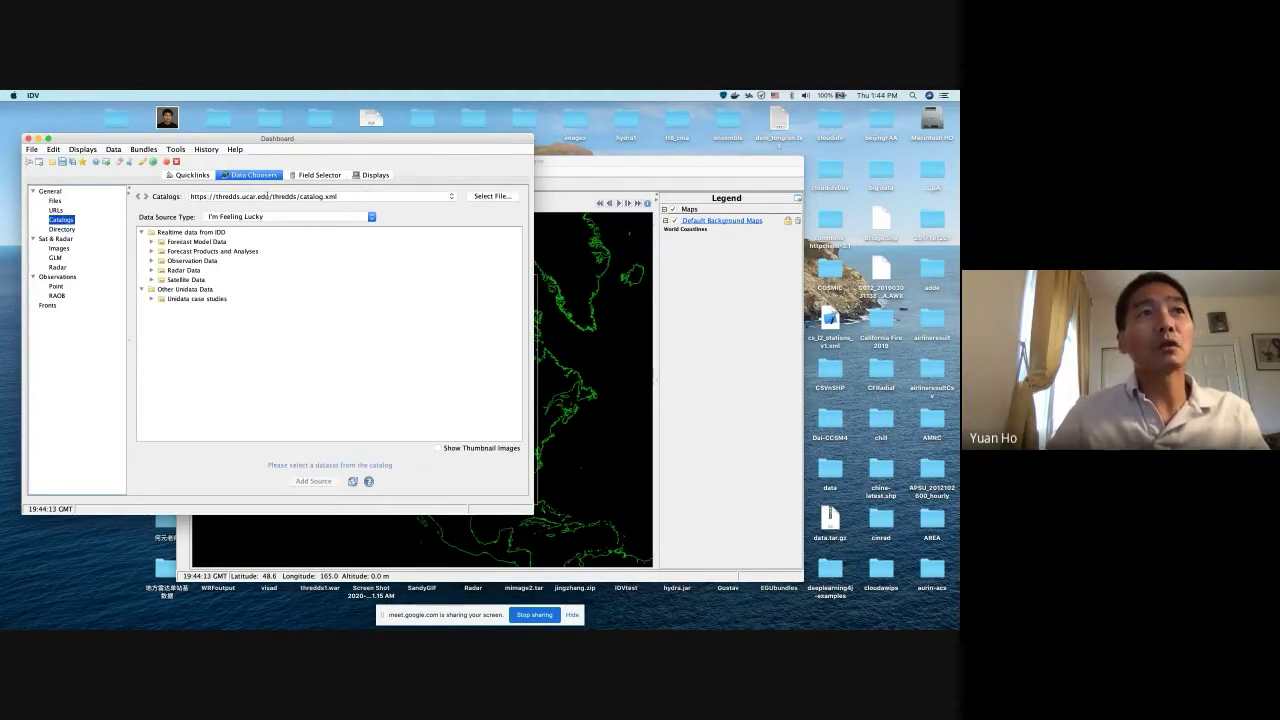
click(66, 230)
click(60, 239)
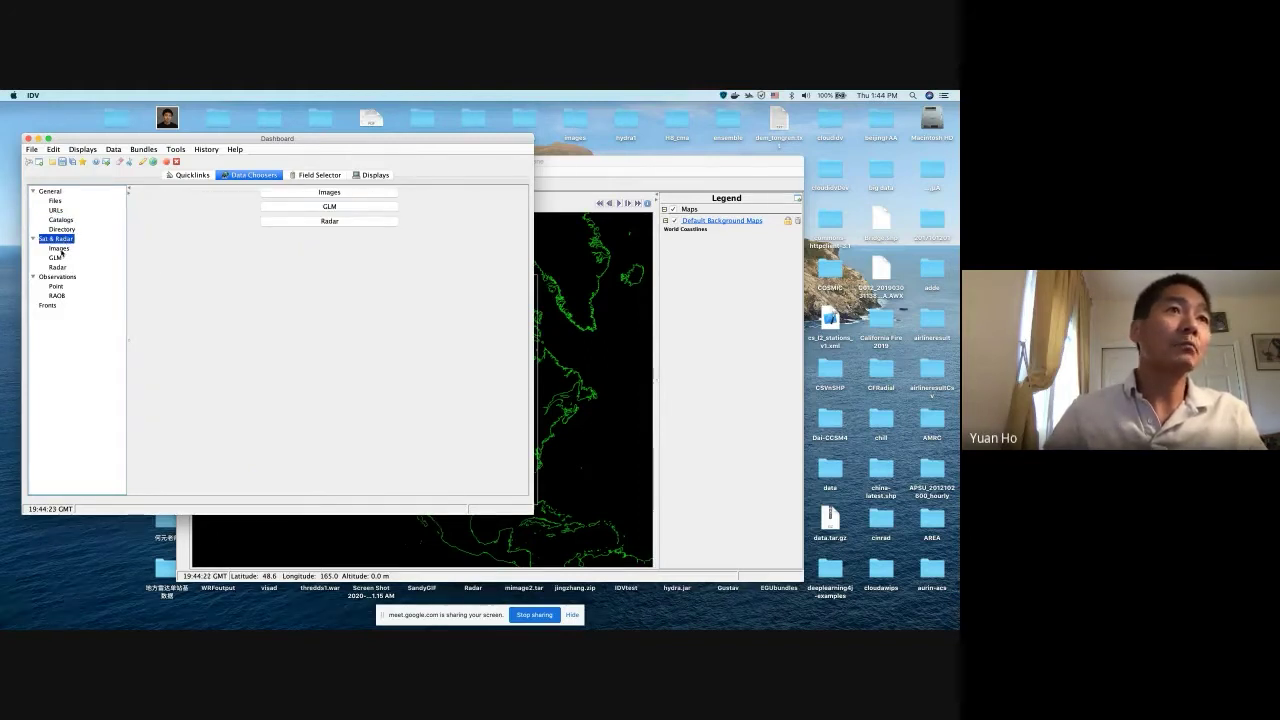
Look through the available servers in the satellite Images chooser without changing the server, and view the GLM chooser
click(59, 249)
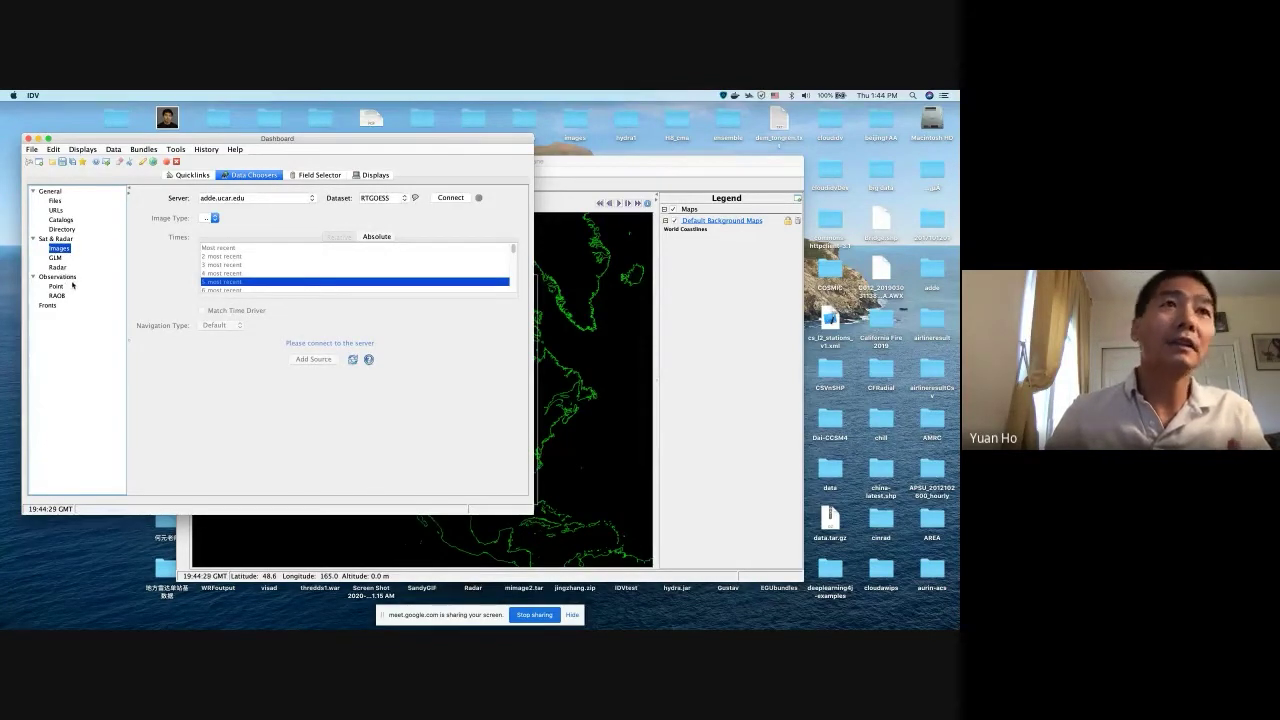
click(312, 198)
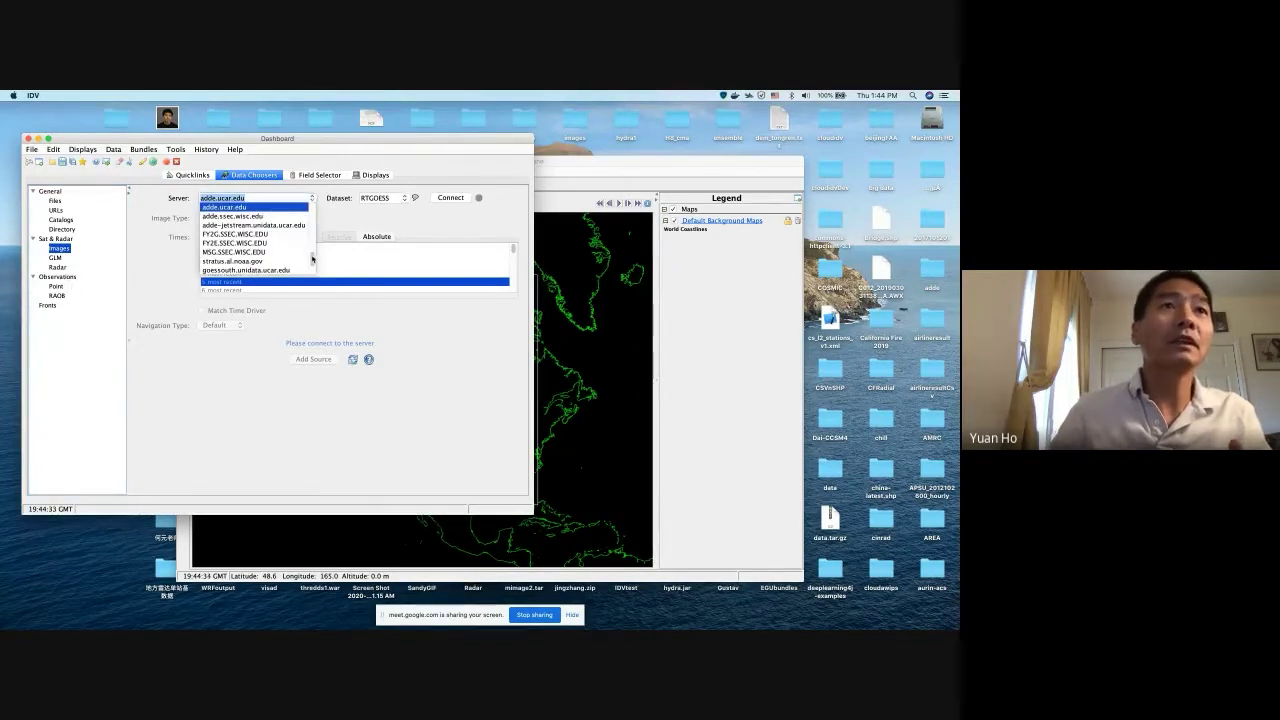
scroll(312, 259, up, 4)
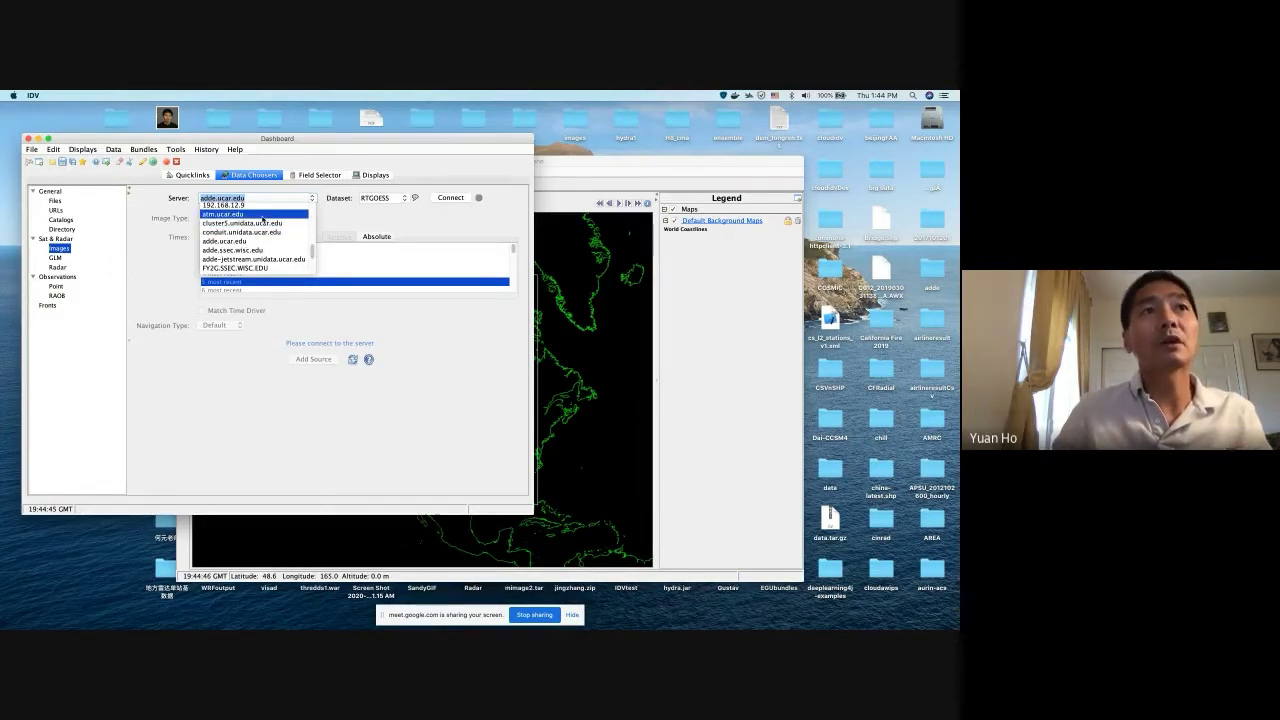
click(336, 219)
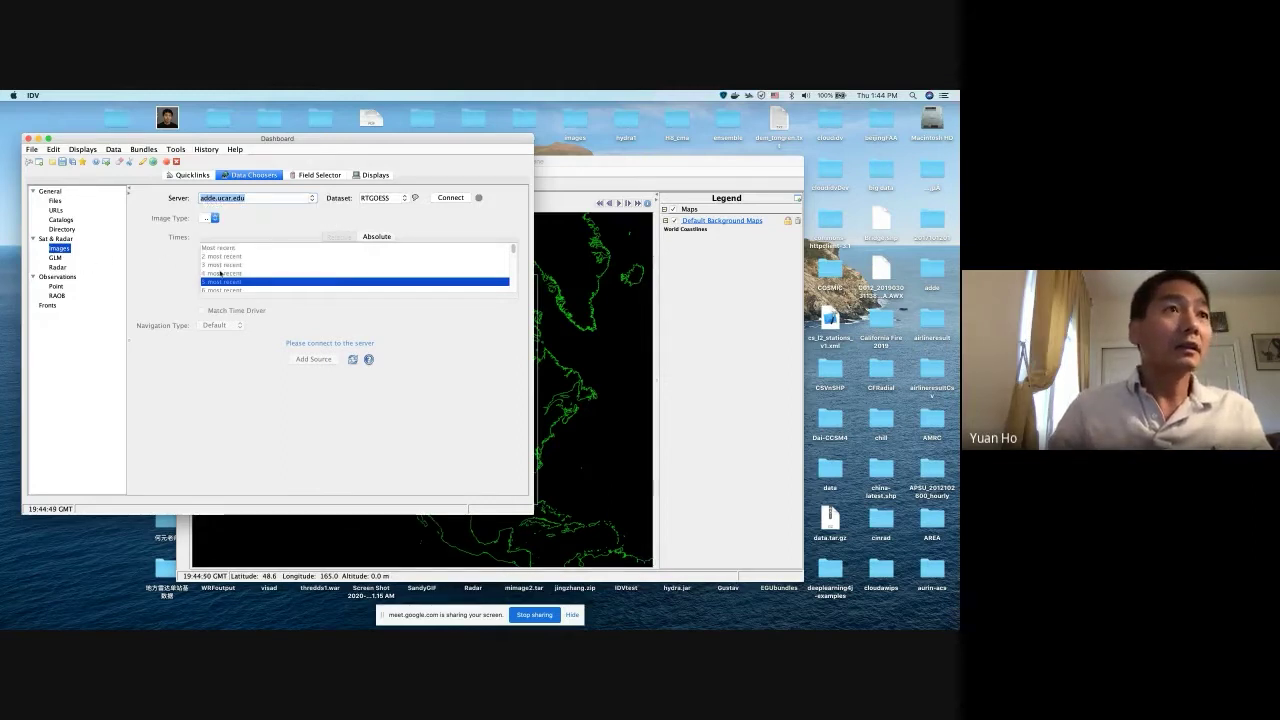
click(55, 258)
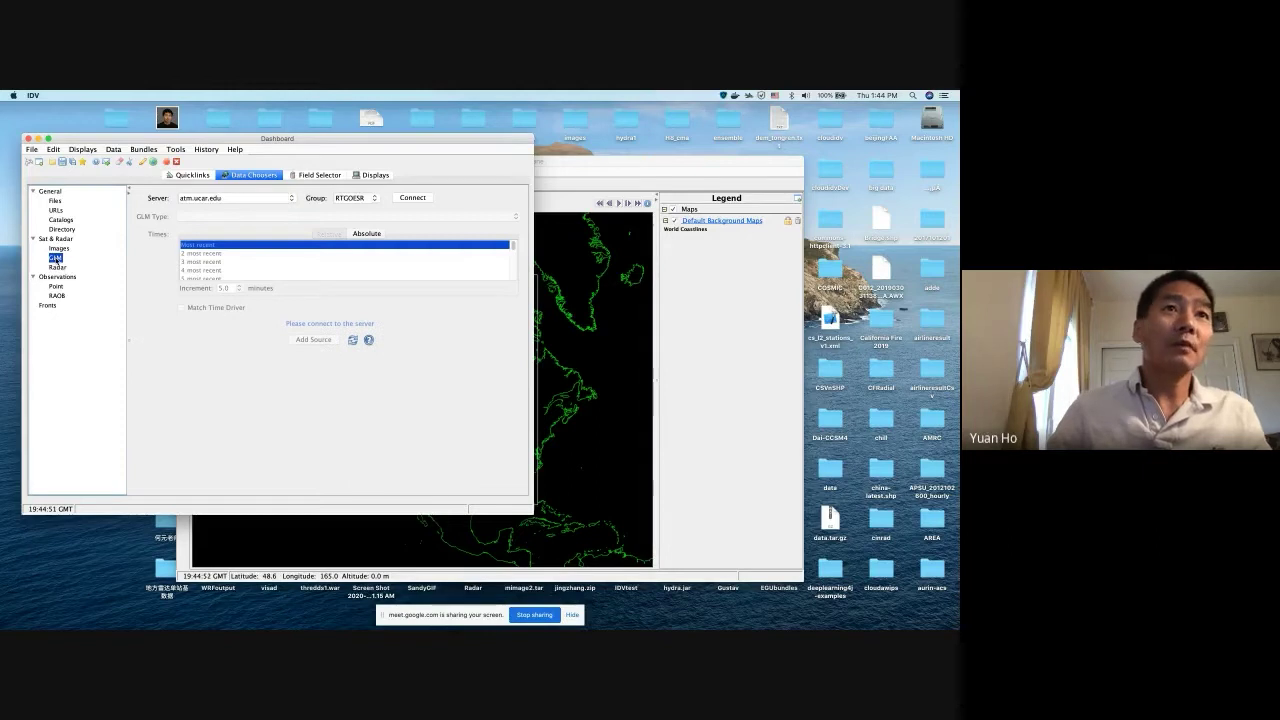
Add the most recent NEXRAD Level II radar data from the remote catalog for station KBYX as a data source
click(60, 268)
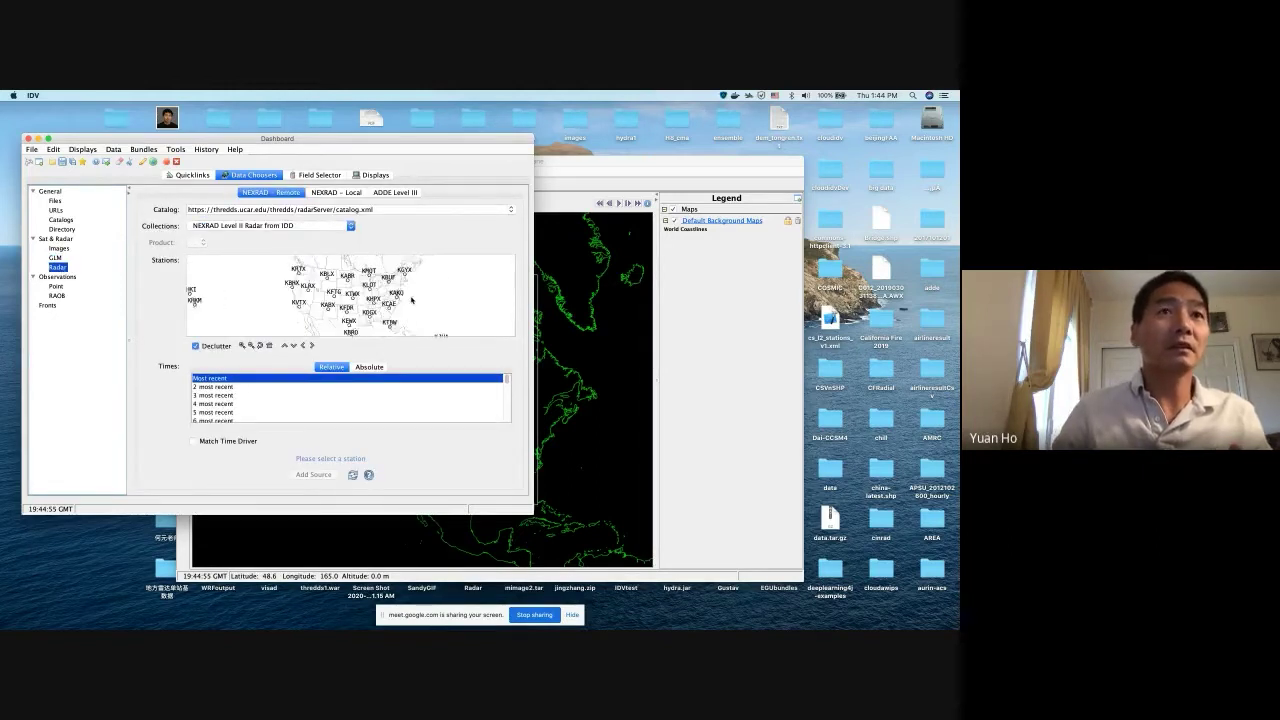
scroll(383, 318, up, 5)
scroll(370, 300, down, 3)
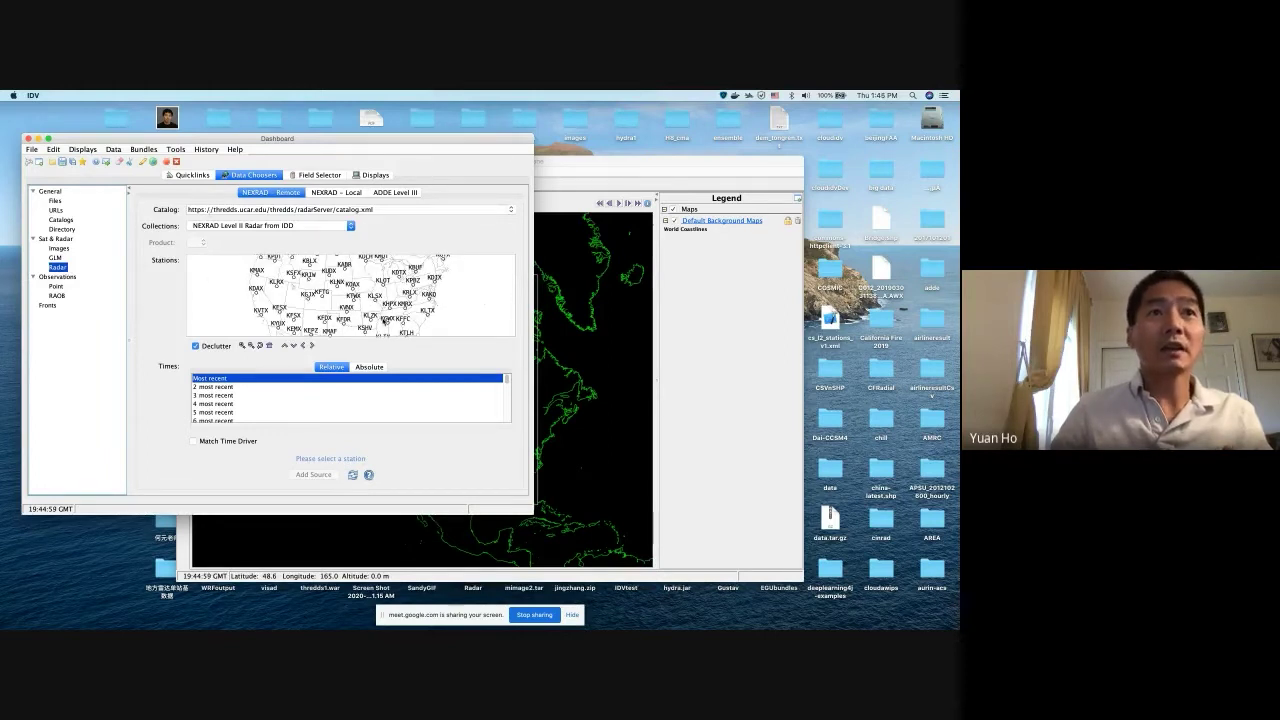
drag(383, 319, 321, 280)
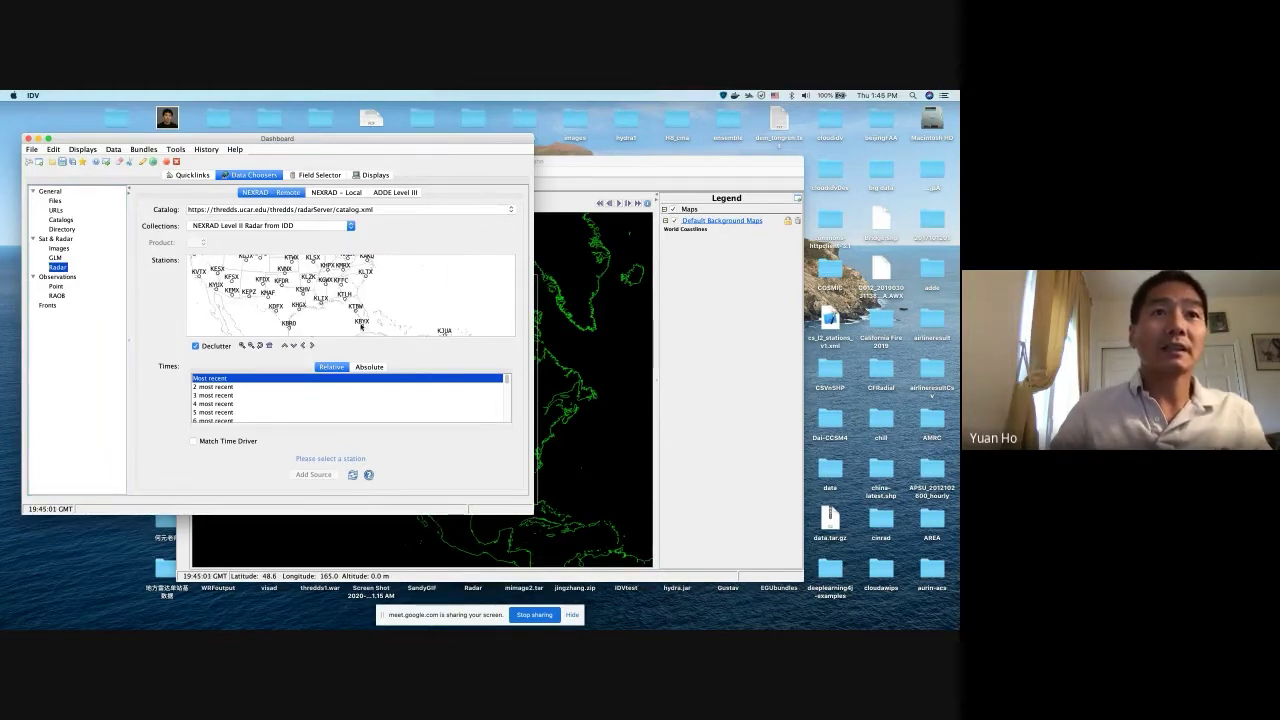
click(361, 323)
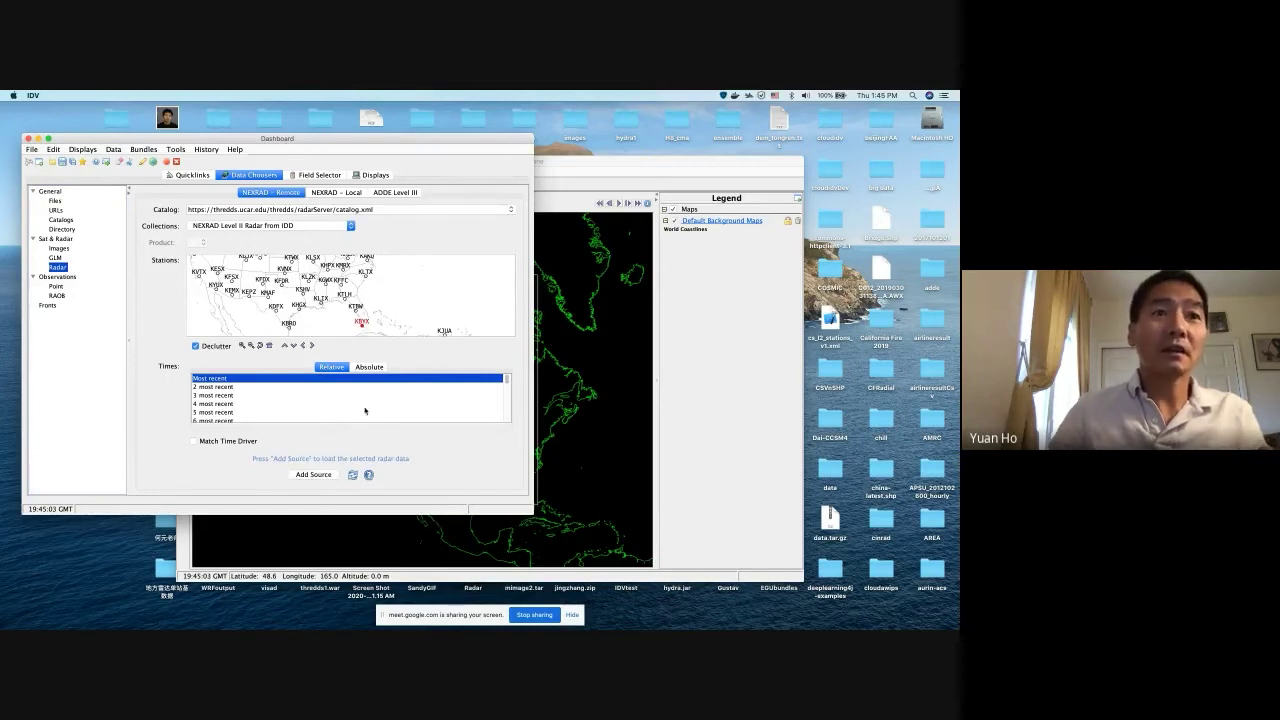
click(313, 474)
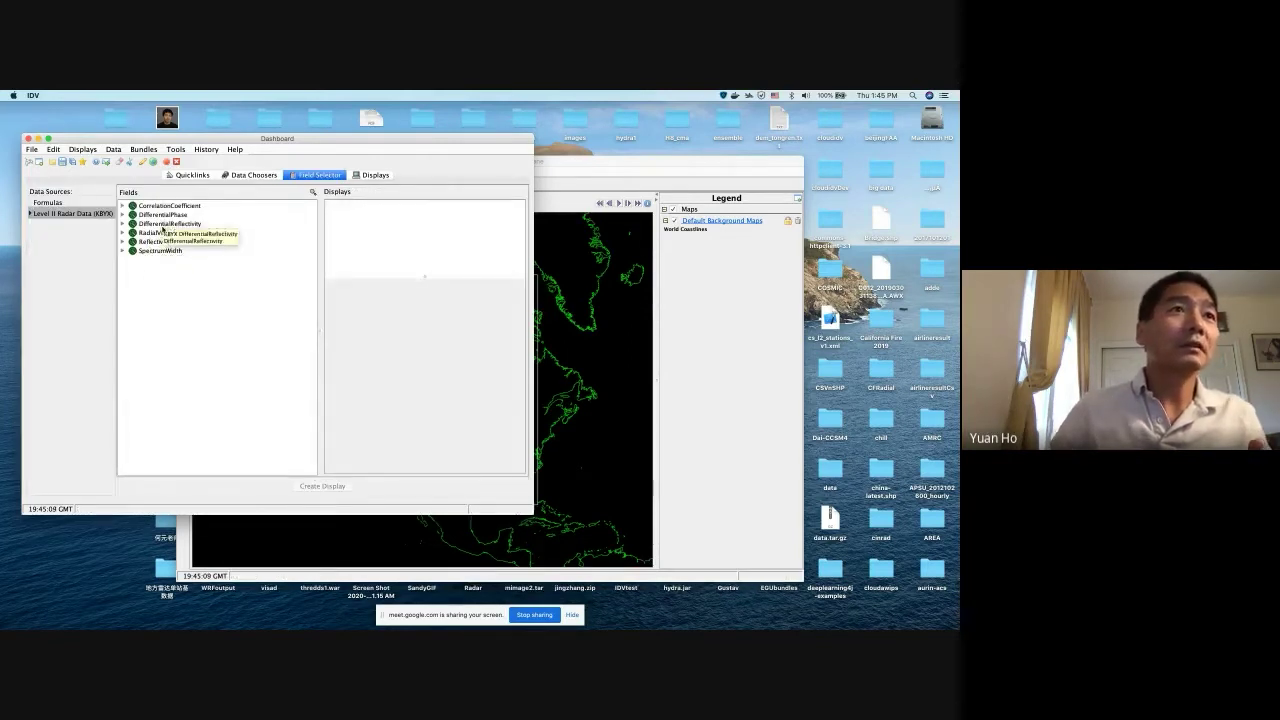
Create a Radar Sweep View in 3D display of the KBYX Reflectivity field
click(152, 242)
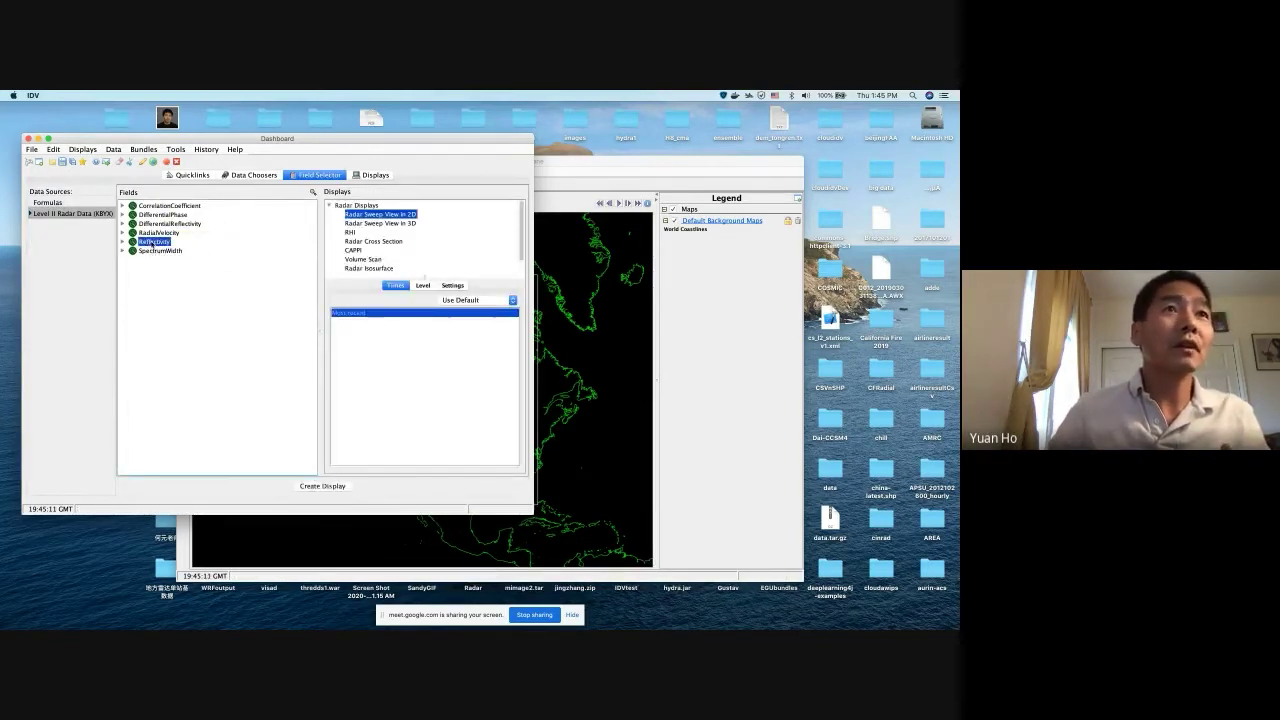
click(366, 224)
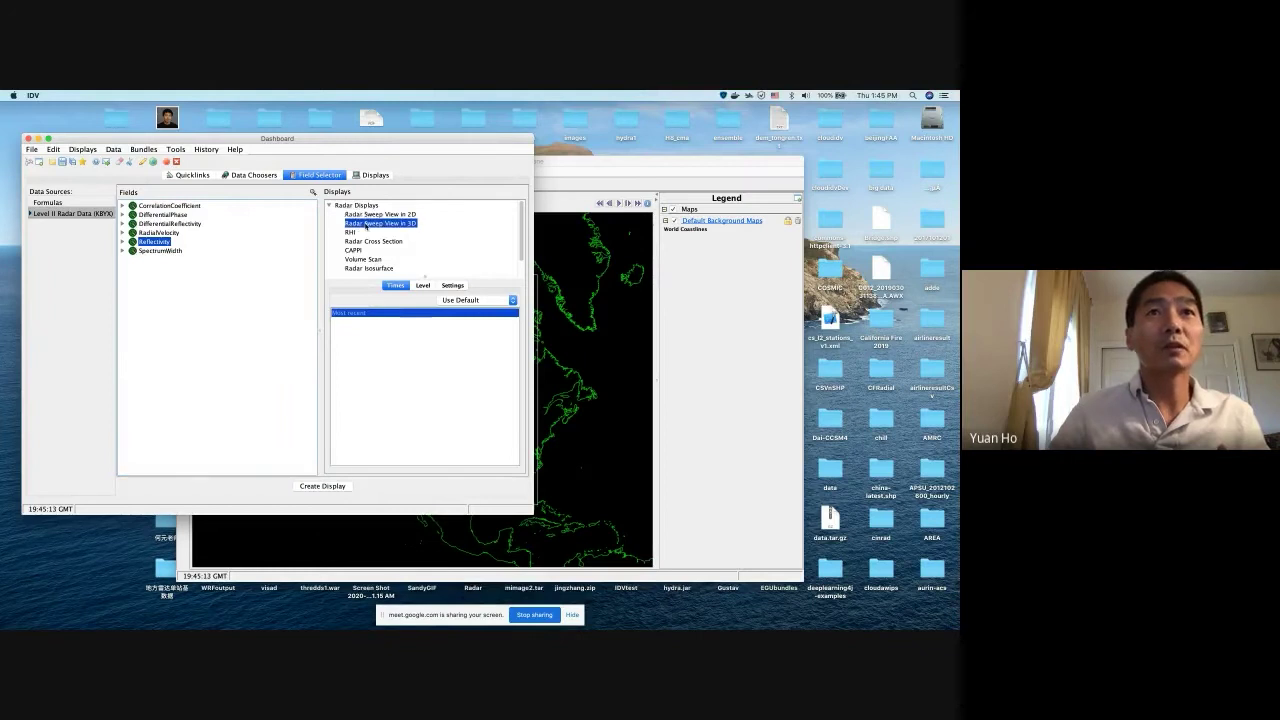
click(340, 486)
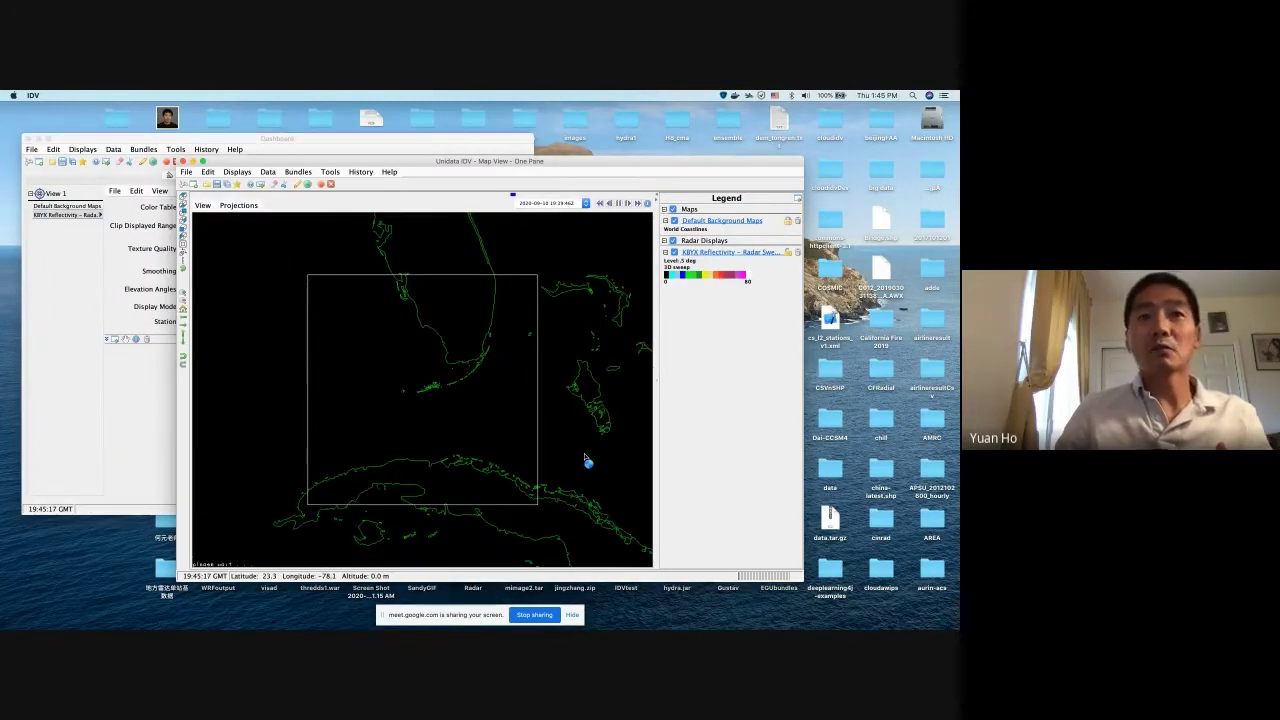
Remove all data and displays, including the KBYX radar sweep, with the data choosers open
drag(585, 457, 544, 394)
key(ctrl+r)
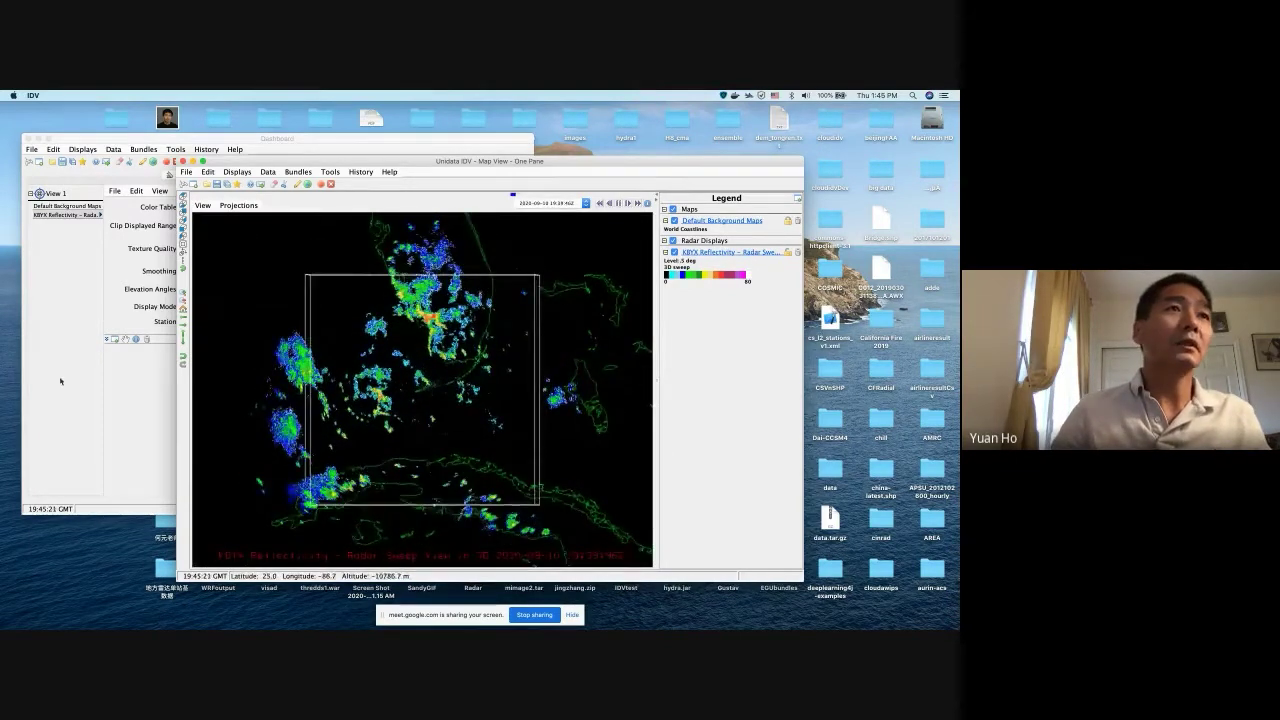
click(60, 380)
click(312, 177)
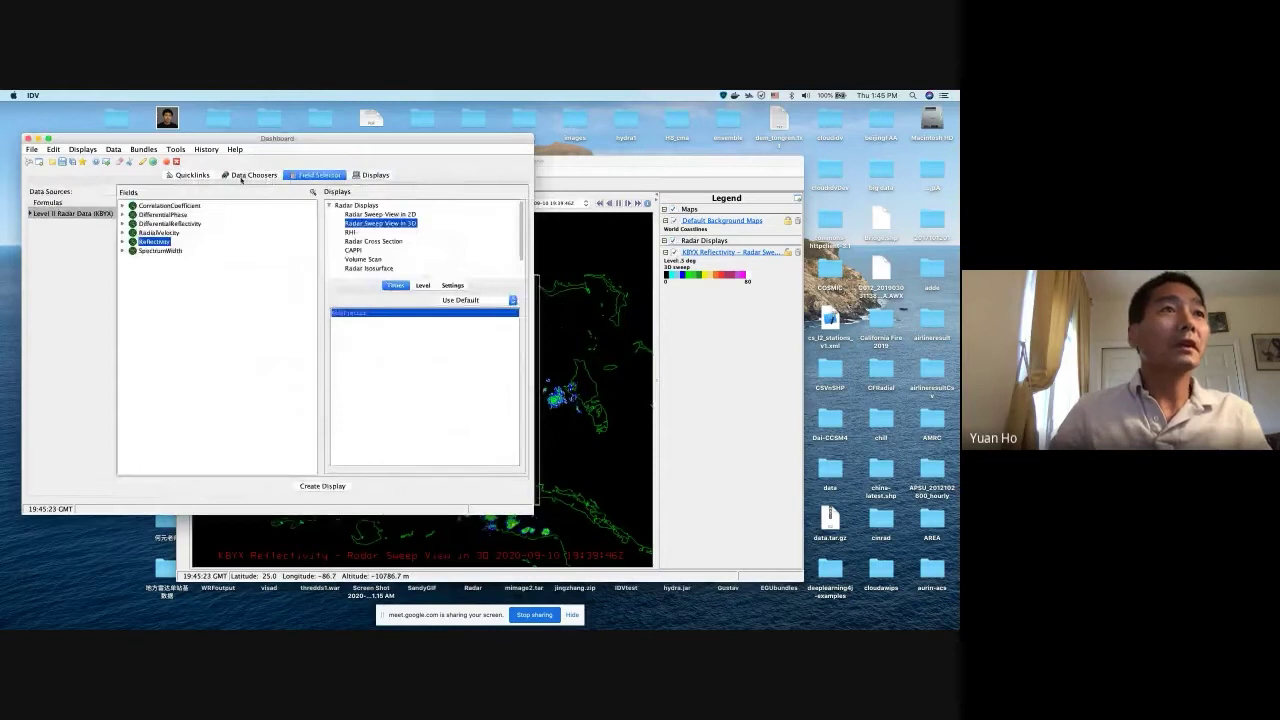
click(245, 178)
click(128, 163)
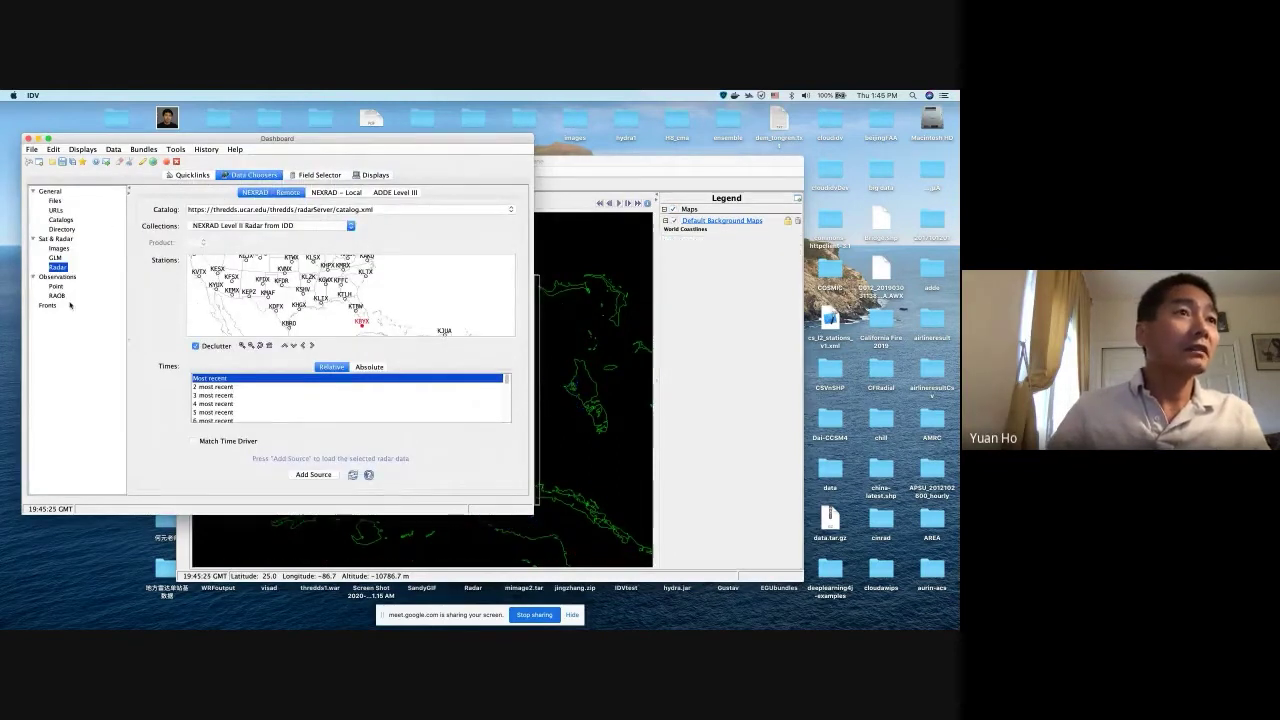
Connect the surface Point chooser to server atm.ucar.edu for Surface (METAR) Data, and view the RAOB chooser
click(56, 286)
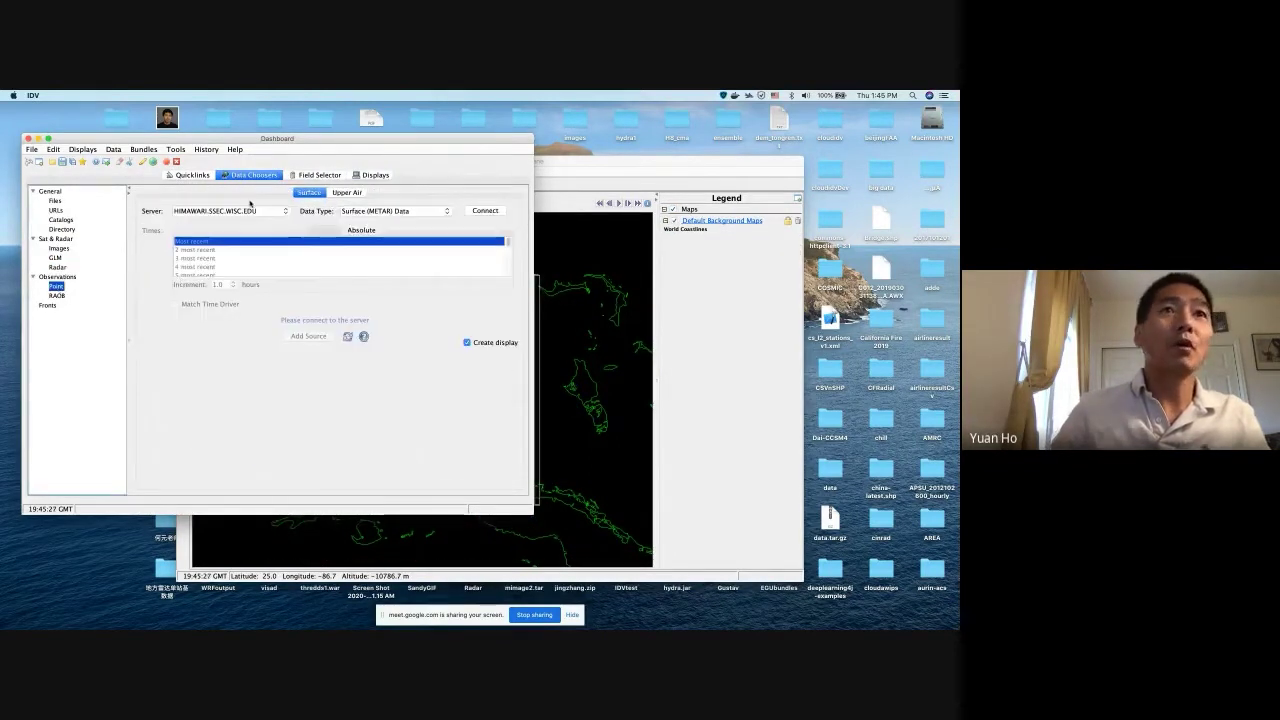
click(285, 212)
scroll(274, 250, up, 2)
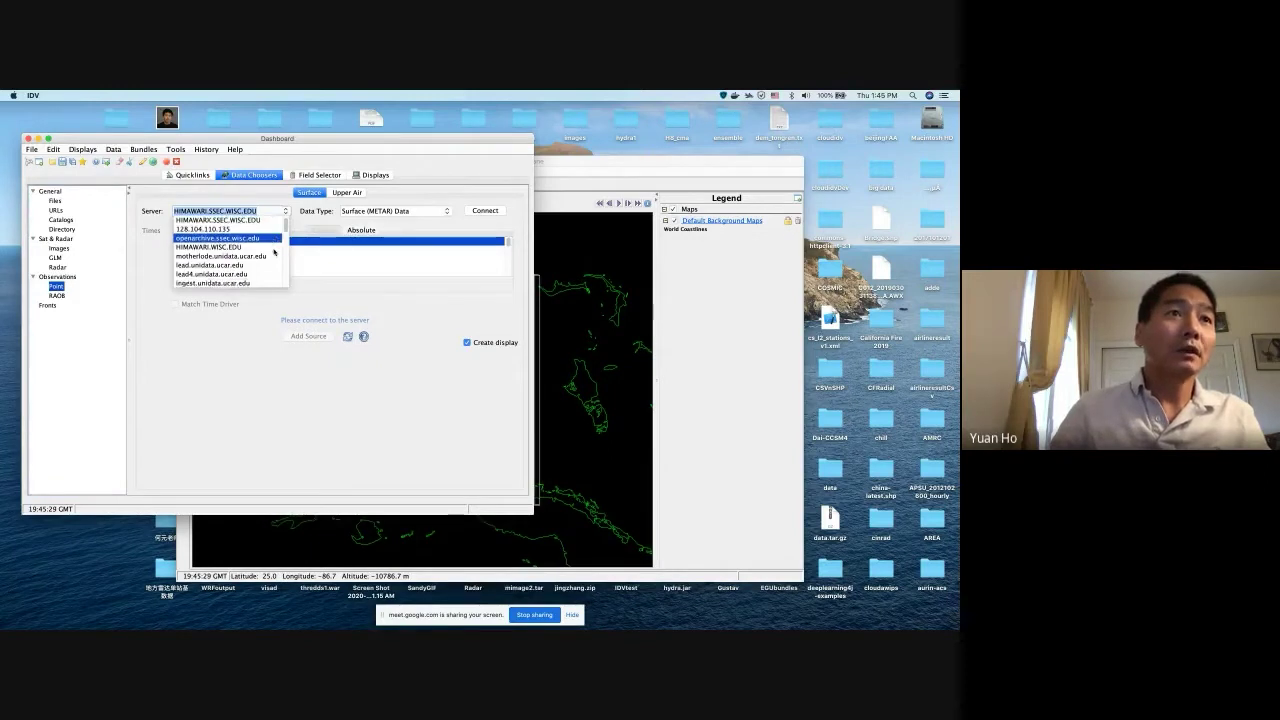
scroll(274, 252, down, 2)
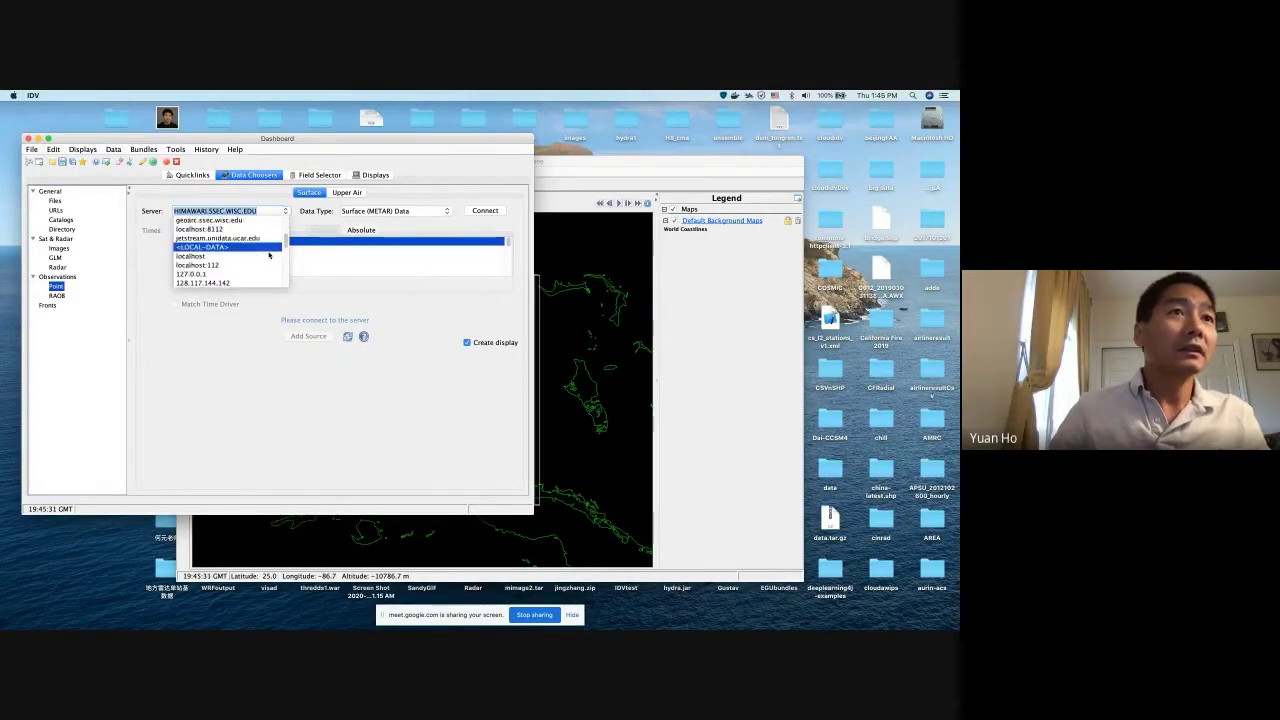
scroll(268, 251, down, 5)
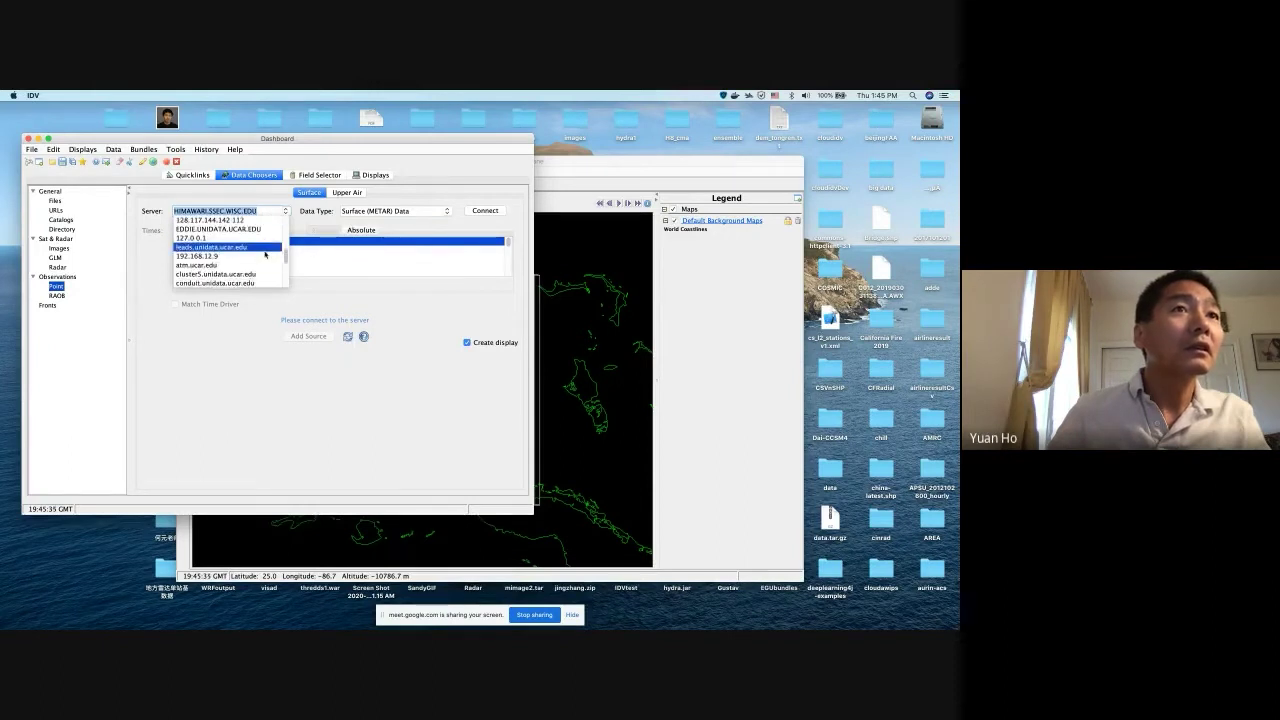
click(271, 266)
click(487, 212)
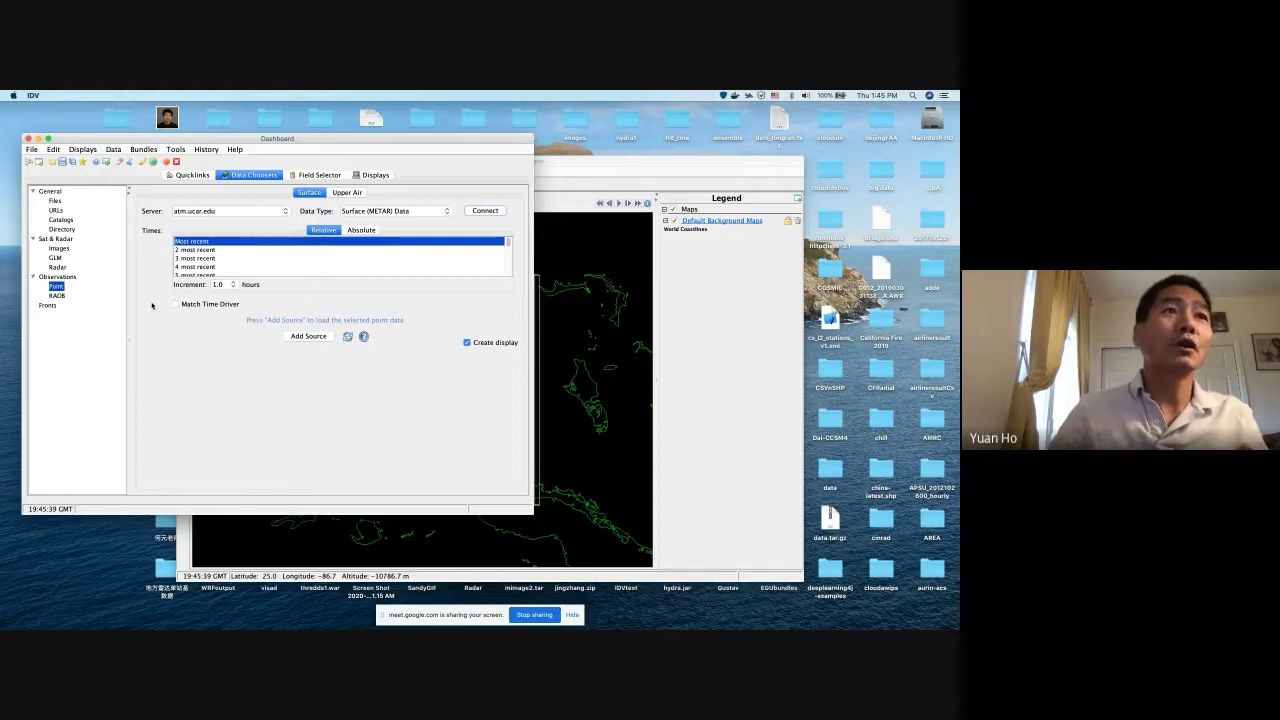
click(57, 296)
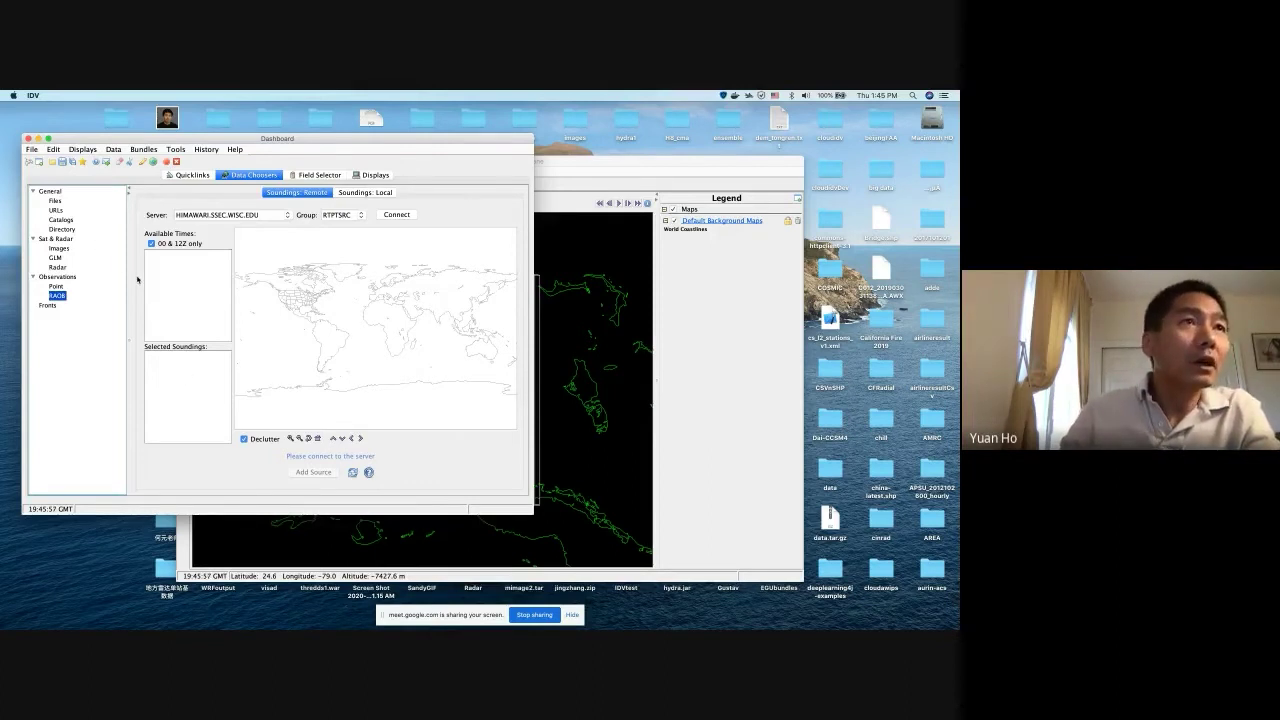
Connect the satellite Images chooser to the NPGOESS dataset on server adde.ucar.edu
click(588, 163)
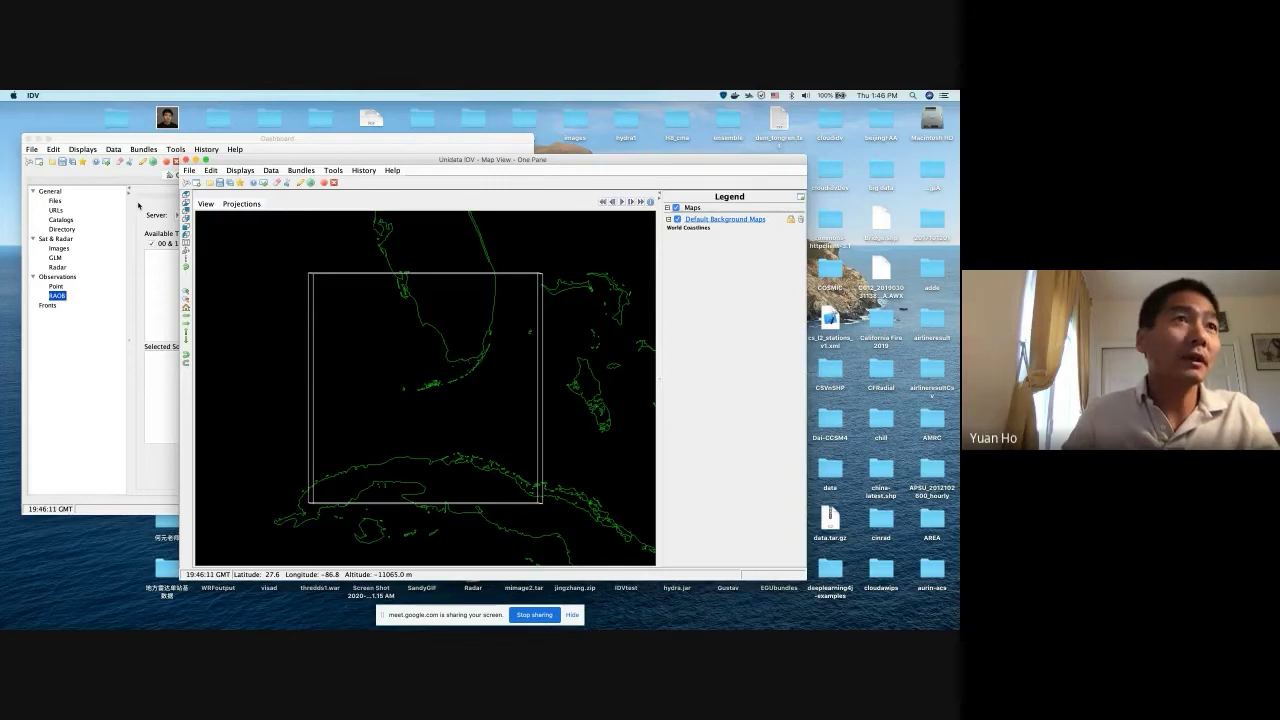
click(64, 249)
click(64, 248)
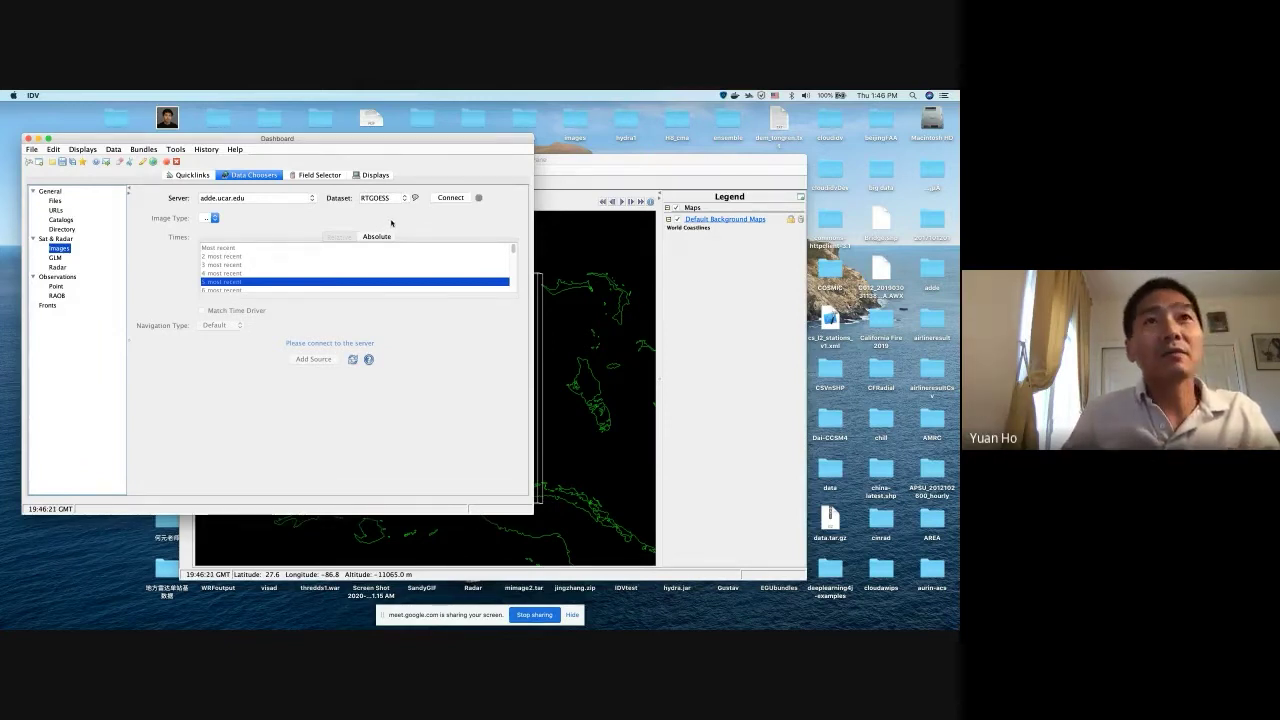
click(405, 198)
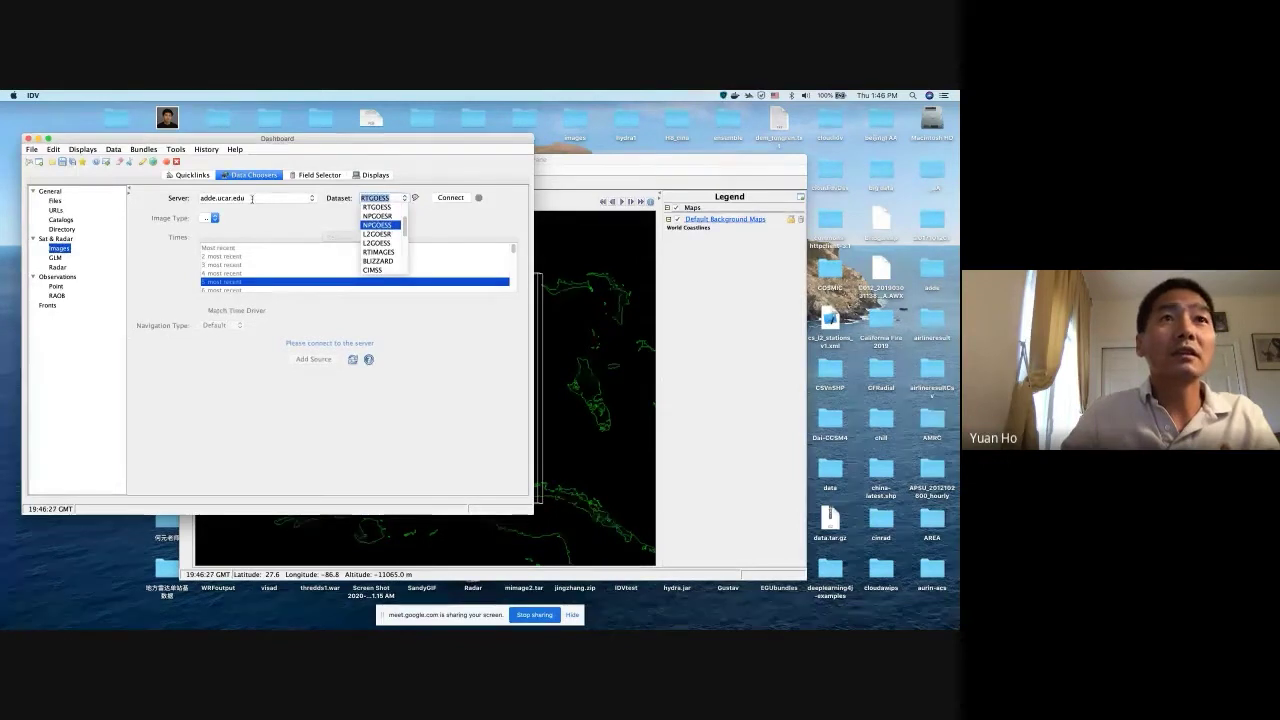
click(383, 226)
click(444, 199)
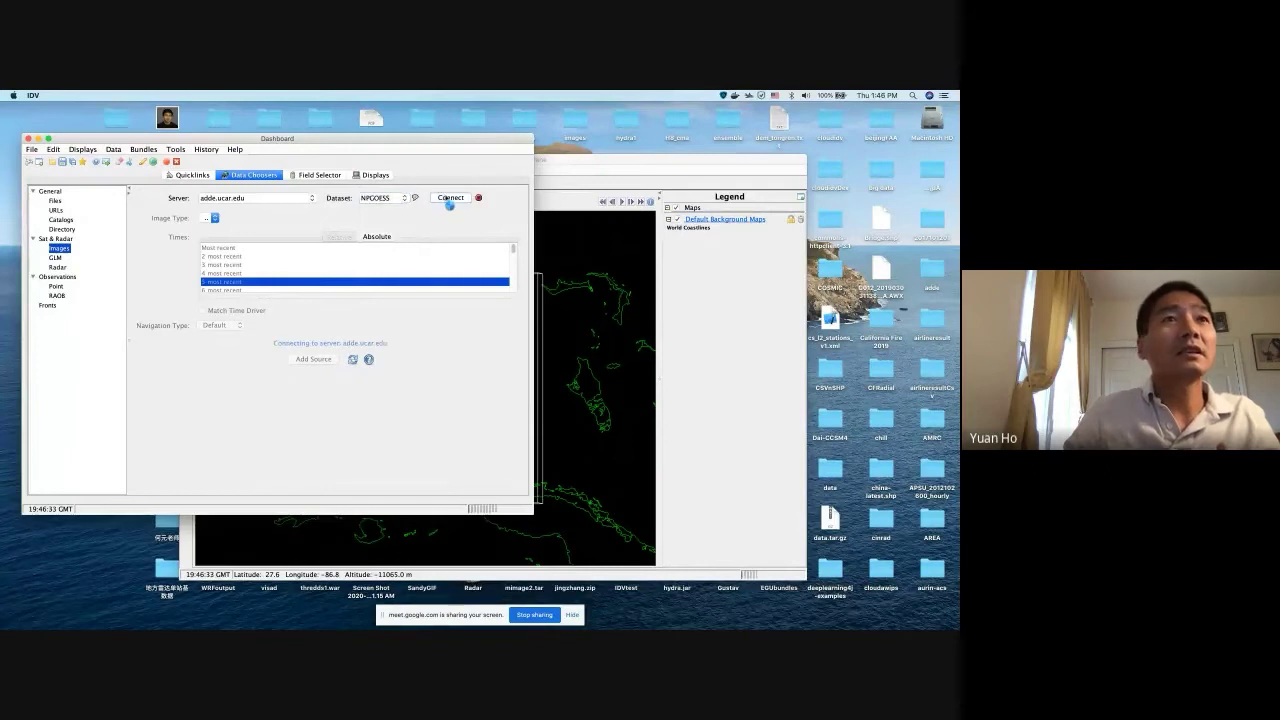
Add the image type GOES-West CONUS all bands with the 5 most recent times as a data source
click(362, 217)
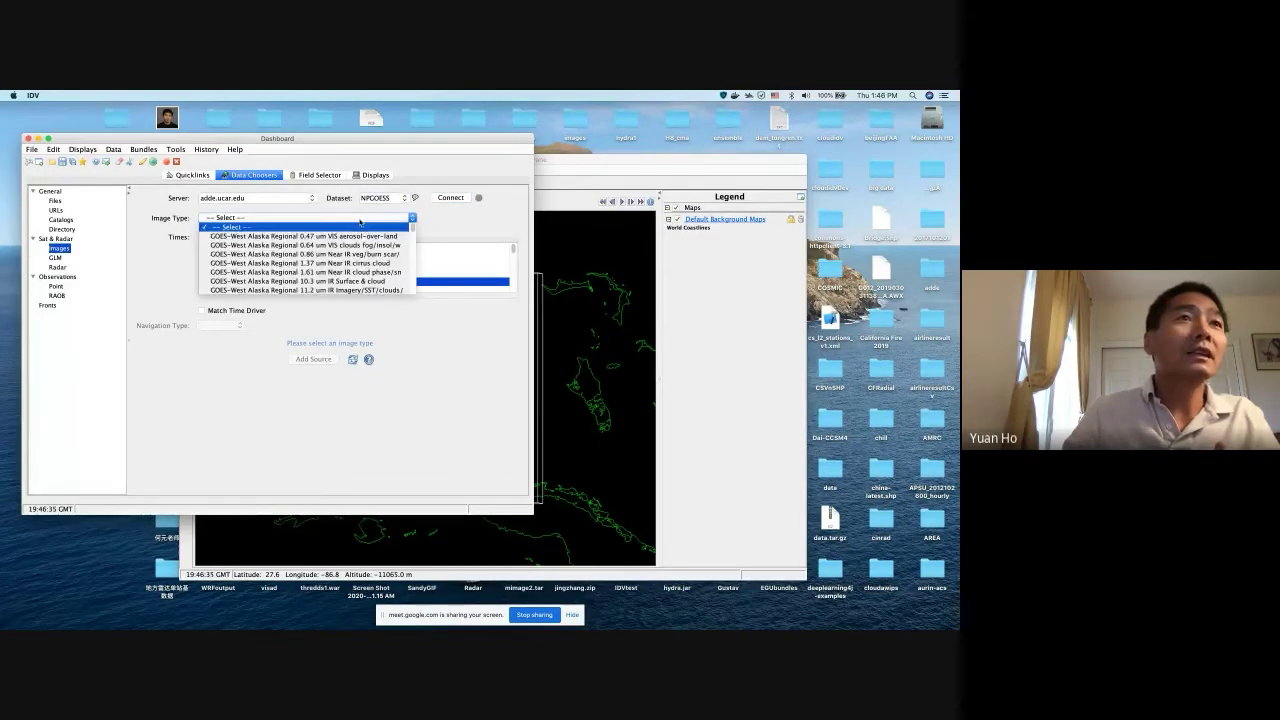
scroll(350, 262, down, 3)
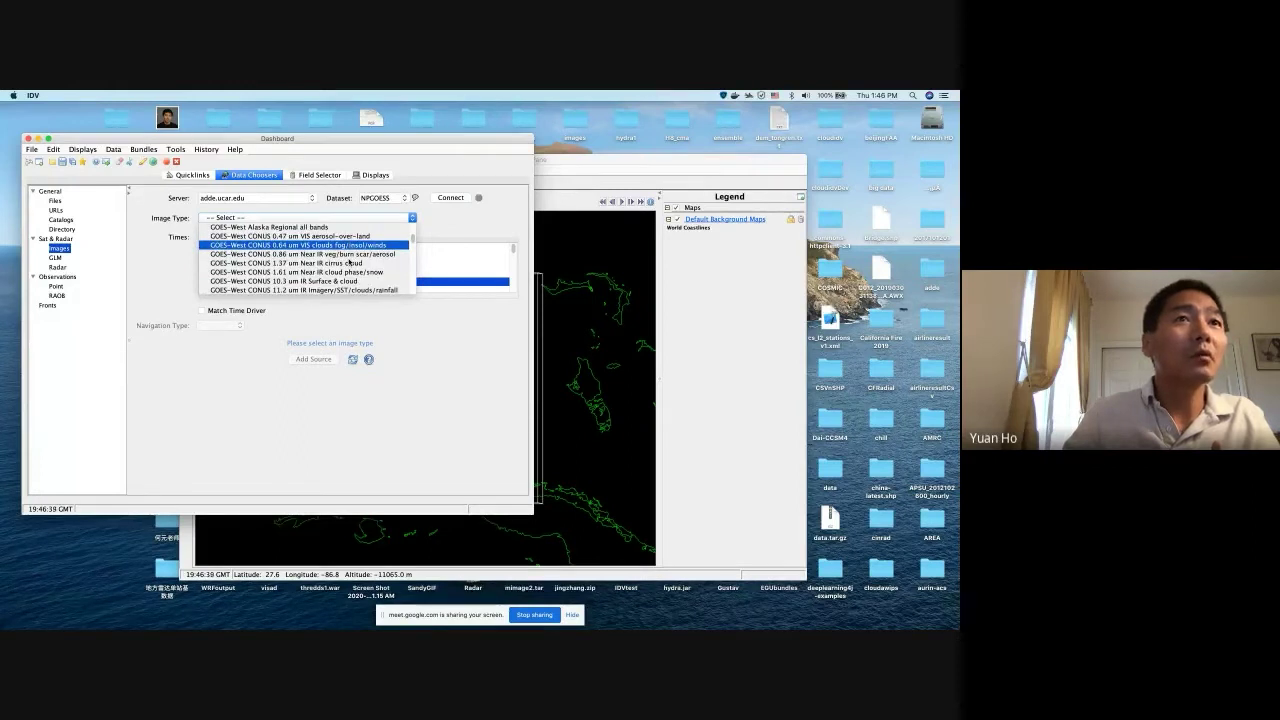
scroll(349, 262, down, 3)
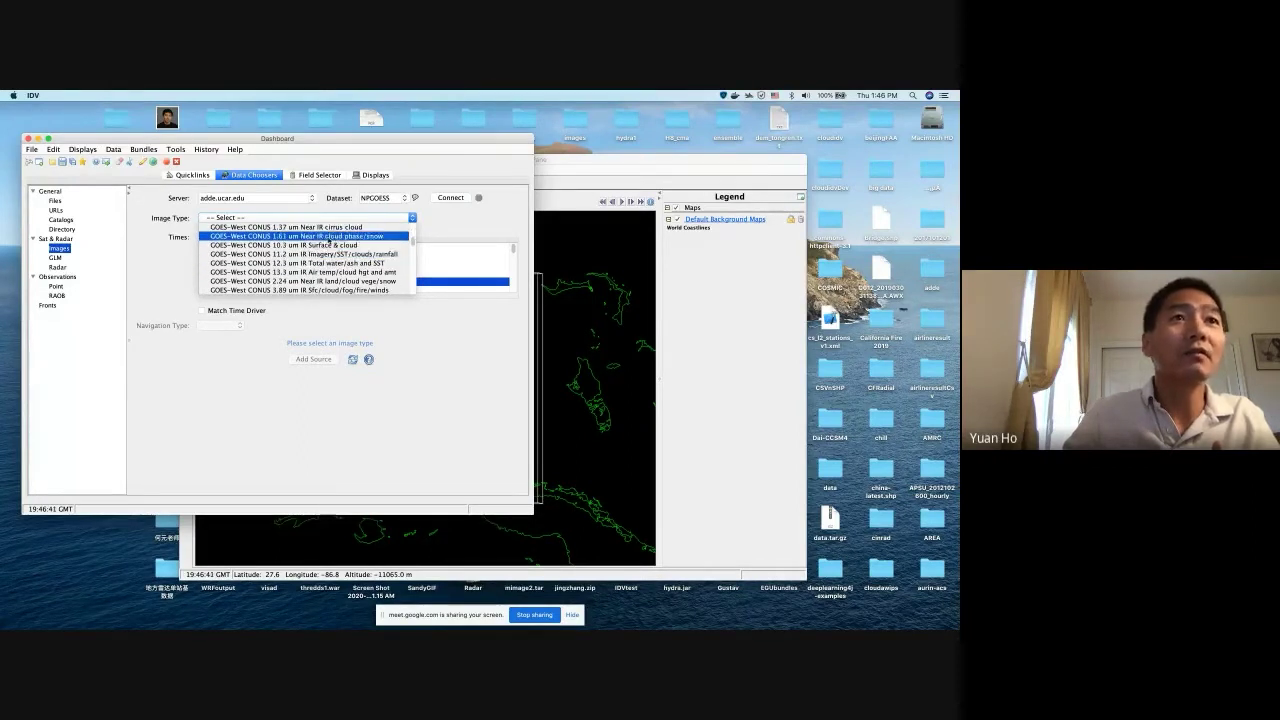
scroll(330, 245, down, 5)
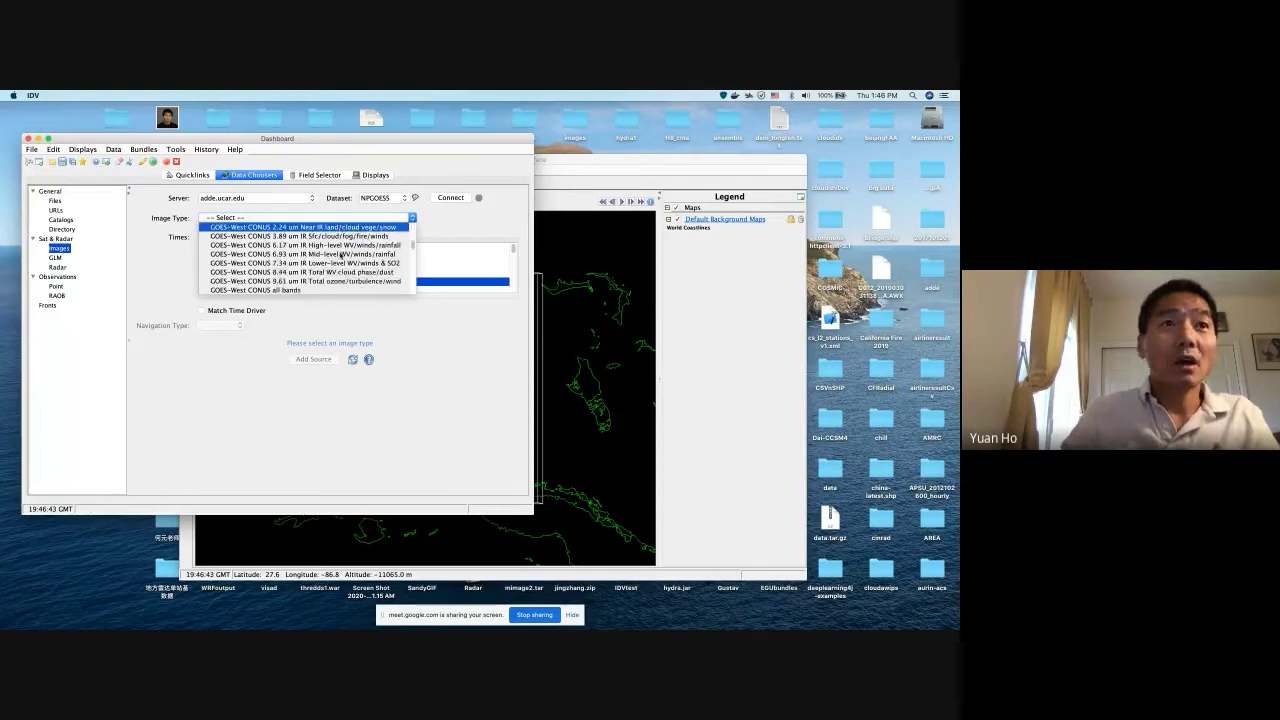
scroll(341, 256, down, 2)
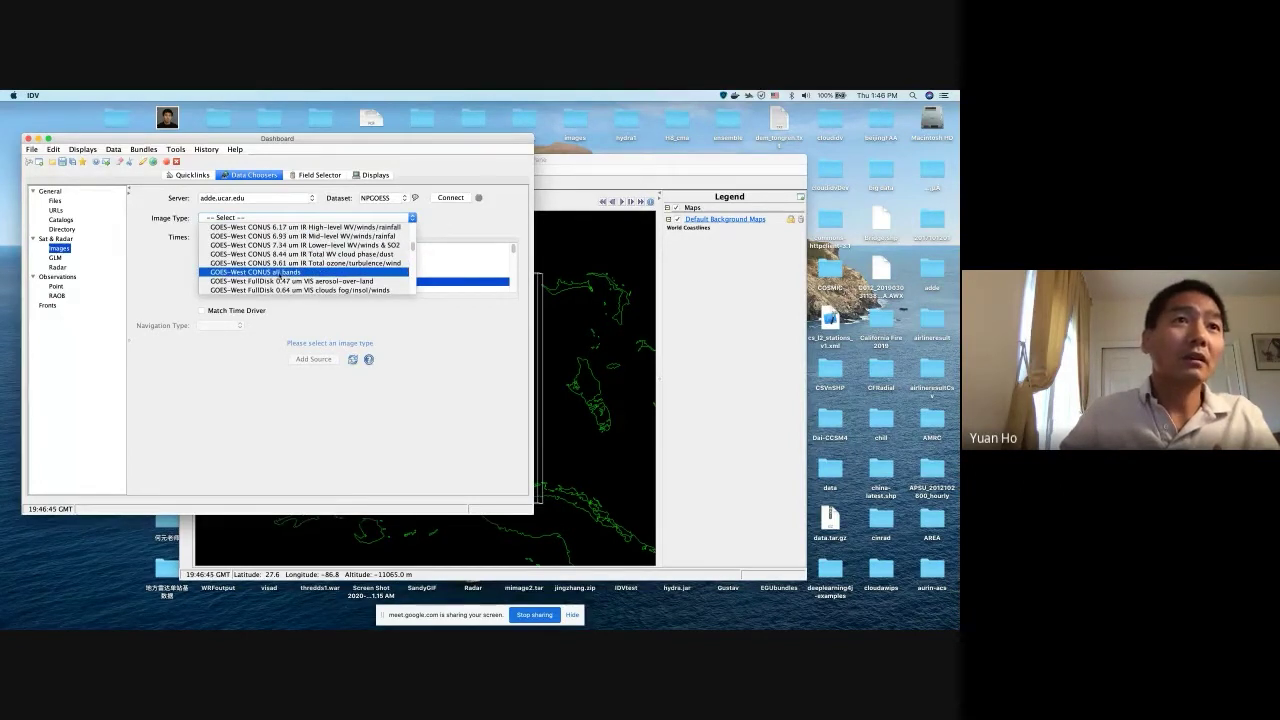
click(280, 272)
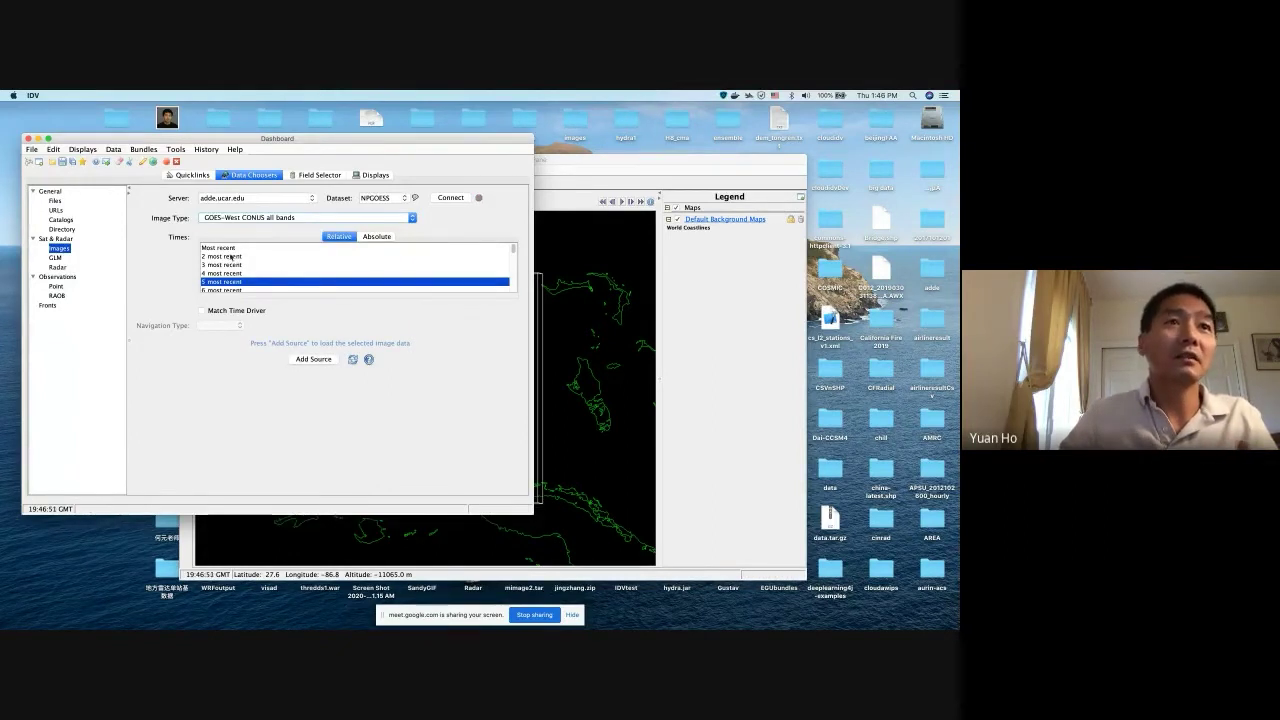
click(314, 361)
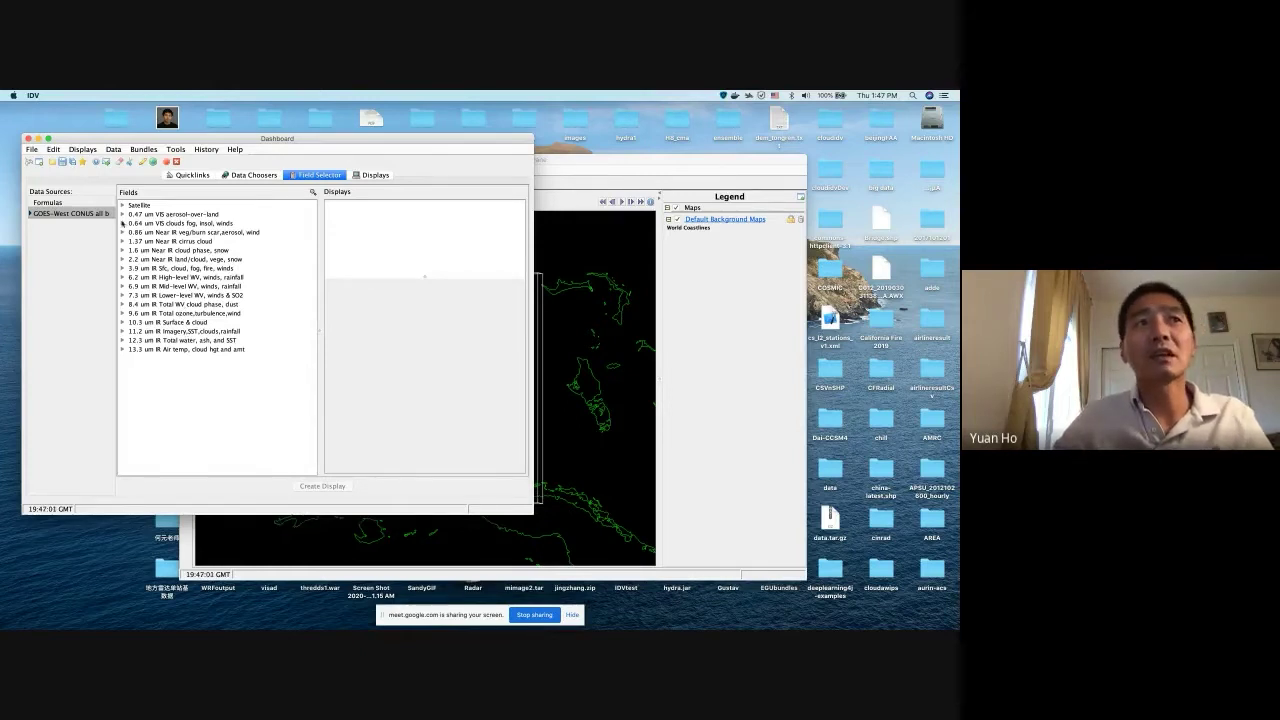
Choose the ABI Fire Temperature RGB field and select a custom region over the Pacific Northwest coast in the preview image
click(122, 205)
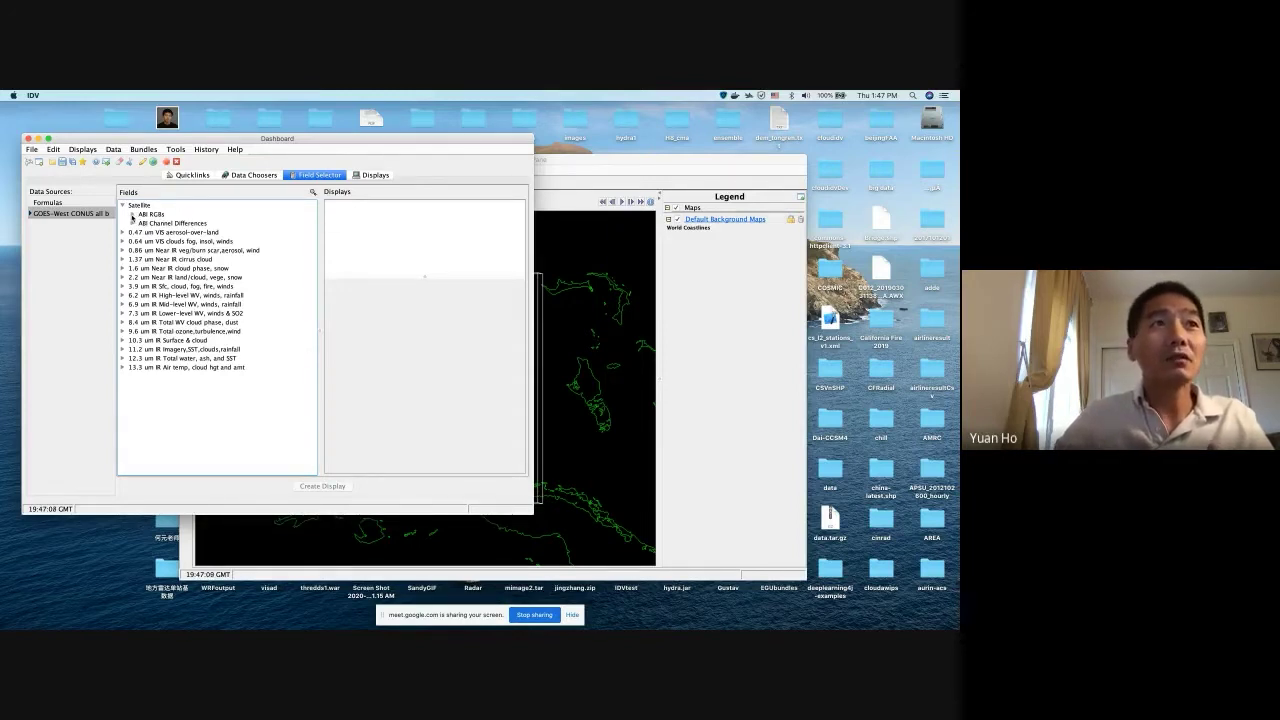
click(132, 215)
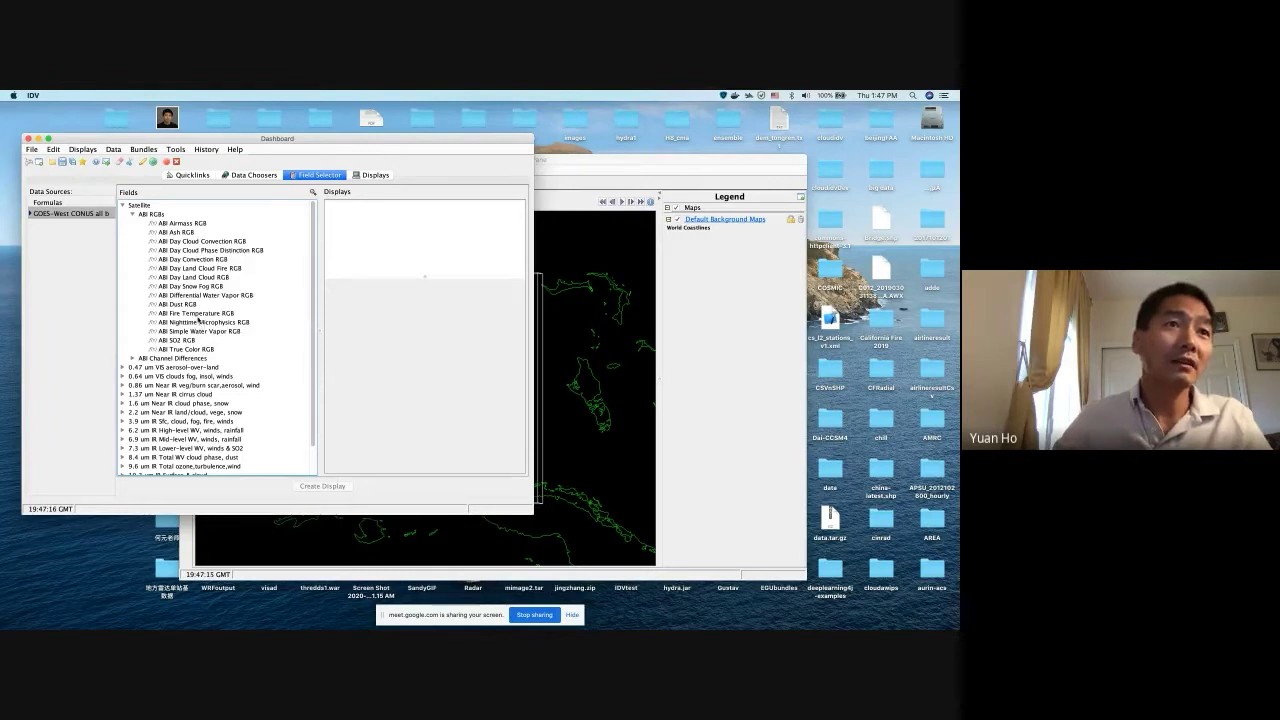
click(199, 313)
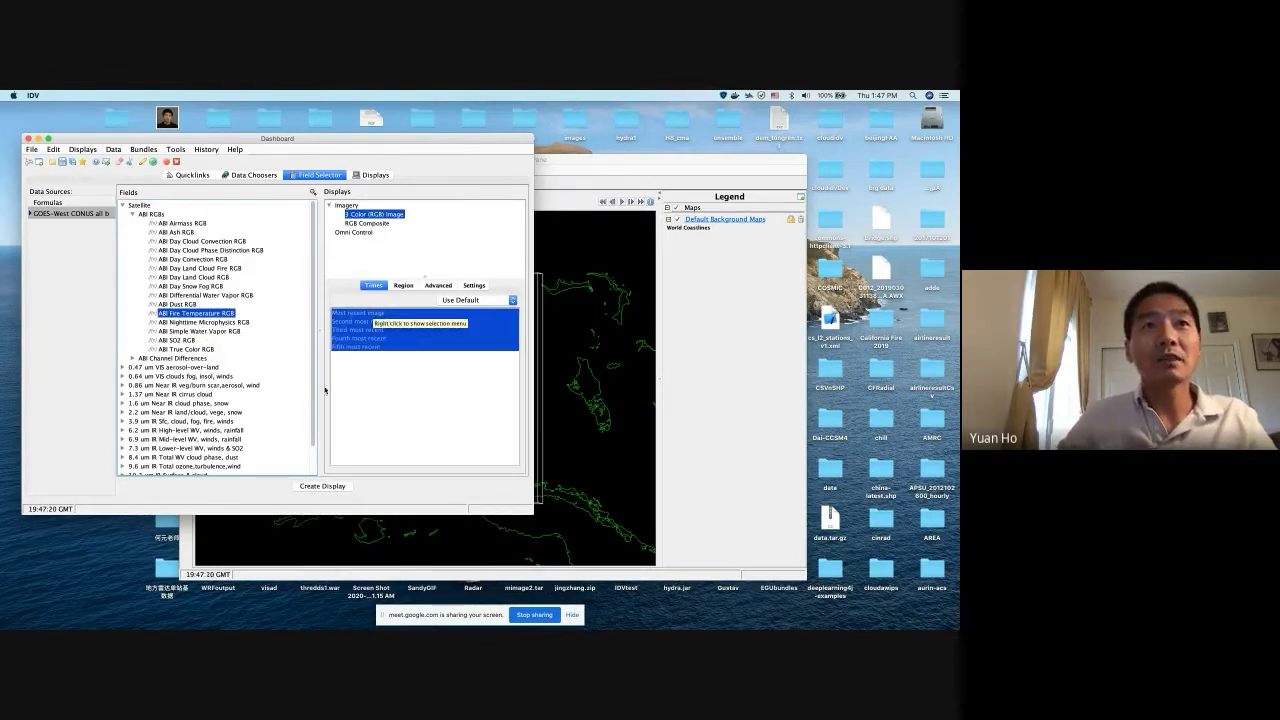
click(403, 286)
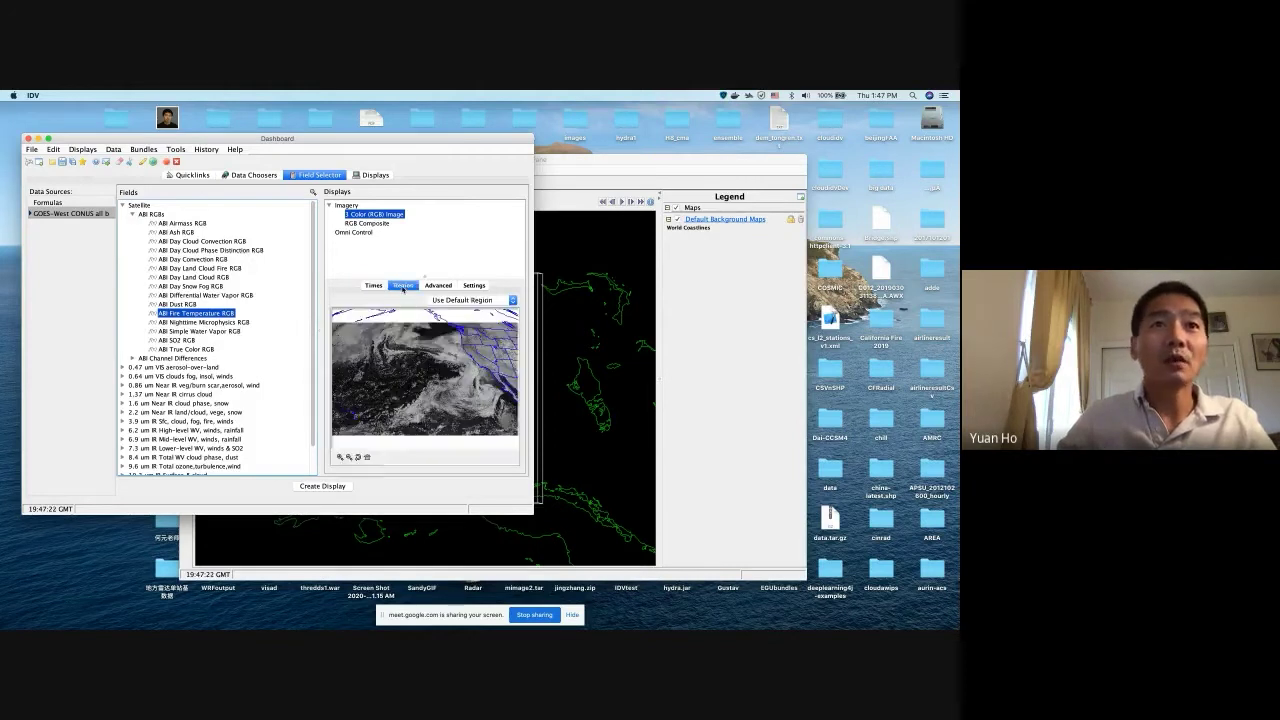
click(472, 300)
click(470, 317)
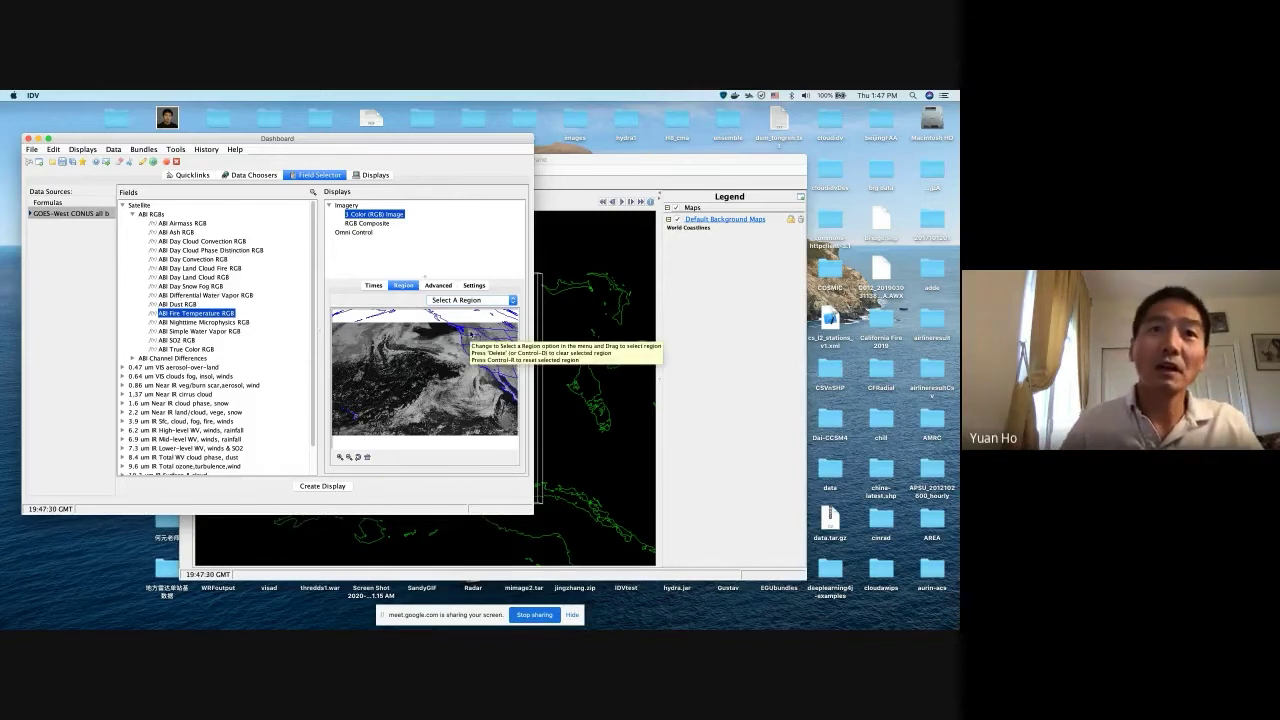
drag(452, 326, 485, 347)
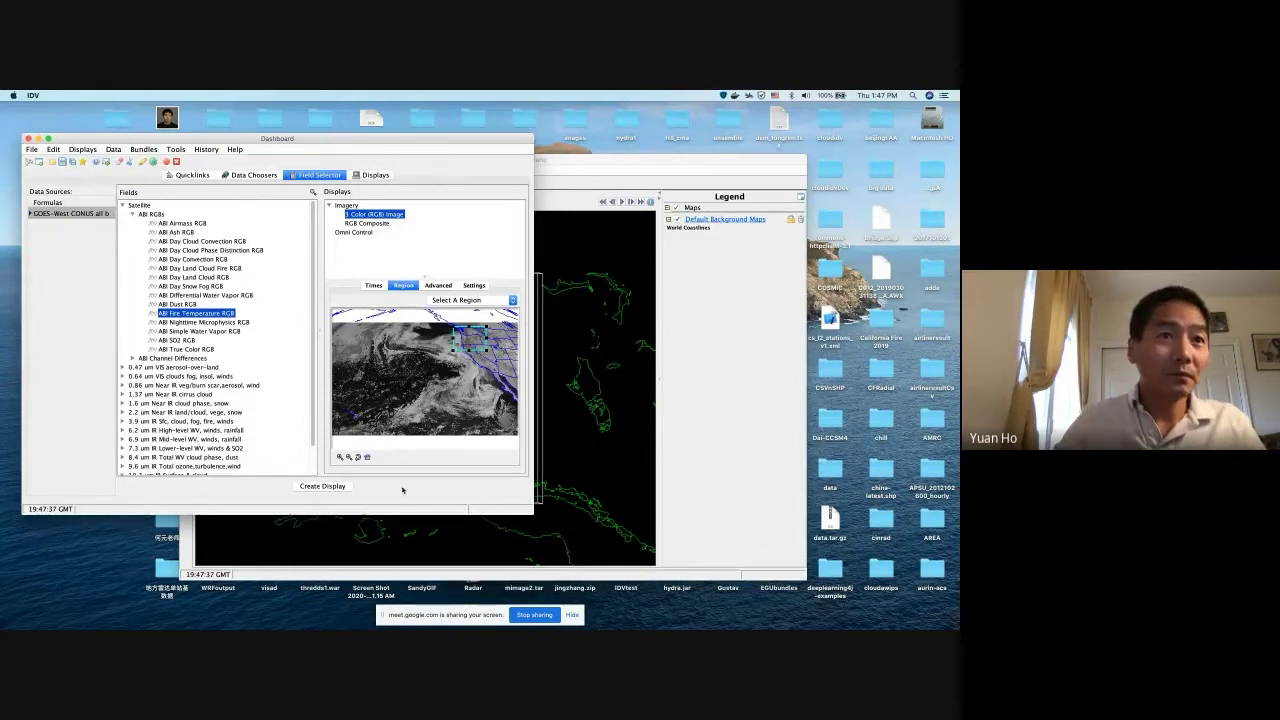
Create the 3 Color (RGB) Image display at the default magnification and remove it from the map view
click(324, 487)
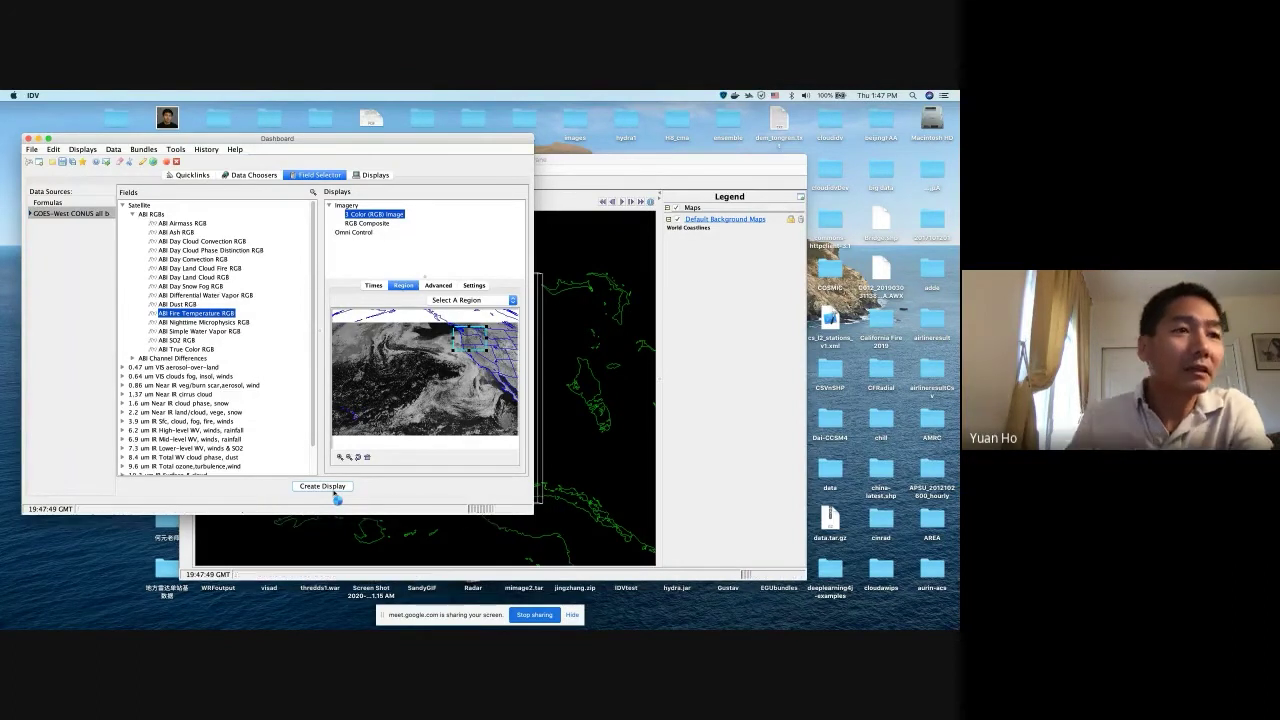
click(330, 487)
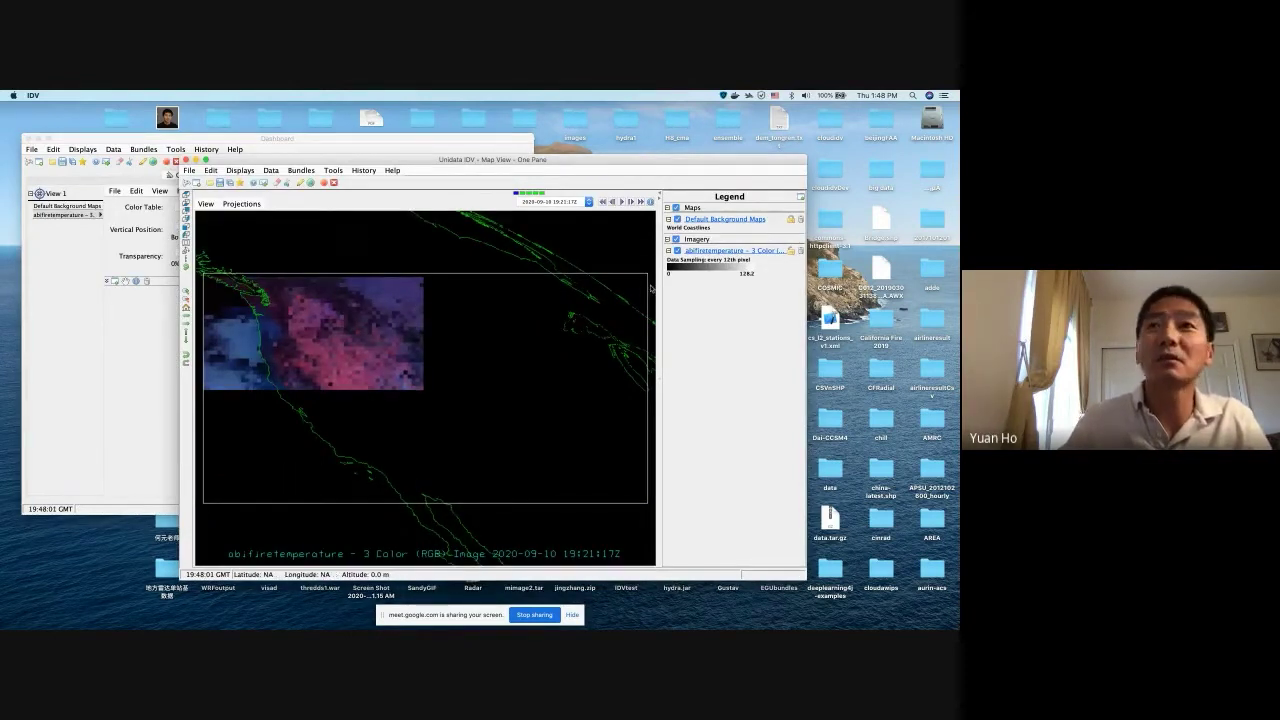
click(800, 251)
Set the image magnification to 1 by 1 and create the 3 Color (RGB) Image display of ABI Fire Temperature RGB
click(91, 290)
click(315, 175)
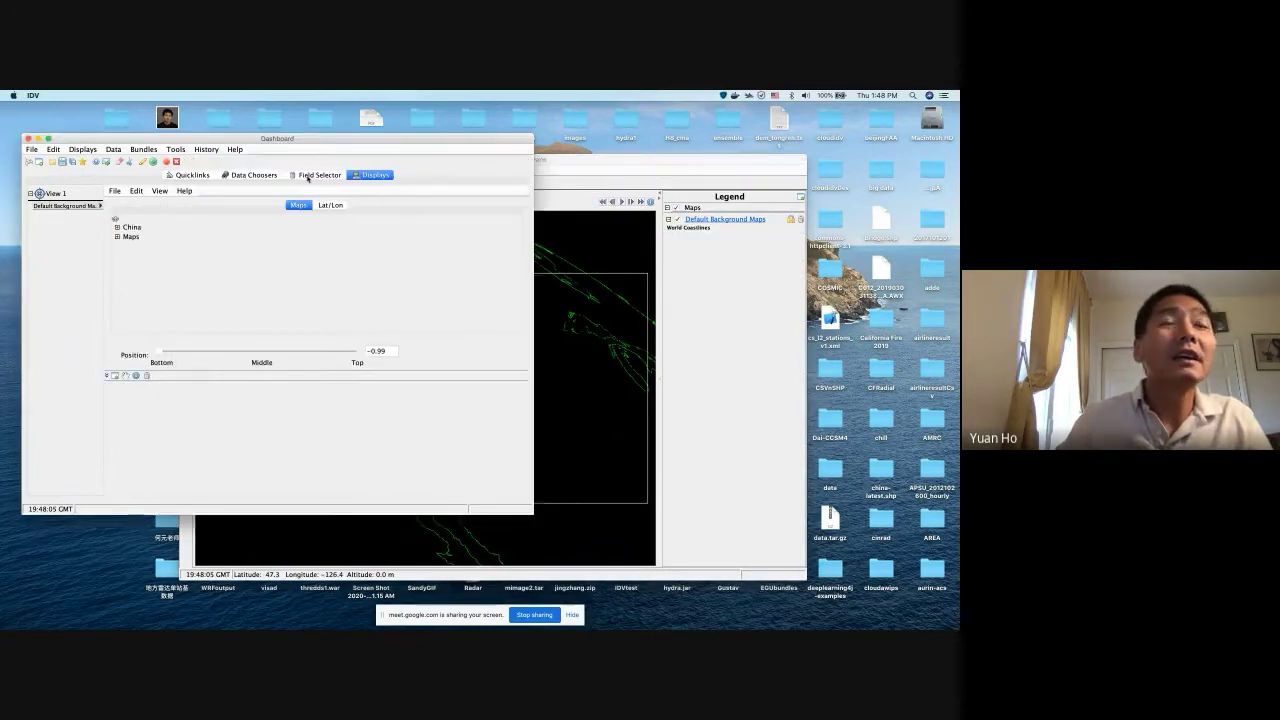
click(440, 286)
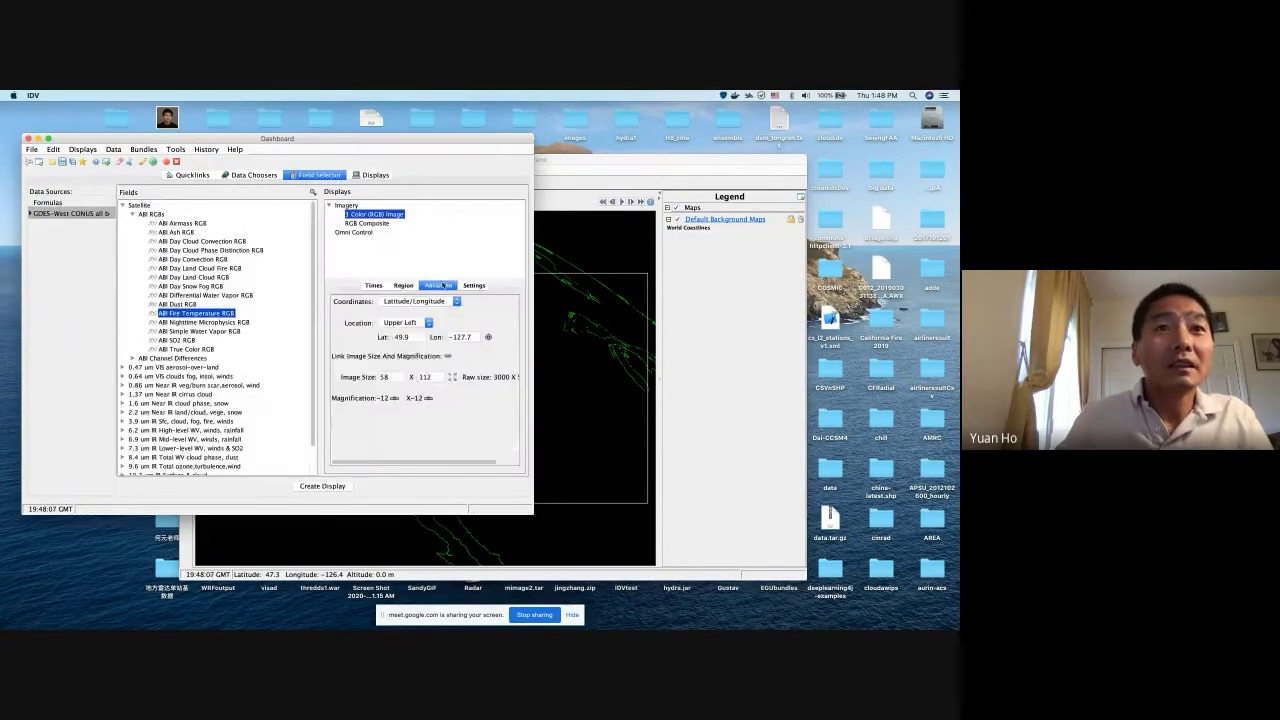
click(394, 398)
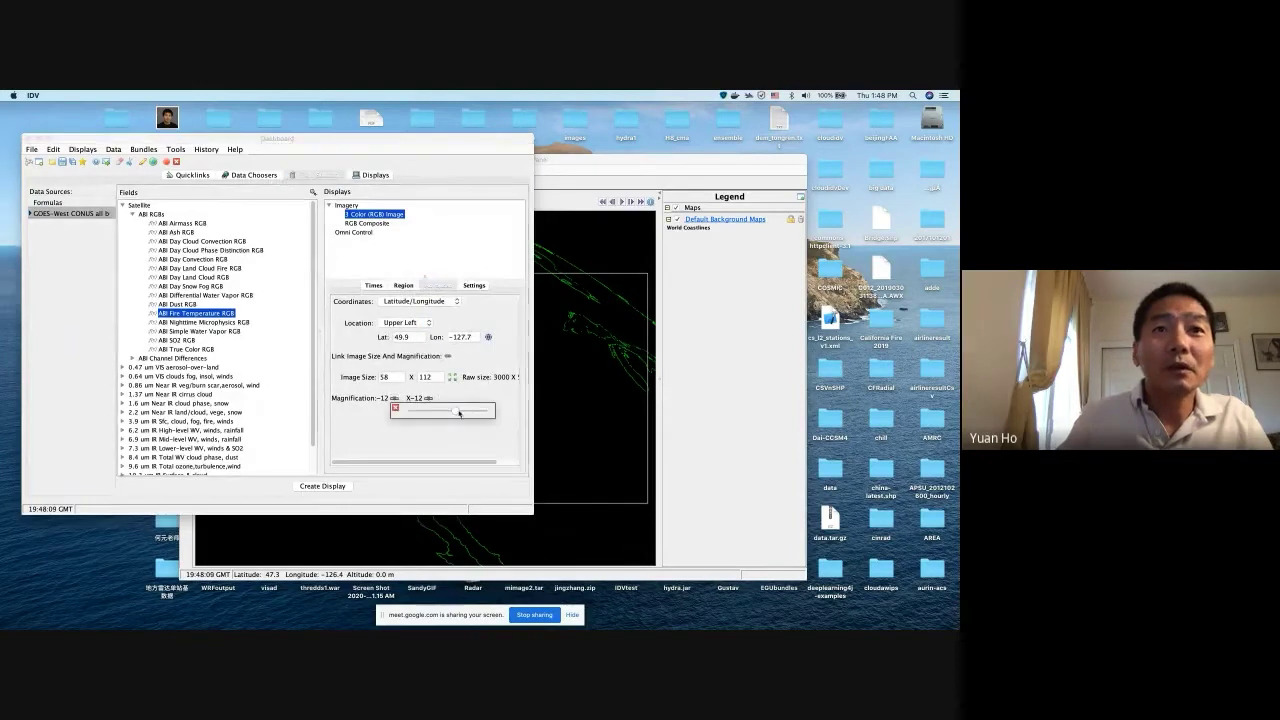
drag(412, 405, 506, 415)
click(333, 495)
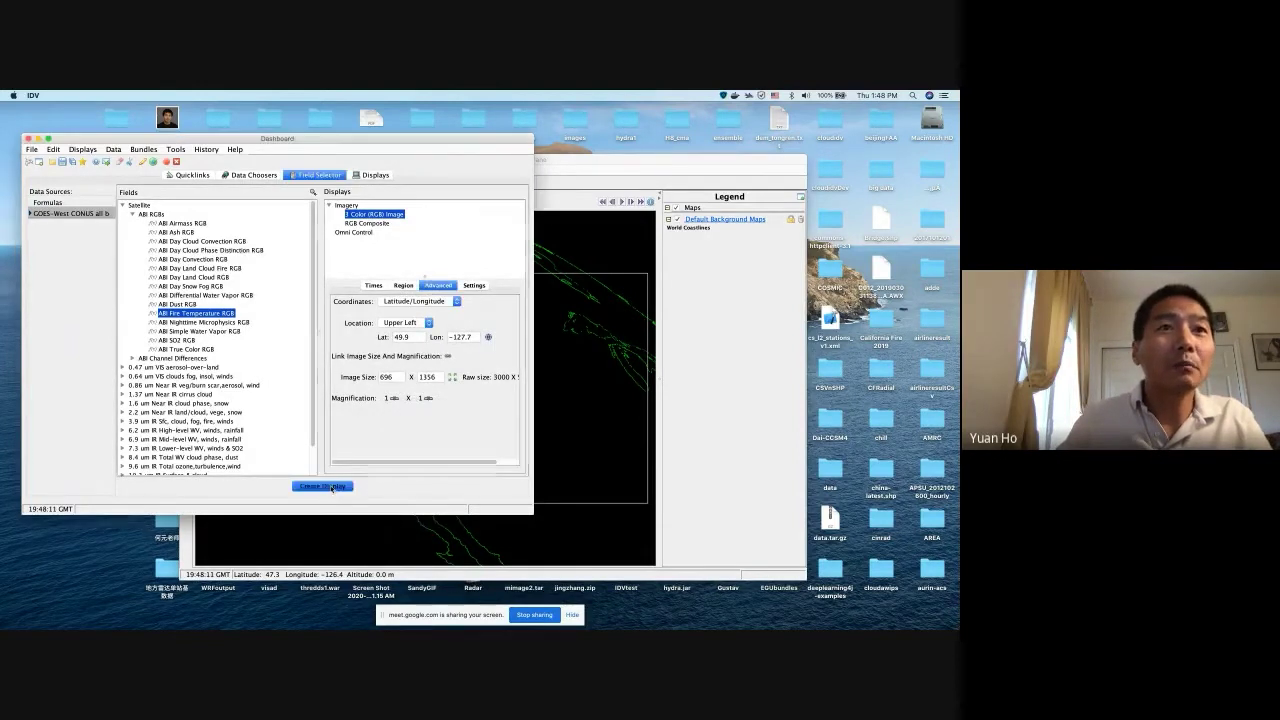
click(328, 487)
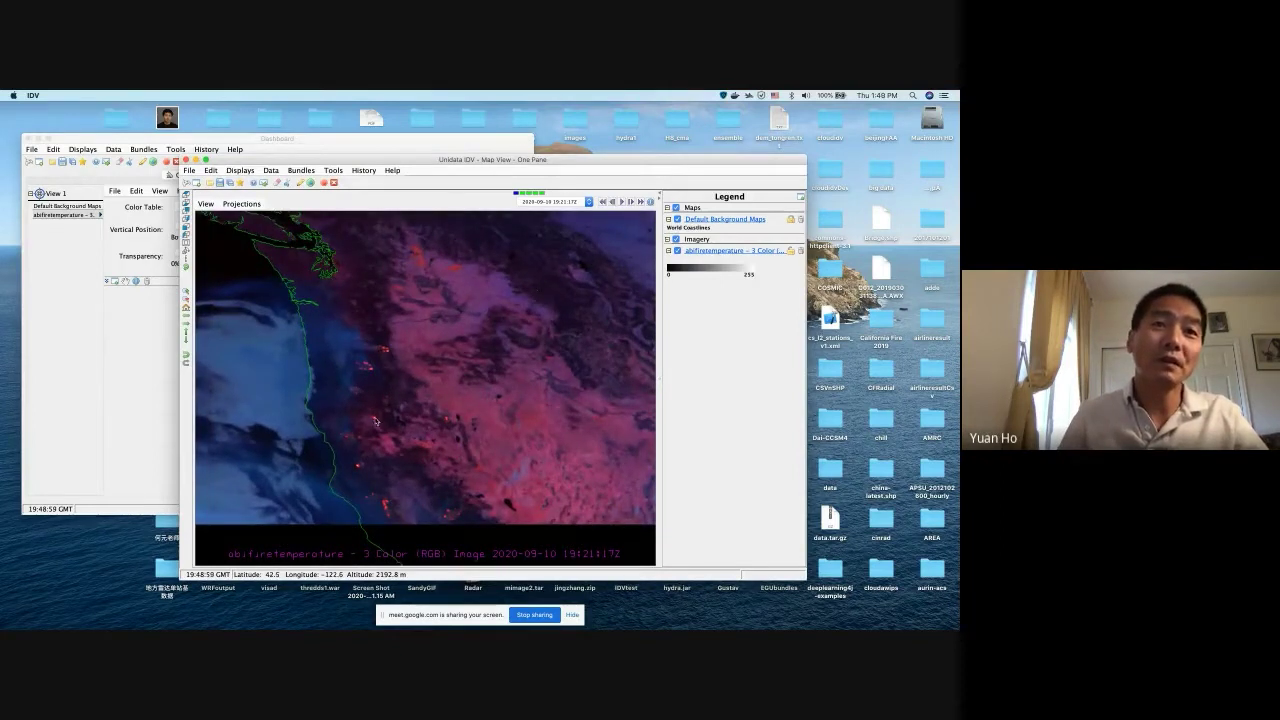
Animate the fire temperature image loop and add the Hi-Res US map to the default background maps
click(620, 203)
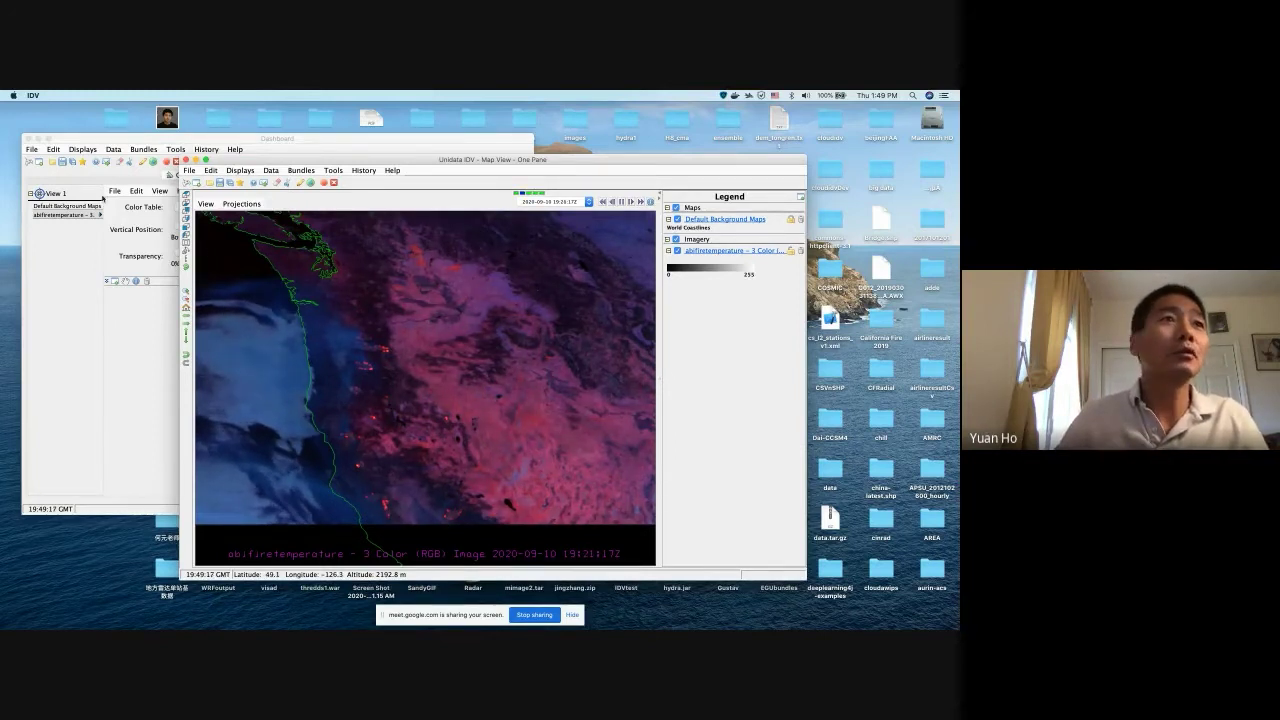
click(90, 207)
click(89, 206)
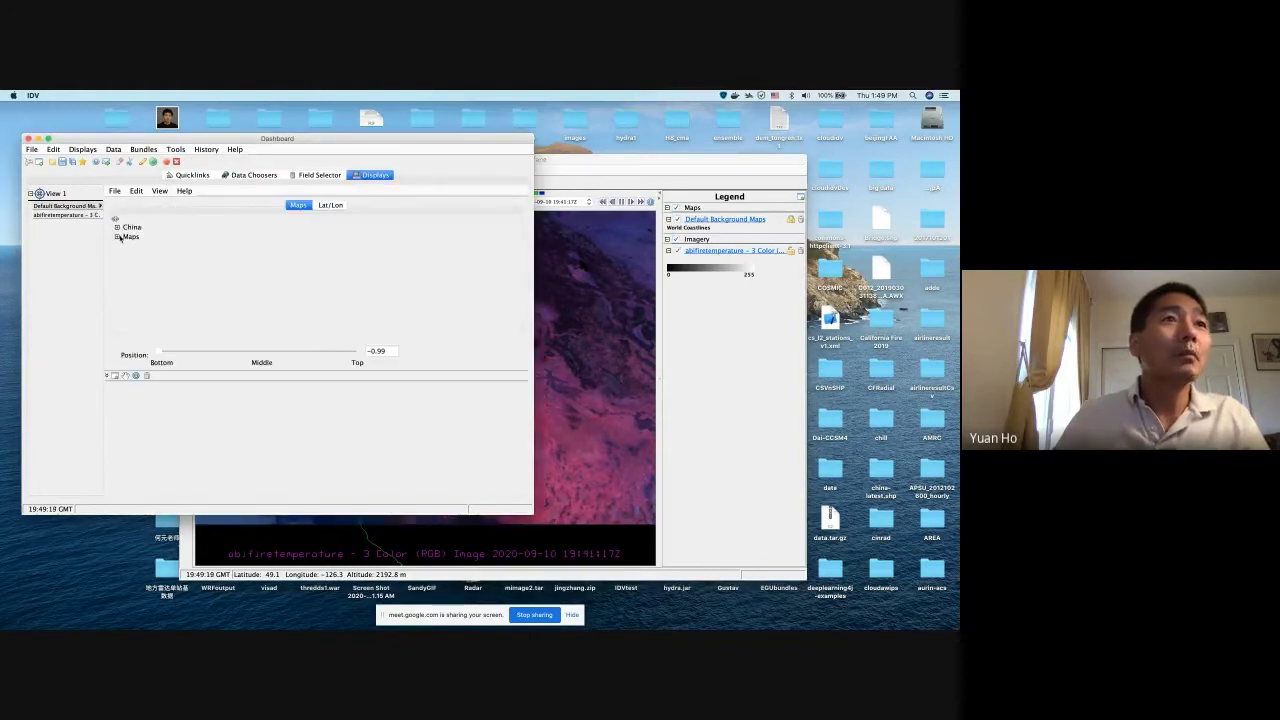
click(125, 316)
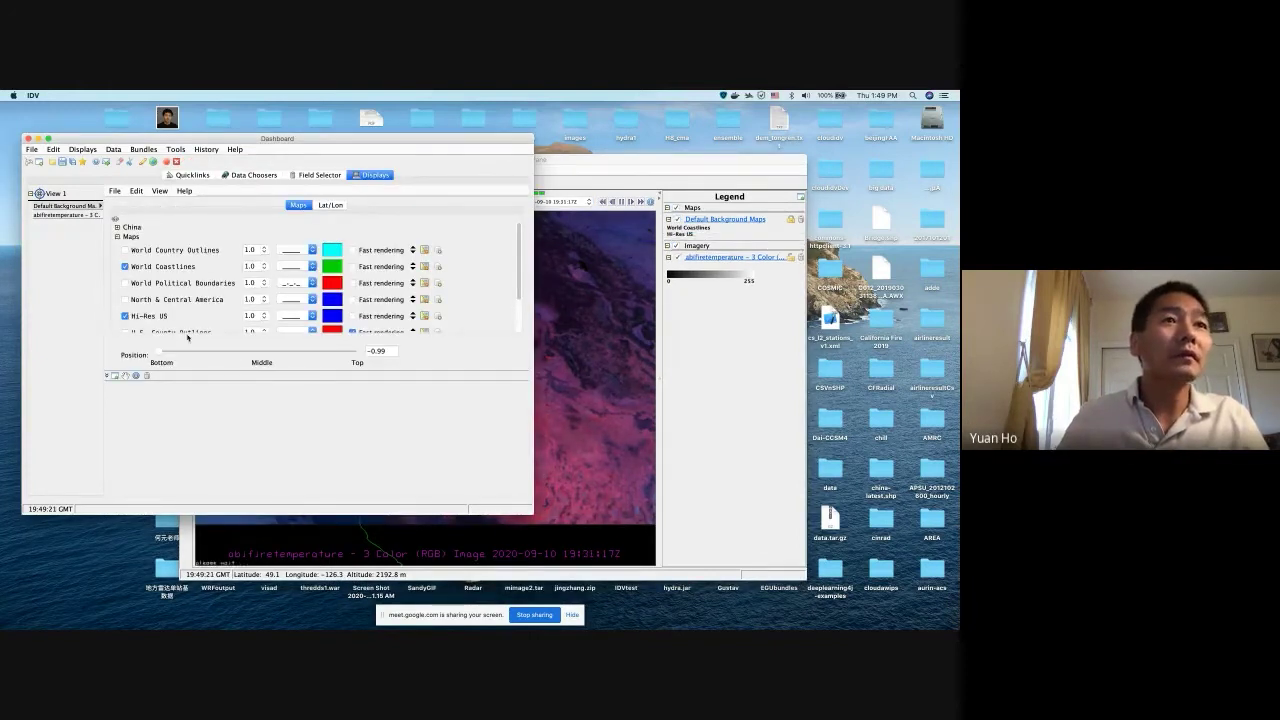
click(690, 426)
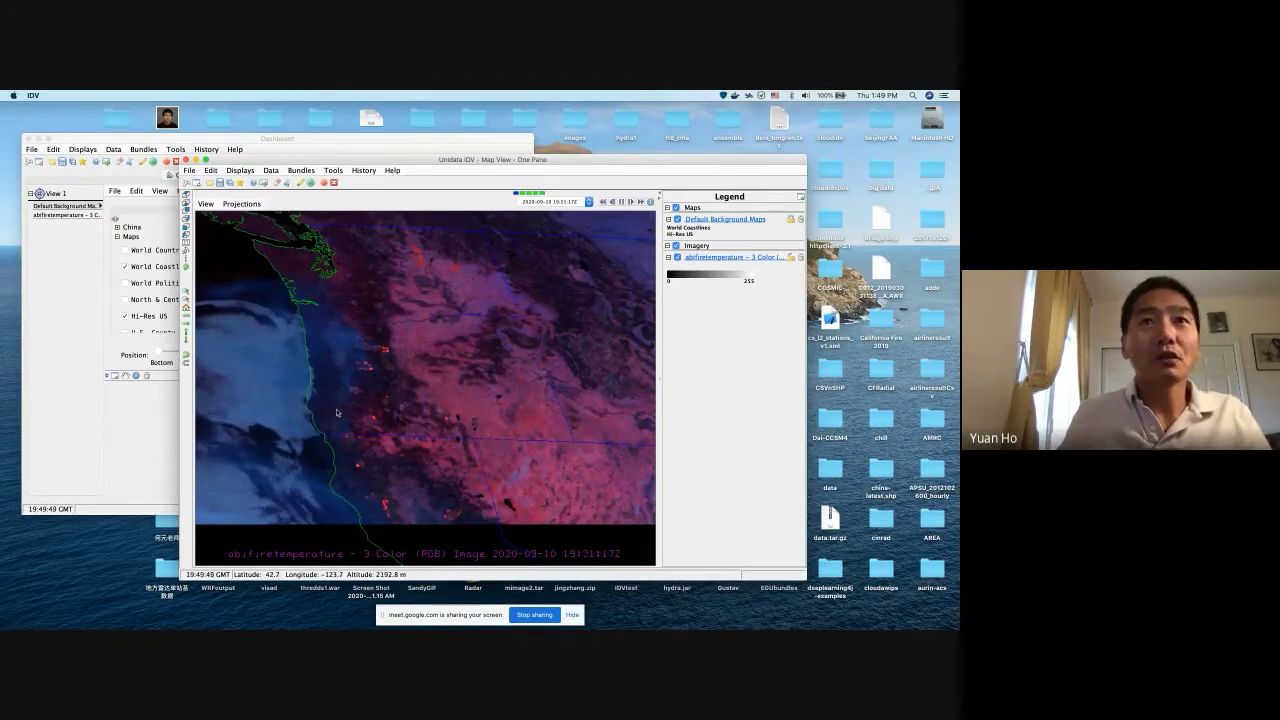
click(122, 436)
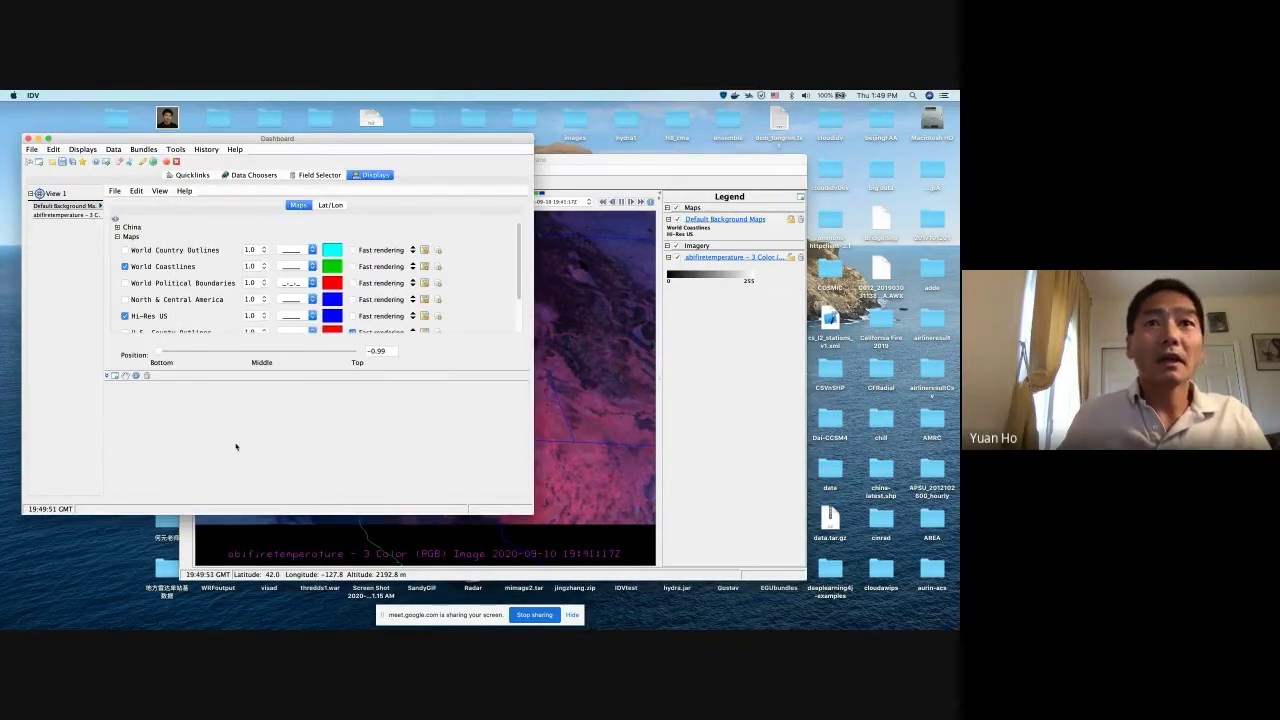
click(723, 449)
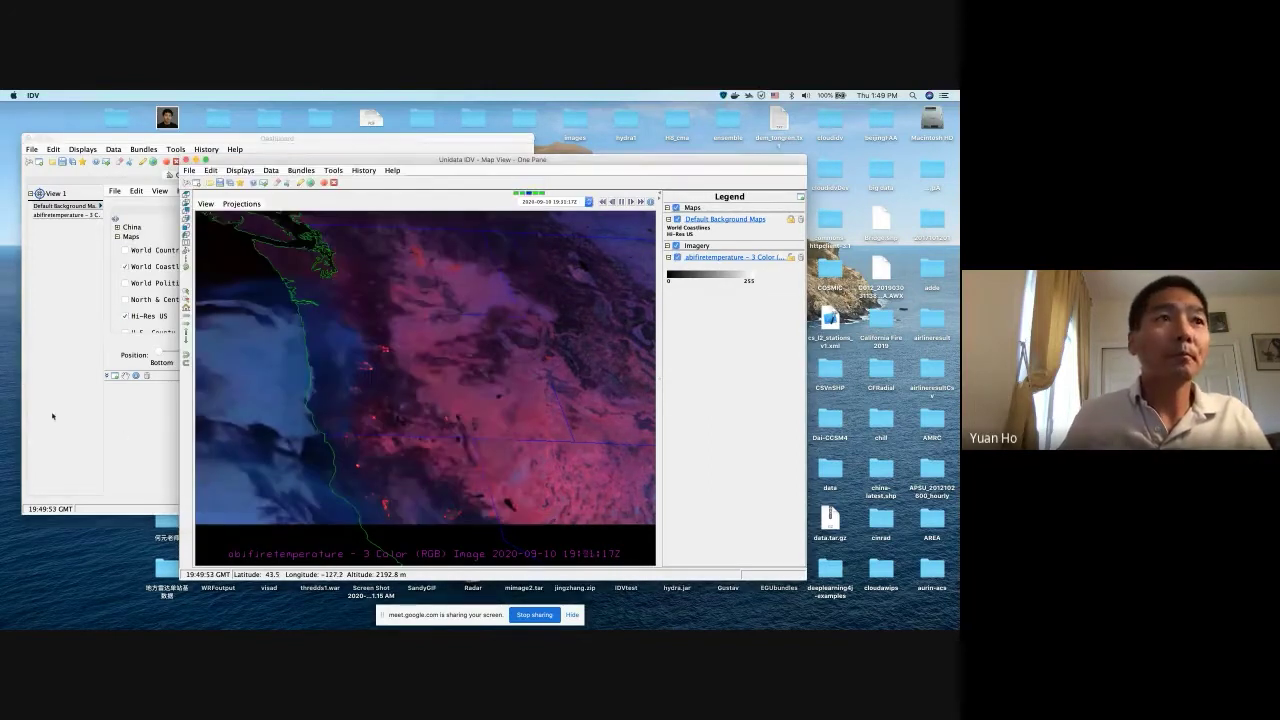
Remove all displays and data, and connect the GLM data chooser to server atm.ucar.edu with group RTGOESR
click(83, 420)
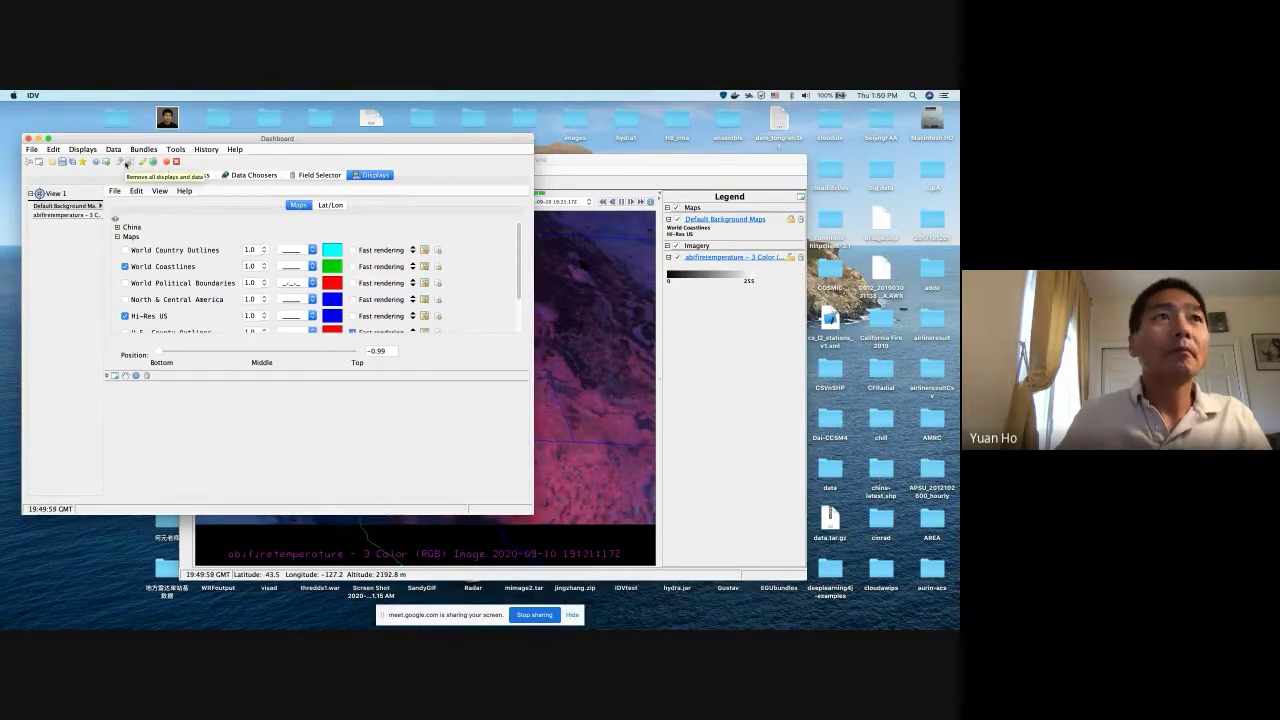
click(126, 163)
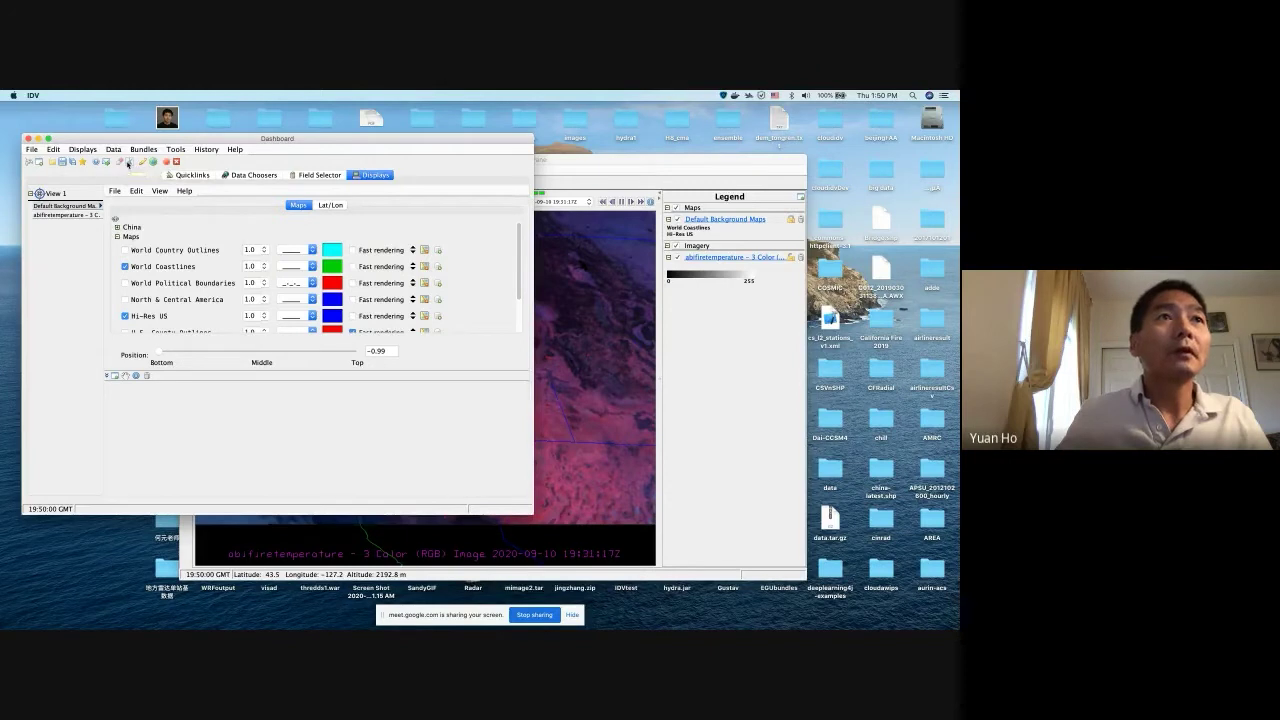
click(254, 176)
click(56, 258)
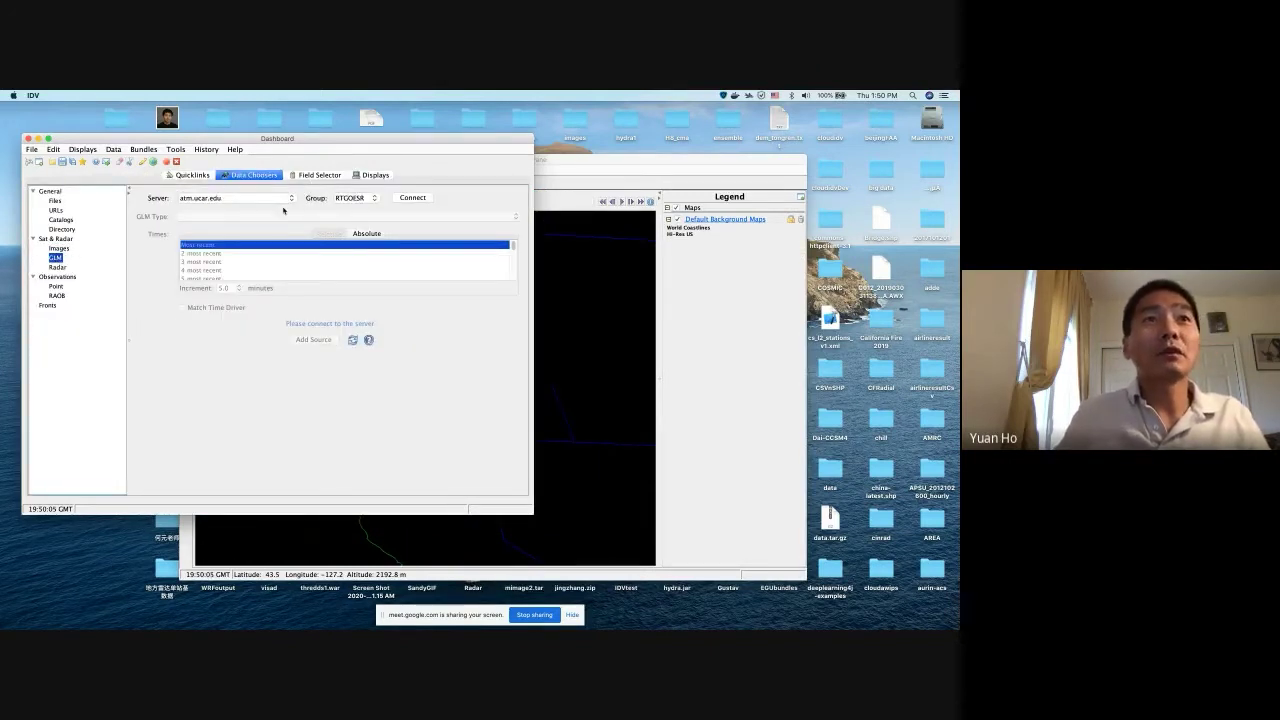
click(408, 200)
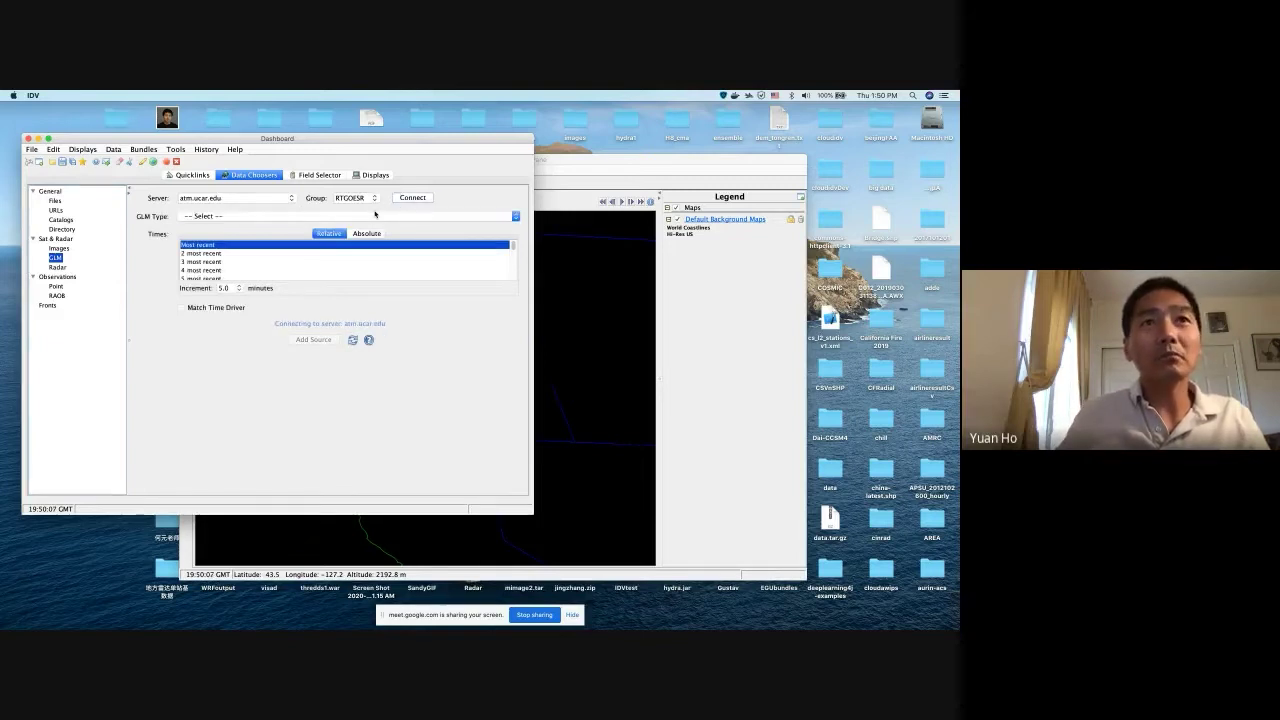
Add GOES-East Geostationary Lightning Mapper Flashes with the 5 most recent times as a data source
click(283, 217)
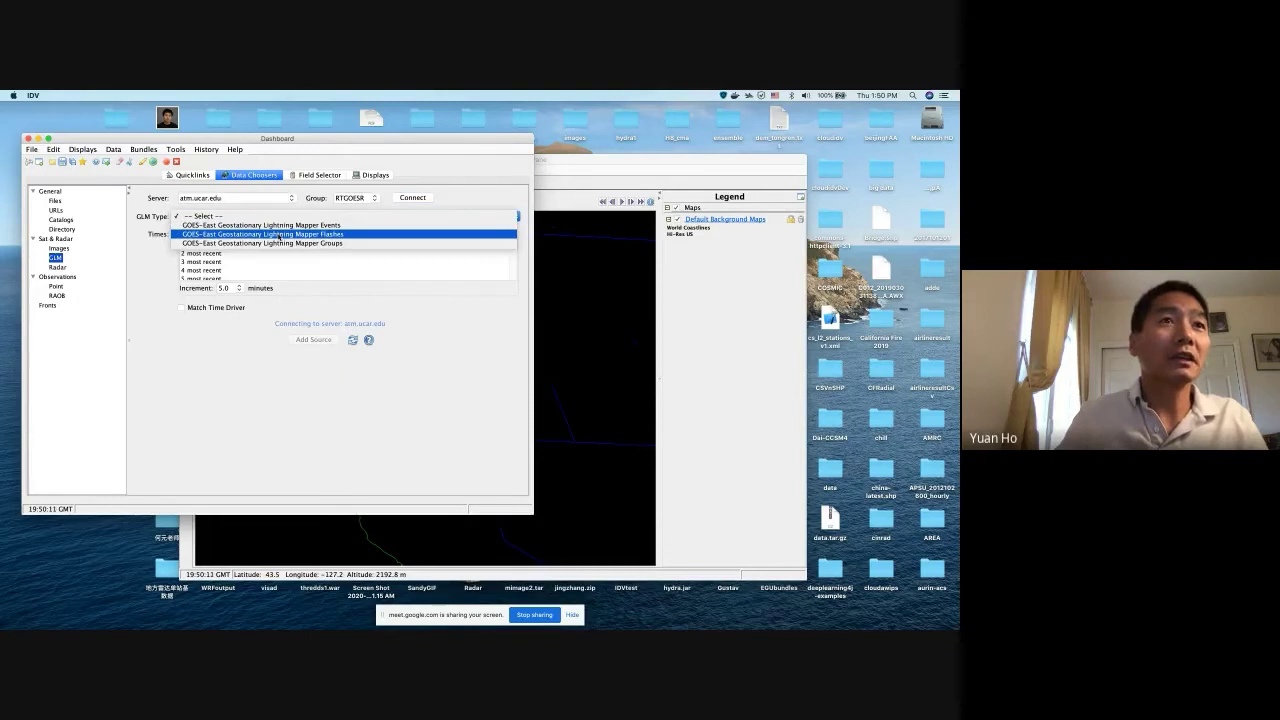
click(281, 234)
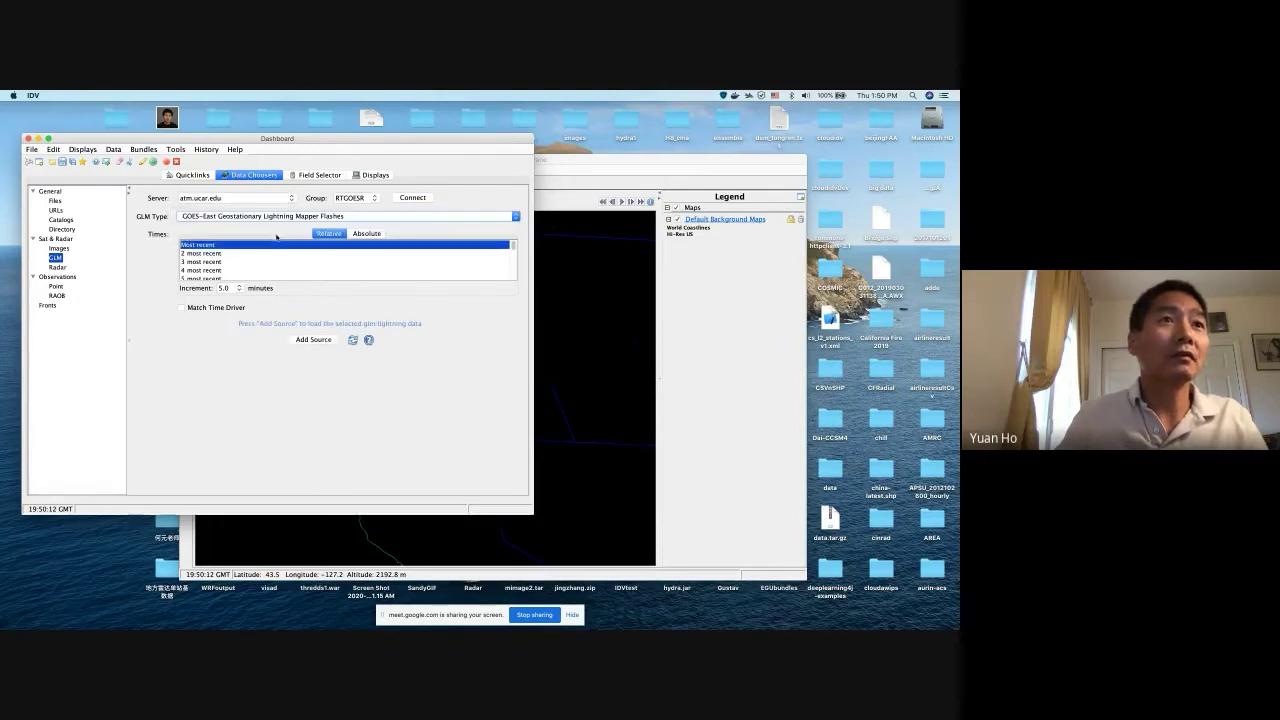
click(217, 277)
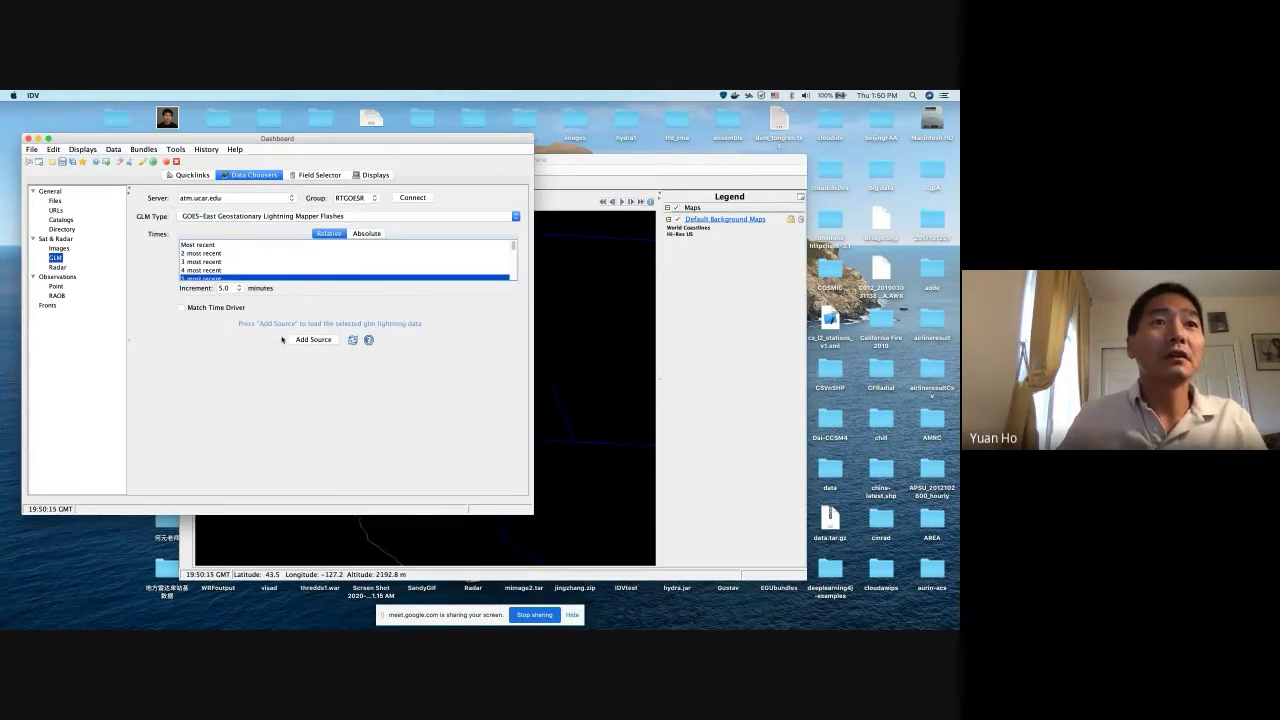
click(314, 340)
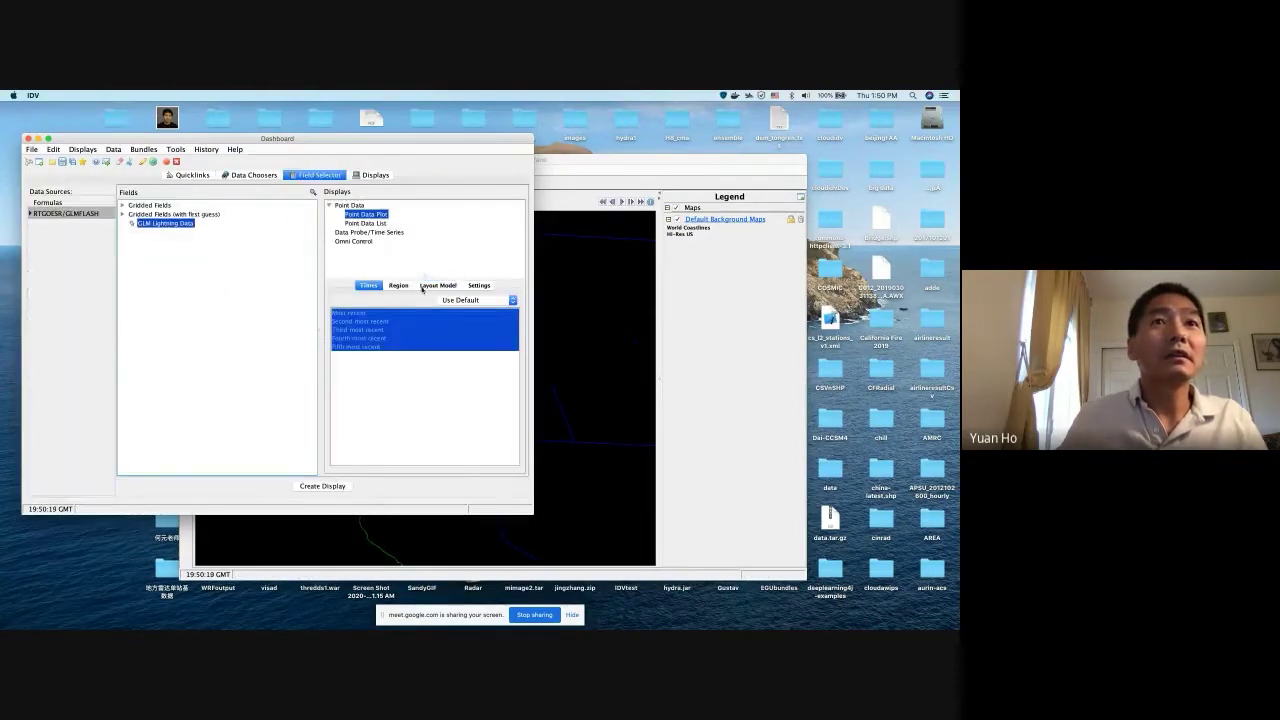
Set the layout model to the lightning Bolts symbol and create the Point Data Plot display of GLM Lightning Data
click(425, 286)
click(411, 300)
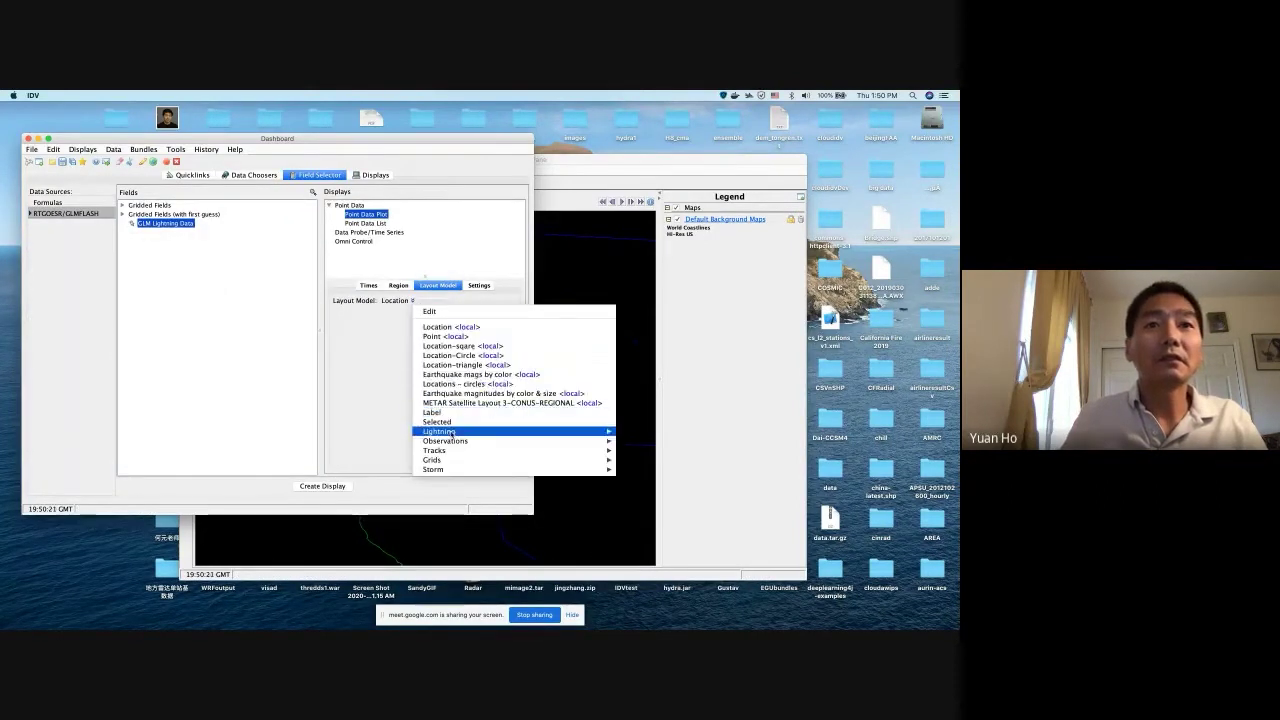
mouse_move(452, 434)
click(645, 432)
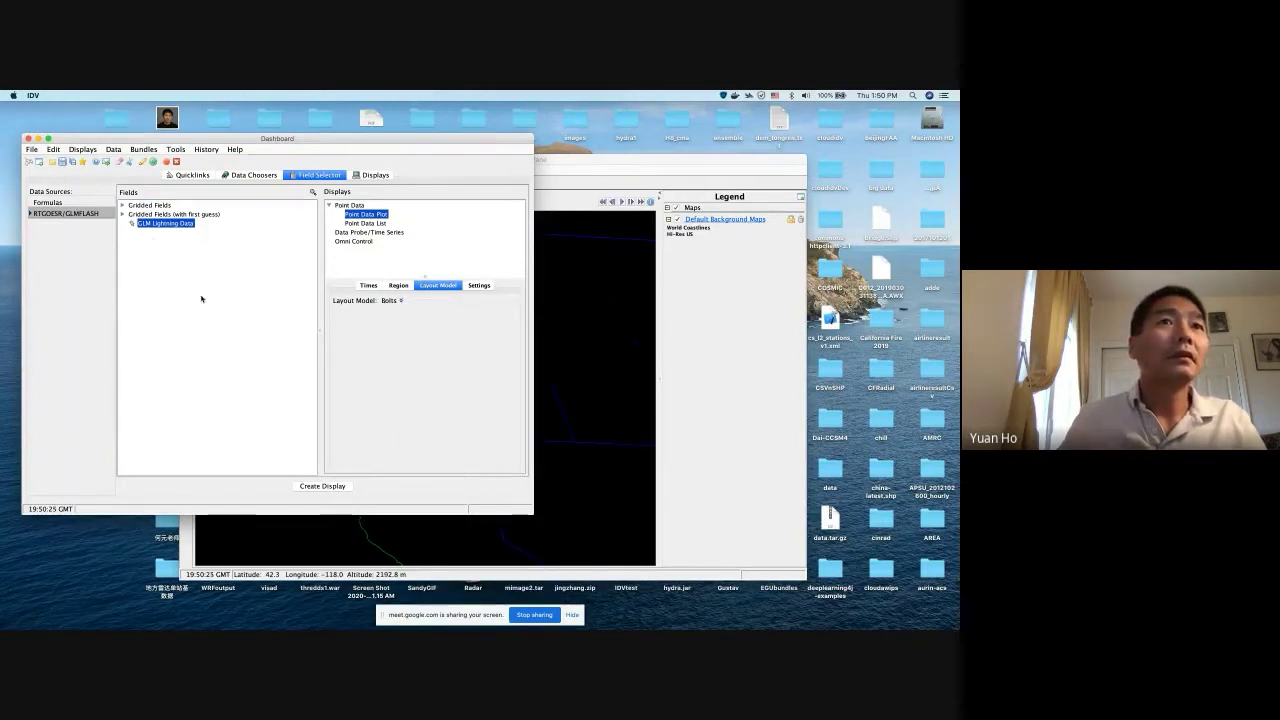
click(324, 486)
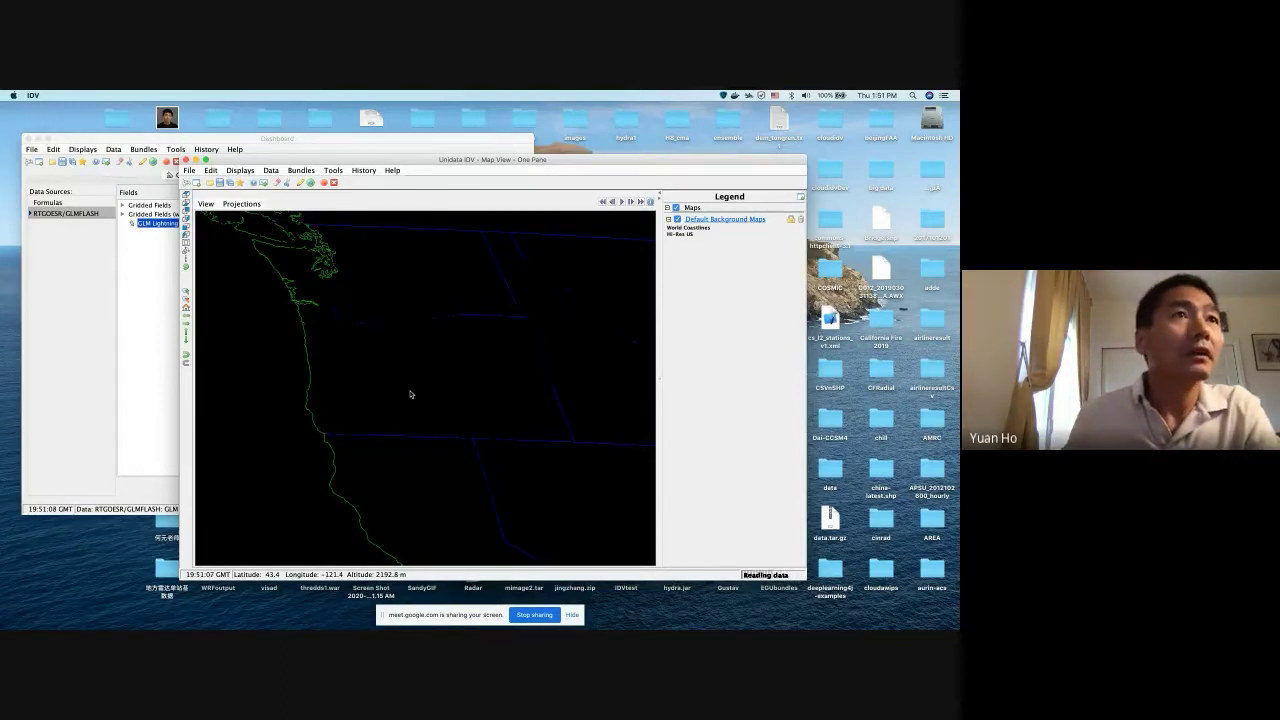
click(42, 393)
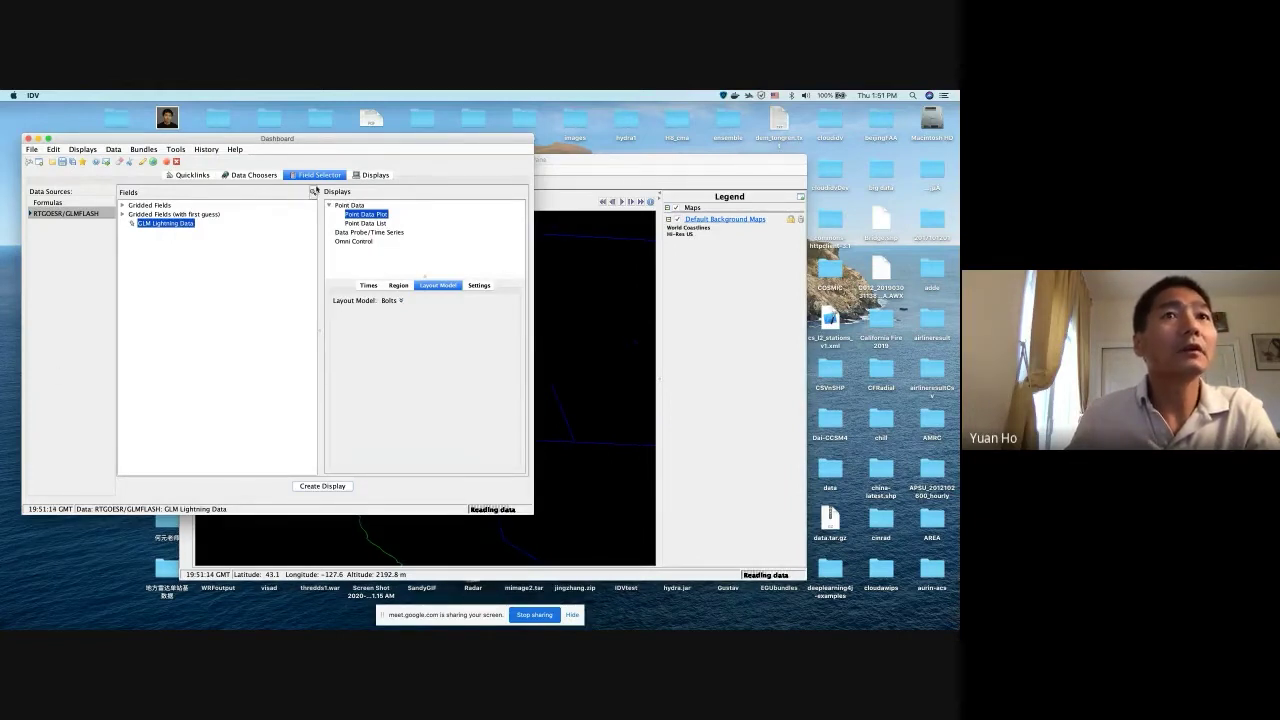
click(255, 176)
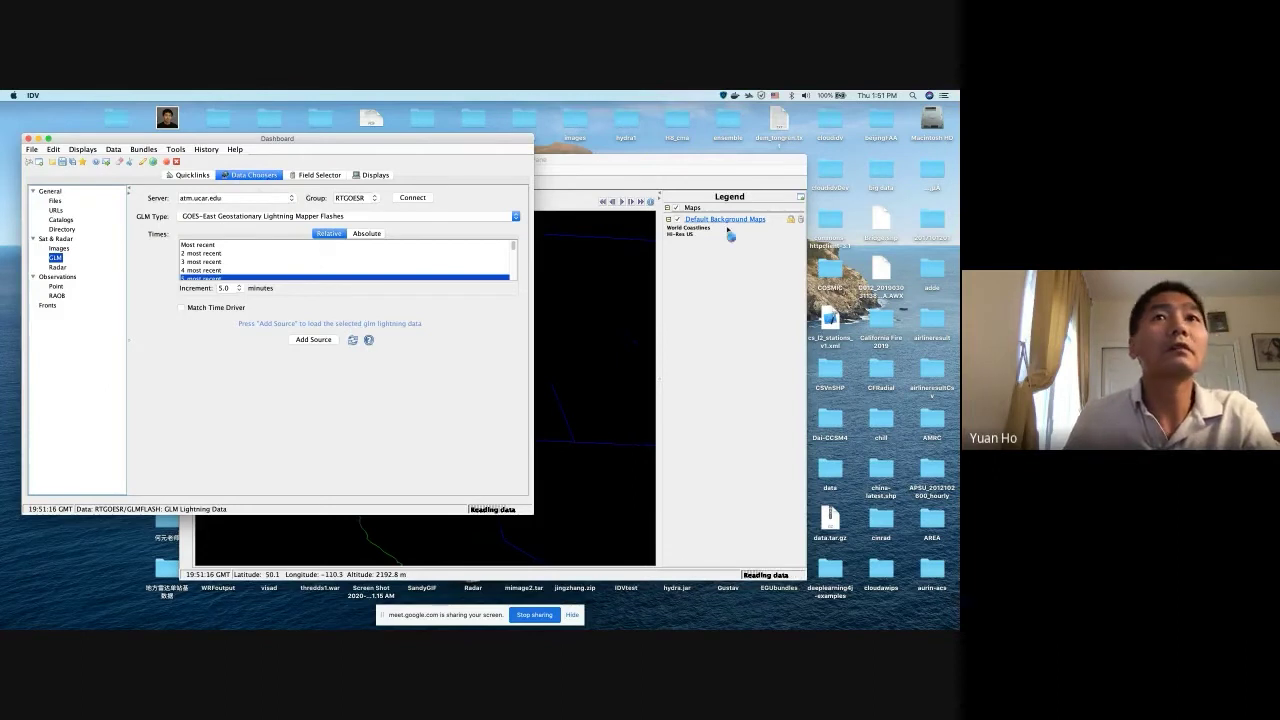
click(751, 320)
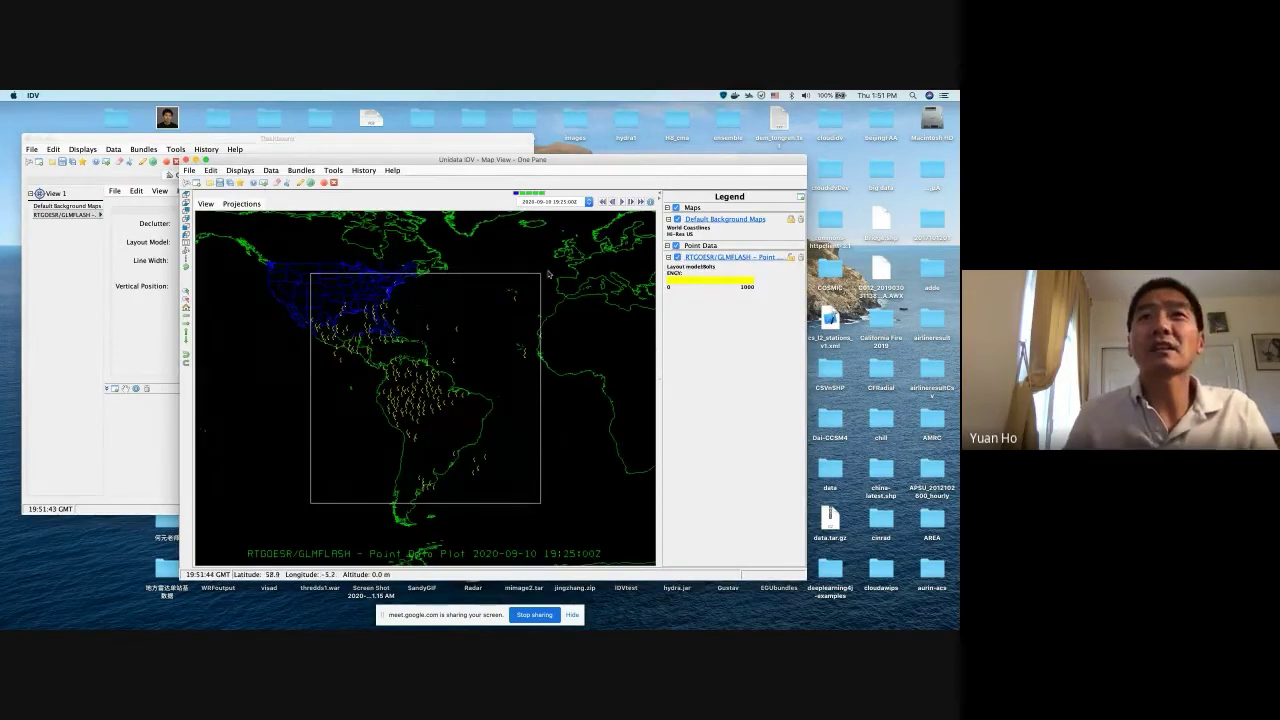
Turn off decluttering for the GLM flash point data plot and bring the map view to the front
drag(576, 158, 667, 100)
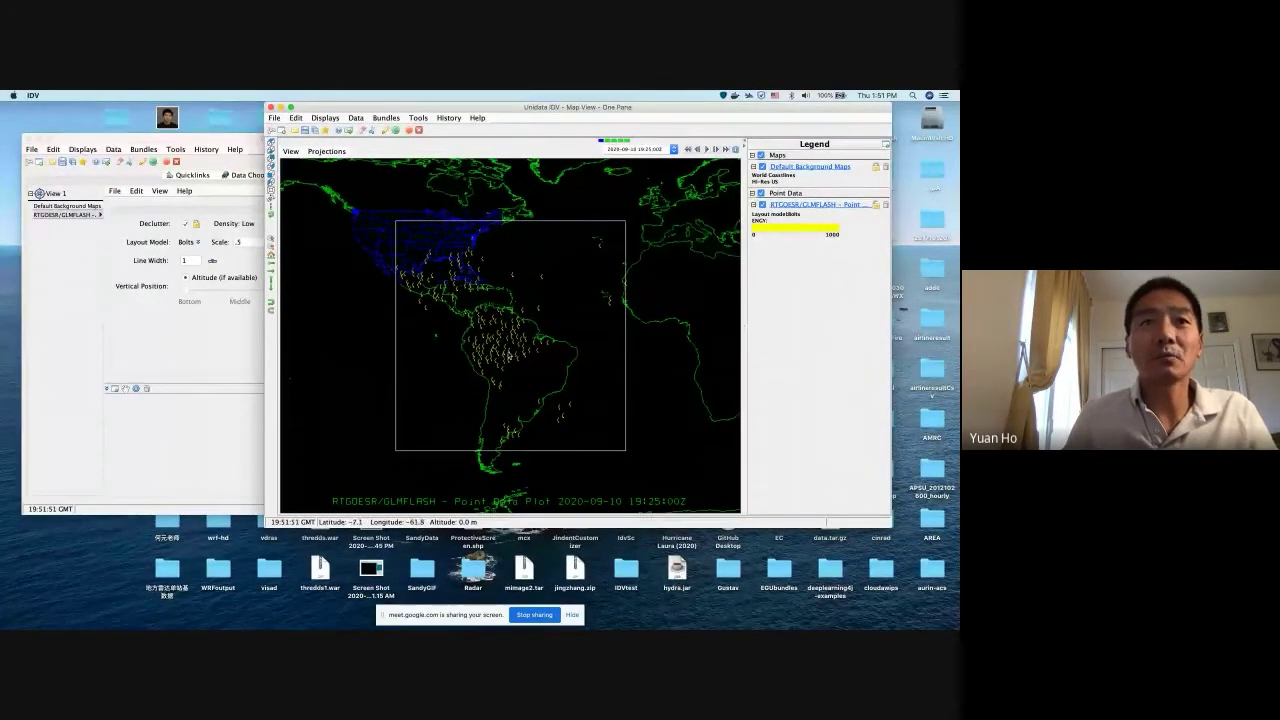
click(164, 347)
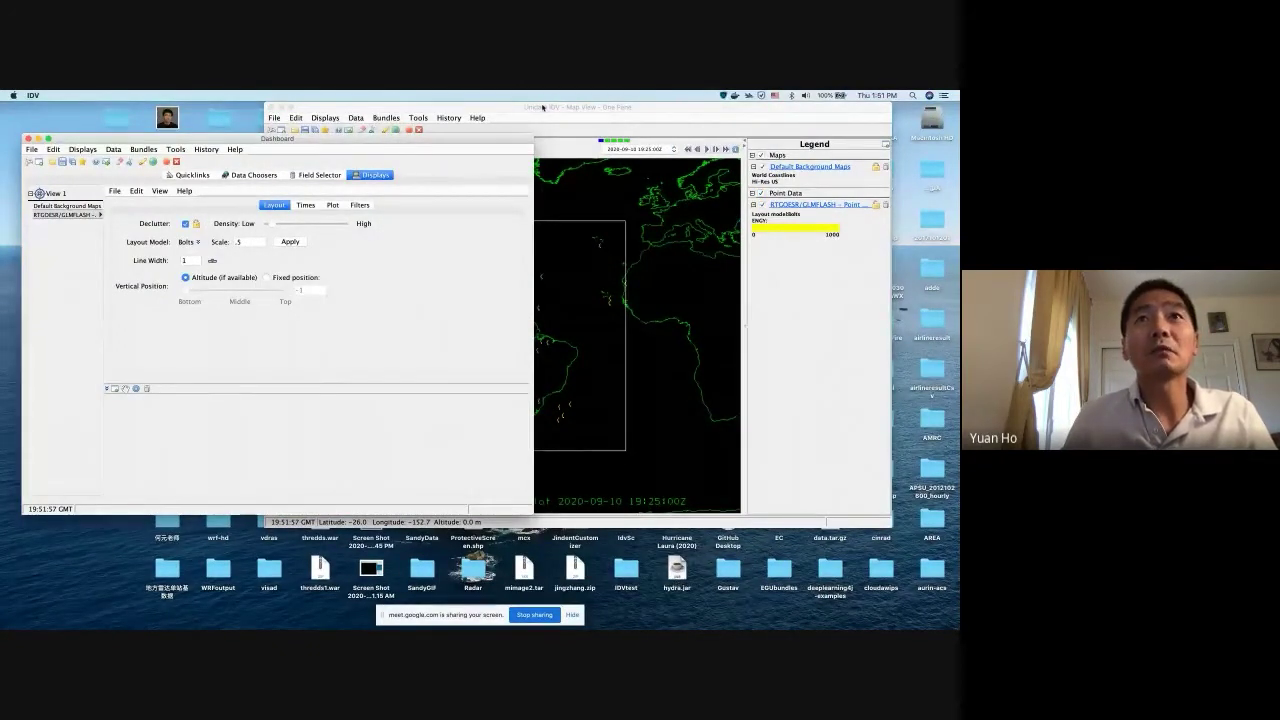
drag(542, 107, 527, 168)
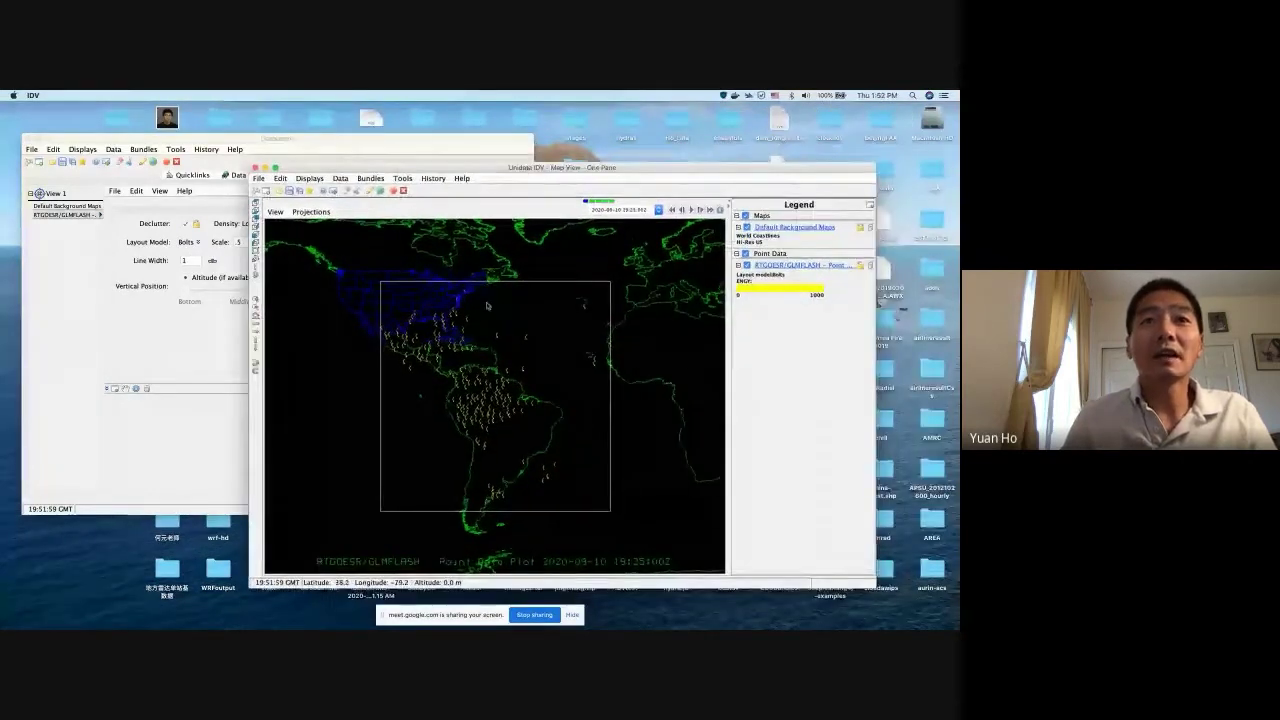
click(177, 334)
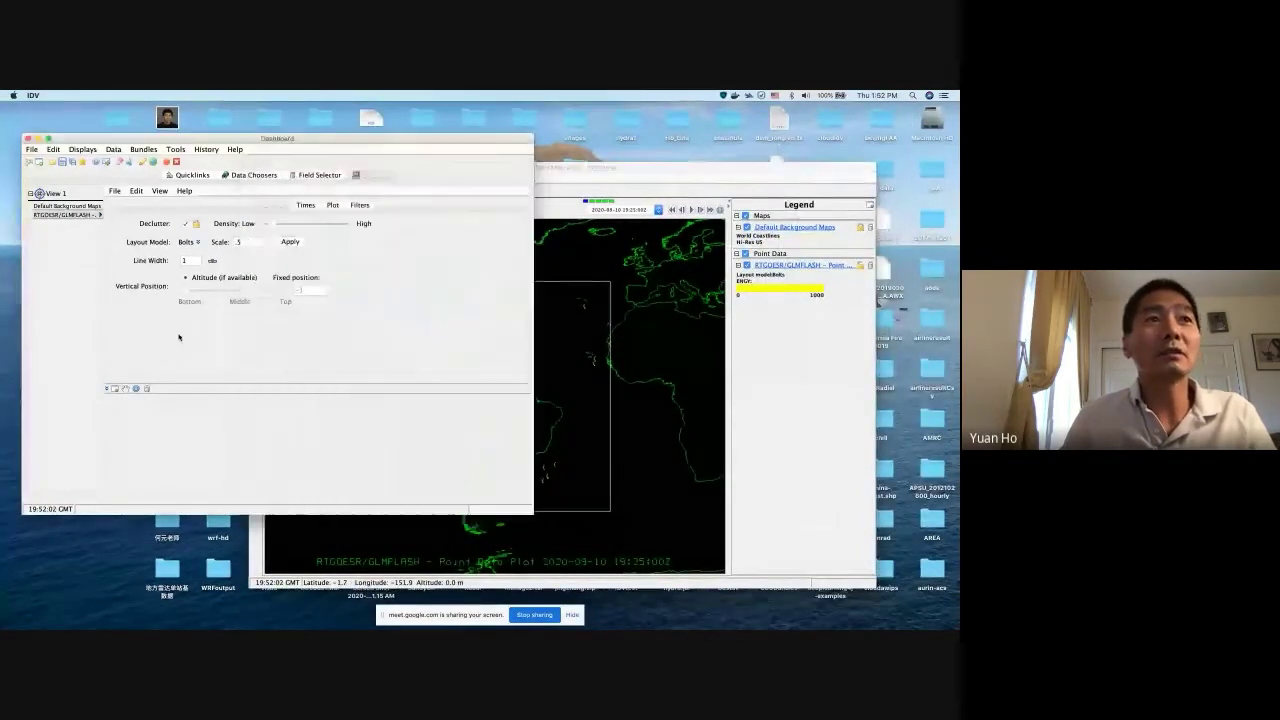
click(185, 224)
click(610, 388)
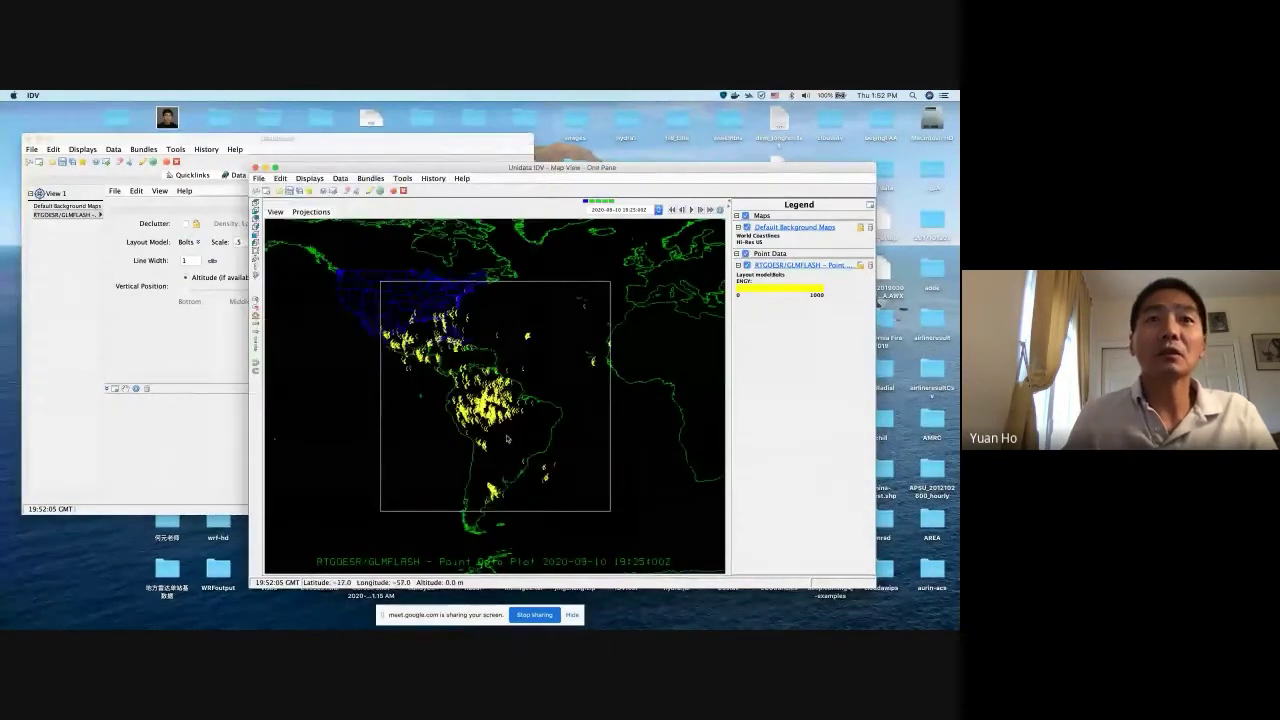
Play the lightning flash animation and examine the bolts over Central and South America
scroll(508, 438, up, 2)
scroll(508, 438, up, 2)
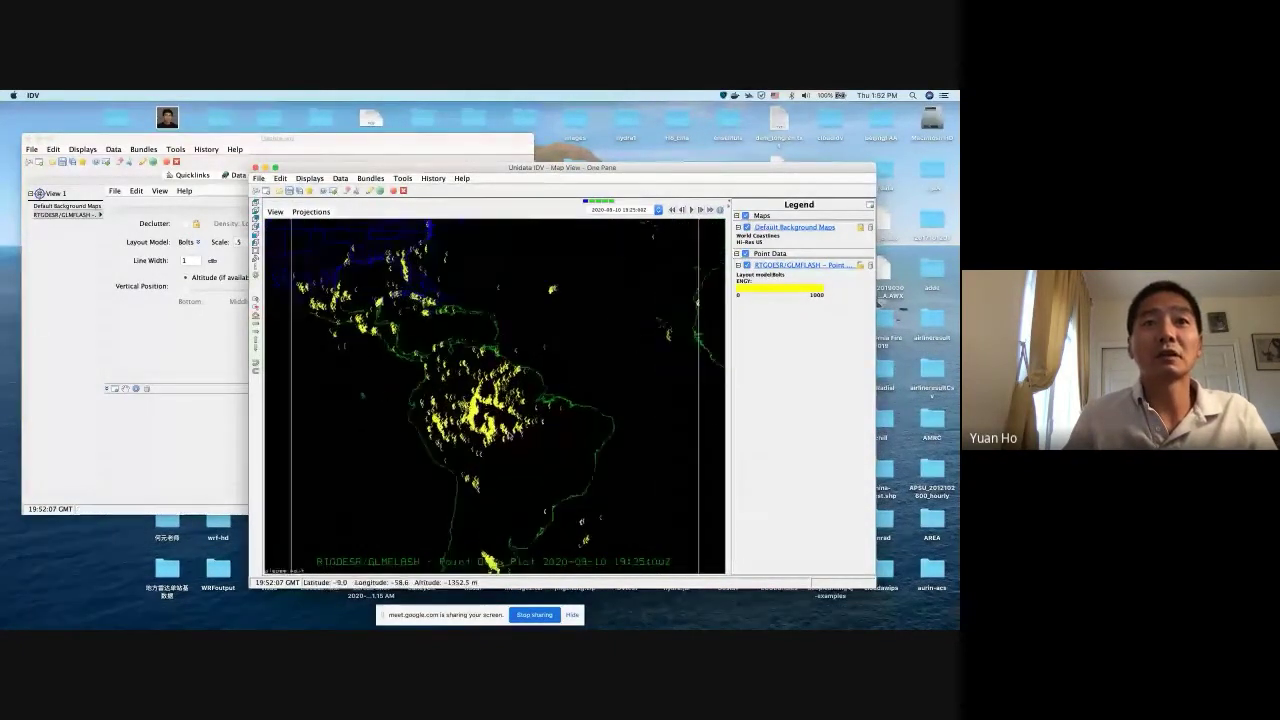
click(690, 210)
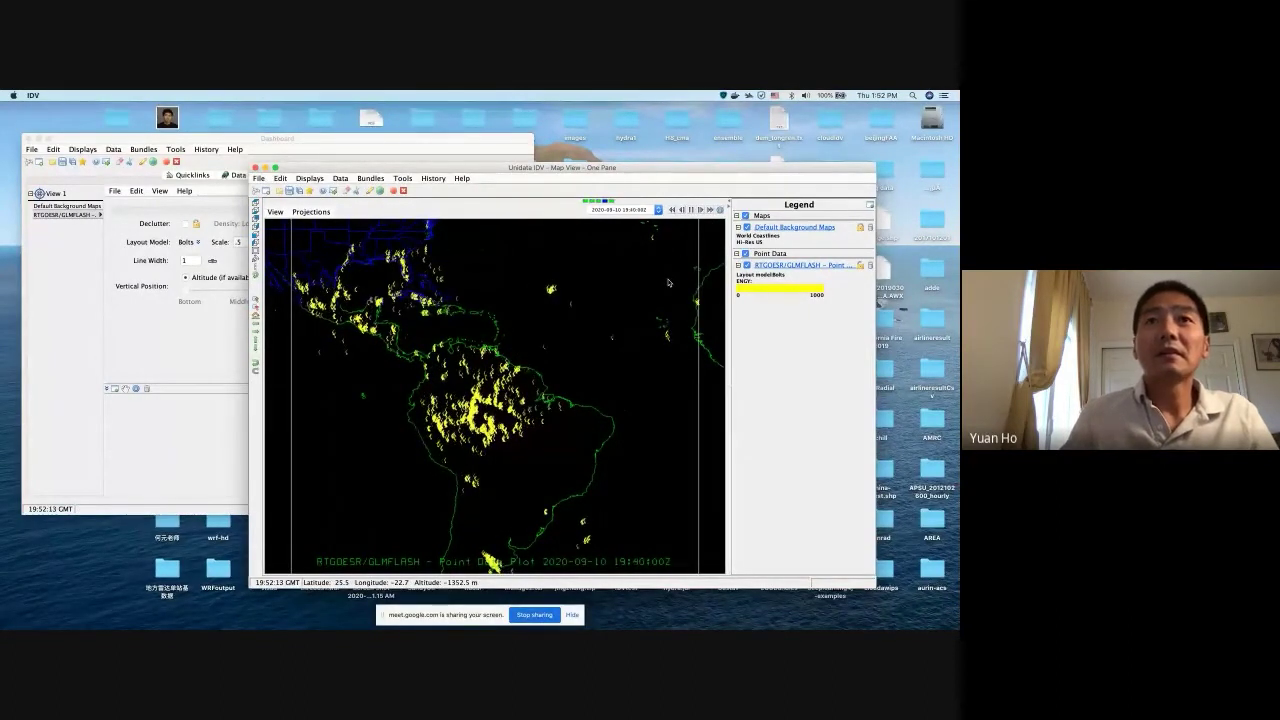
scroll(561, 394, down, 1)
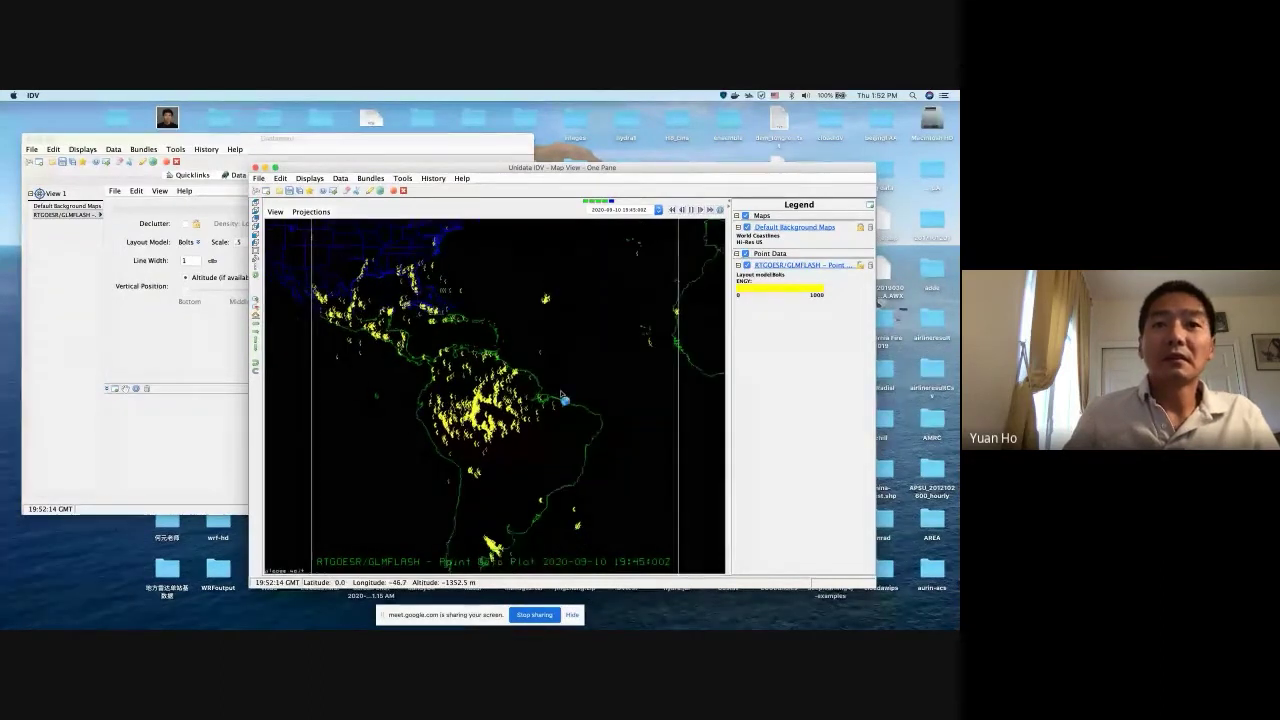
scroll(561, 395, down, 2)
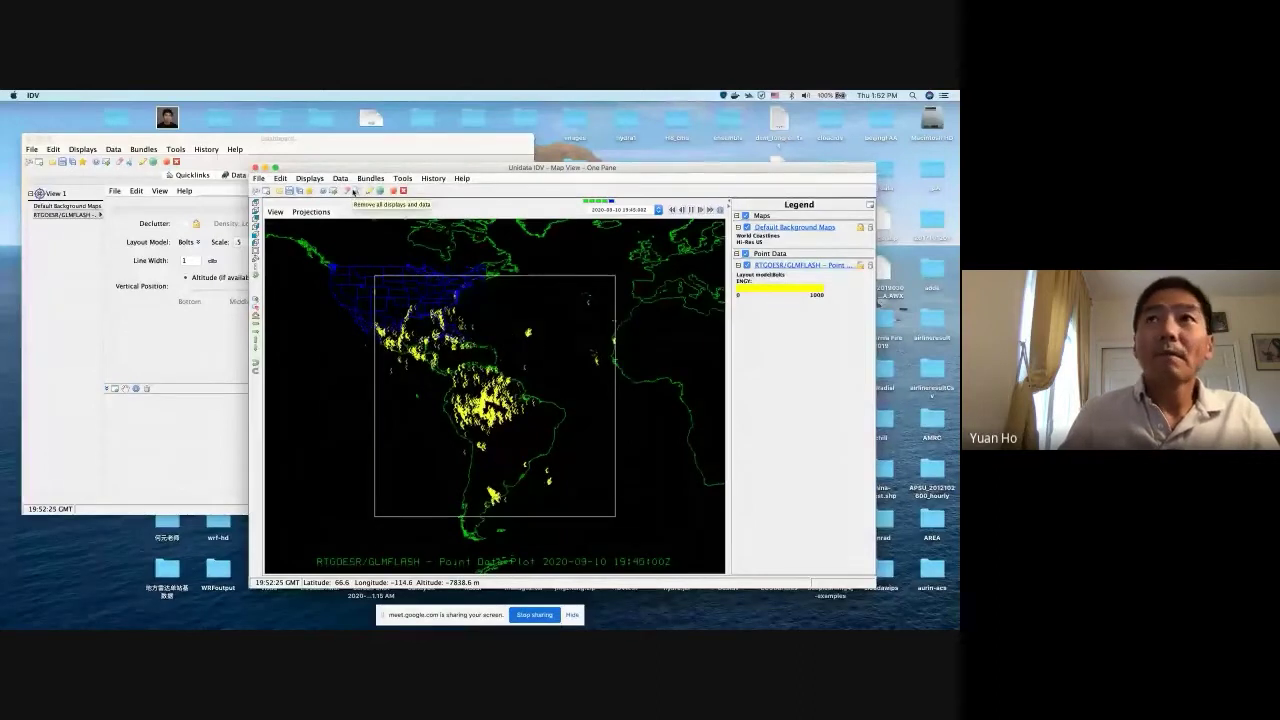
Clear the GLM flash plot and its data source by removing all displays and data
drag(357, 168, 337, 164)
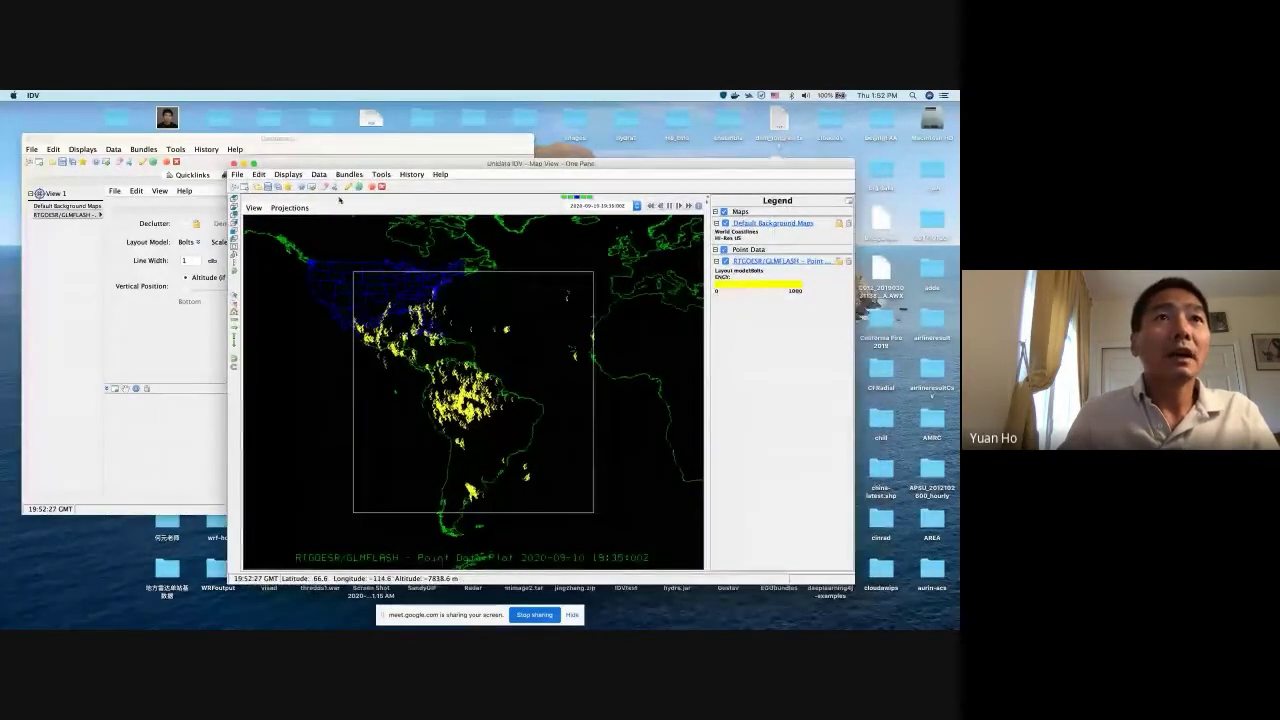
click(334, 188)
click(50, 280)
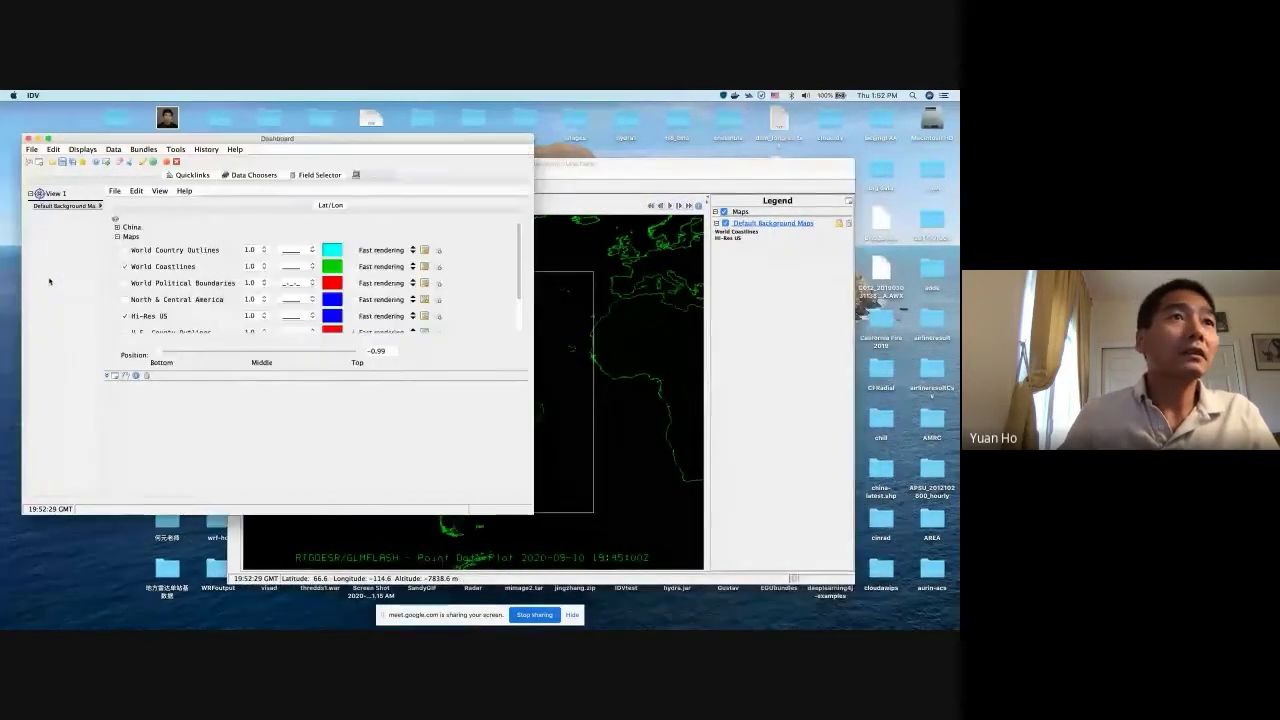
In the Unidata THREDDS catalog chooser, select the Best GFS One Degree Forecast Time Series under Forecast Model Data
click(192, 175)
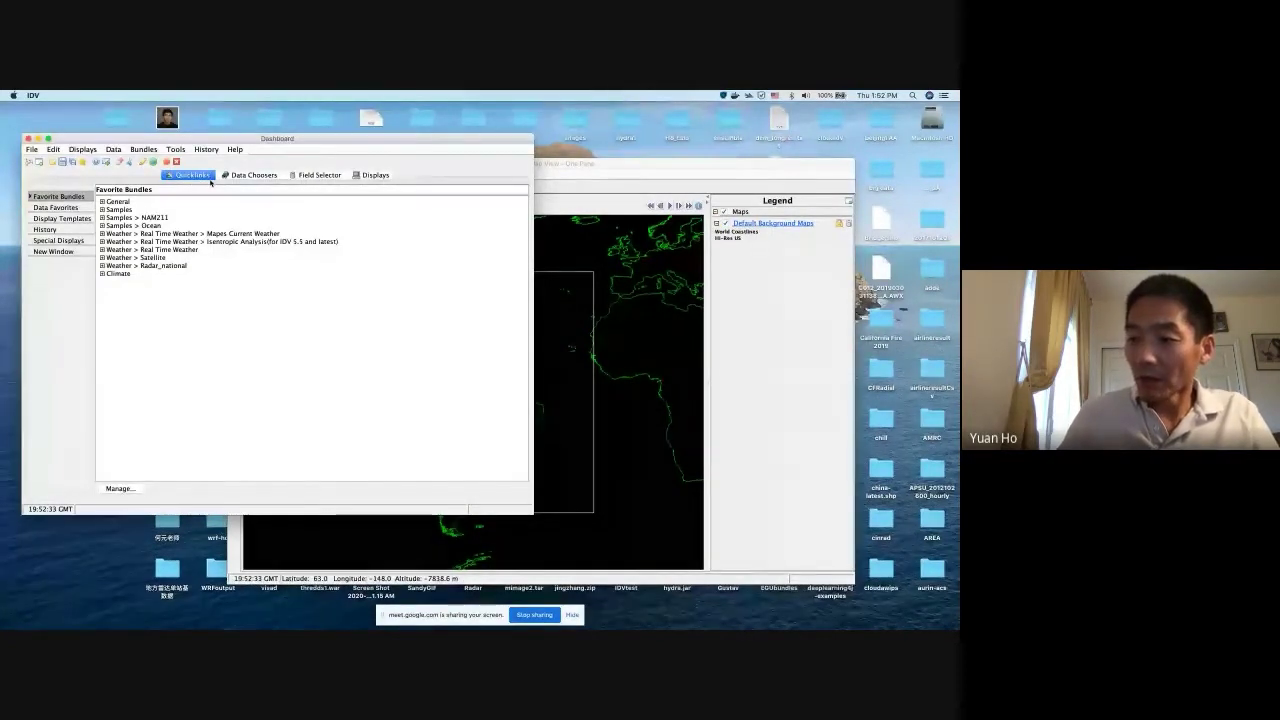
click(261, 177)
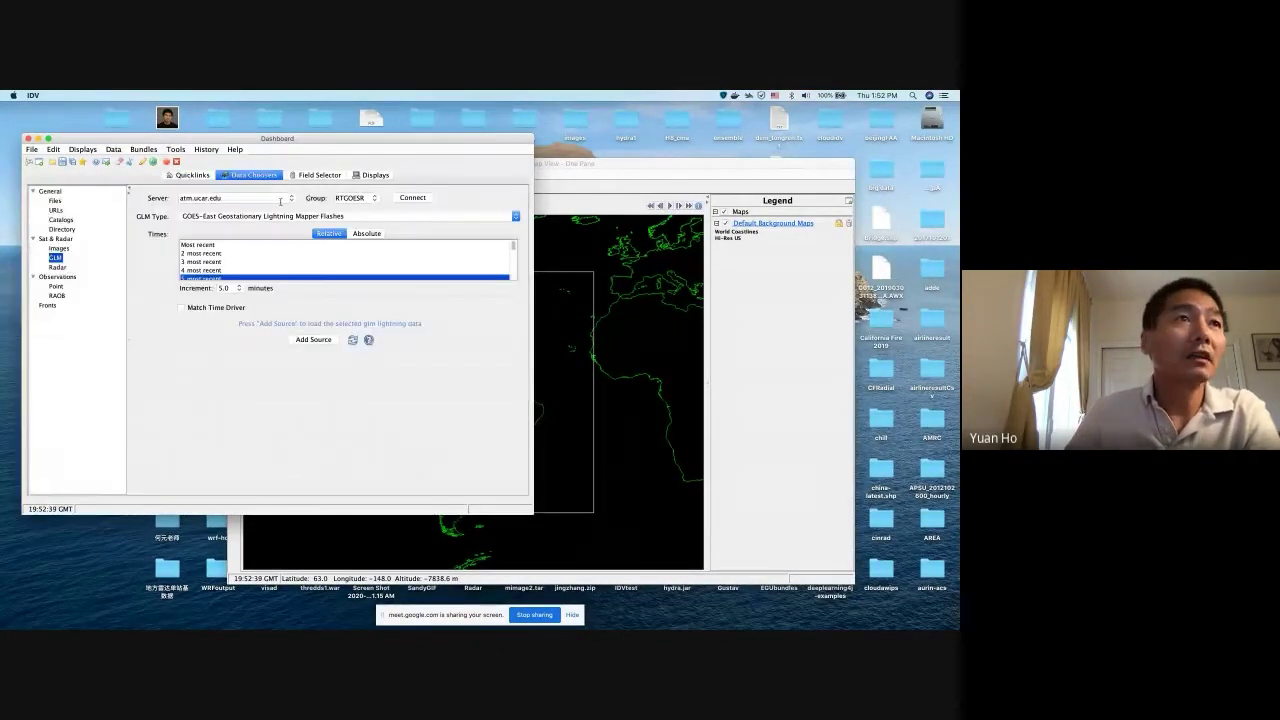
click(62, 219)
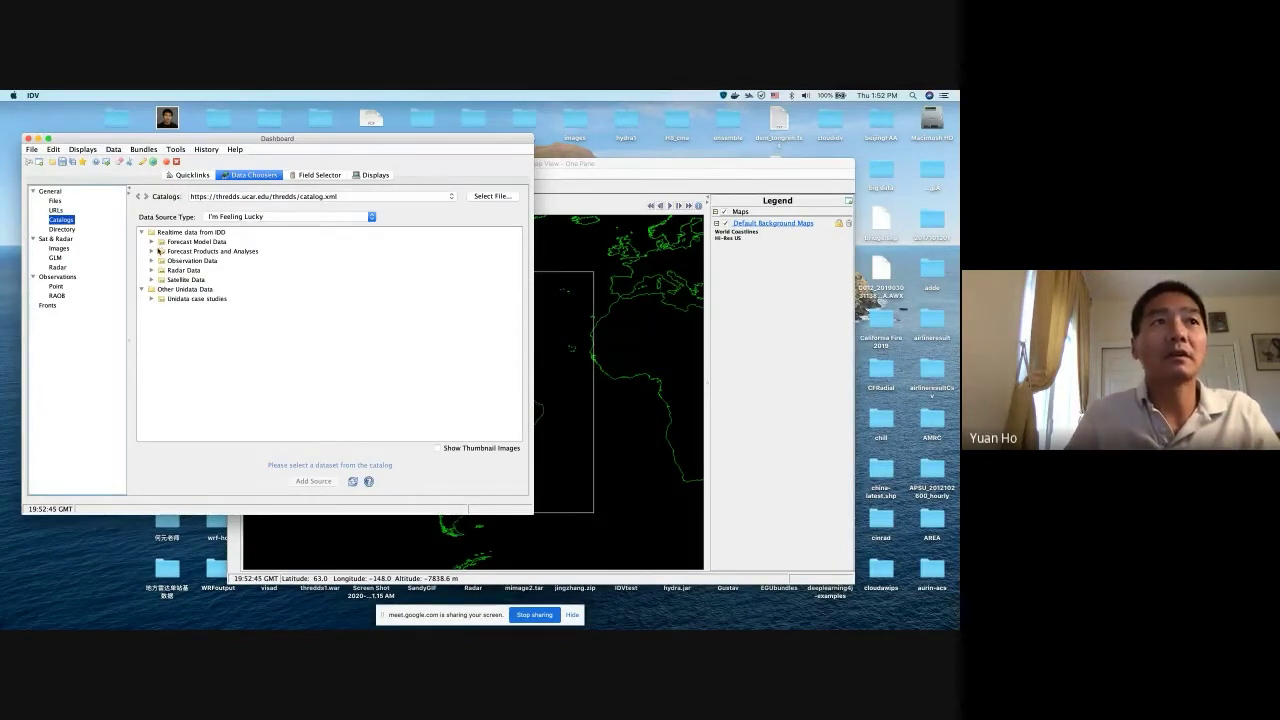
click(151, 242)
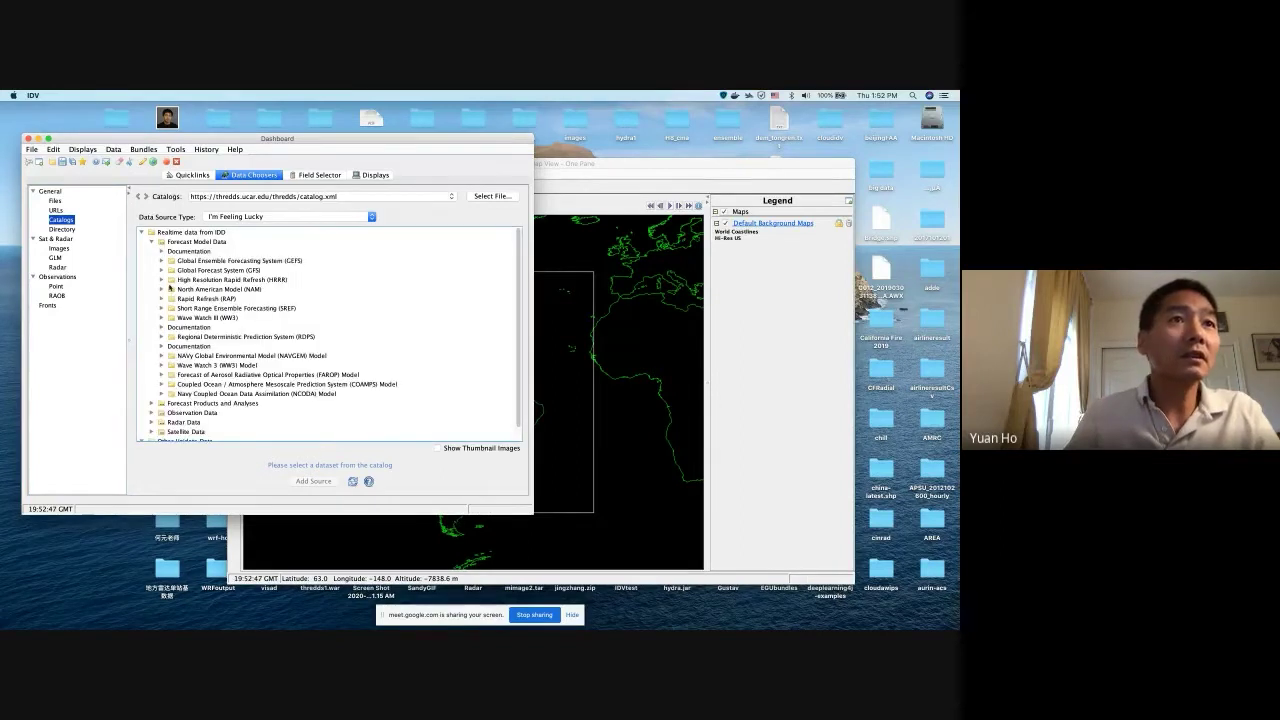
click(161, 270)
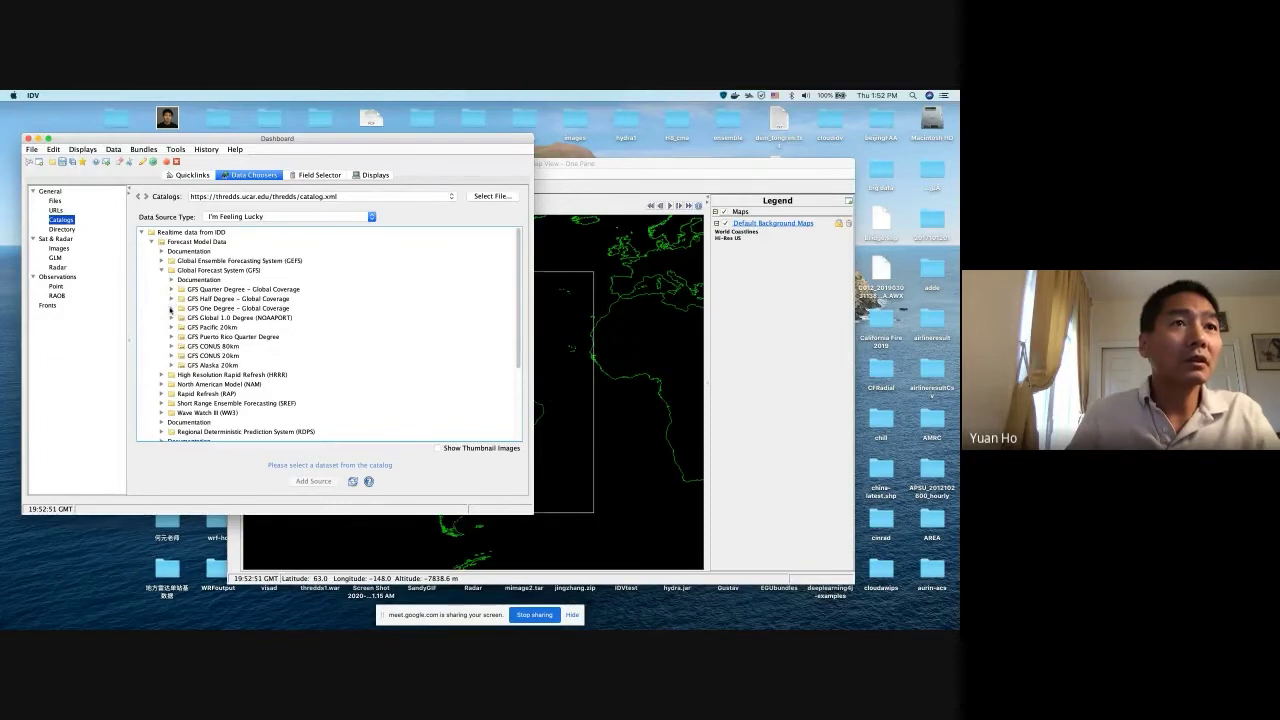
click(171, 309)
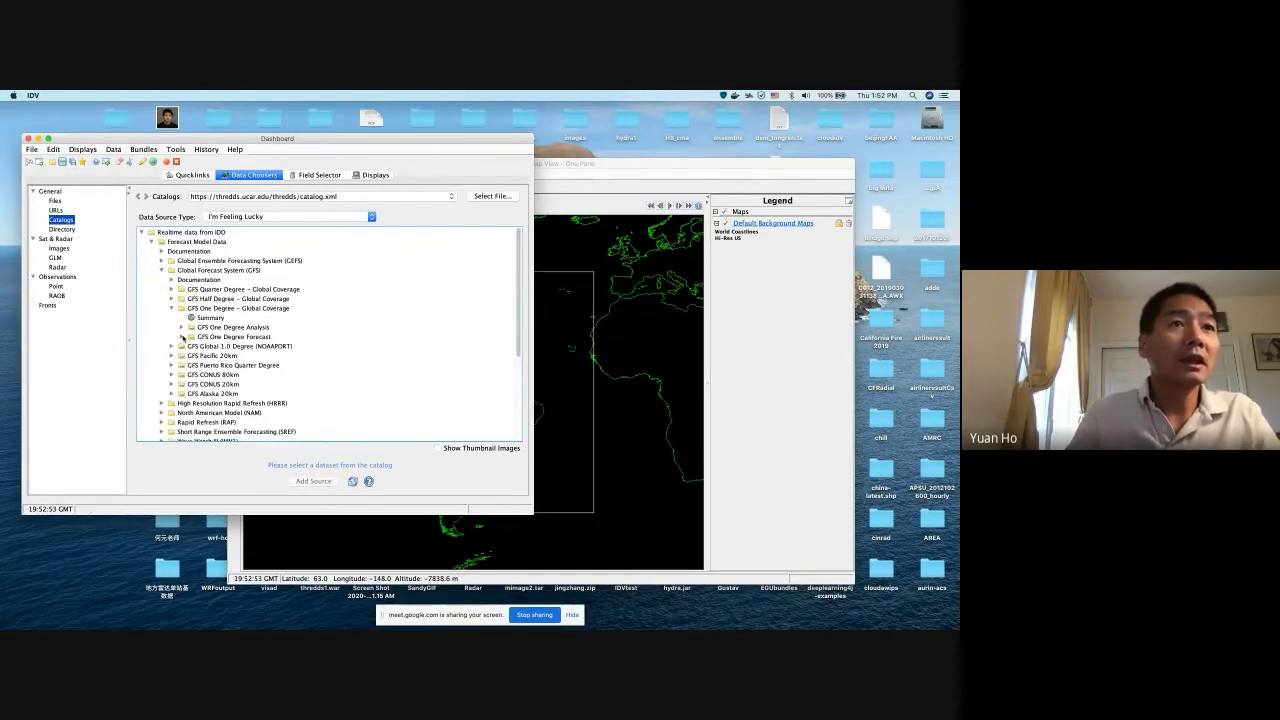
click(181, 337)
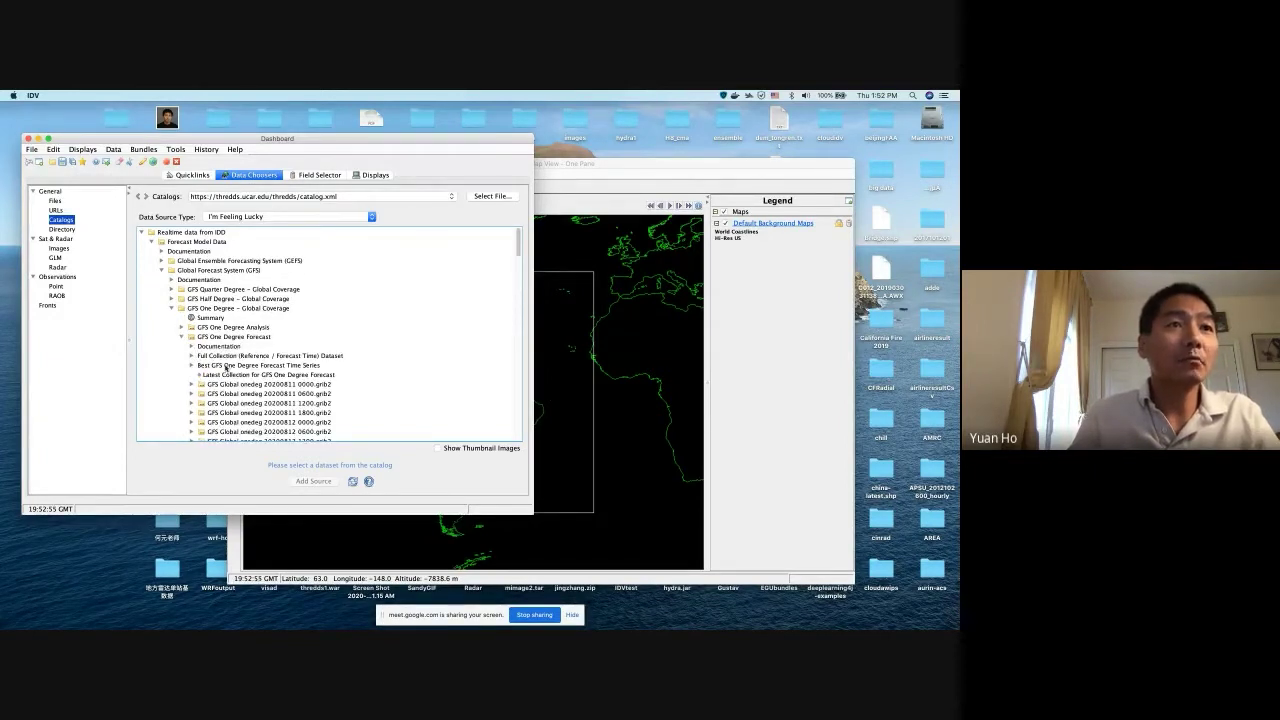
click(226, 366)
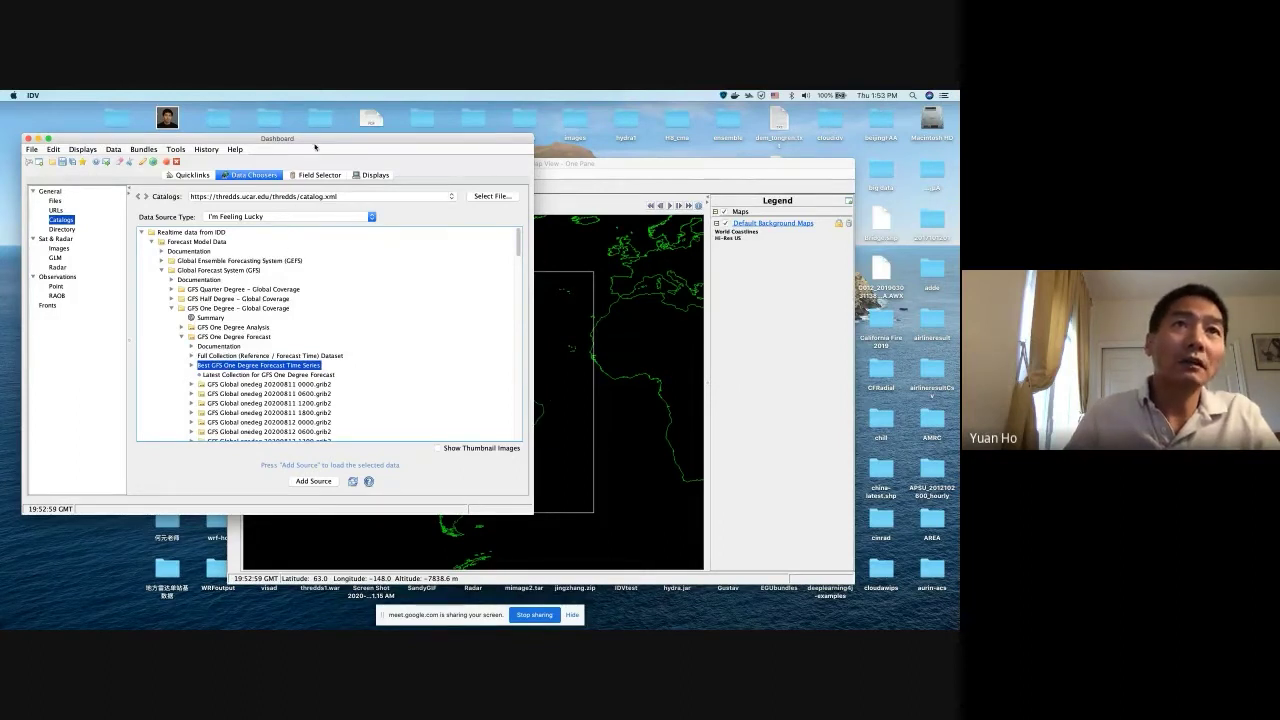
Load the selected dataset with the I'm Feeling Lucky data source type and examine the bounding box map in its spatial subset properties
mouse_move(314, 147)
mouse_down()
mouse_move(330, 115)
mouse_move(316, 129)
mouse_up()
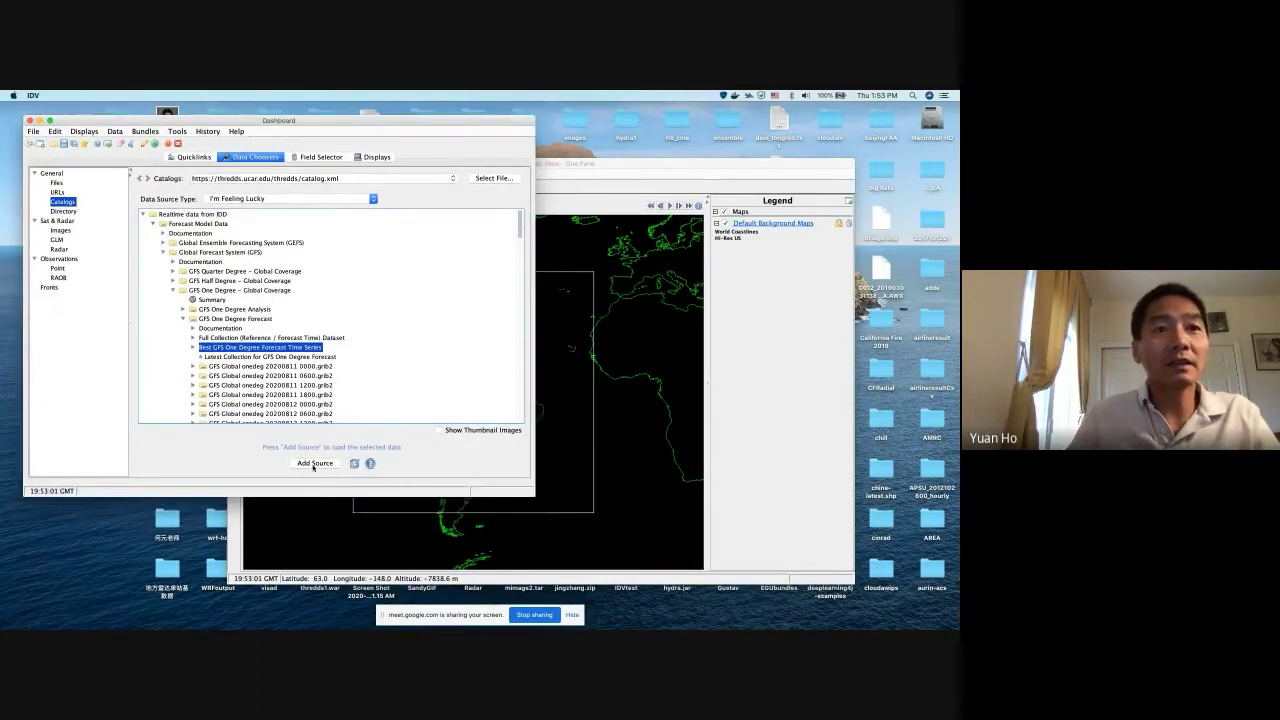
click(314, 463)
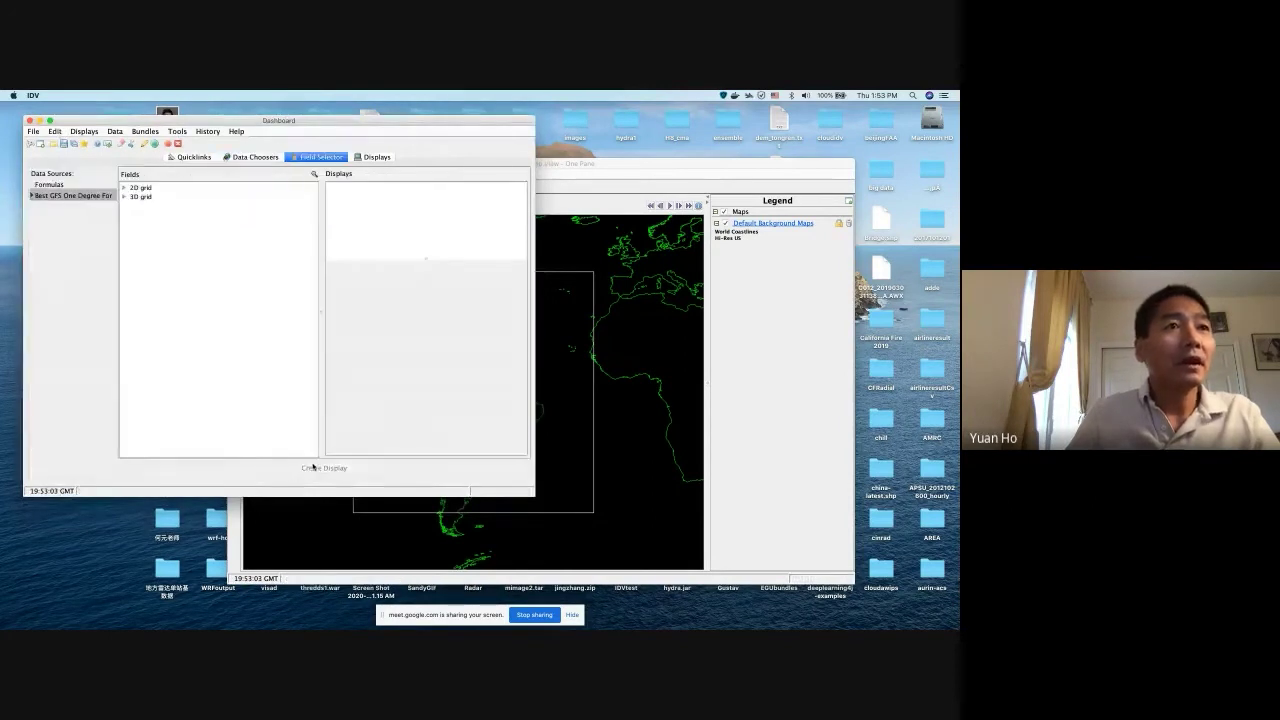
right_click(86, 199)
click(107, 267)
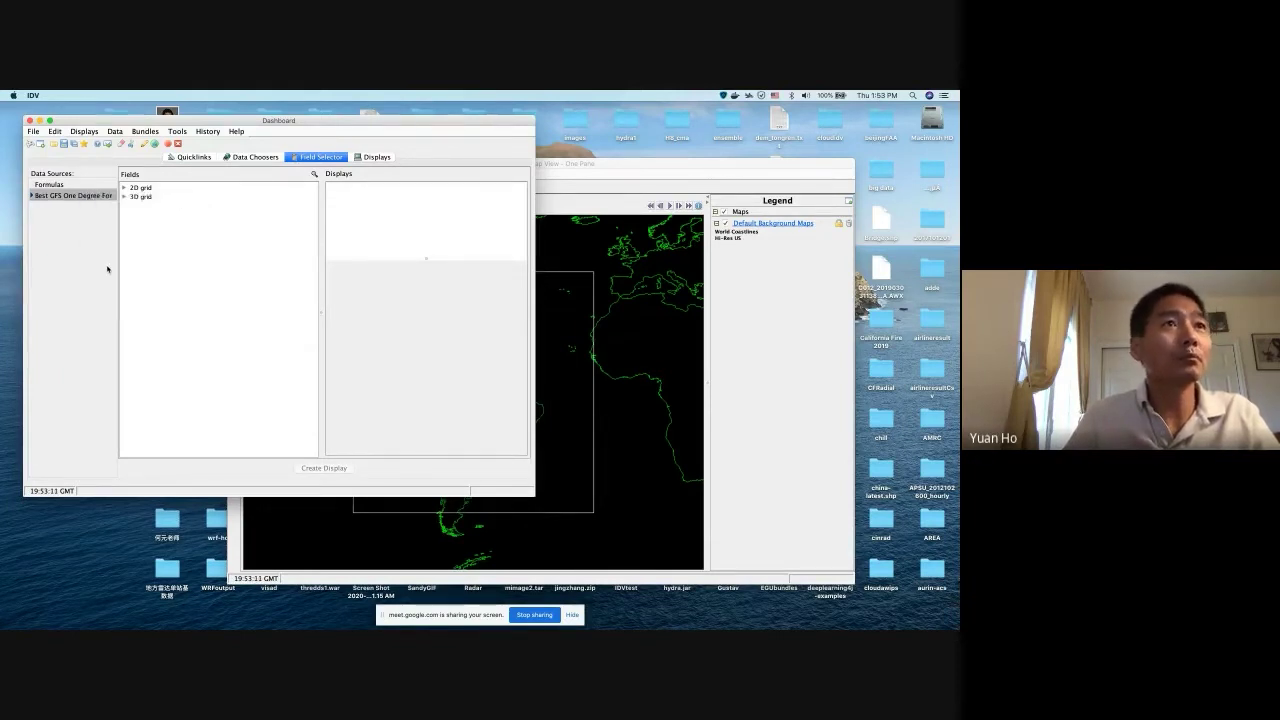
drag(185, 108, 348, 216)
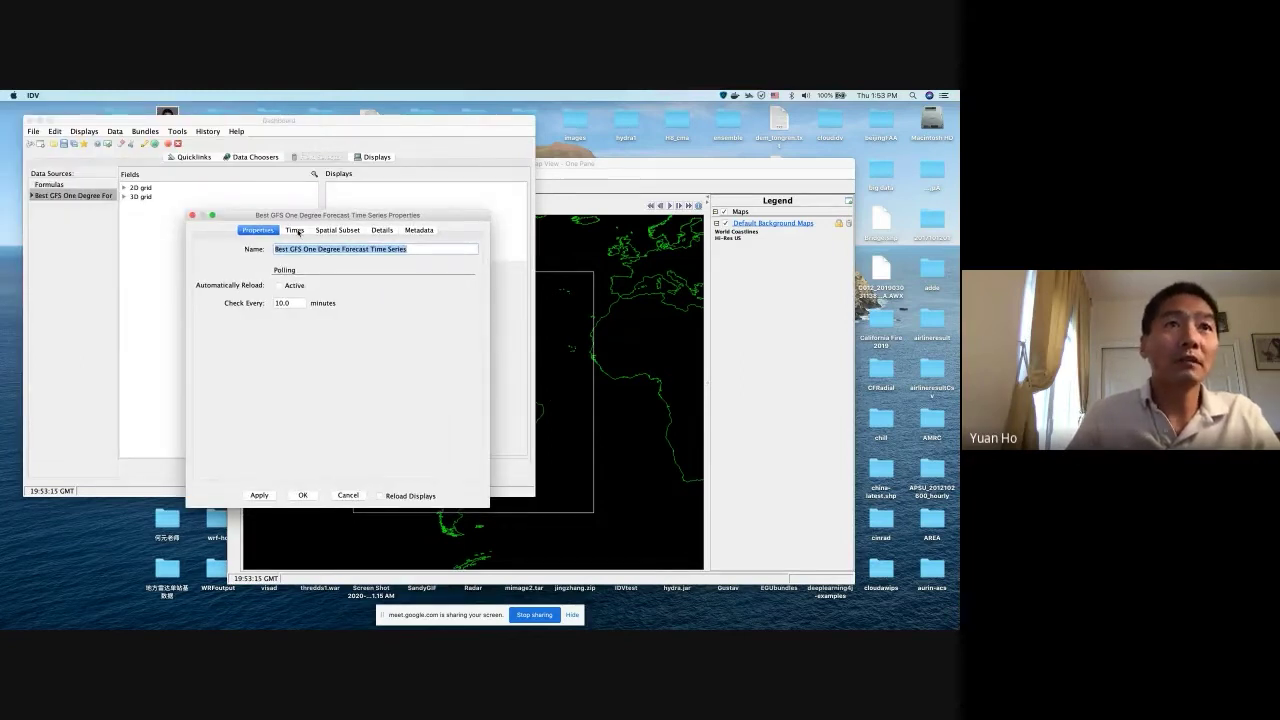
click(338, 230)
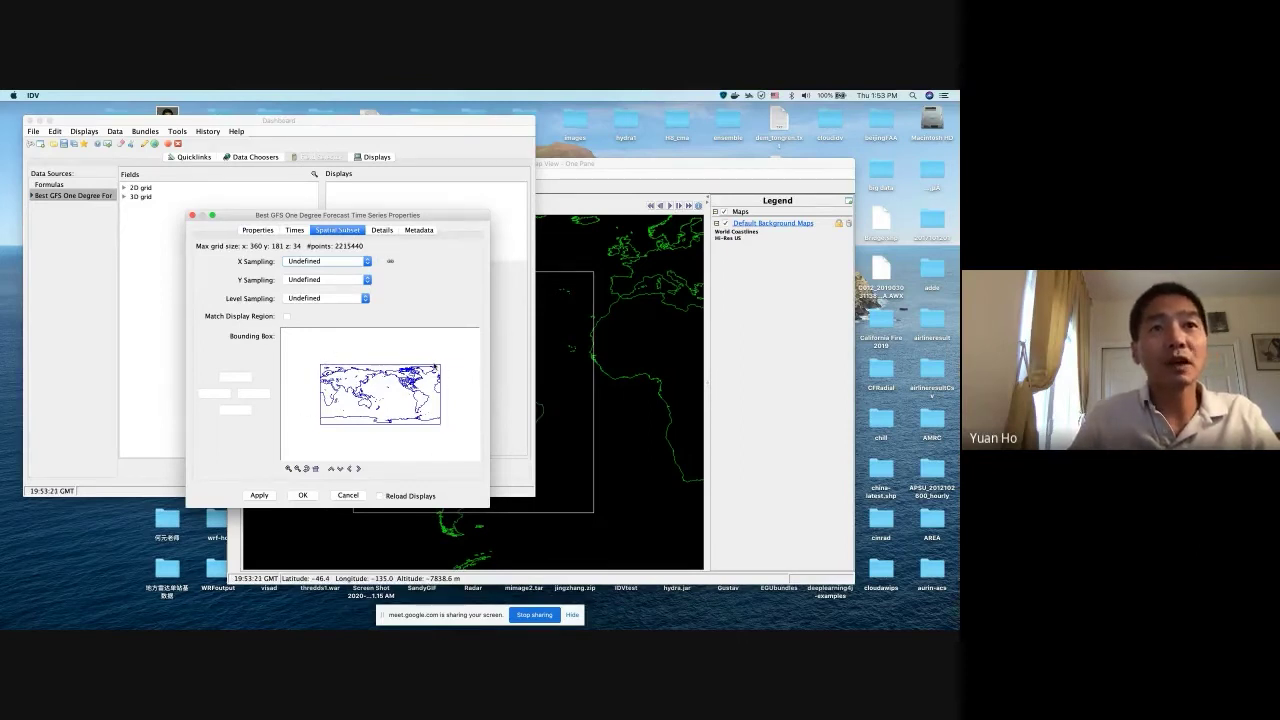
click(307, 469)
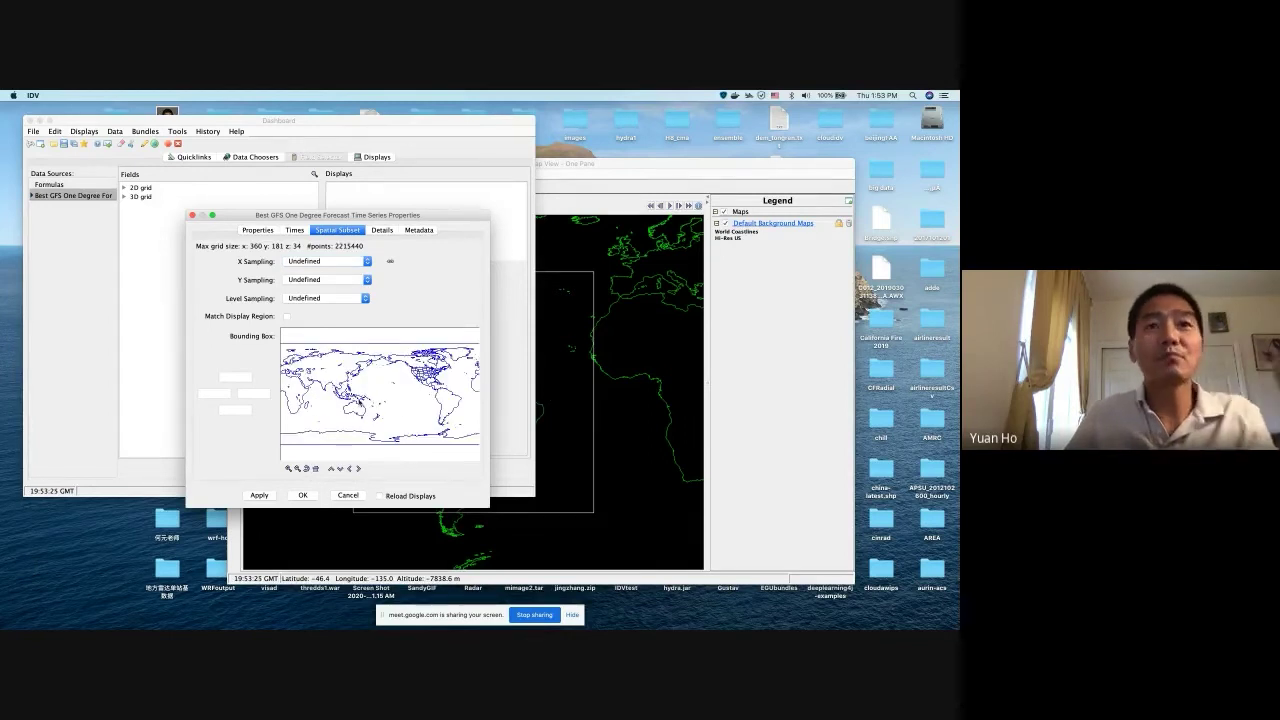
scroll(378, 407, down, 3)
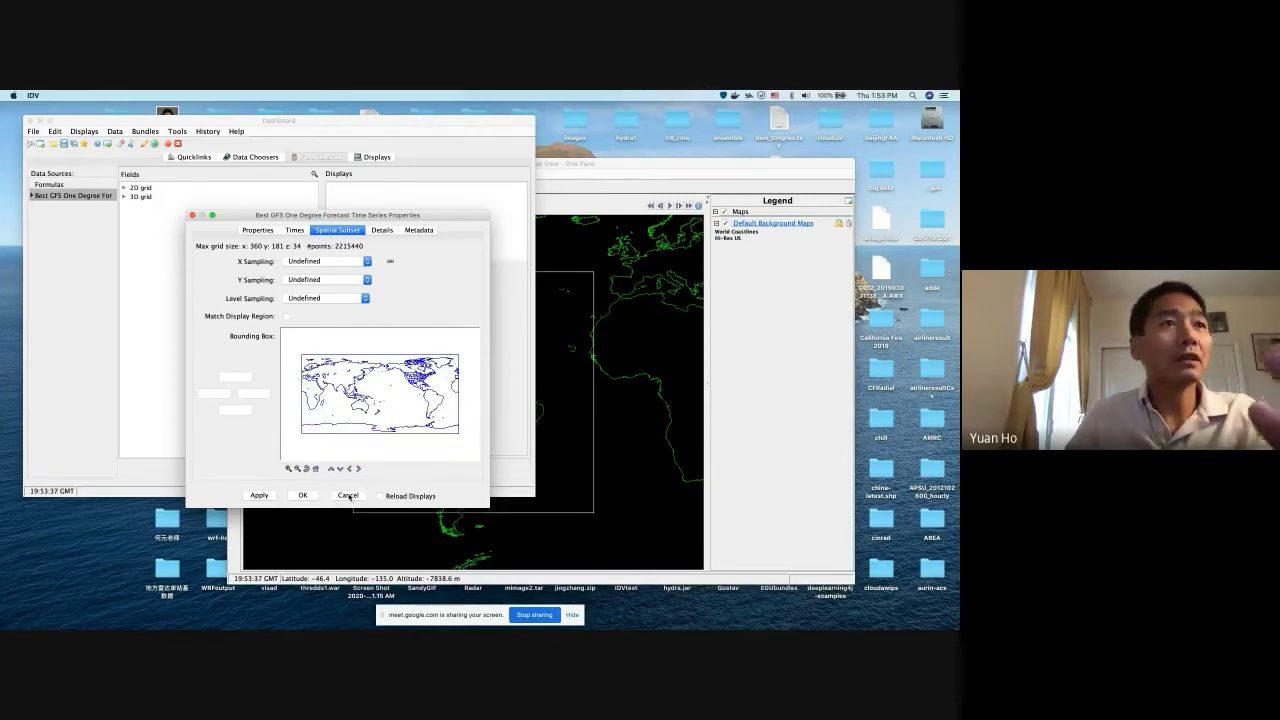
click(348, 496)
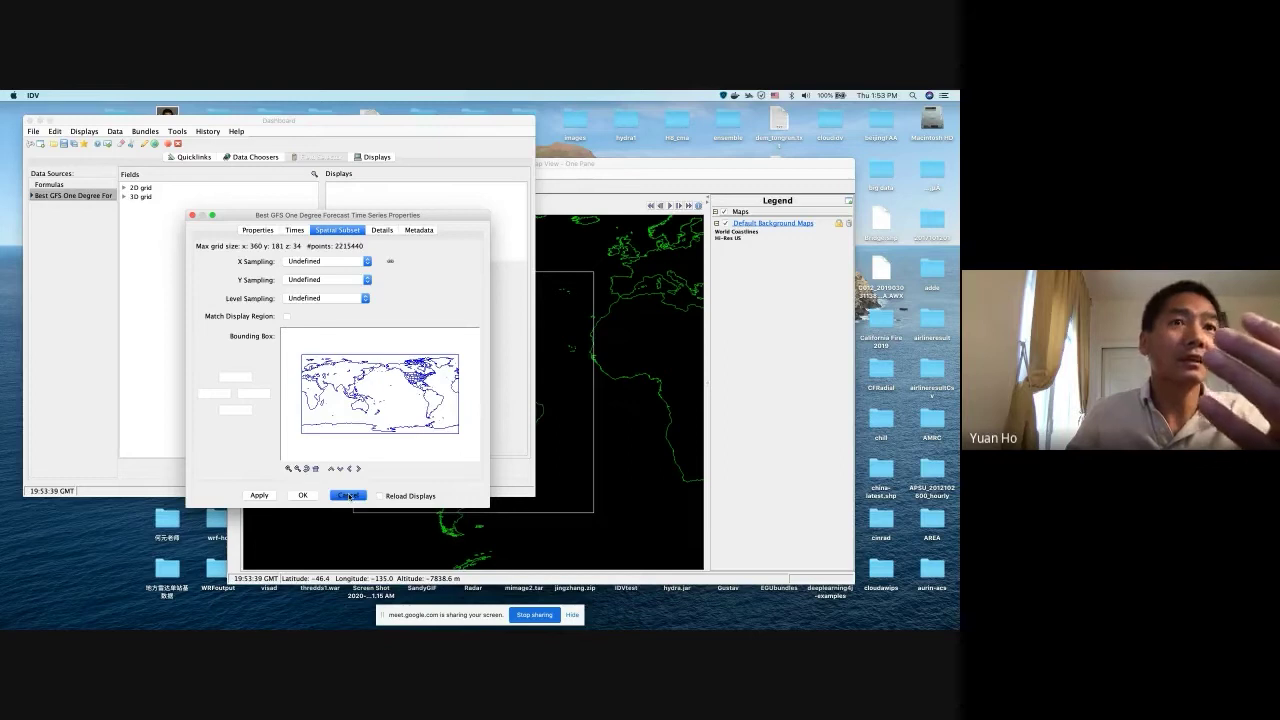
Remove the loaded GFS source and add the same time series again as Grid Coverage(netCDF/GRIB/OPeNDAP/GEMPAK) data
click(131, 145)
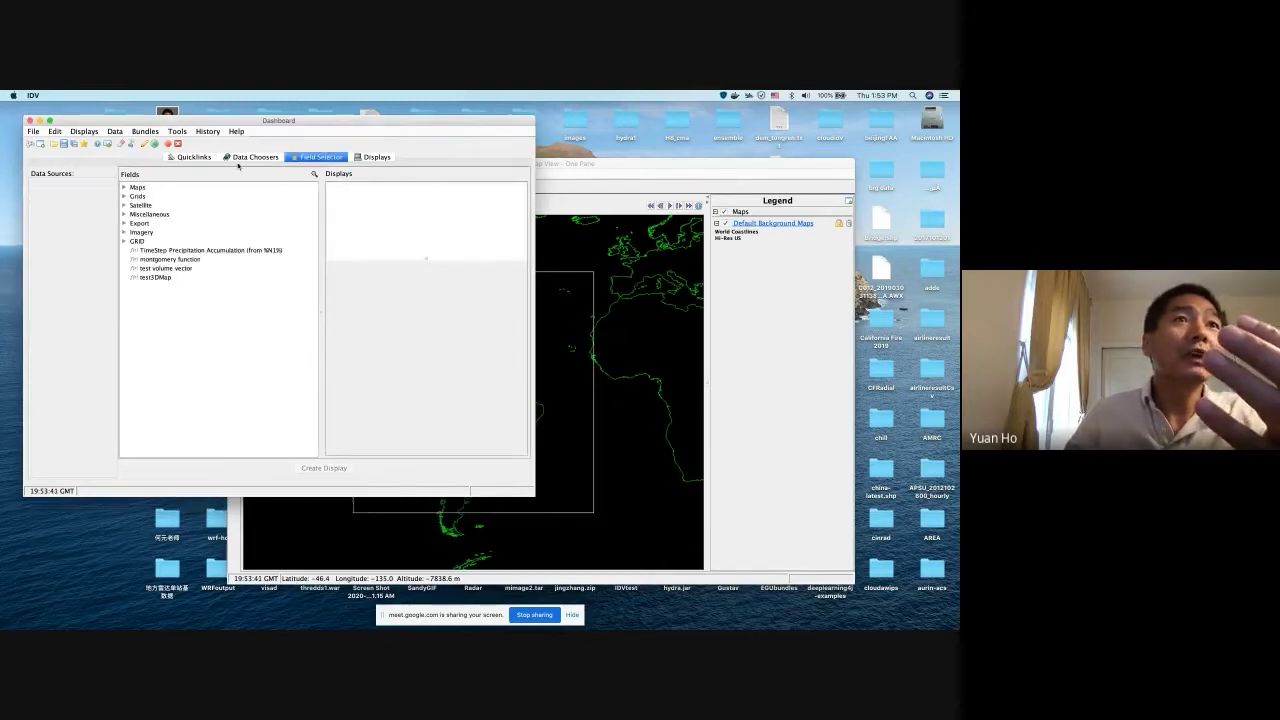
click(250, 157)
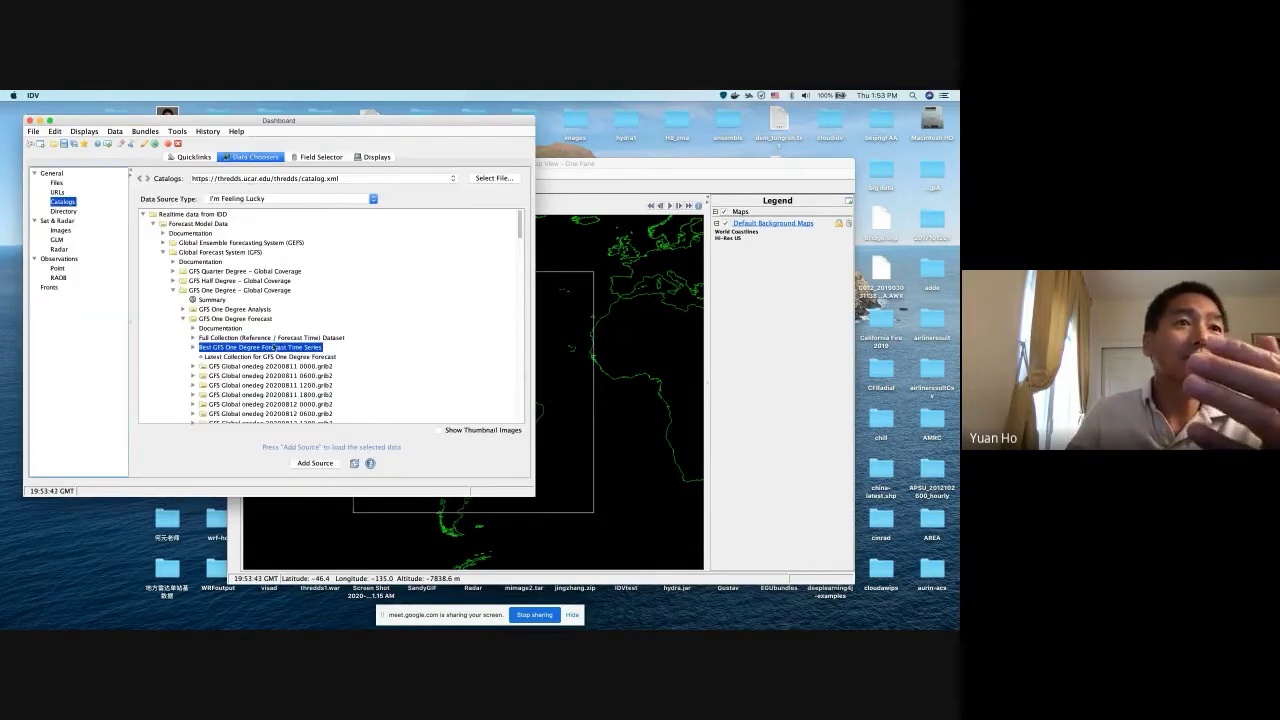
click(272, 198)
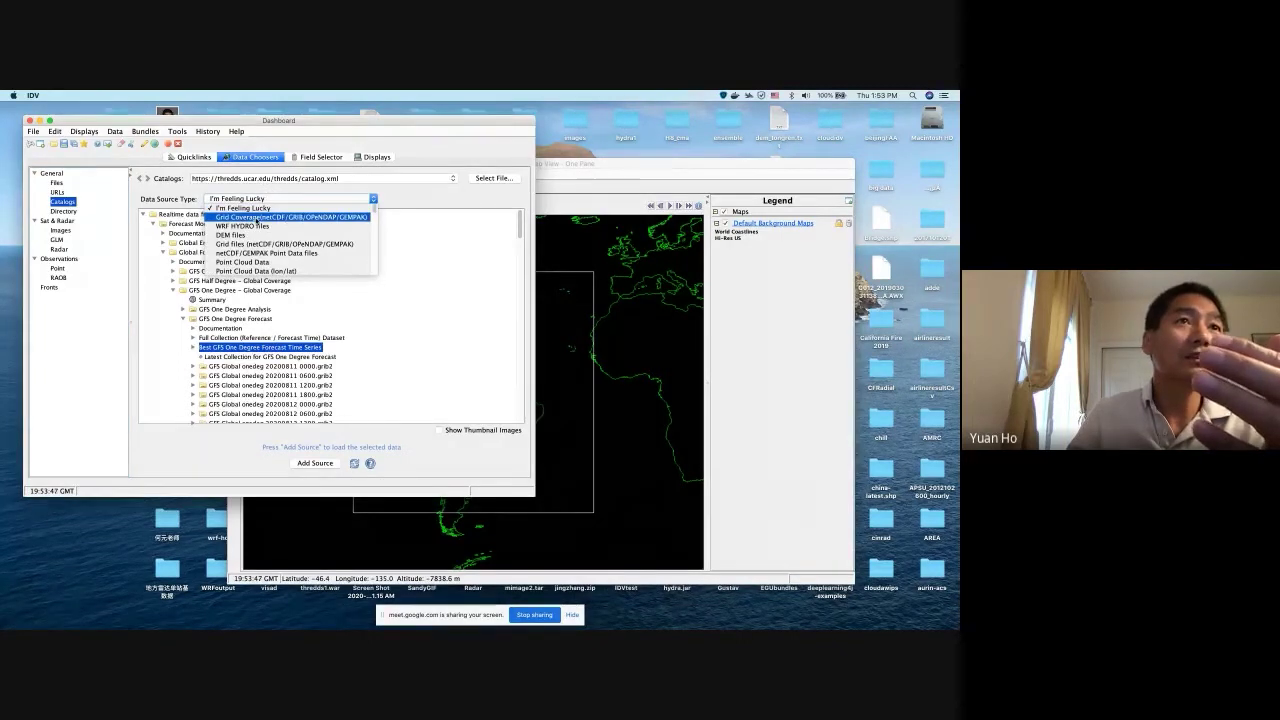
click(258, 217)
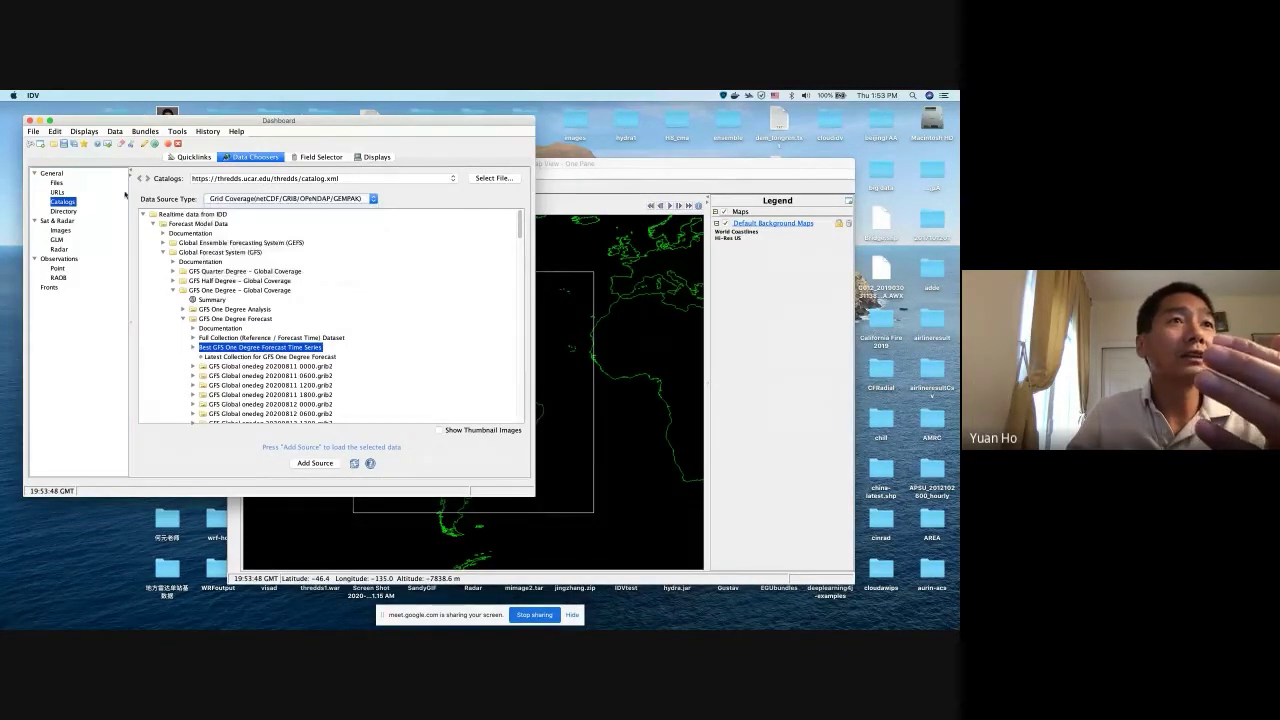
click(205, 198)
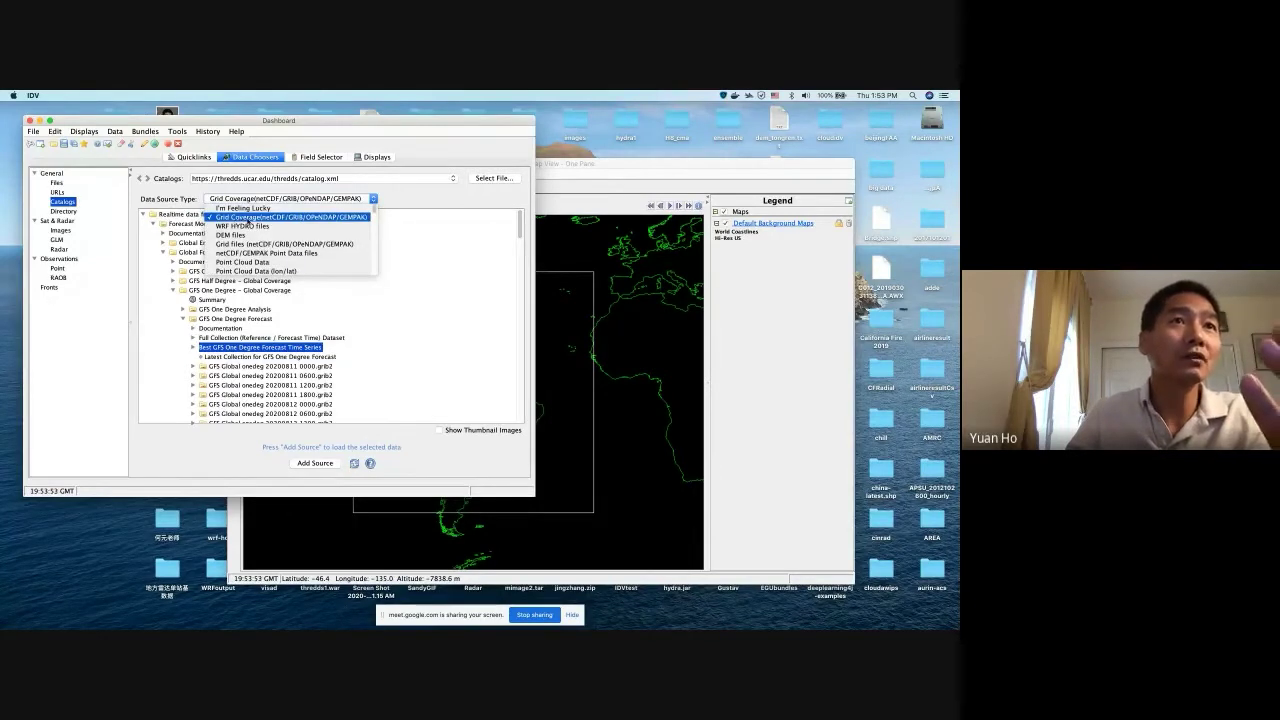
click(246, 218)
click(312, 463)
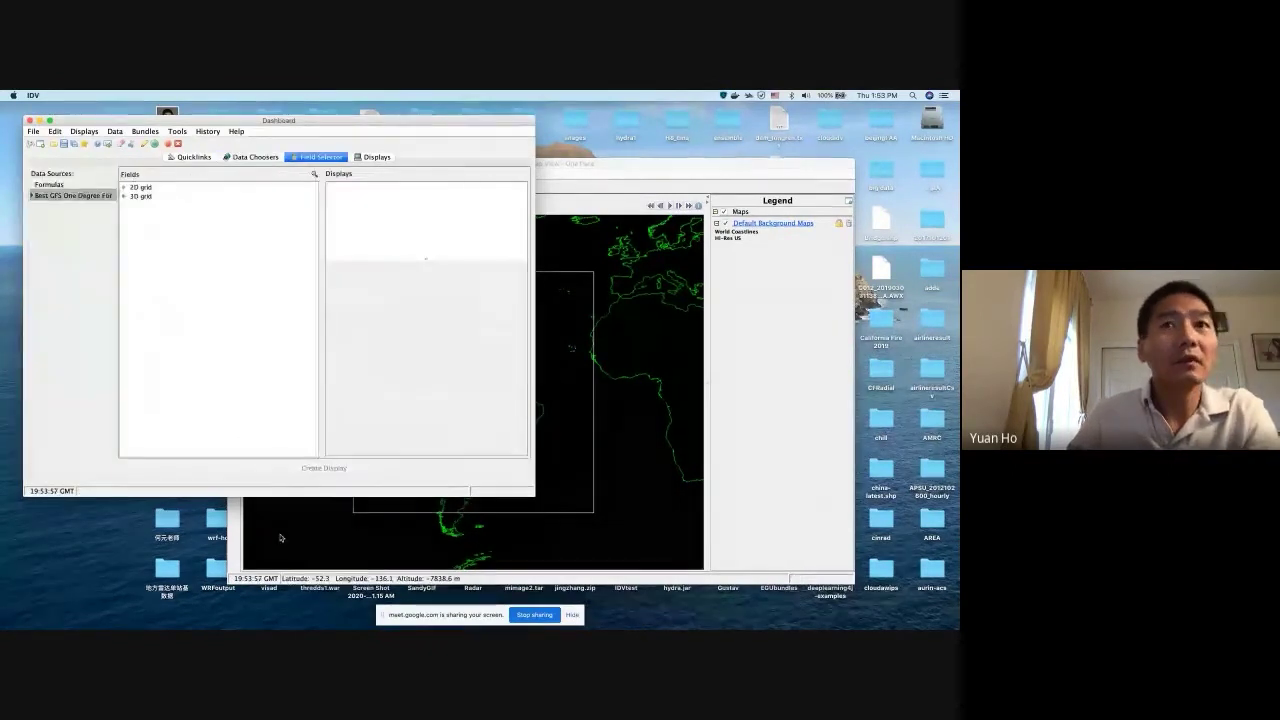
Limit the GFS source's spatial subset to a bounding box from about 9.0 to 75.0 latitude and -36.0 to 36.0 longitude
double_click(69, 196)
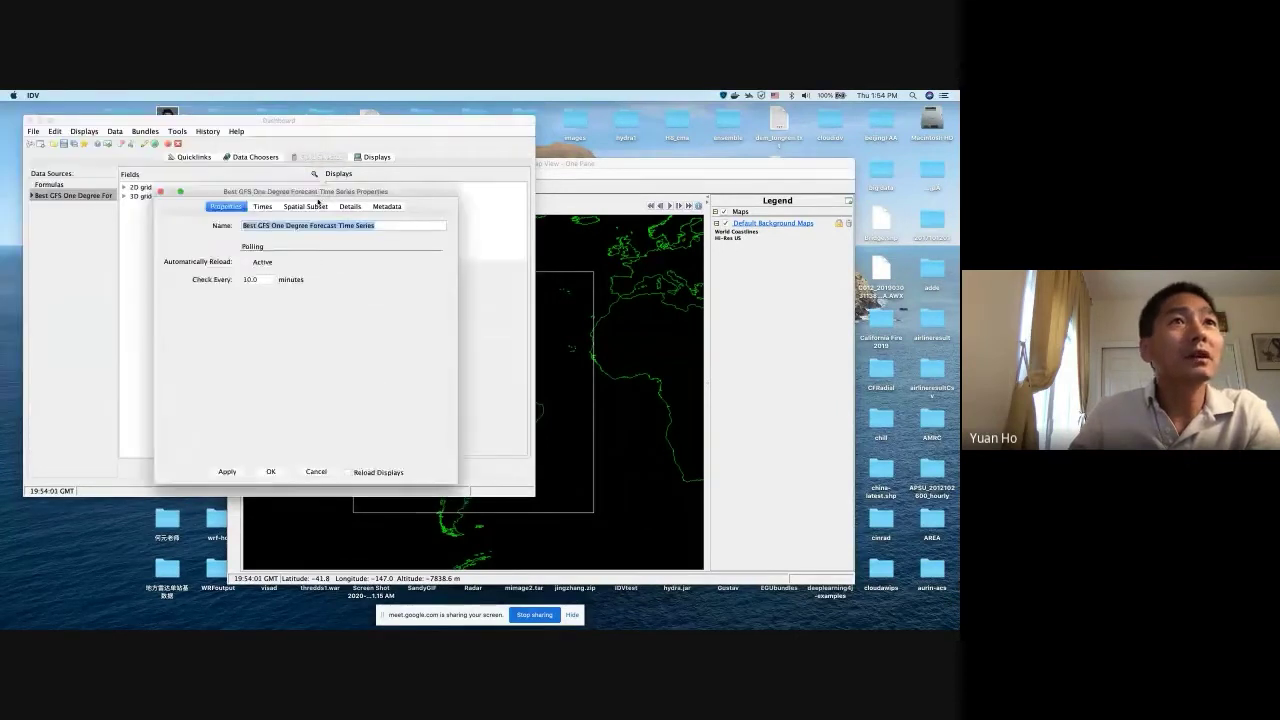
drag(318, 203, 361, 231)
click(362, 245)
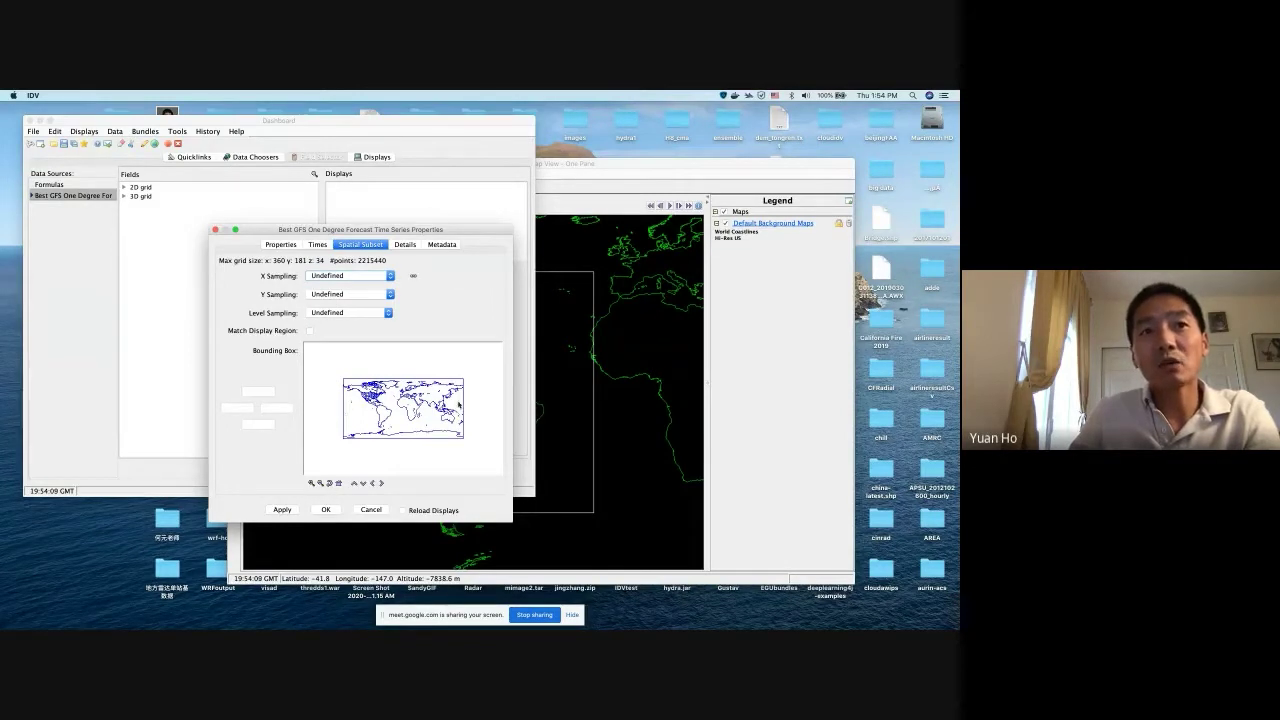
click(329, 483)
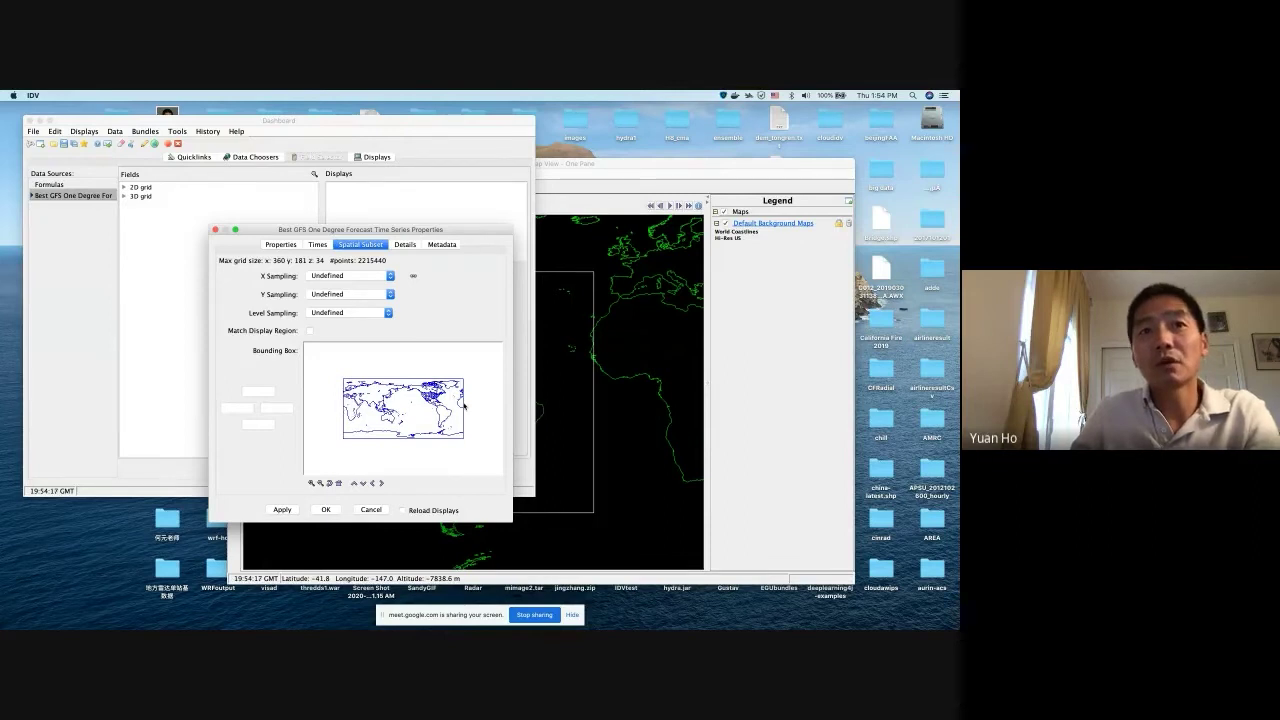
click(329, 484)
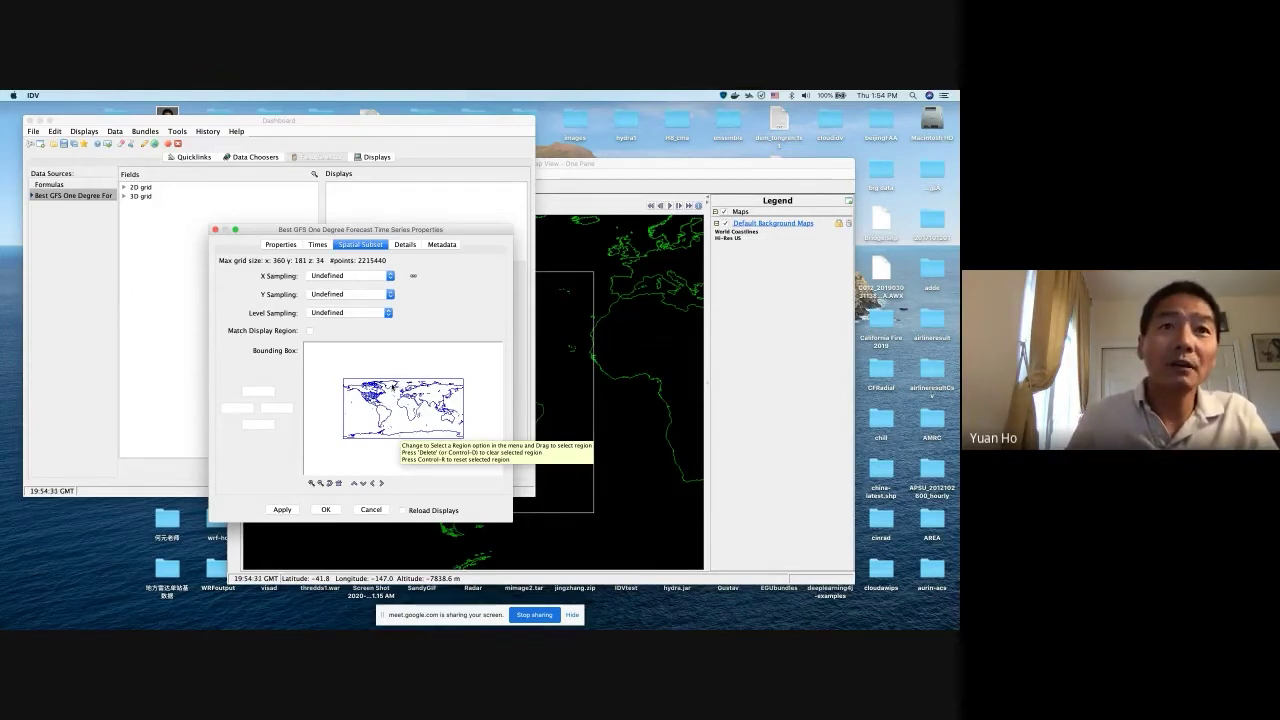
drag(391, 384, 413, 409)
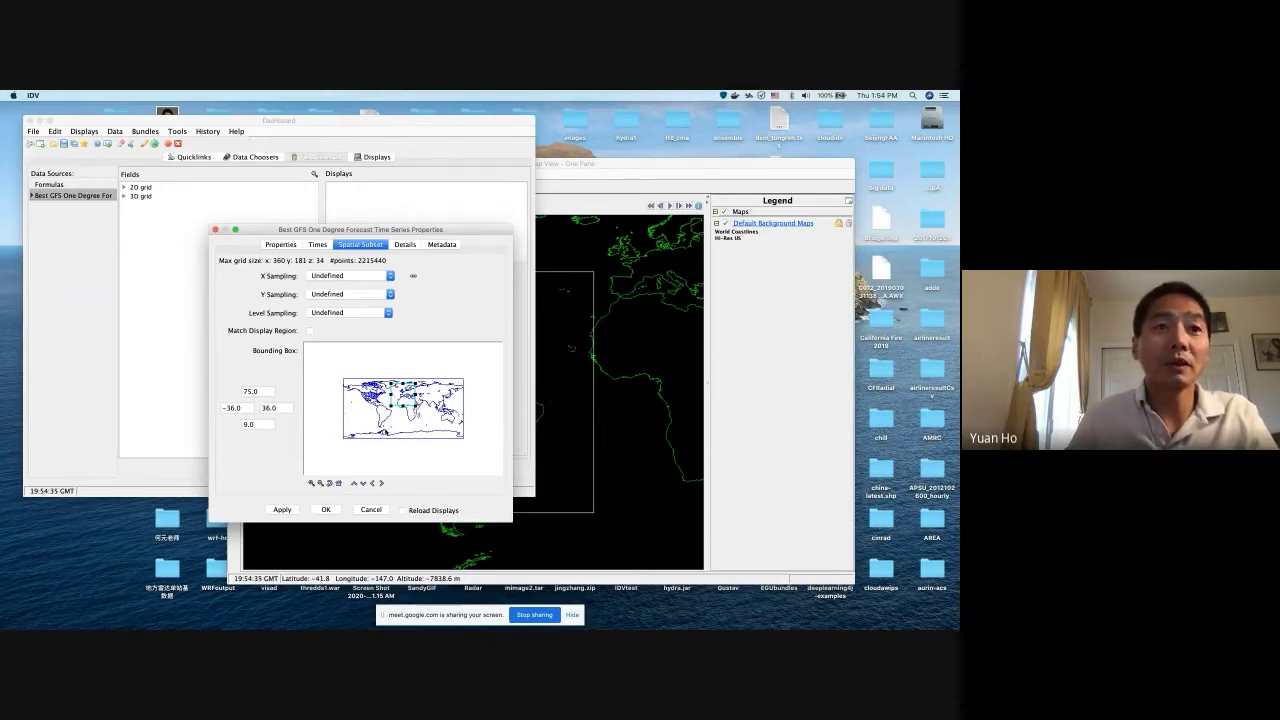
click(330, 508)
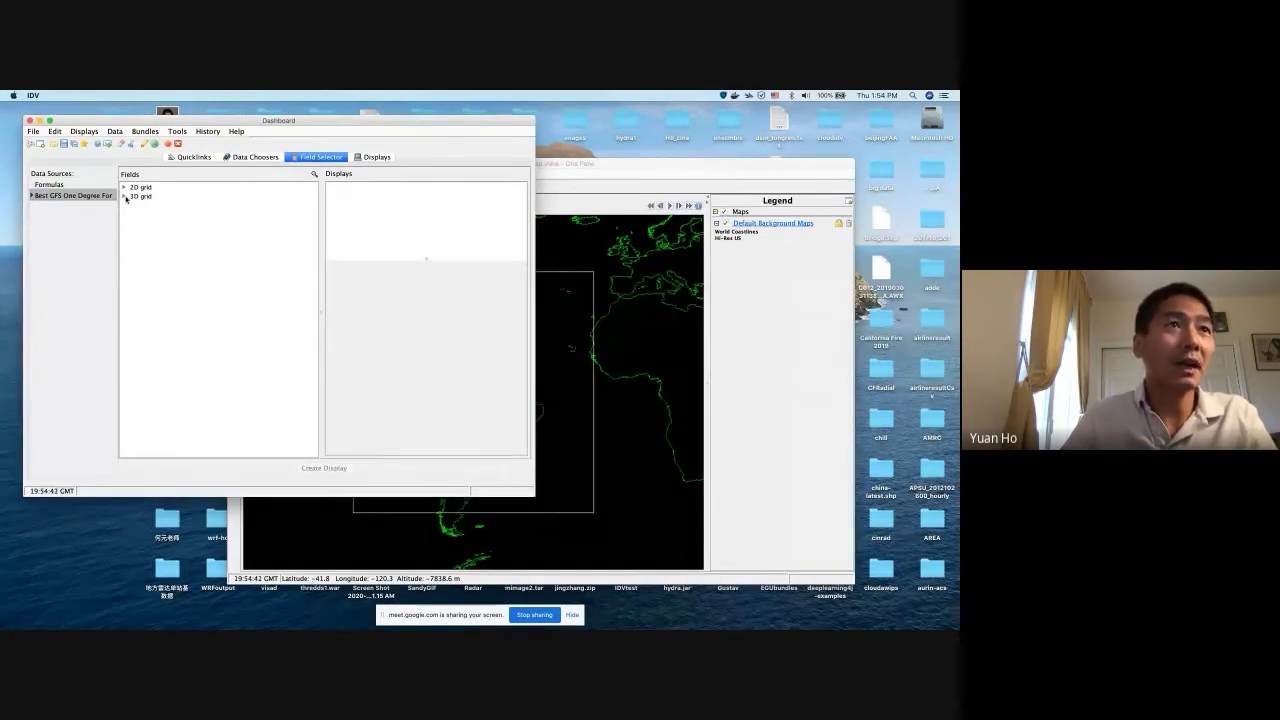
Select the derived Speed field computed from the isobaric wind components in the 3D grid's Momentum group
click(124, 196)
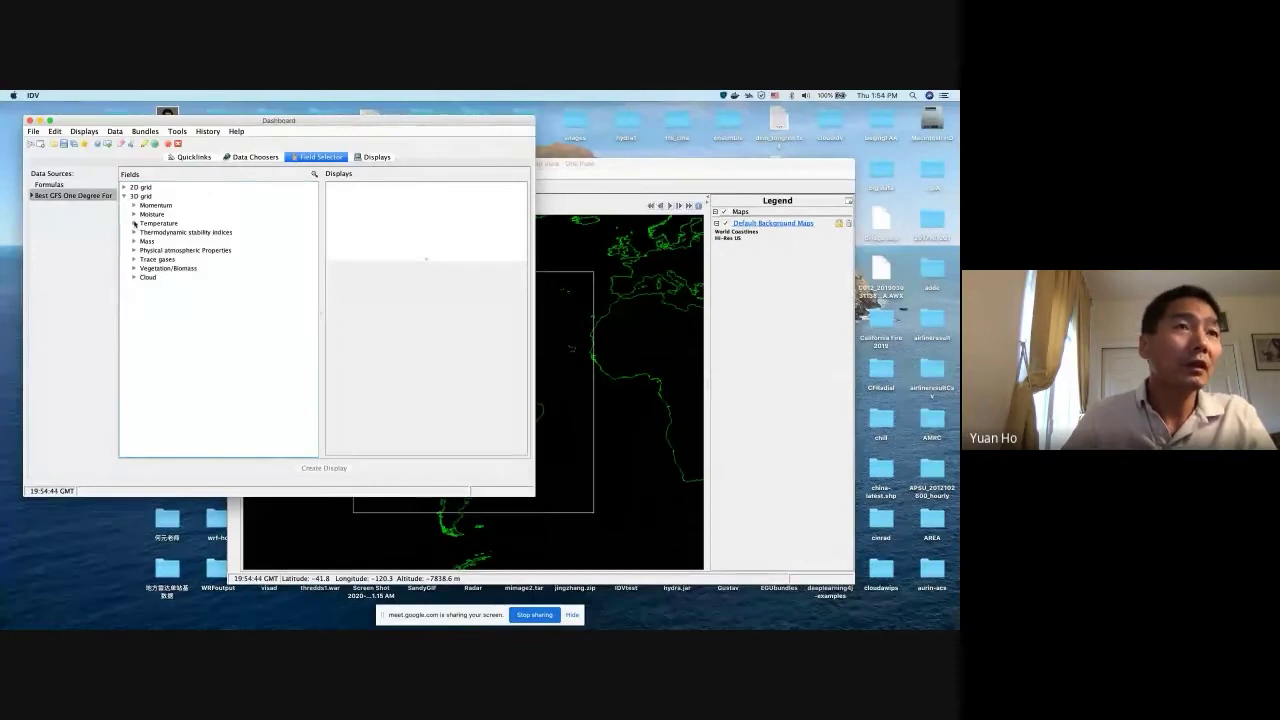
click(135, 205)
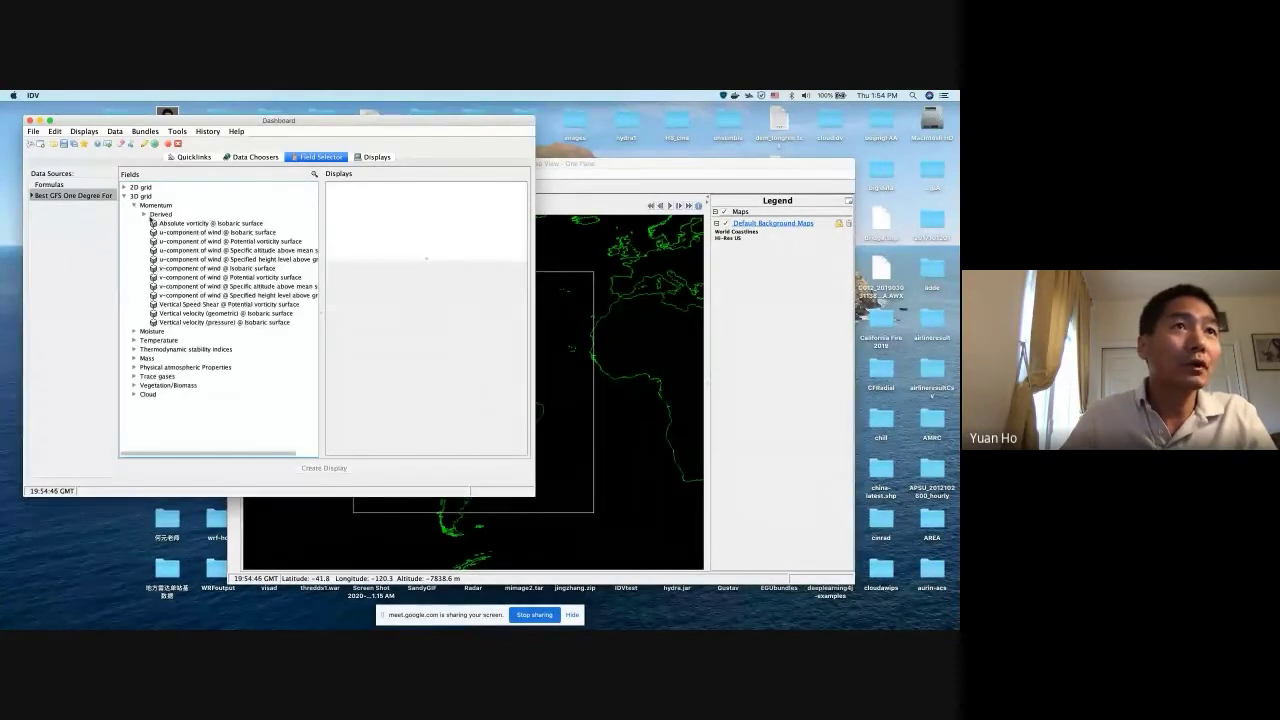
click(145, 214)
scroll(216, 432, down, 5)
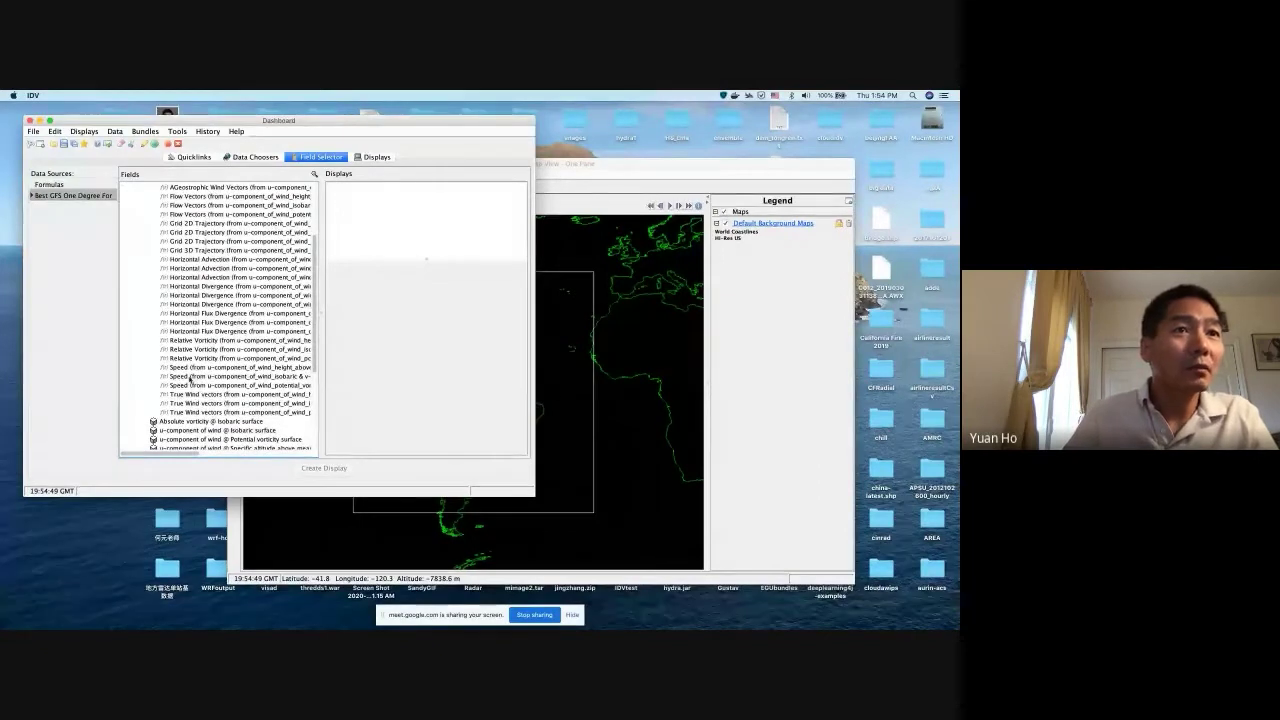
click(190, 376)
click(478, 282)
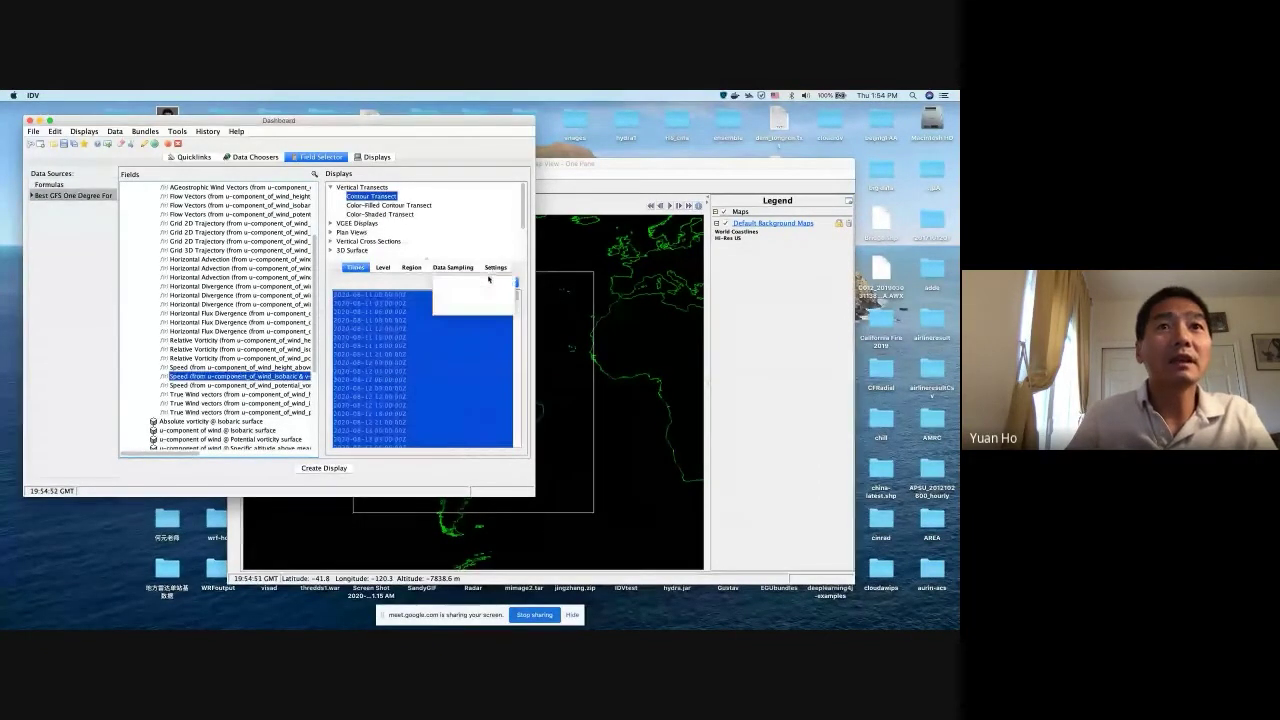
click(465, 300)
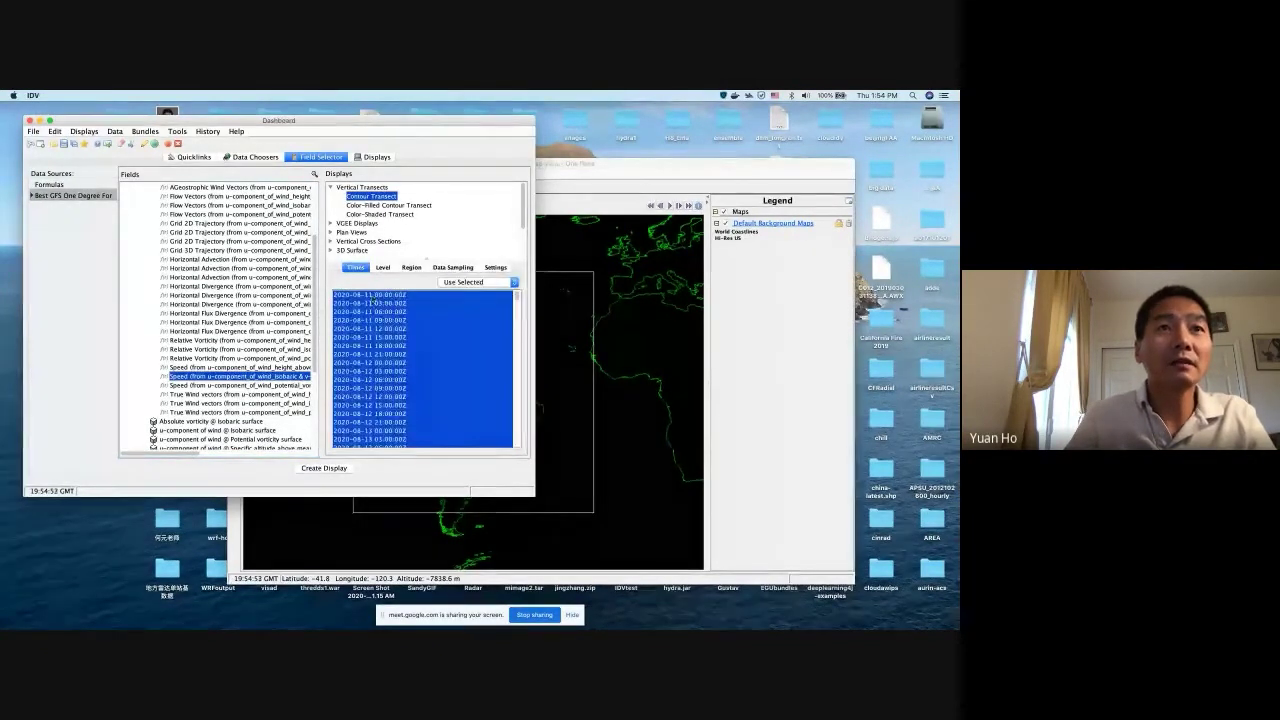
shift+click(360, 380)
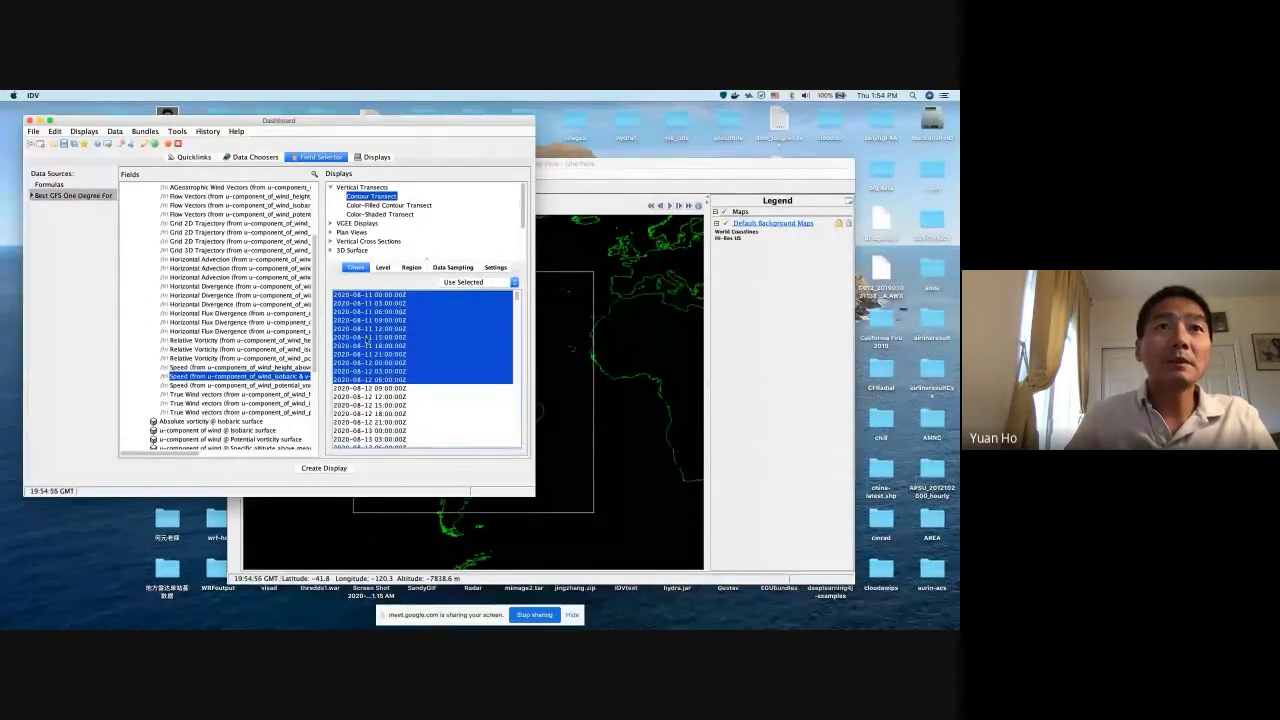
scroll(368, 230, down, 1)
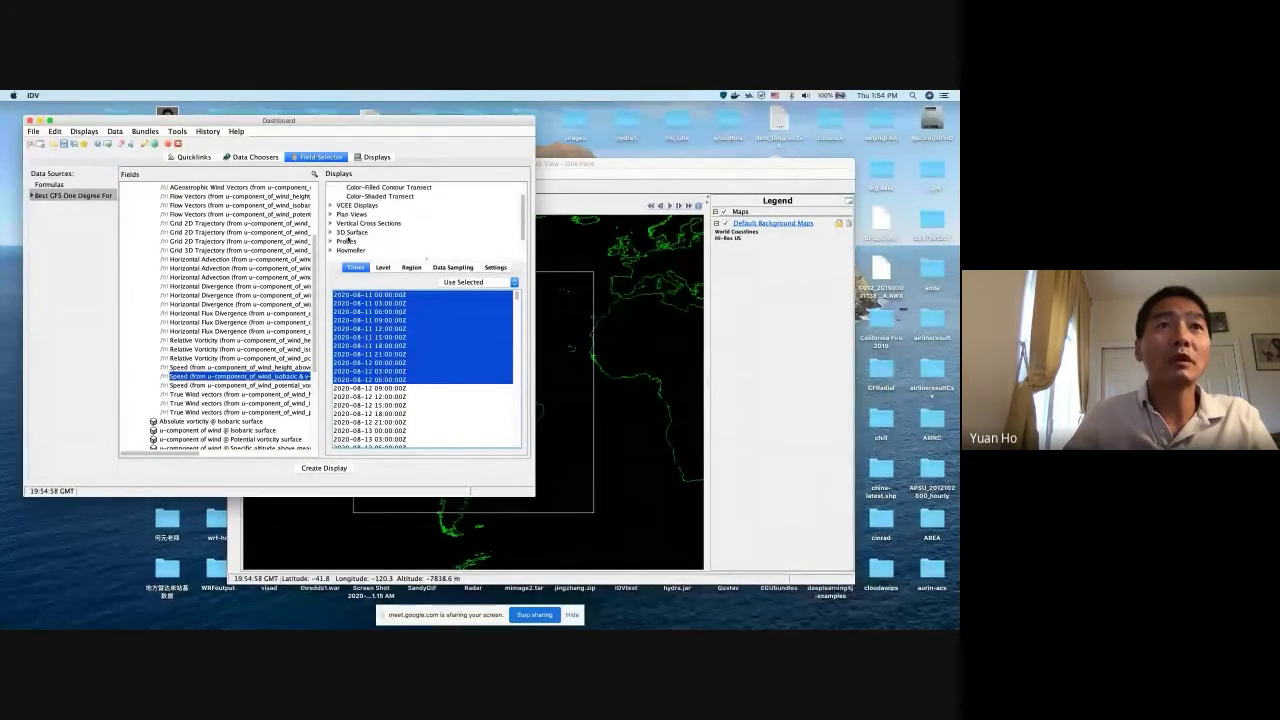
Create a 3D Surface Isosurface display of the isobaric wind speed field for the selected times
double_click(355, 232)
click(361, 242)
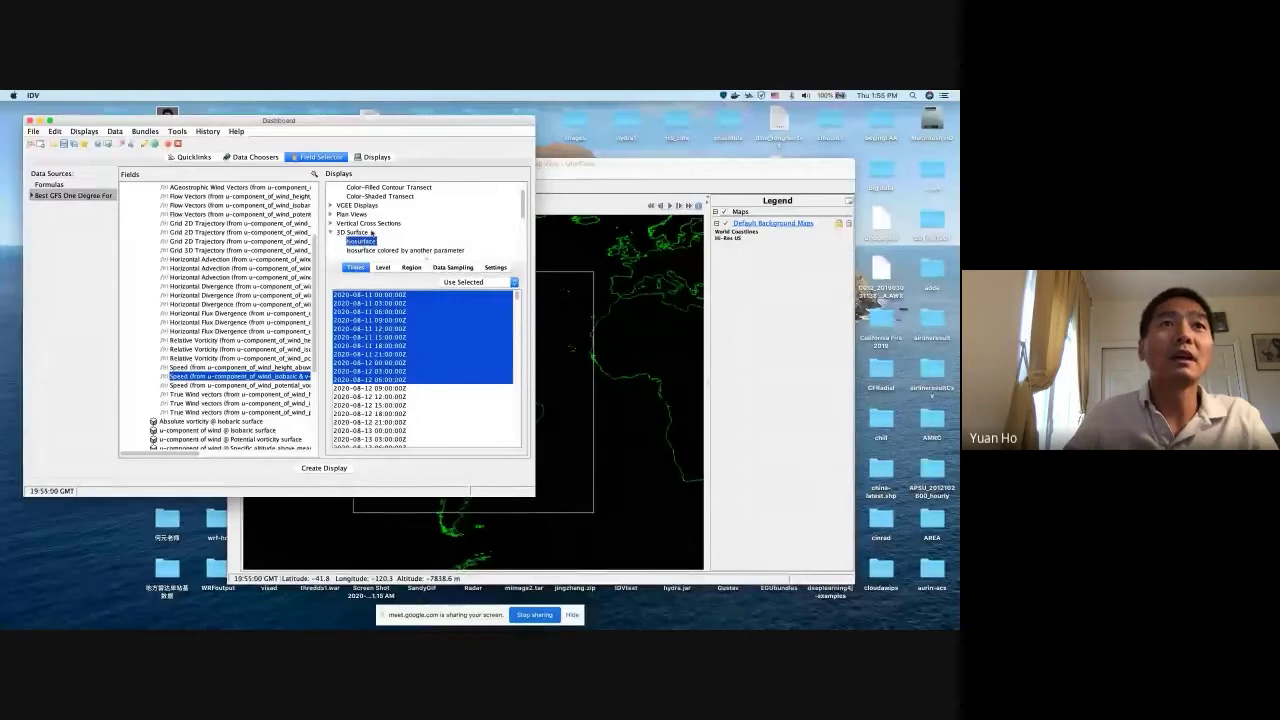
scroll(378, 236, down, 1)
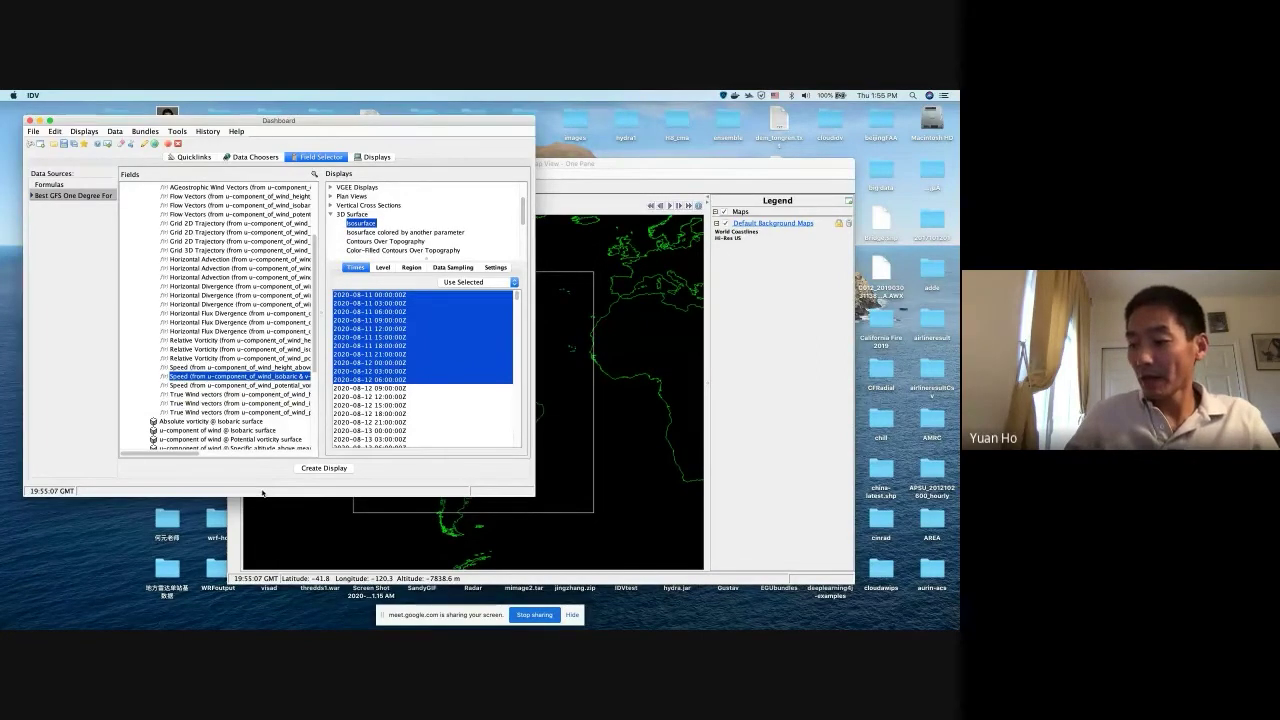
click(313, 469)
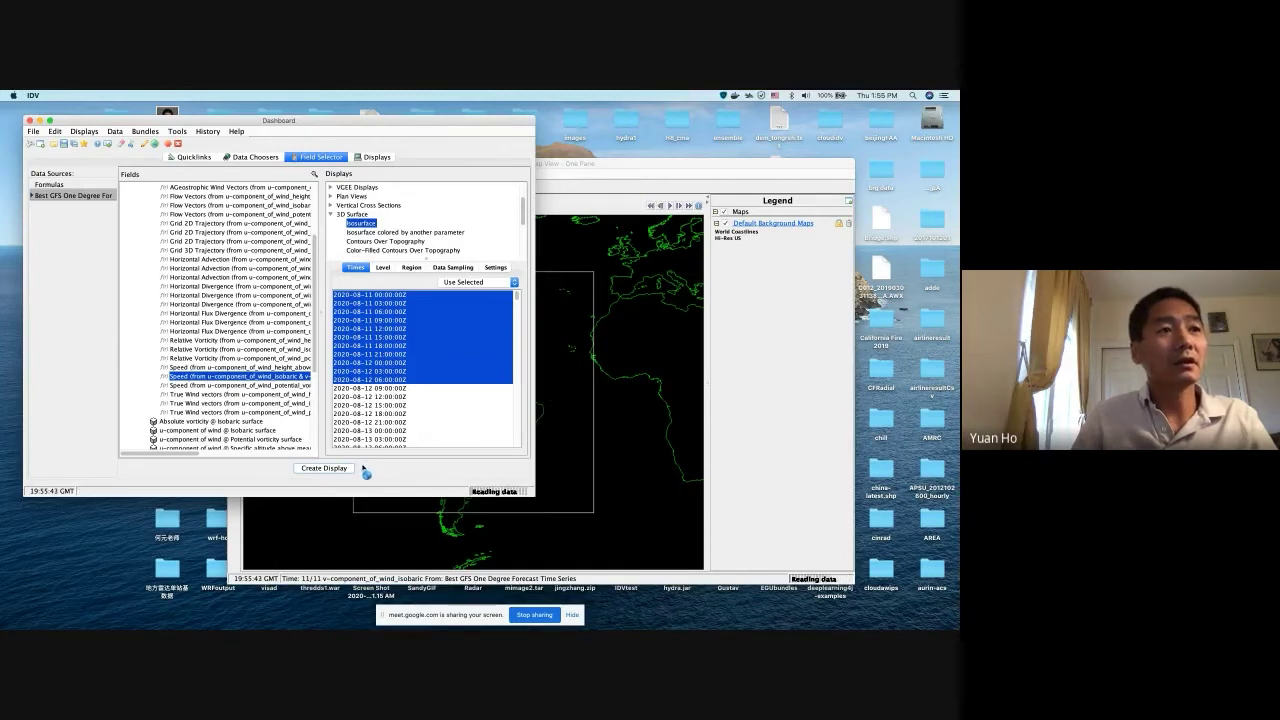
drag(585, 250, 842, 298)
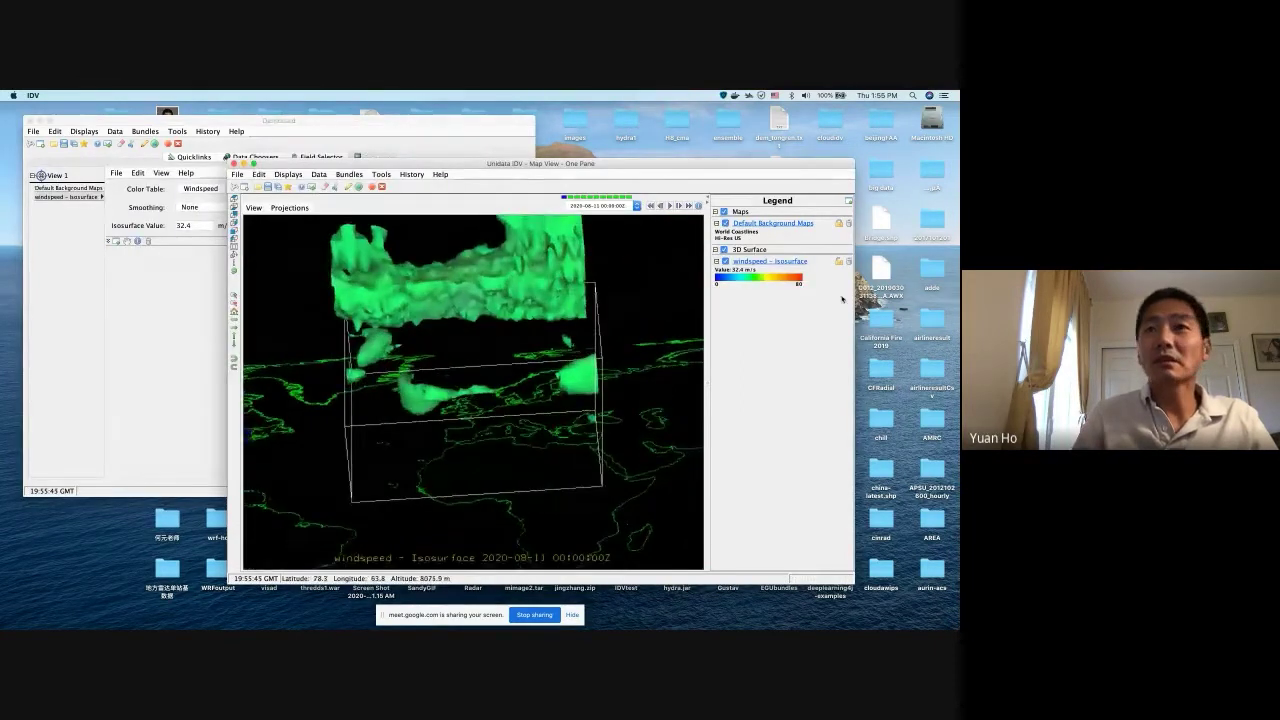
Remove the wind speed isosurface and recreate it using only the lower-atmosphere pressure levels through 100000 Pa
click(849, 261)
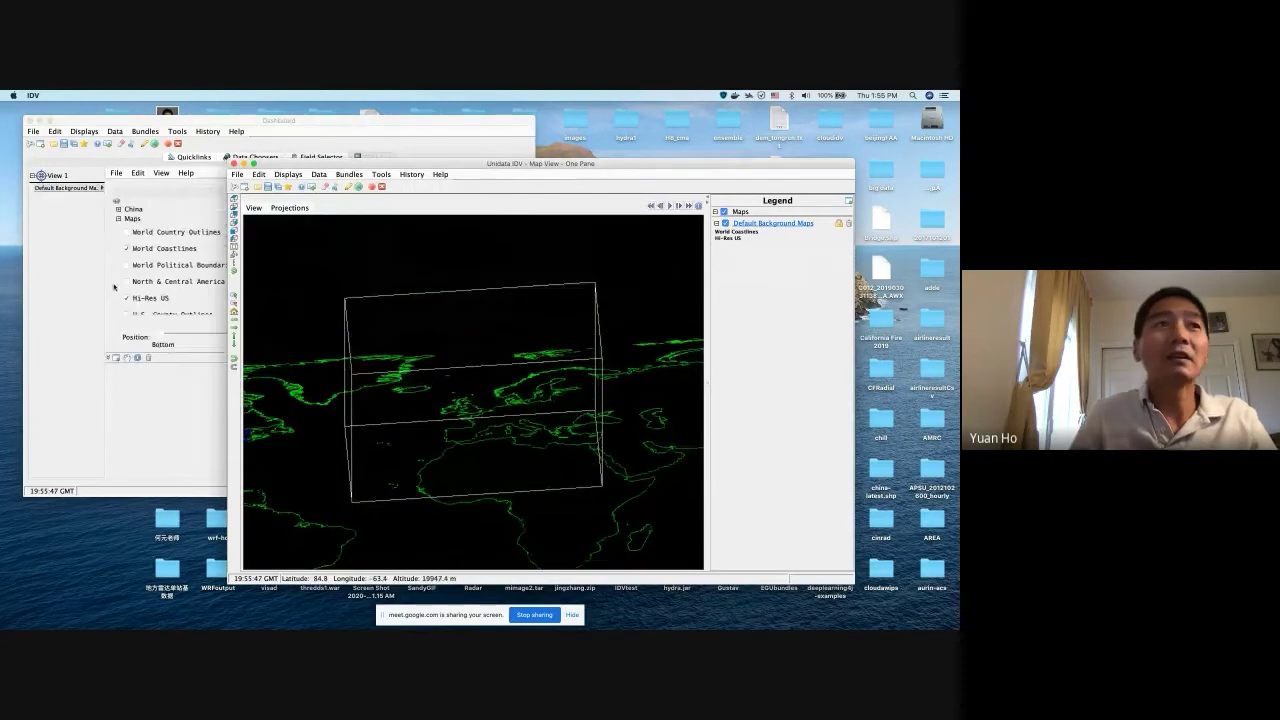
click(321, 157)
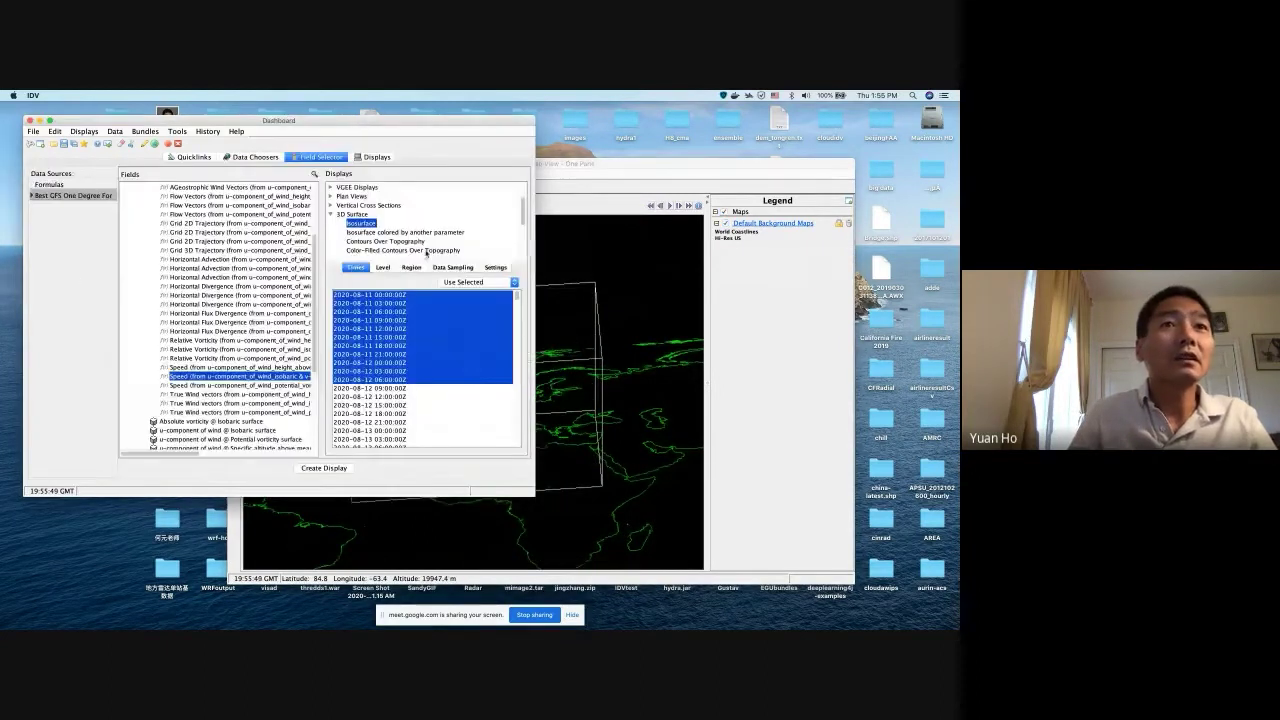
click(383, 267)
scroll(390, 406, down, 5)
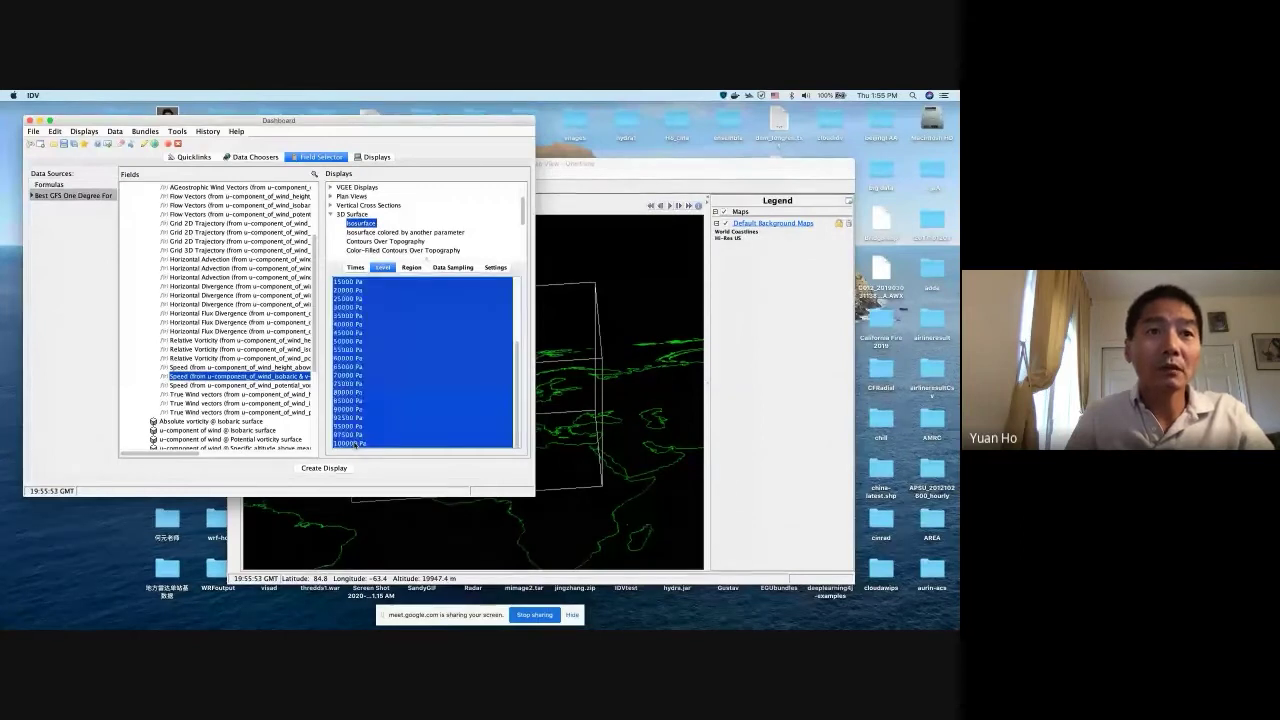
key(super+a)
click(342, 469)
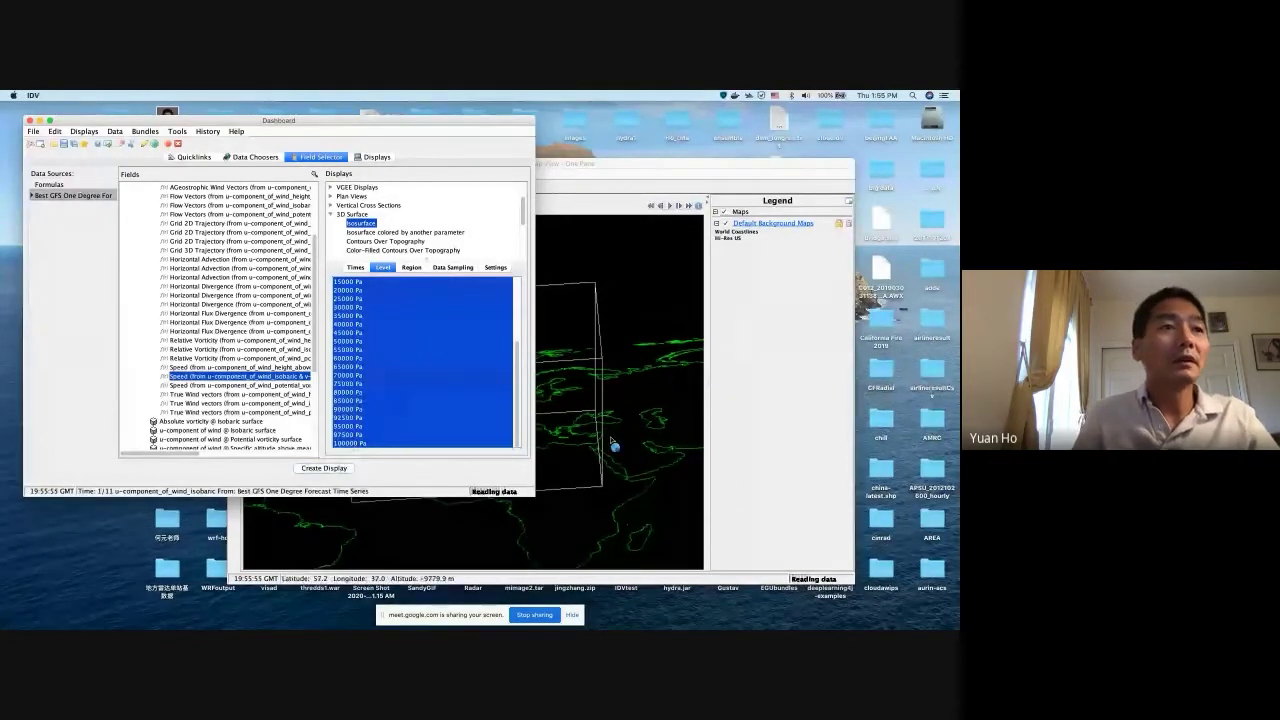
drag(606, 434, 622, 403)
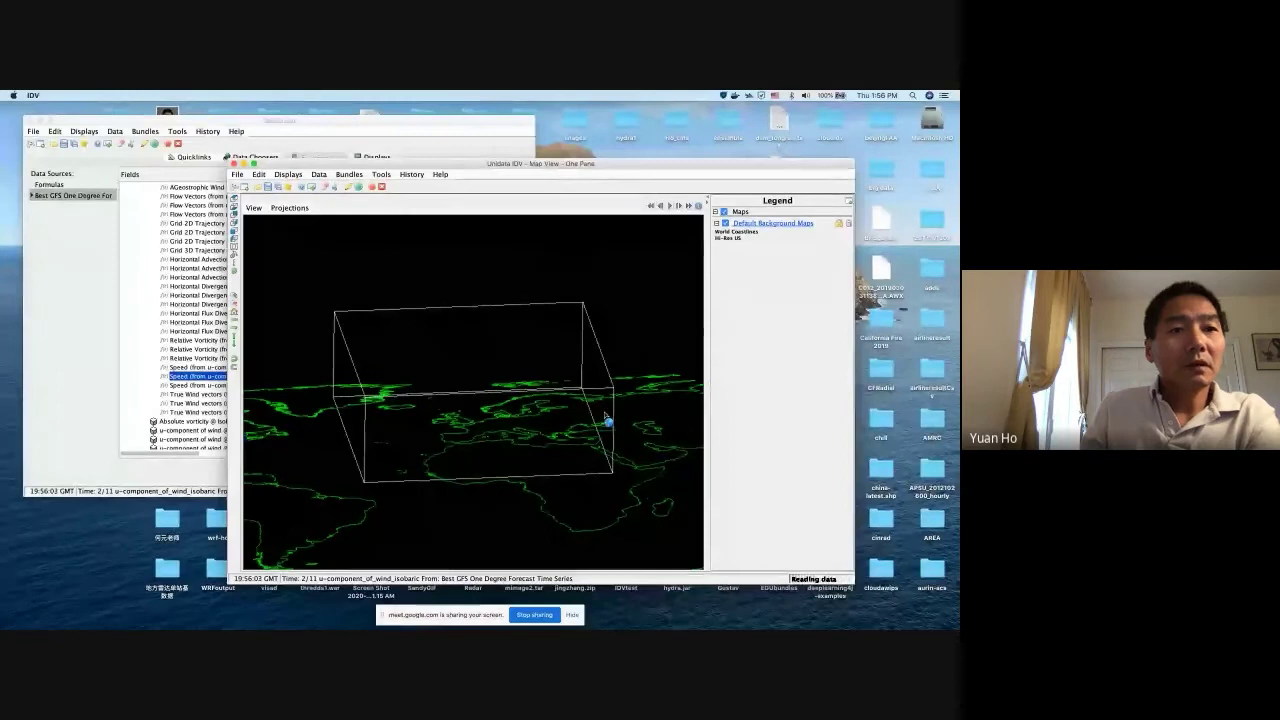
drag(606, 417, 527, 506)
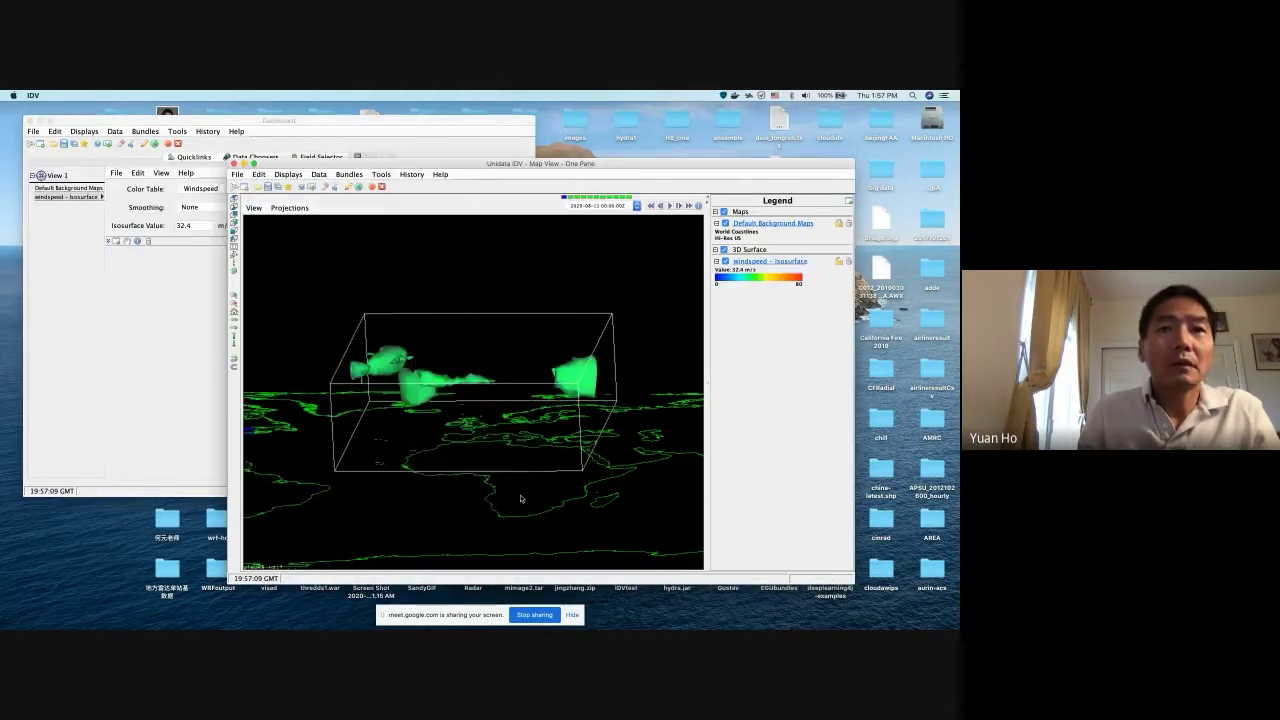
drag(517, 497, 565, 357)
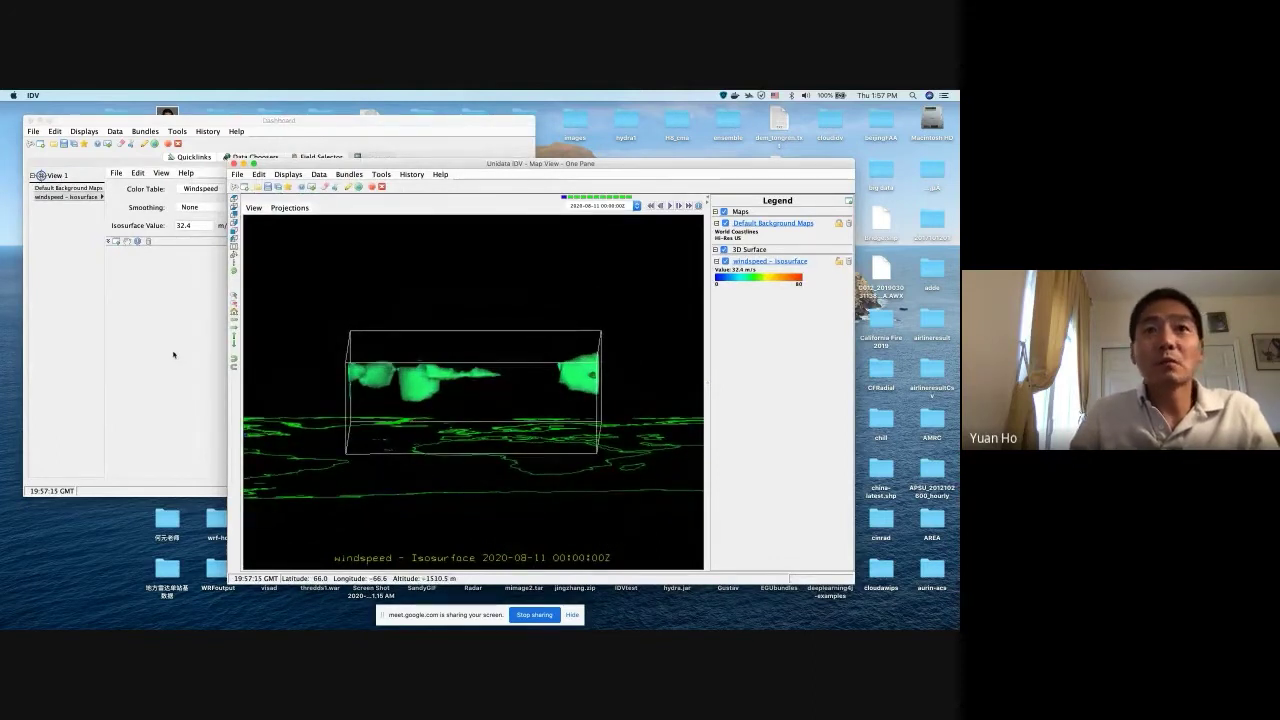
Apply 5 point smoothing to the wind speed isosurface and set its isosurface value to 30 m/s
drag(485, 168, 612, 183)
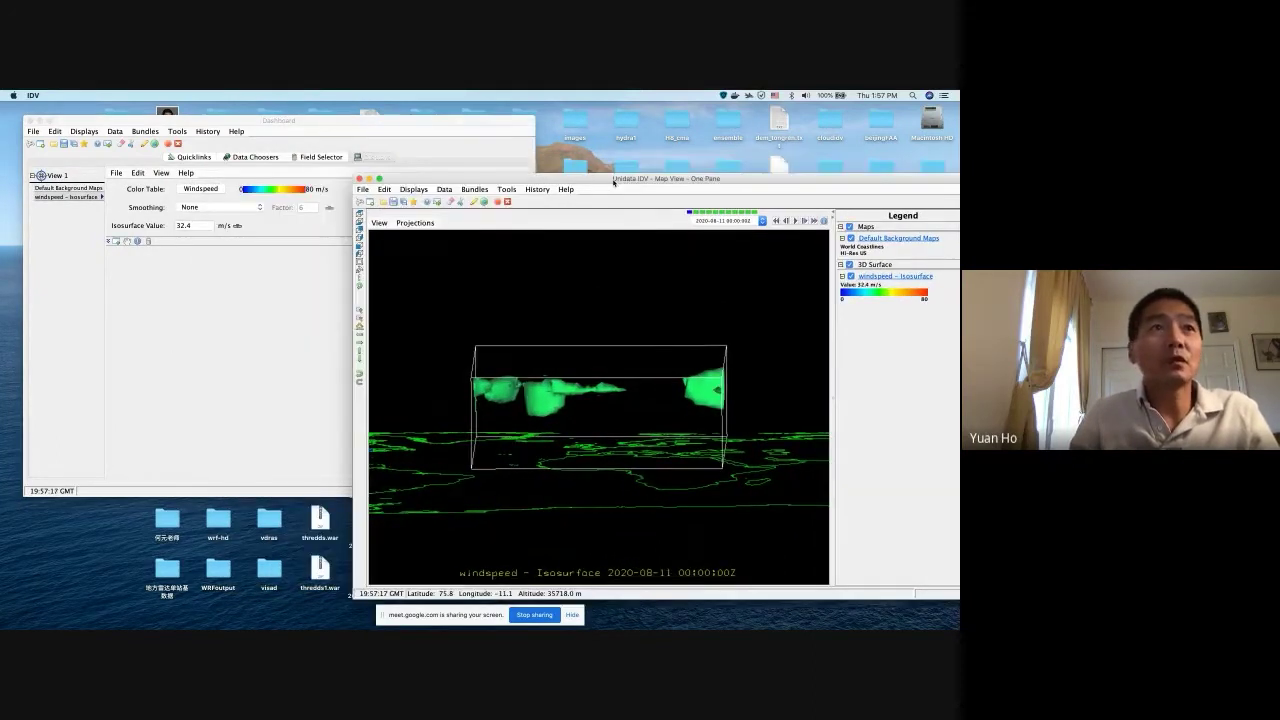
click(200, 207)
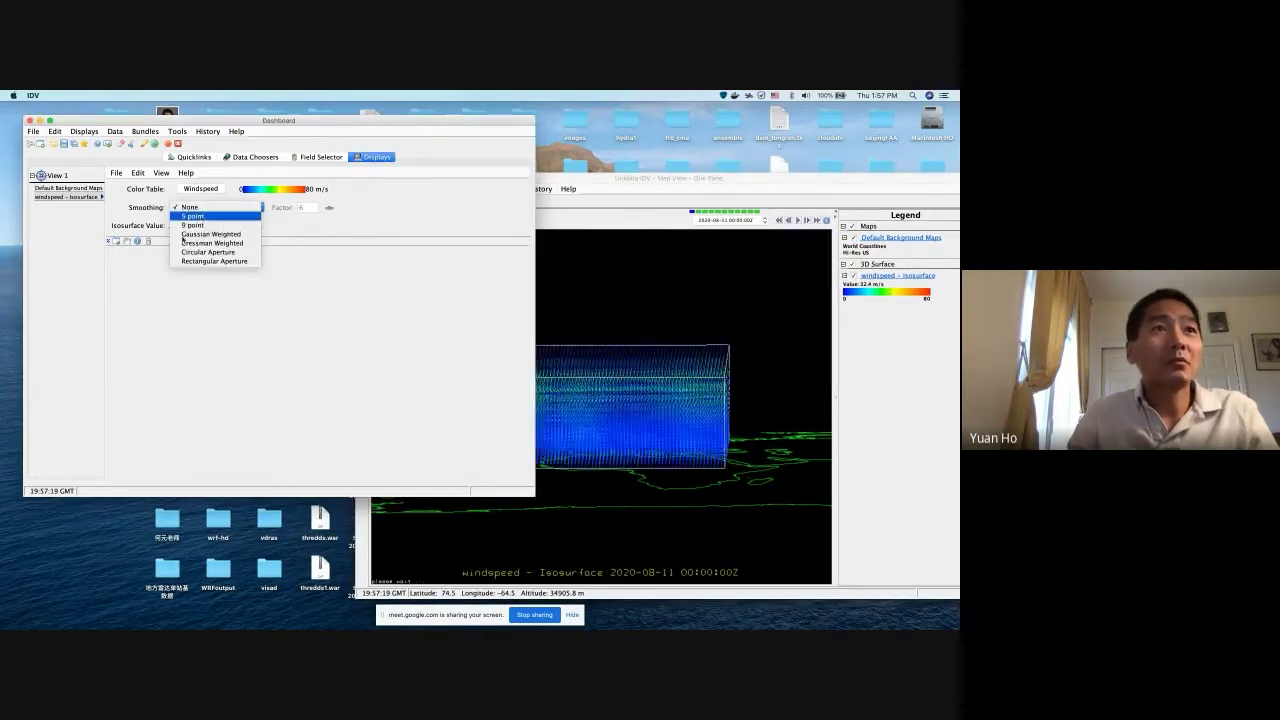
click(200, 216)
double_click(196, 225)
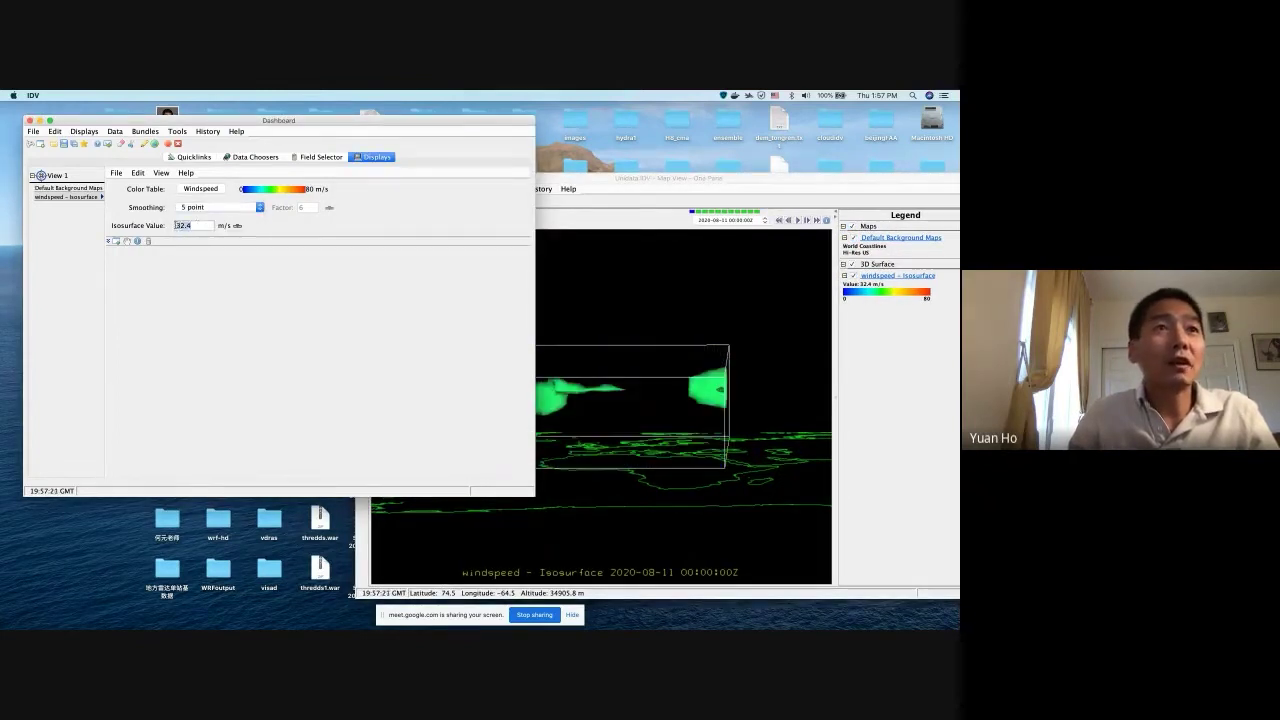
text(30)
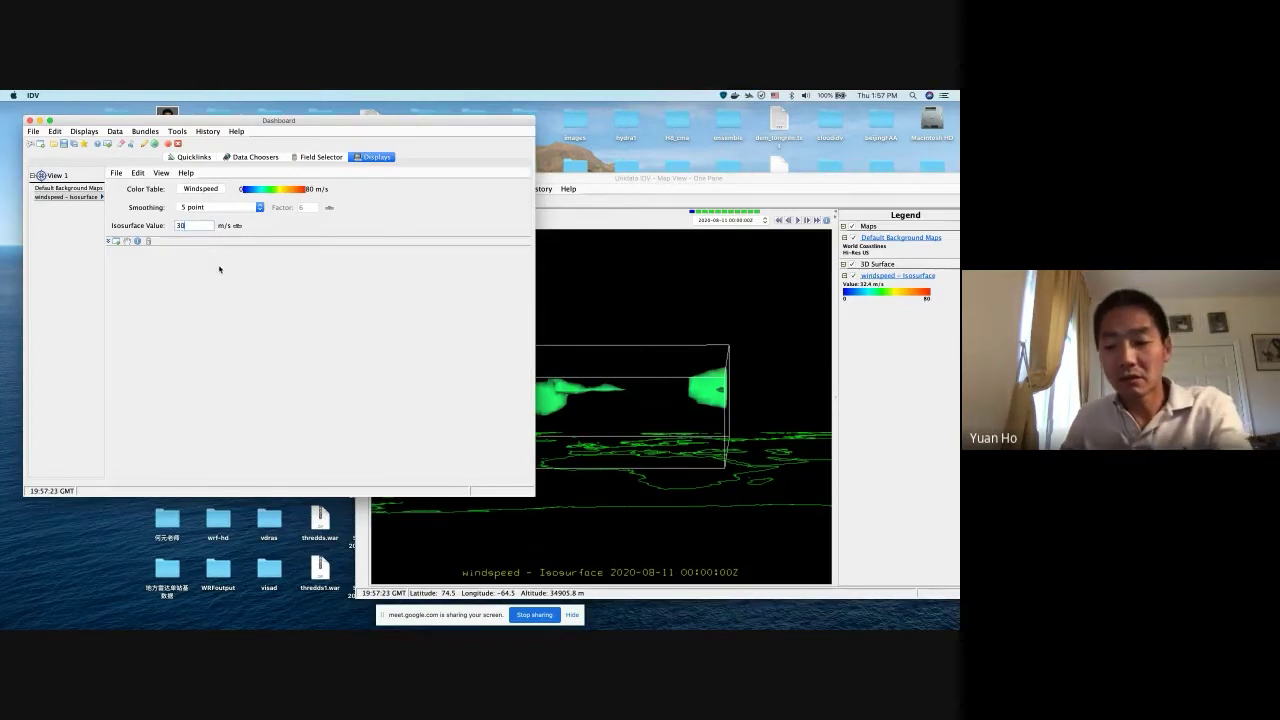
key(Return)
drag(600, 420, 593, 469)
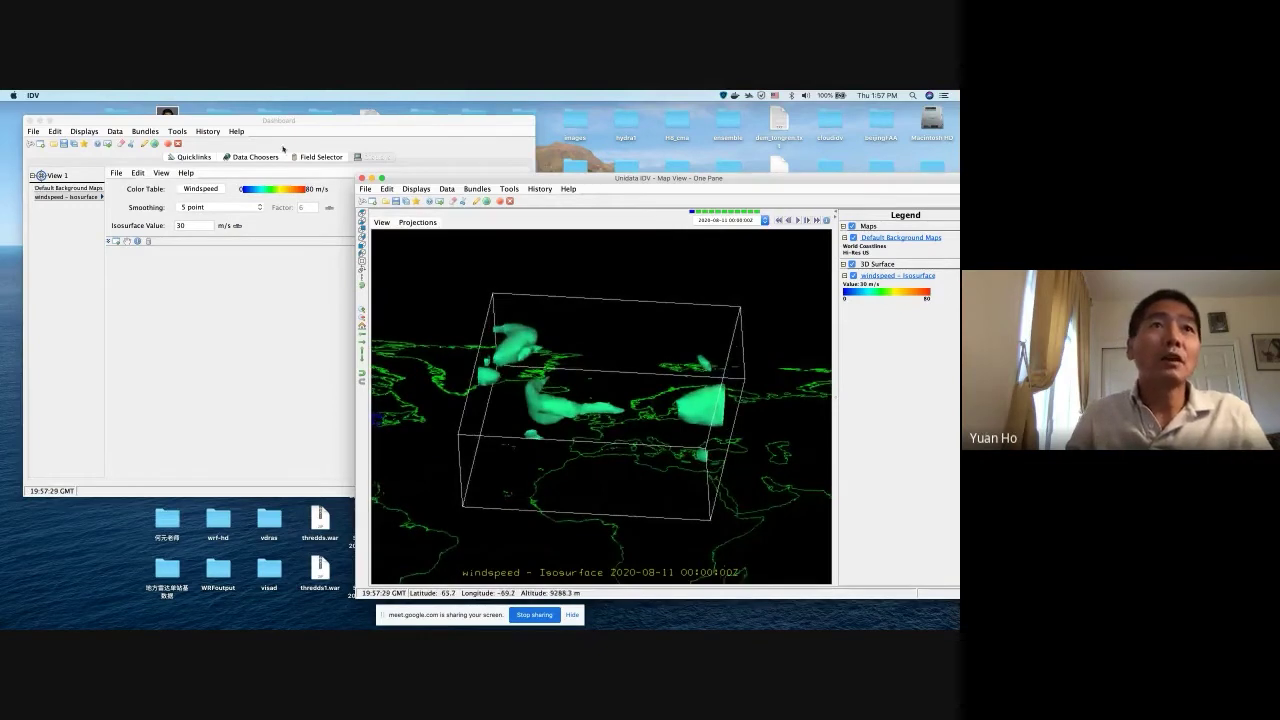
Add a vertical Contour Cross Section display of the same isobaric wind speed field to the map view
click(283, 149)
click(321, 157)
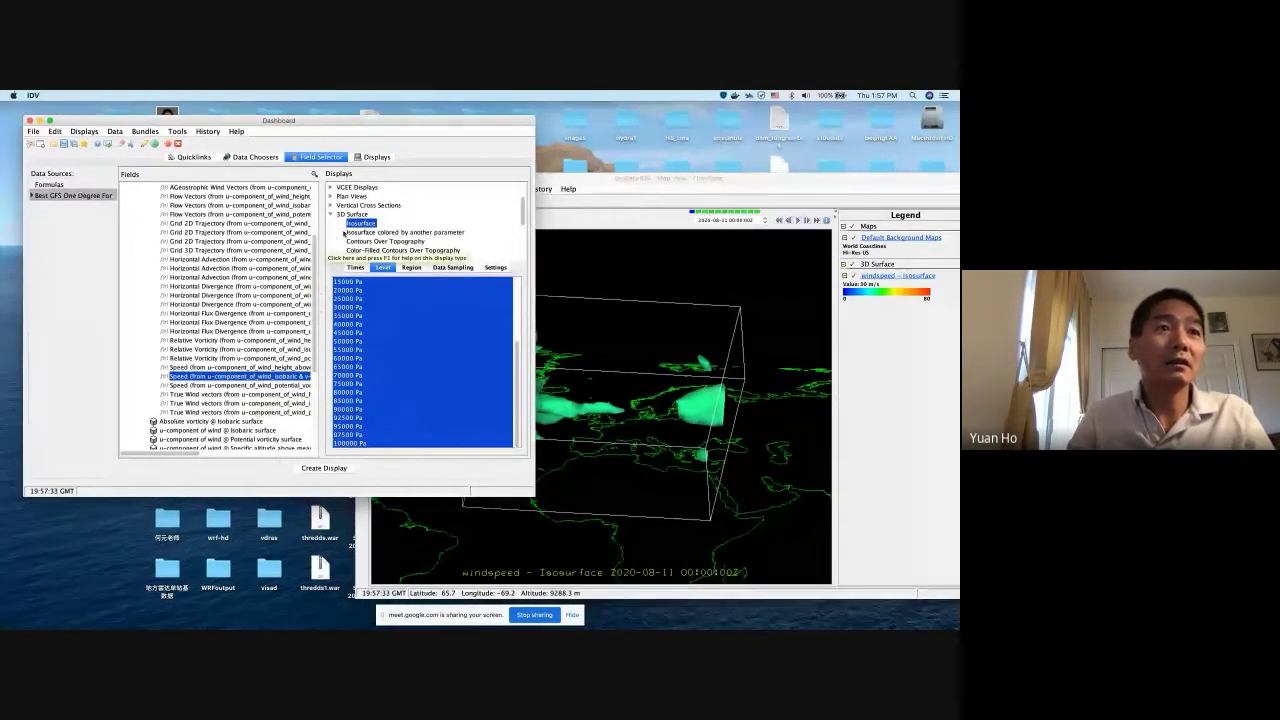
click(332, 205)
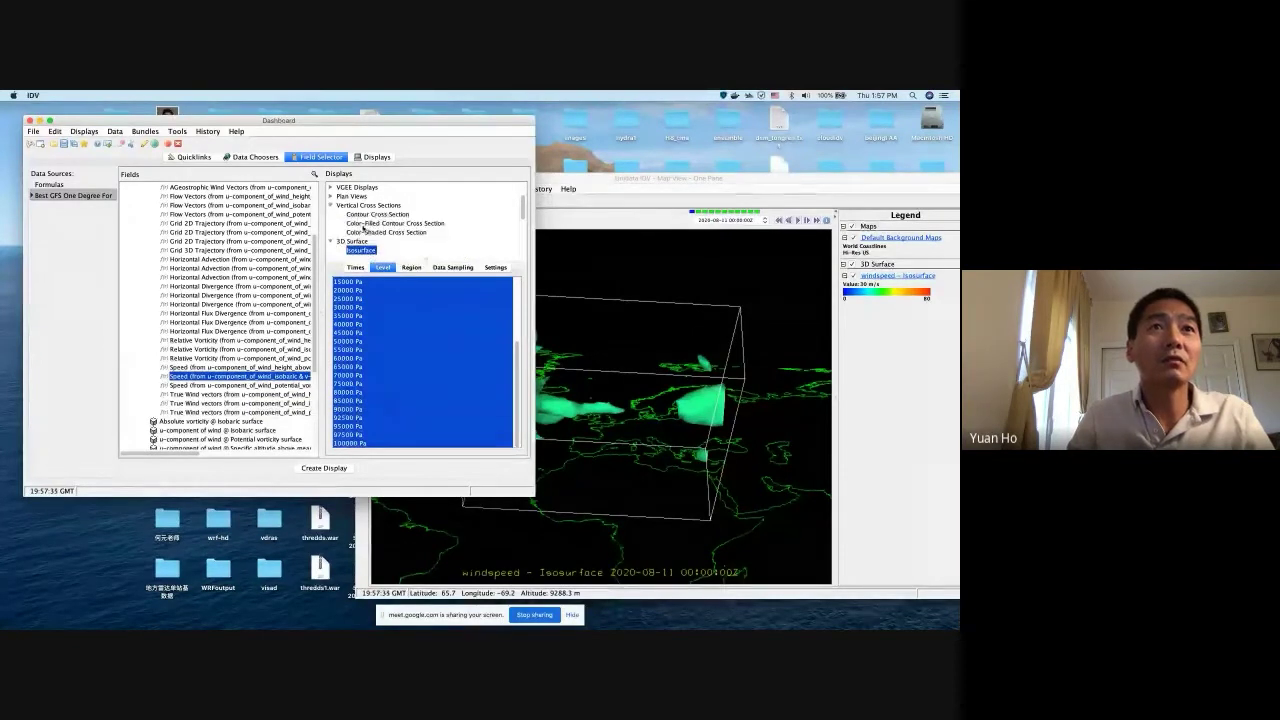
click(376, 215)
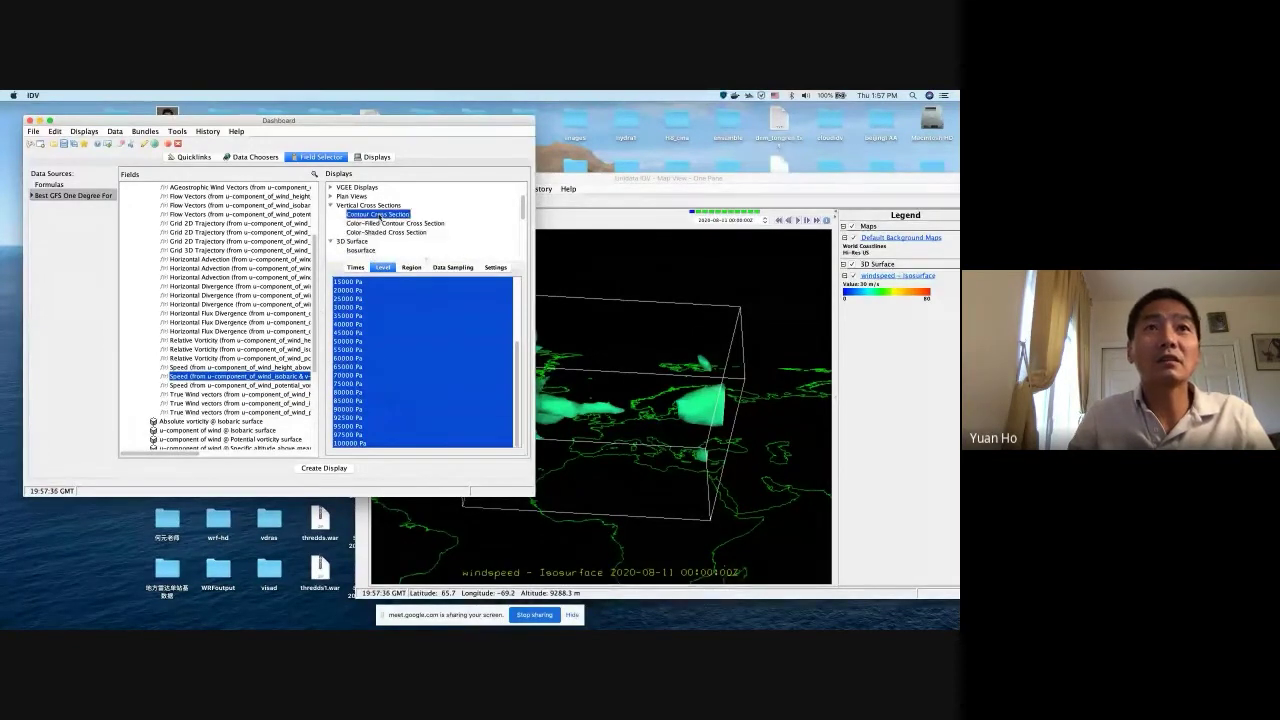
click(324, 468)
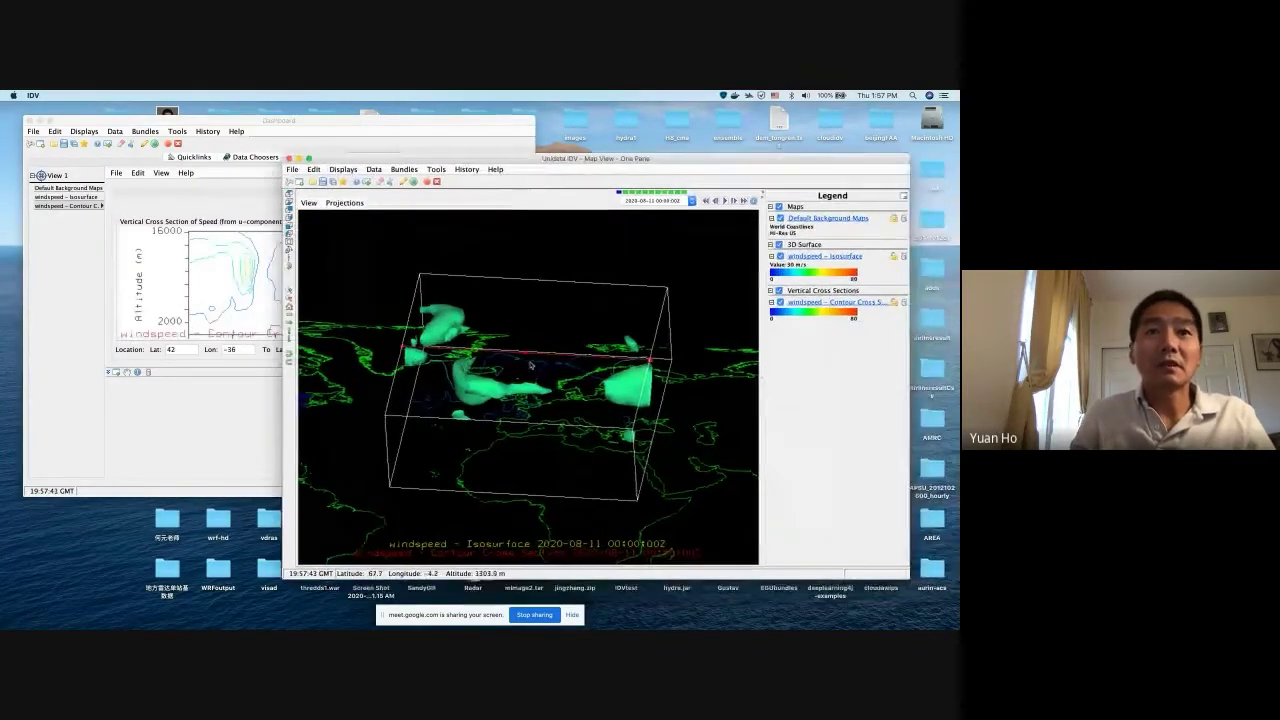
drag(531, 365, 410, 370)
Set the cross section's contour interval to 2 m/s and its smoothing to 5 point
click(180, 420)
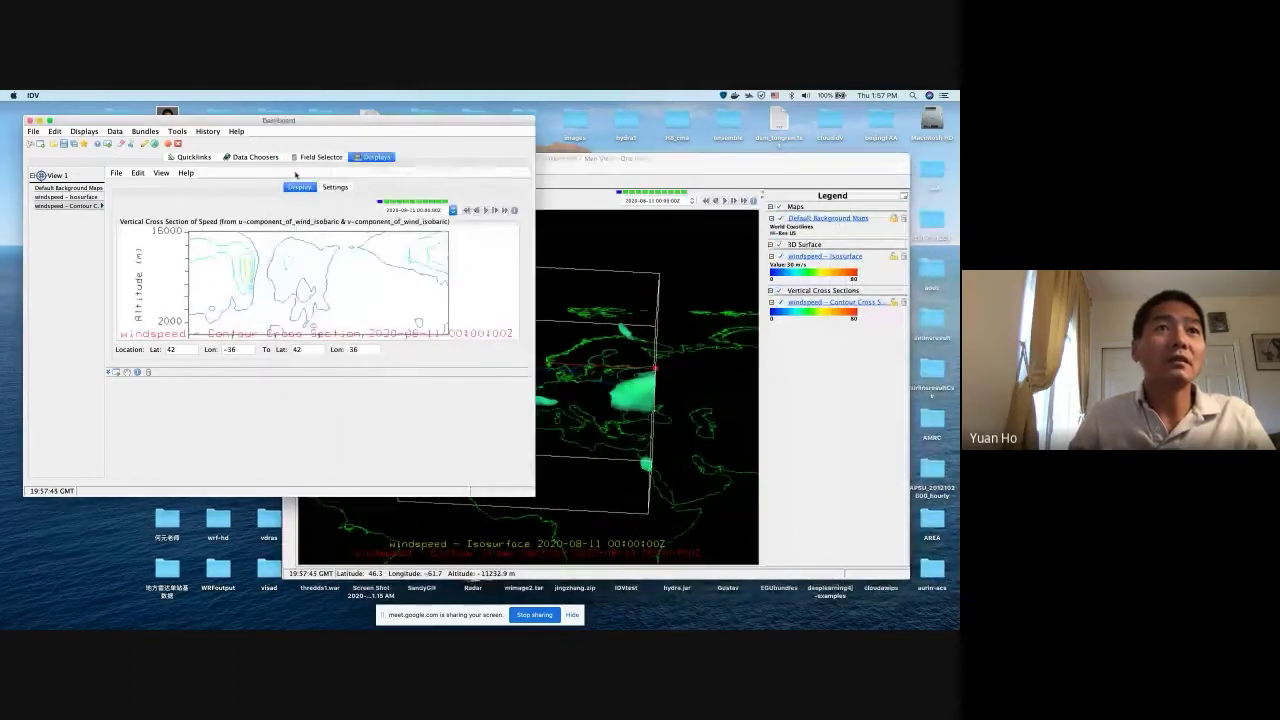
click(331, 189)
click(204, 207)
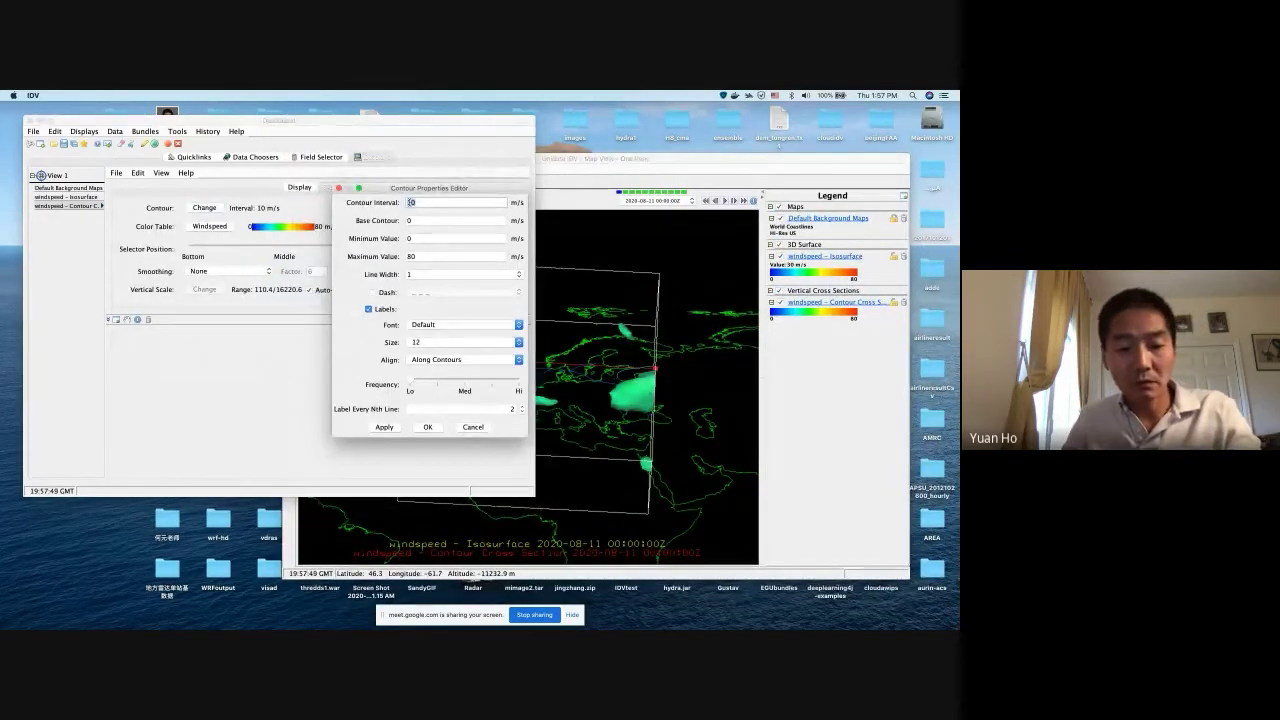
text(2)
click(436, 428)
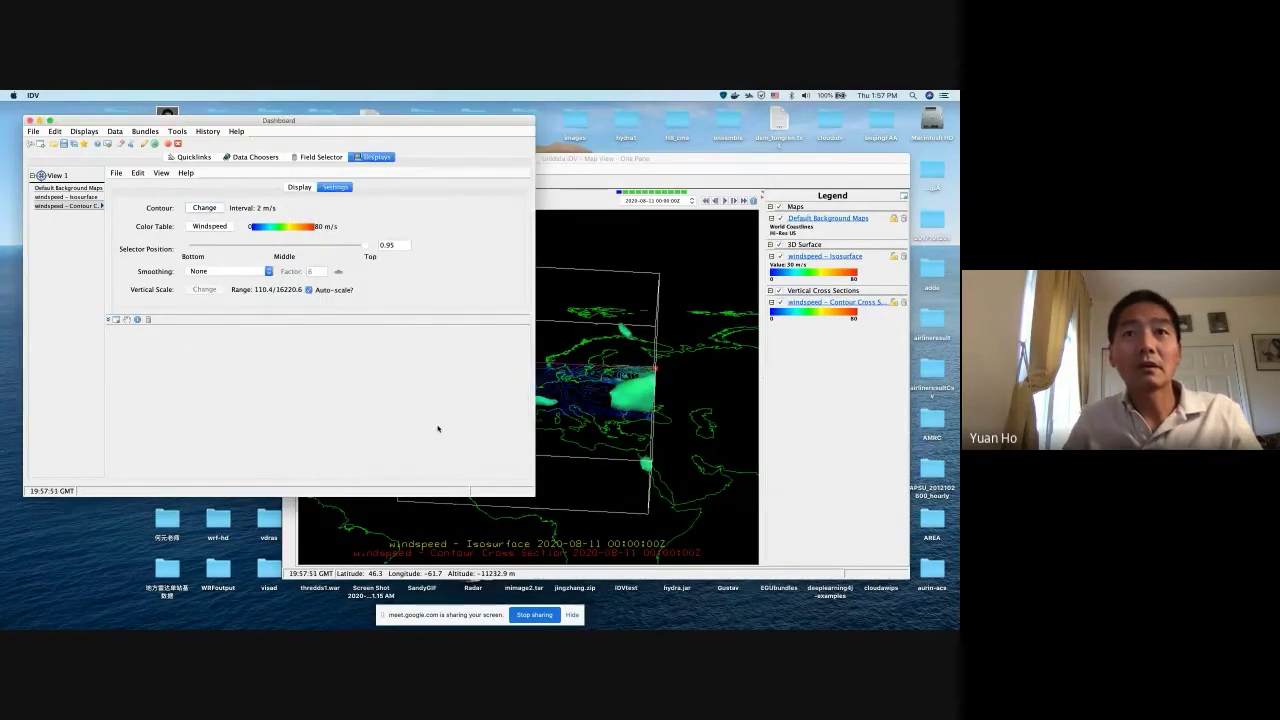
click(224, 272)
click(210, 280)
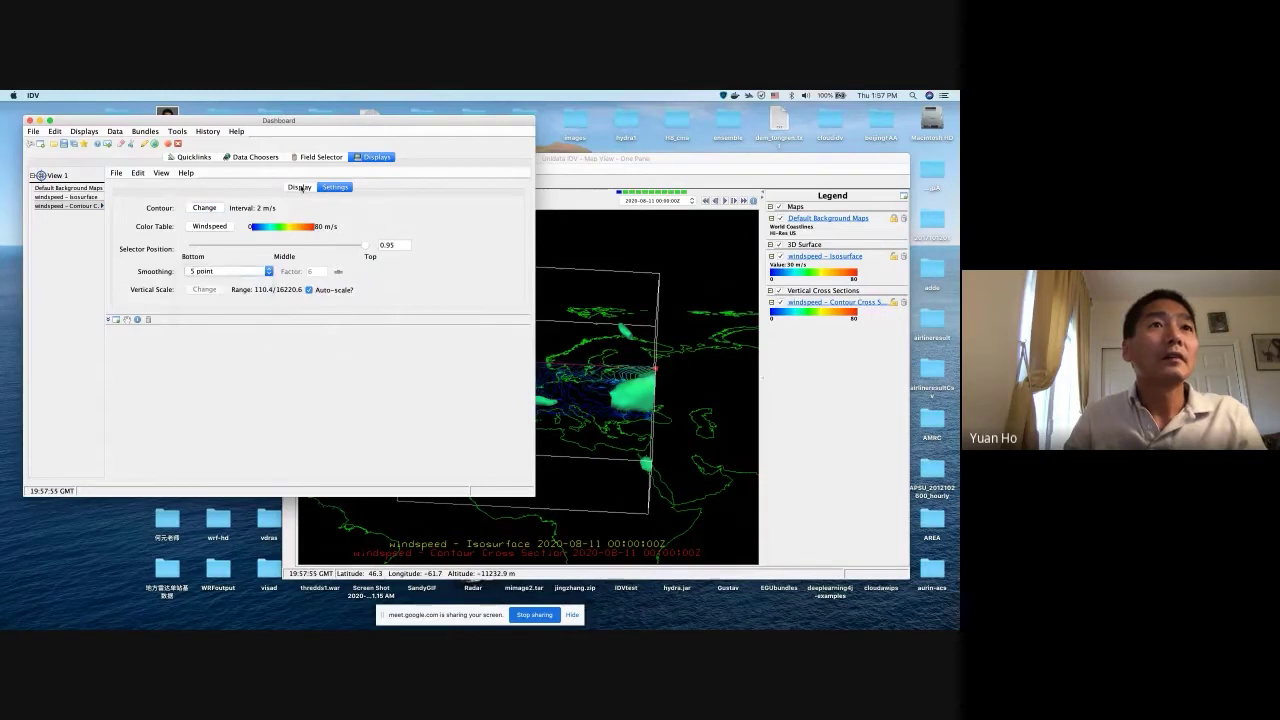
click(300, 187)
Reposition the cross section line in the 3D view to run from about latitude 70.7, longitude -15.4 to latitude 4.8, longitude -10
drag(554, 158, 466, 155)
right_drag(347, 480, 338, 440)
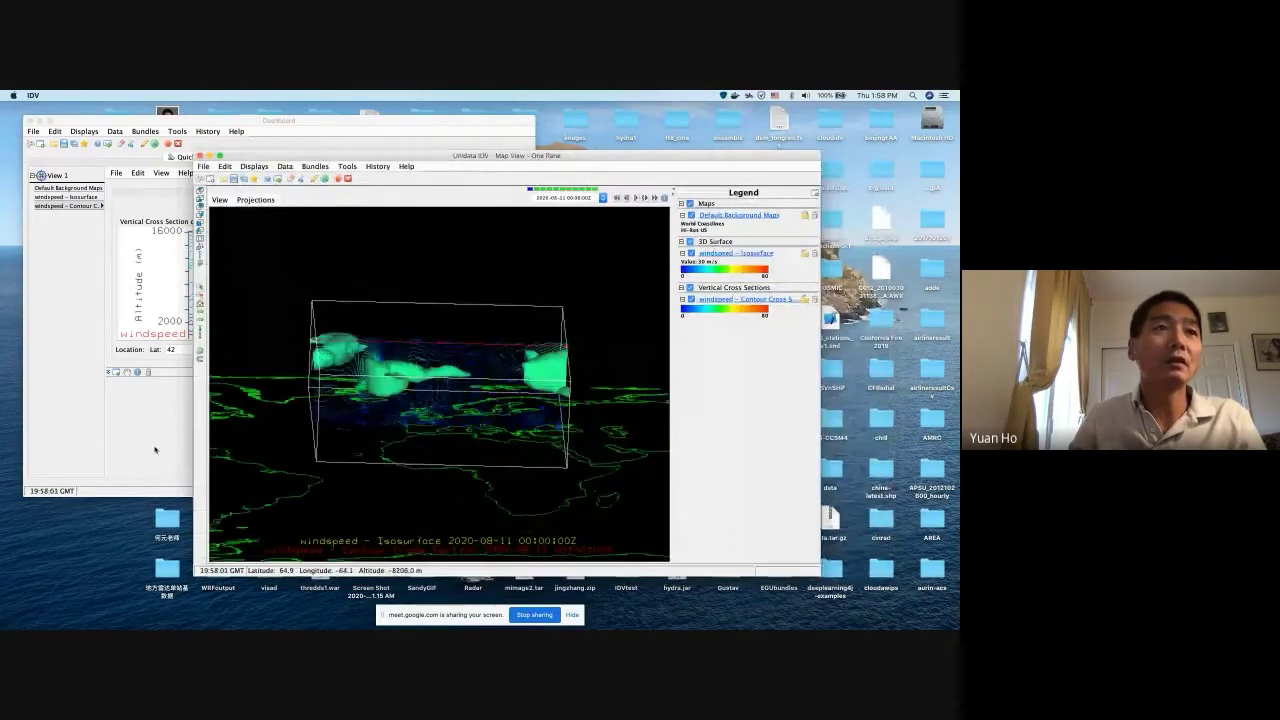
click(140, 428)
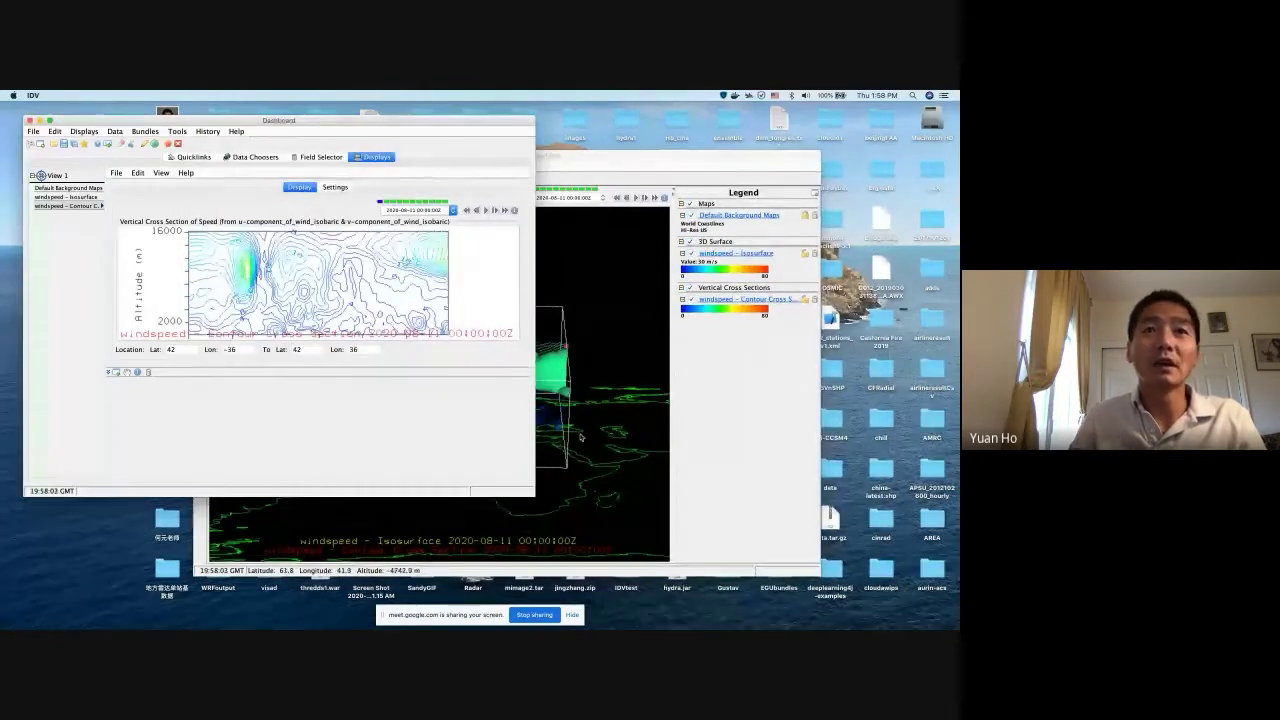
right_drag(580, 436, 293, 360)
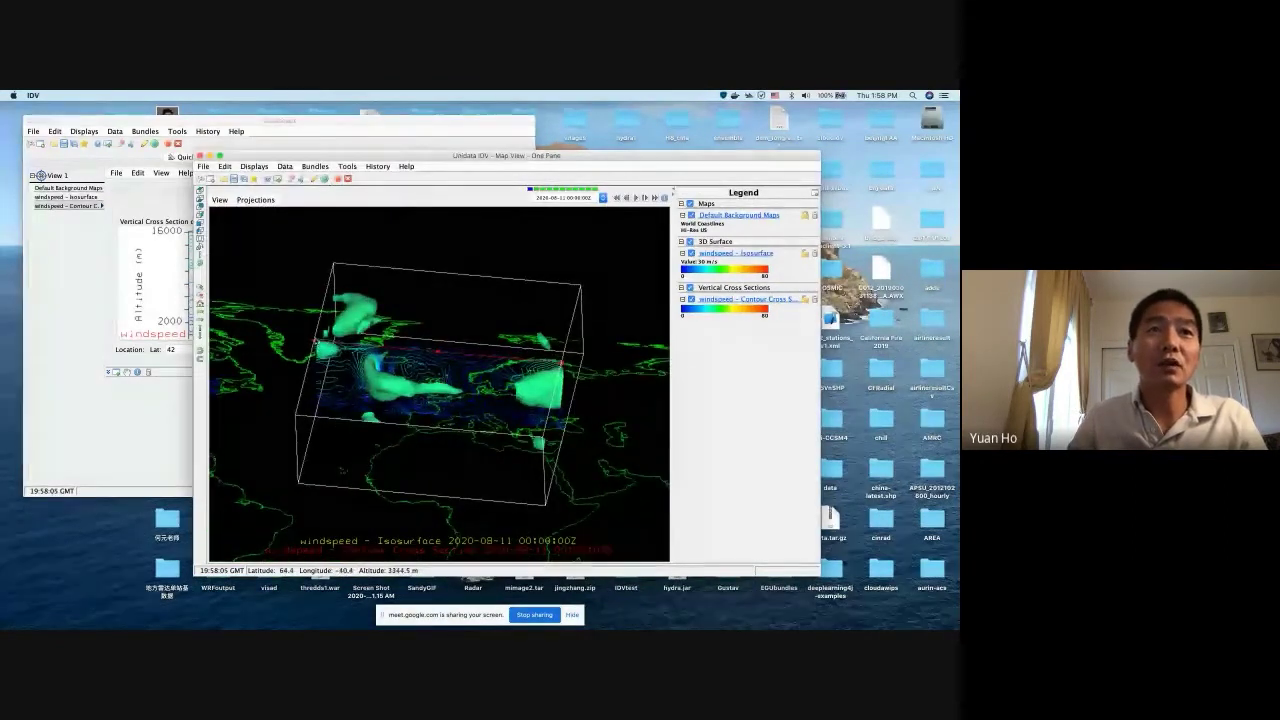
drag(316, 343, 401, 265)
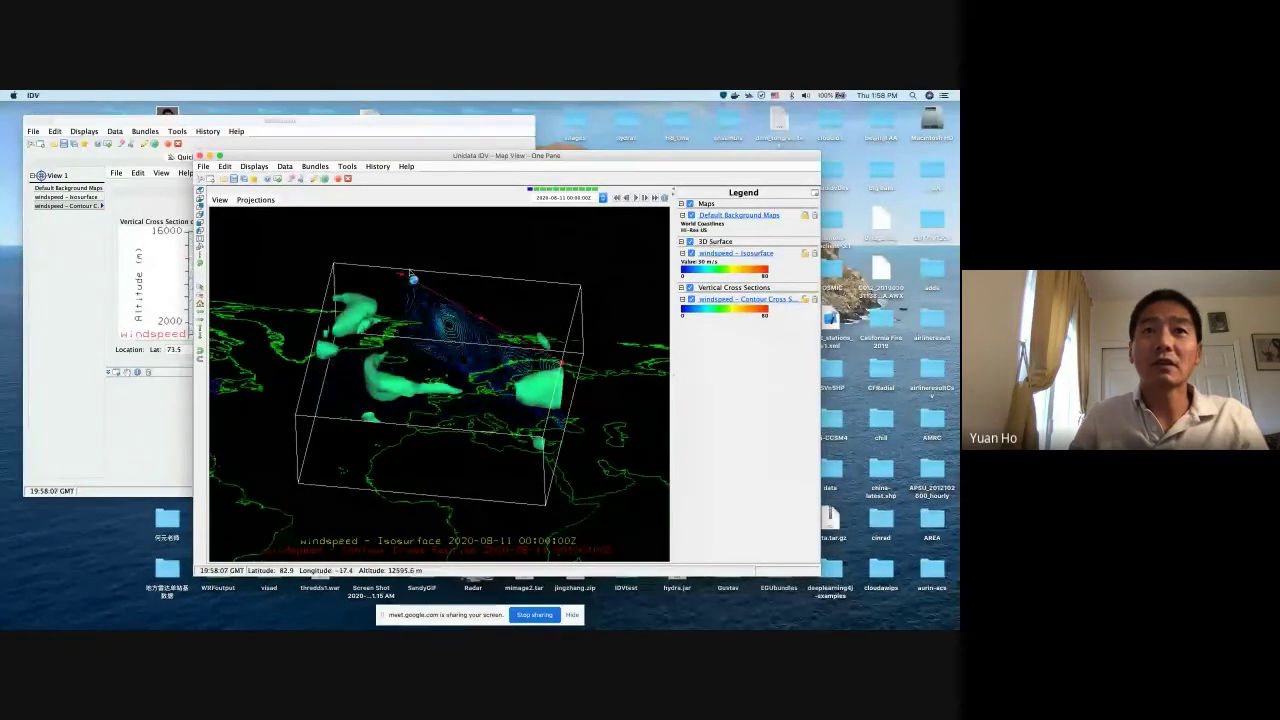
drag(561, 364, 382, 441)
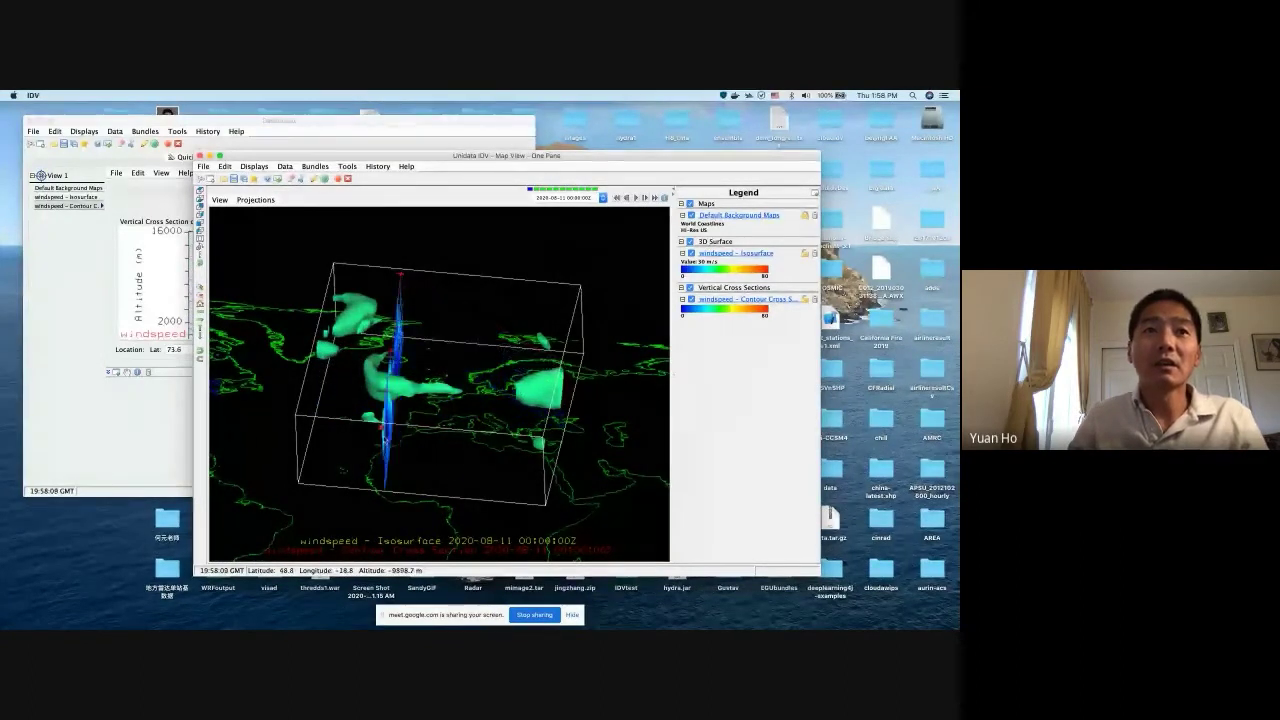
drag(414, 357, 386, 356)
right_drag(455, 450, 486, 520)
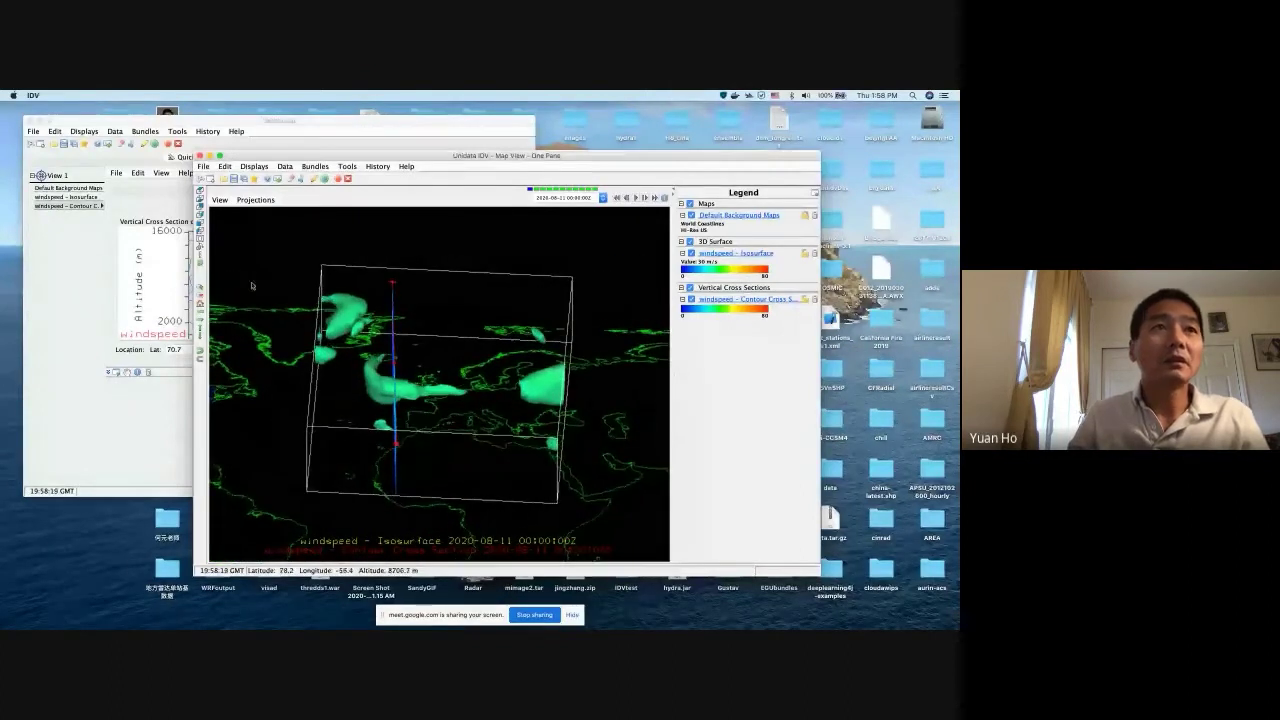
click(200, 240)
scroll(434, 417, down, 4)
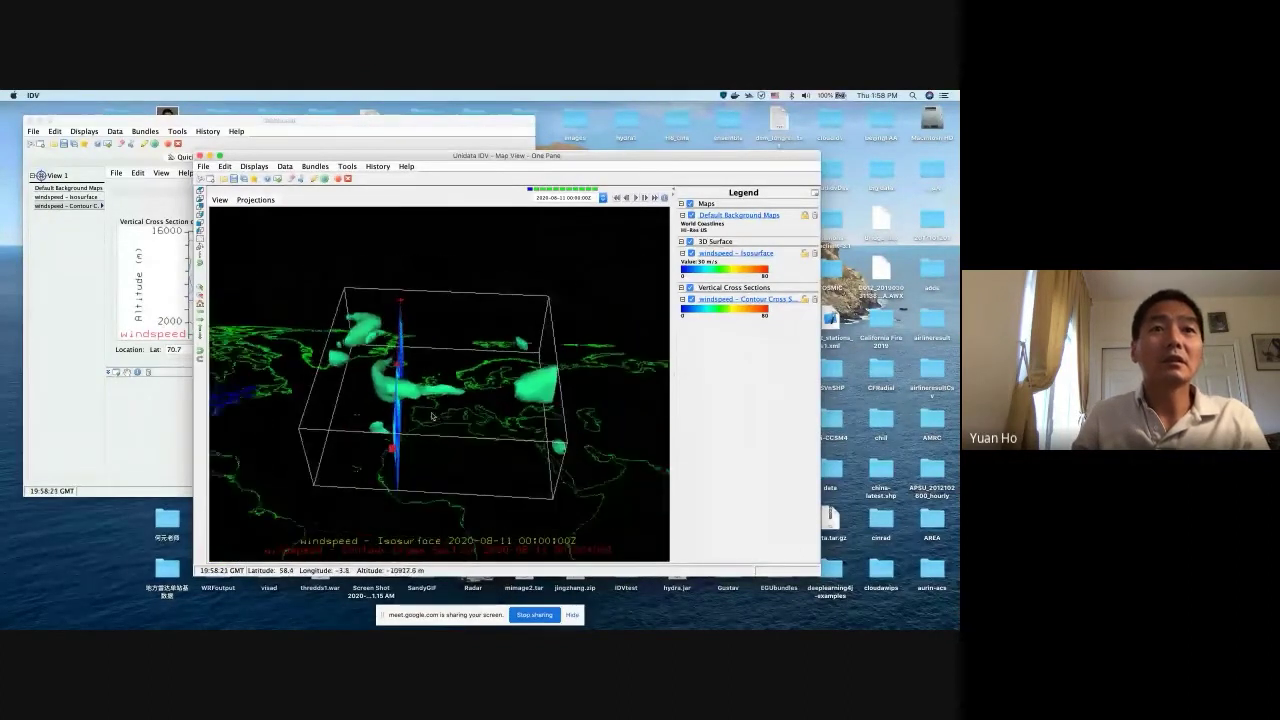
right_drag(430, 420, 467, 530)
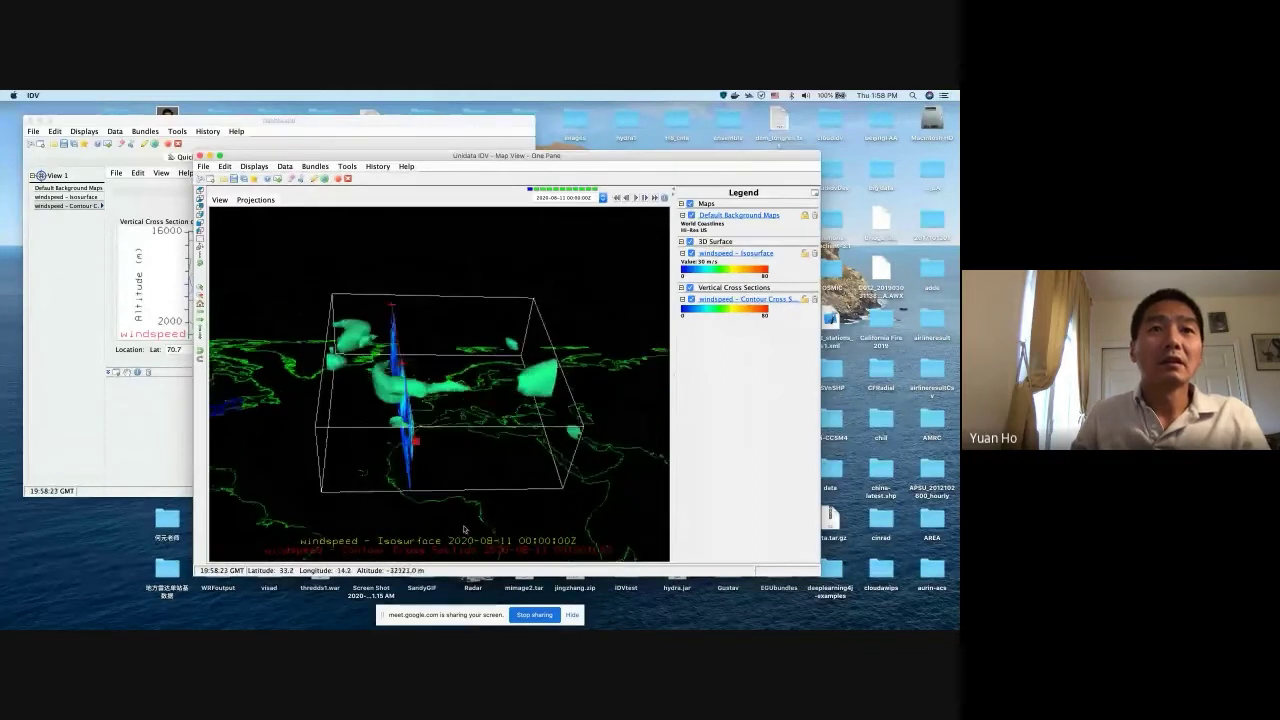
scroll(449, 497, up, 4)
click(97, 407)
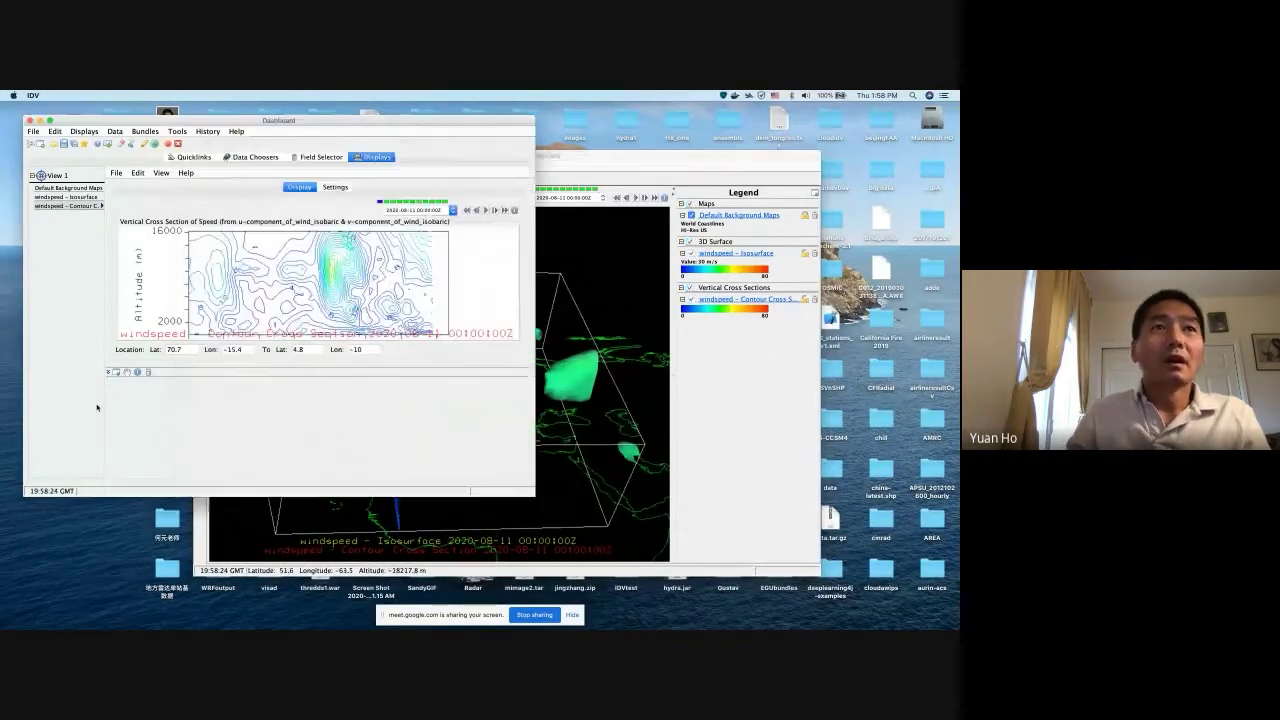
Add a Vector Colored by Speed display of the isobaric true wind vectors at the 100000 Pa level to the map view
click(316, 157)
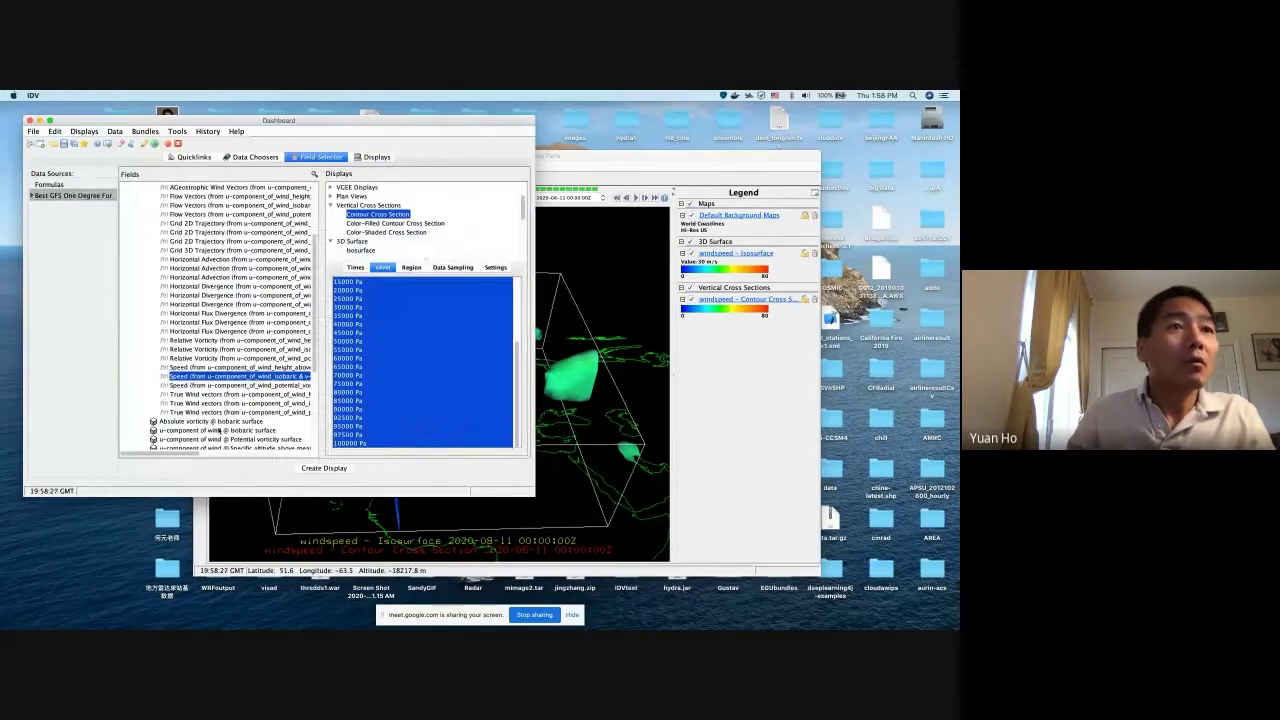
click(211, 404)
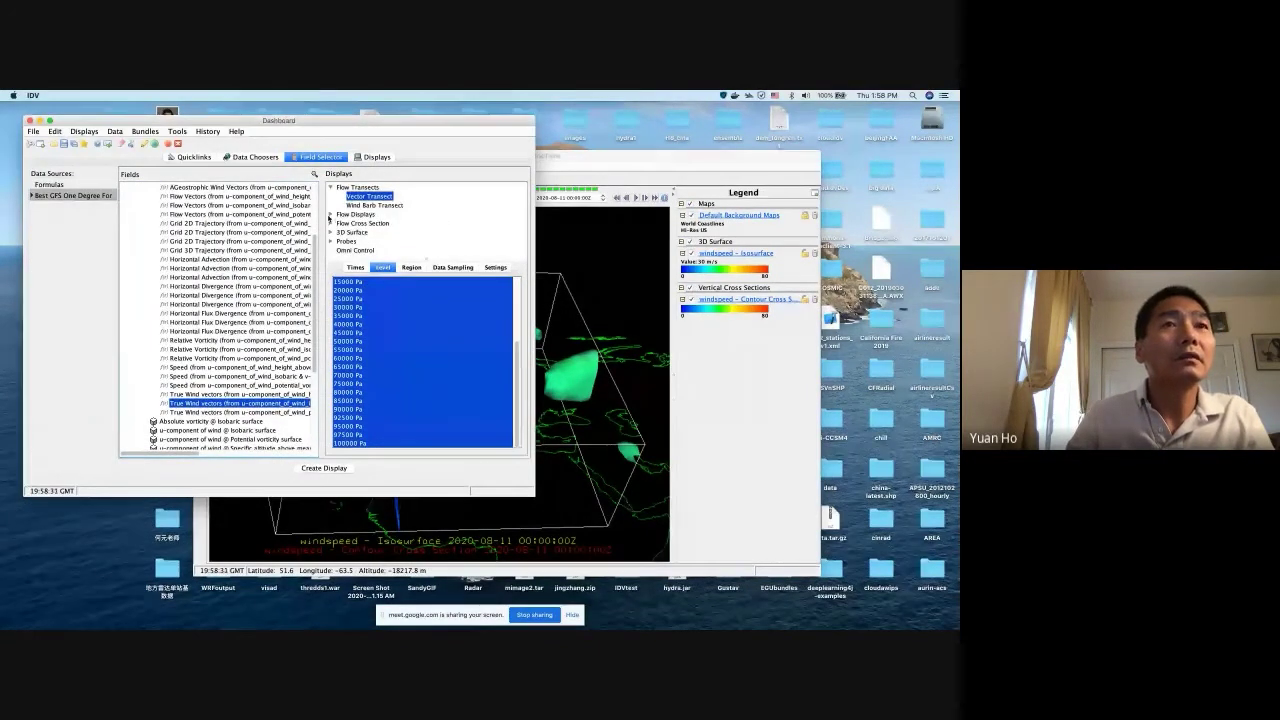
click(331, 214)
click(370, 223)
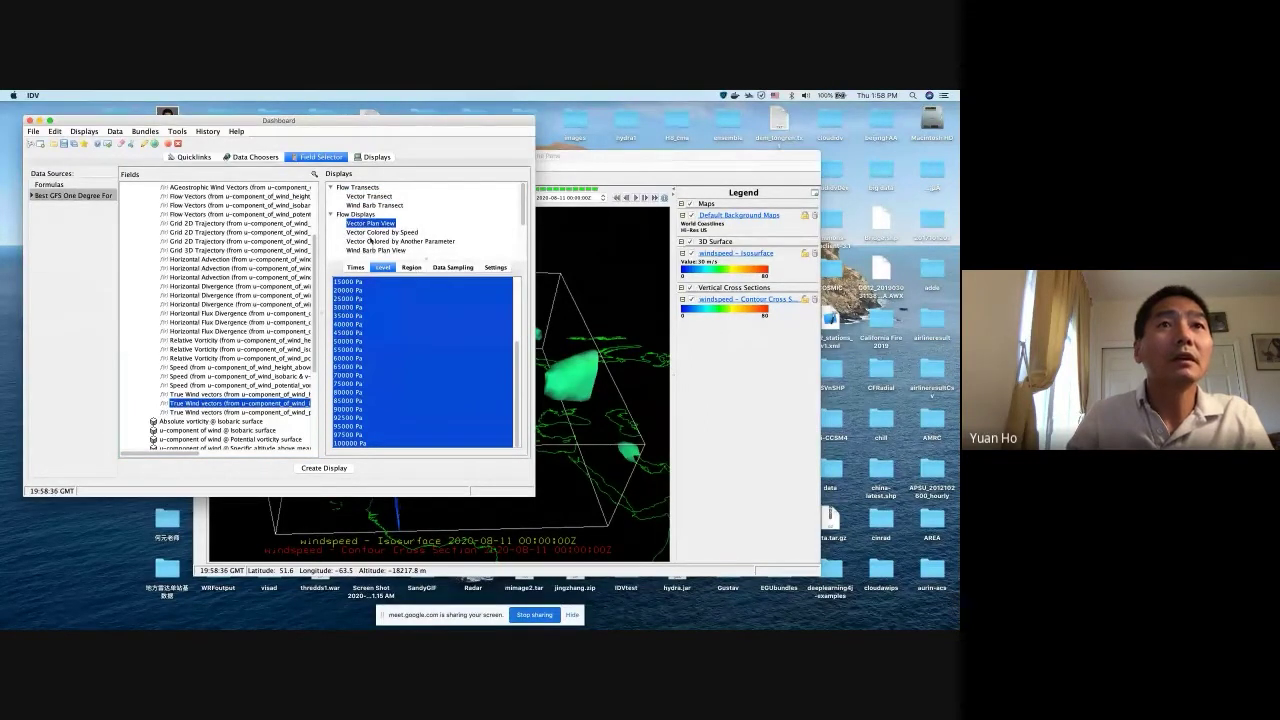
click(380, 232)
click(411, 267)
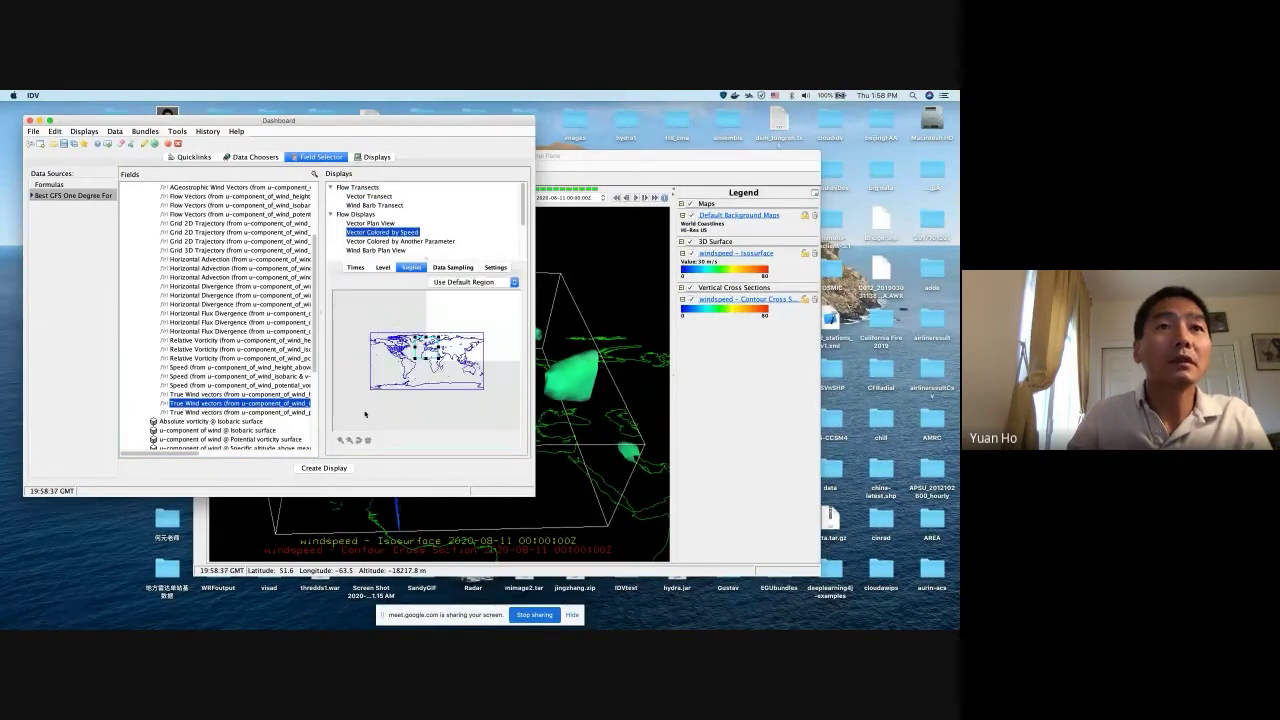
click(381, 267)
click(362, 443)
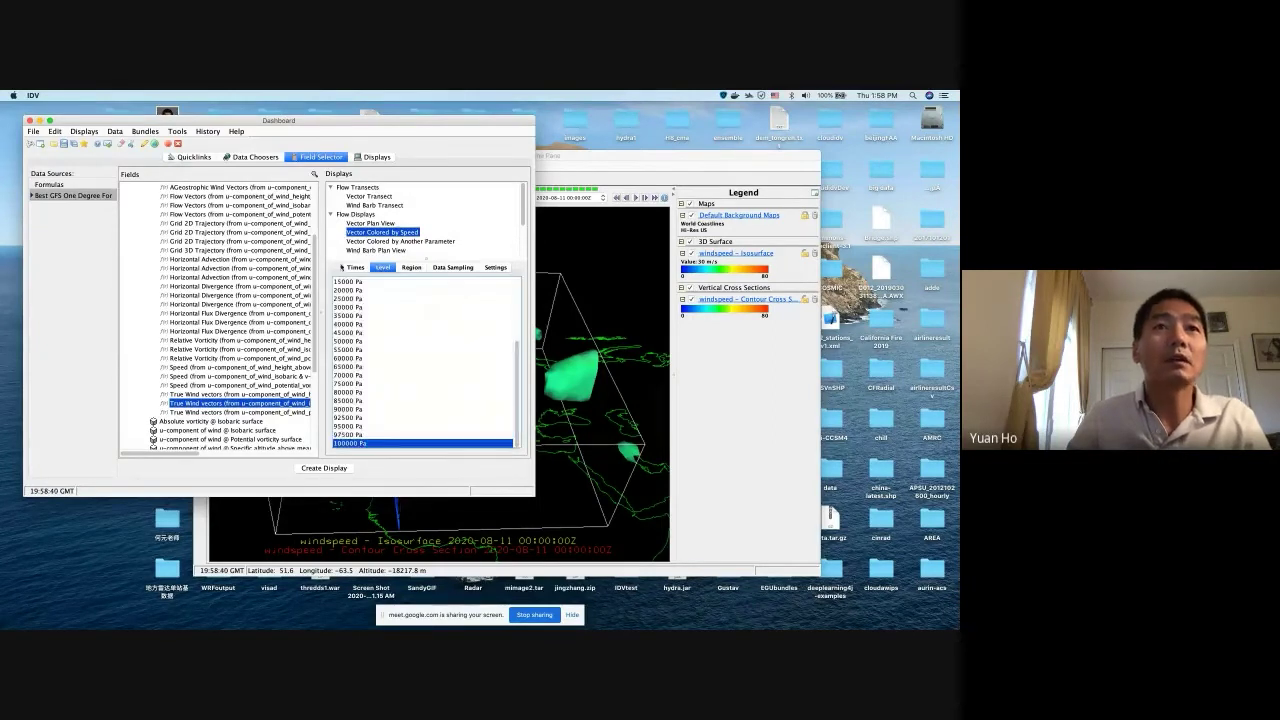
click(325, 469)
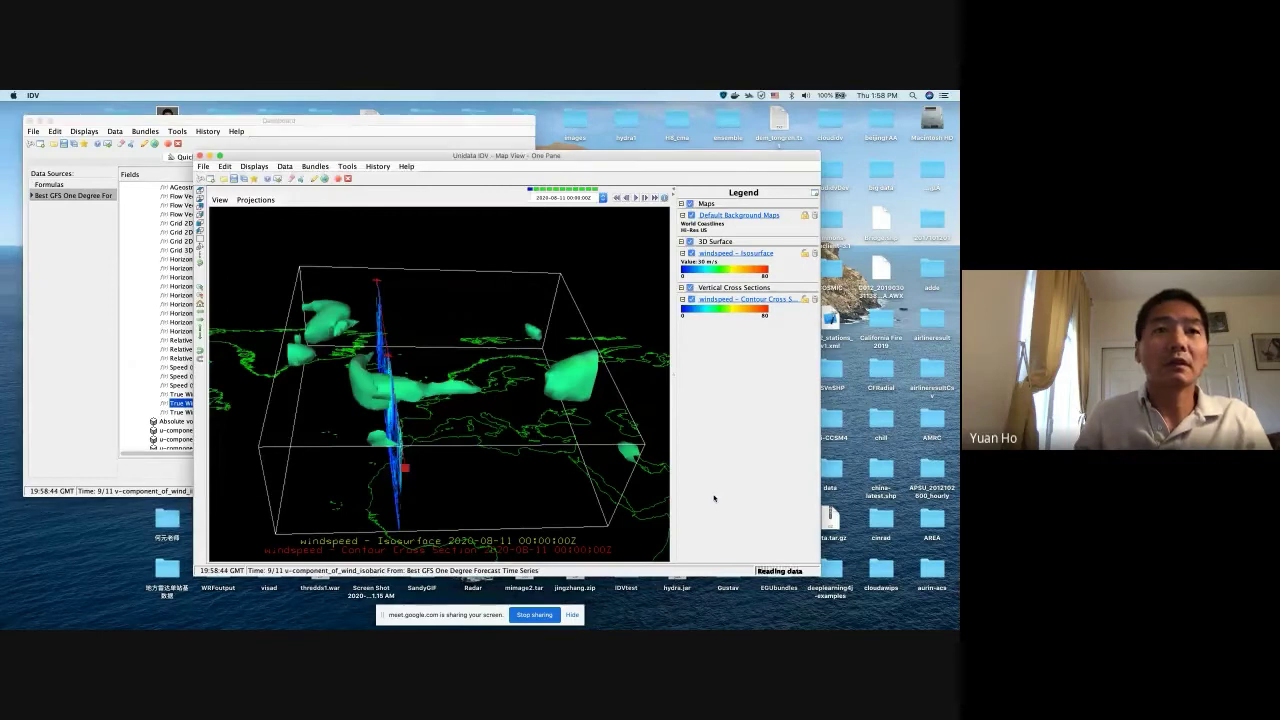
right_drag(590, 460, 578, 430)
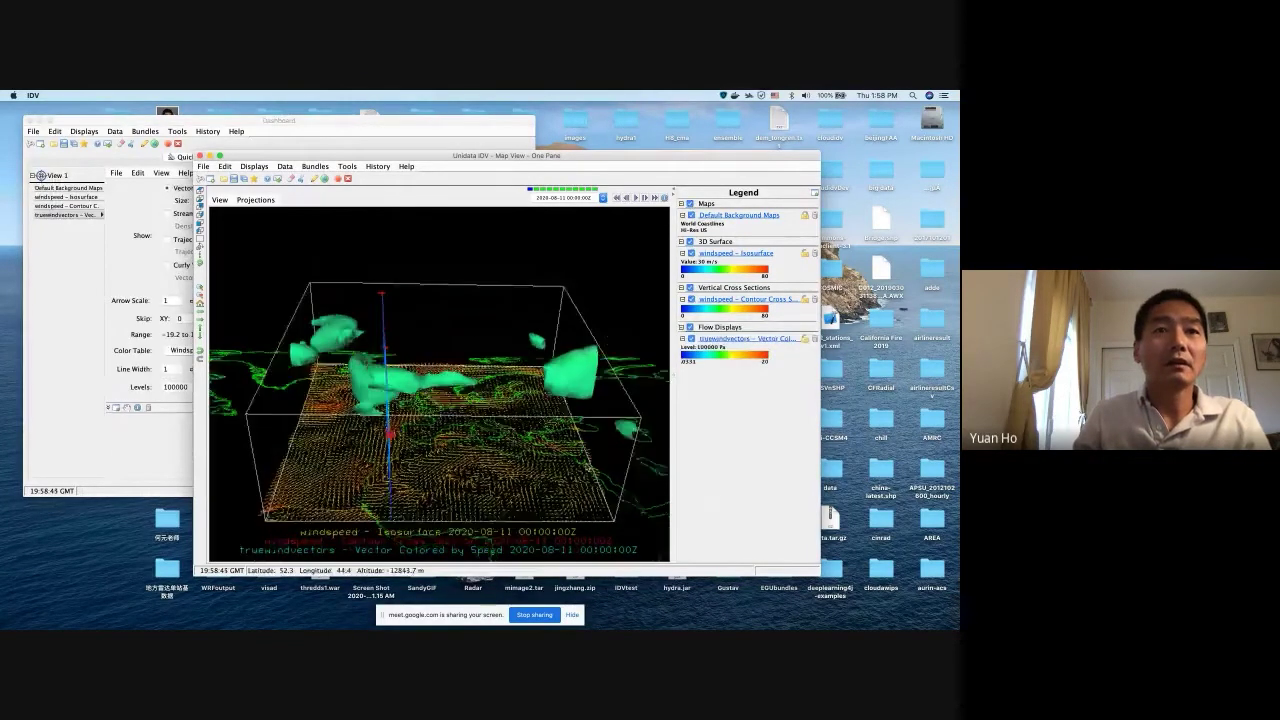
right_drag(545, 535, 488, 505)
Change the true wind vector display from vectors to streamlines
click(168, 215)
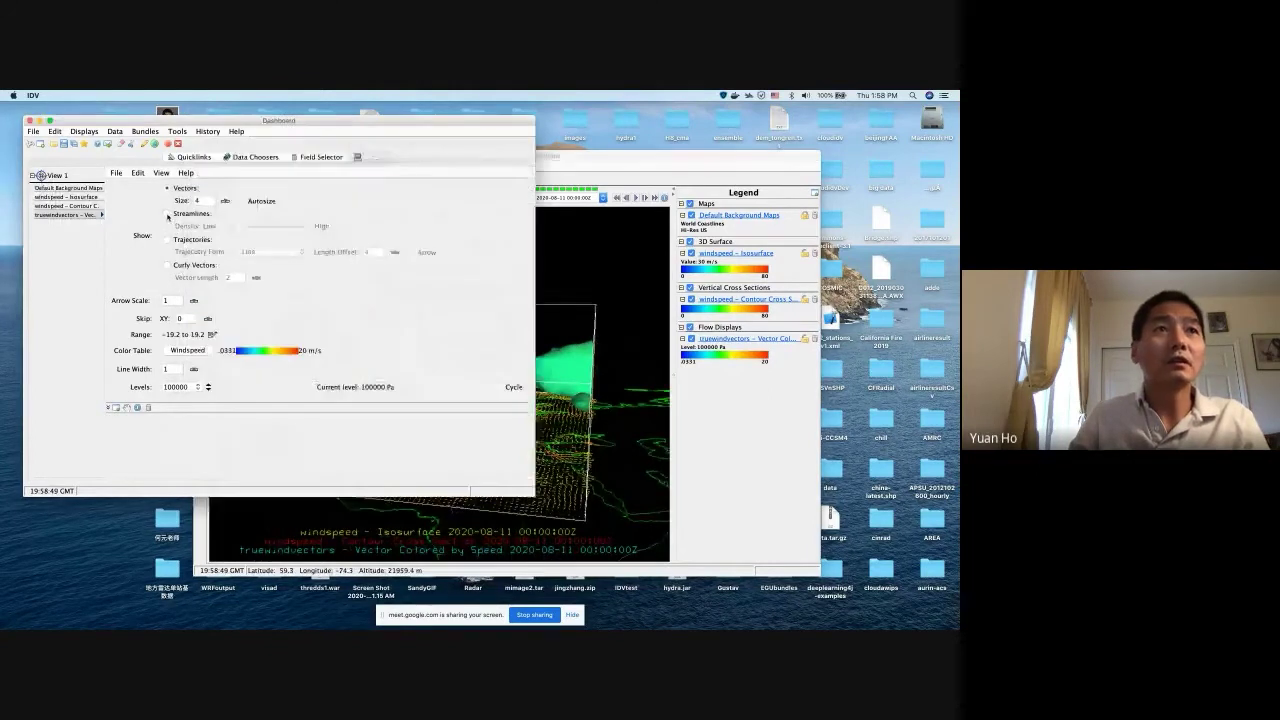
click(168, 215)
click(702, 428)
drag(600, 524, 435, 371)
drag(562, 509, 493, 378)
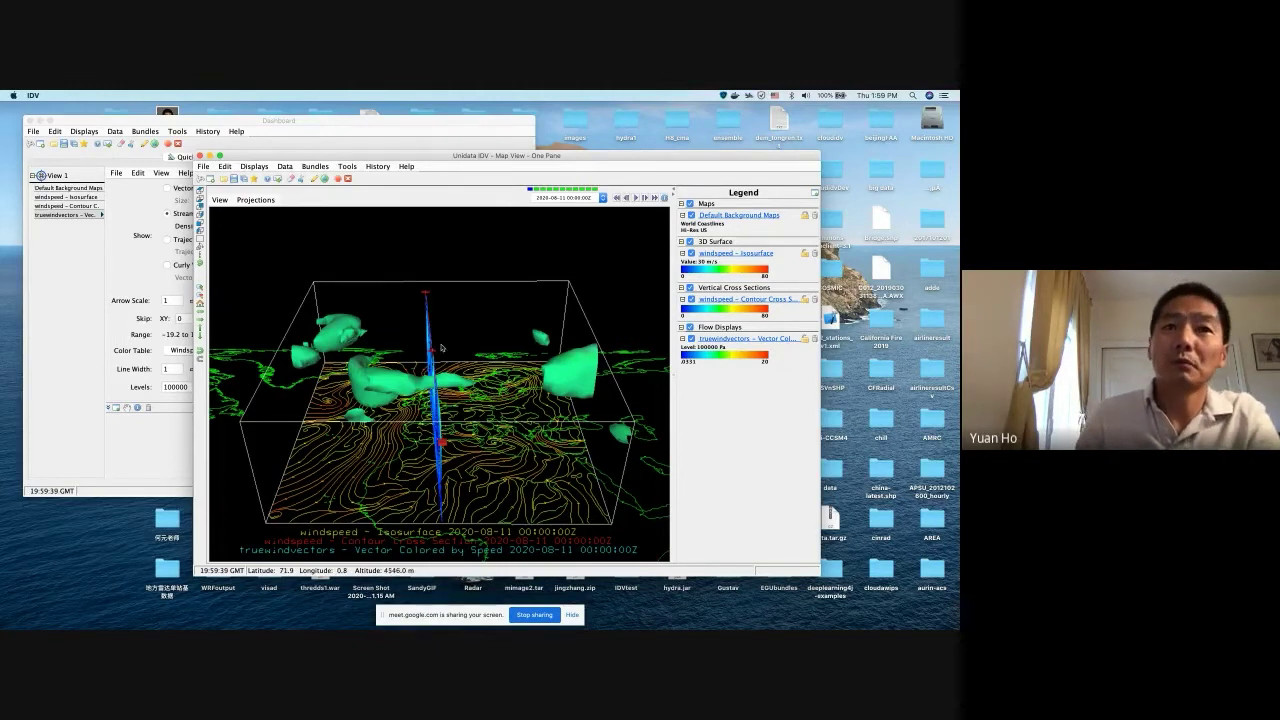
drag(490, 391, 462, 448)
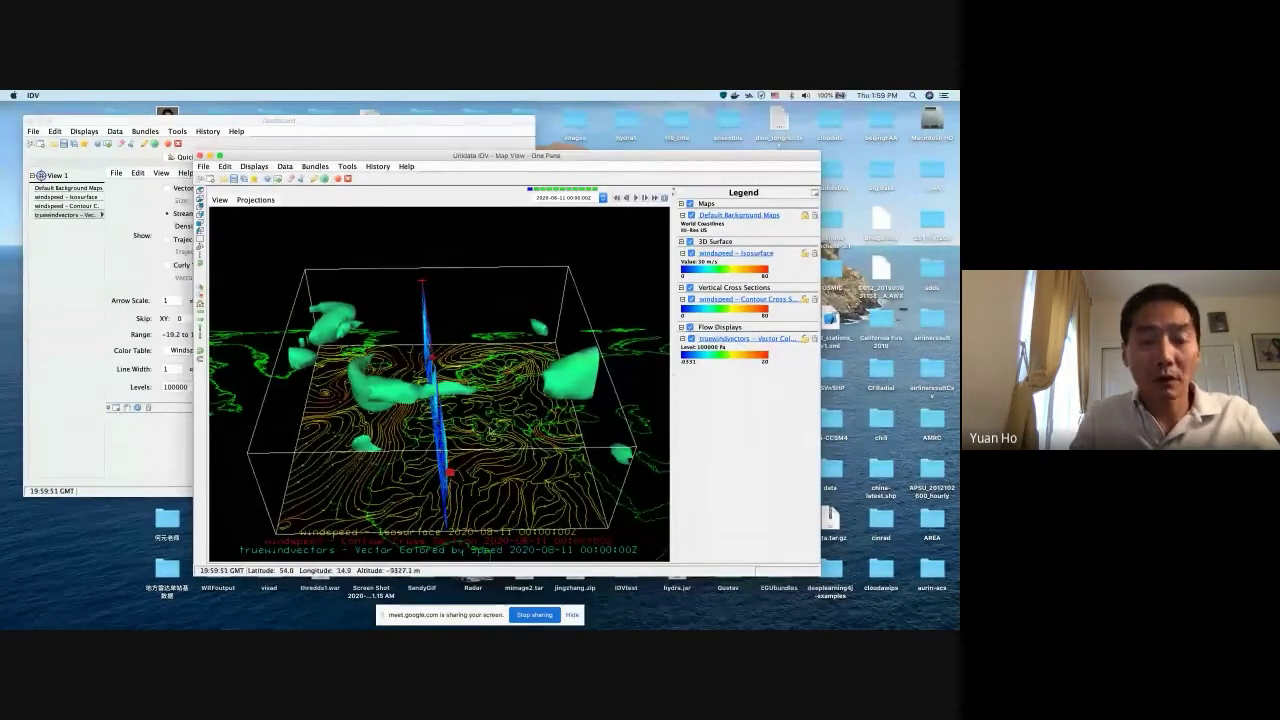
drag(494, 436, 474, 482)
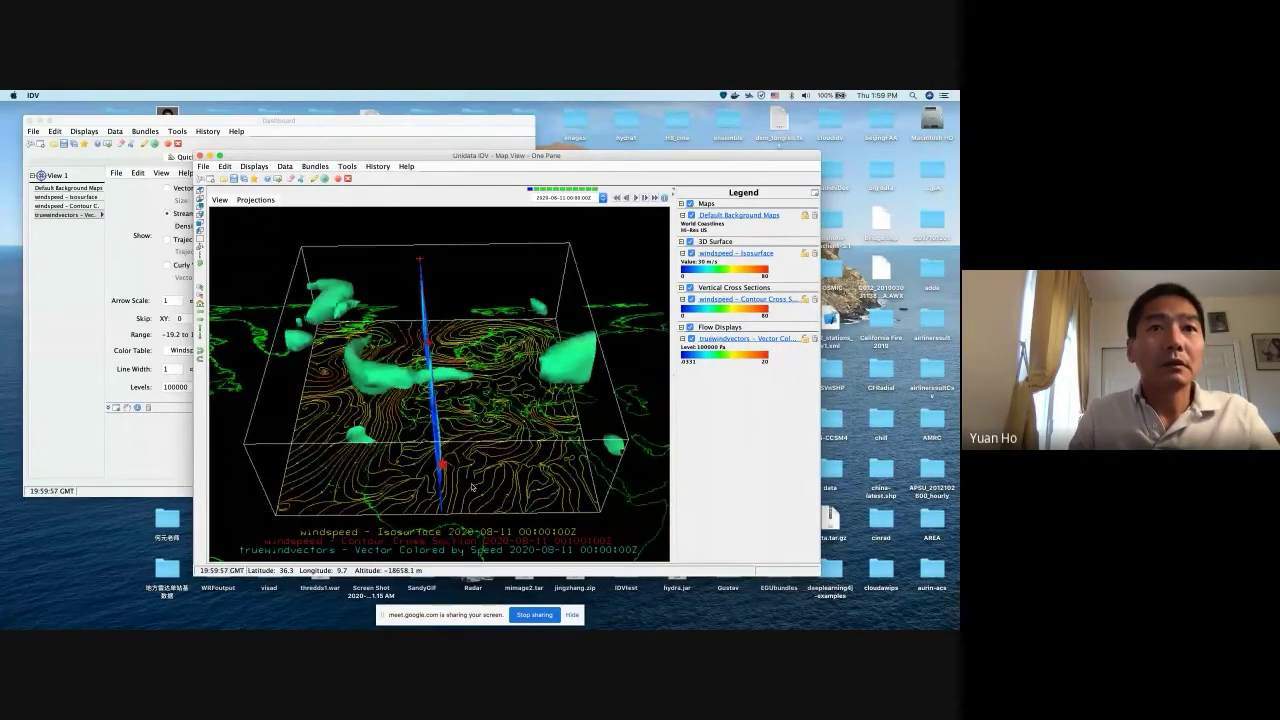
Select the GFS 2D grid moisture field Total precipitation (Mixed_intervals Accumulation) as the field to display
click(276, 145)
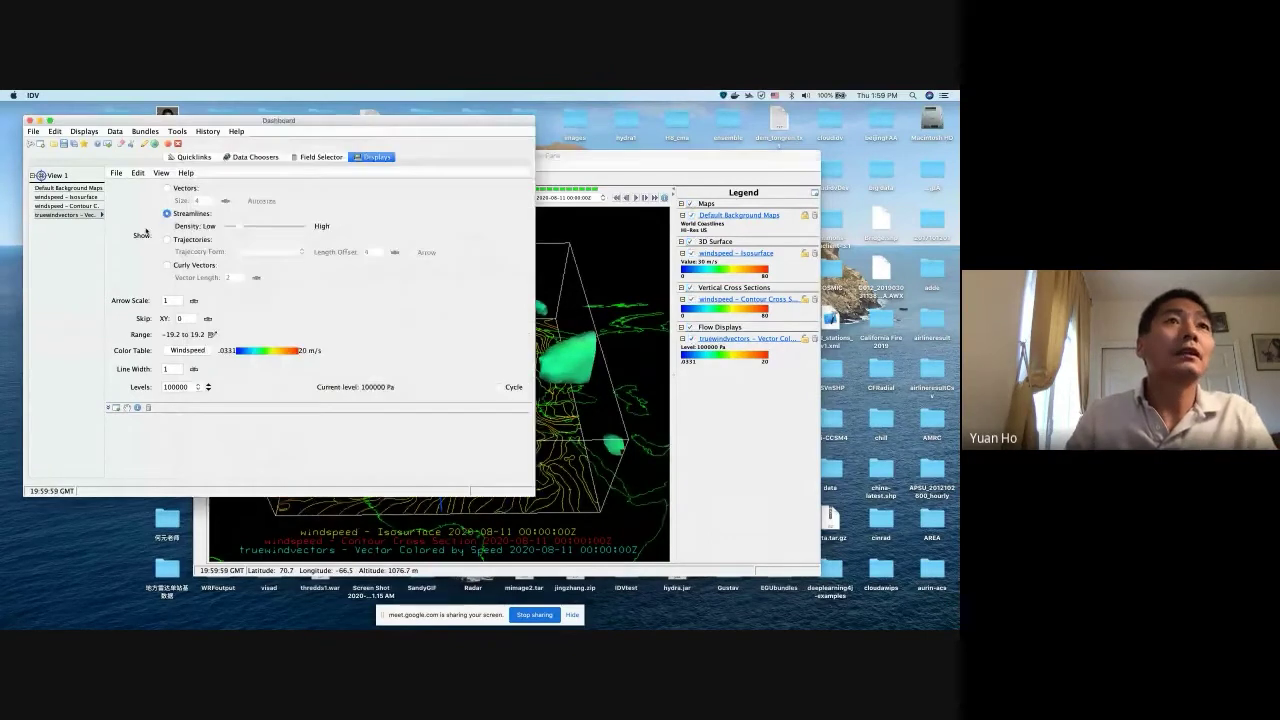
click(255, 157)
click(320, 157)
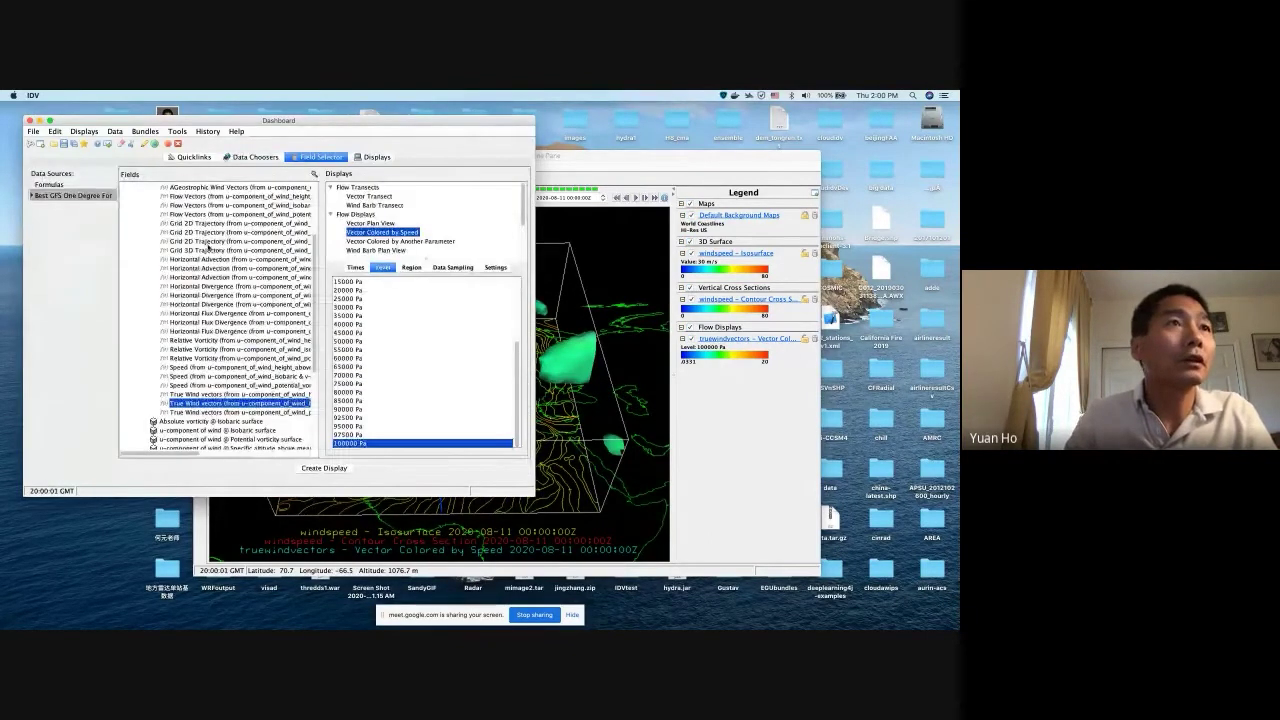
scroll(189, 234, up, 3)
scroll(227, 309, down, 3)
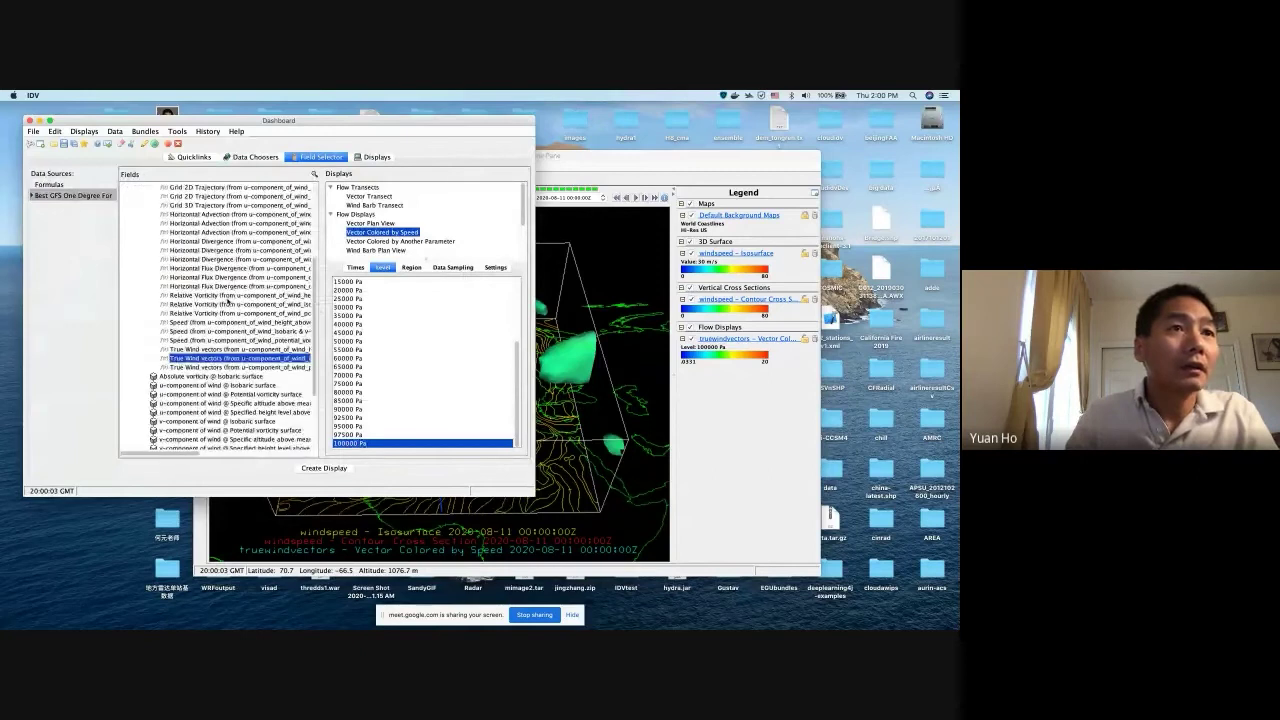
scroll(229, 303, up, 3)
click(134, 204)
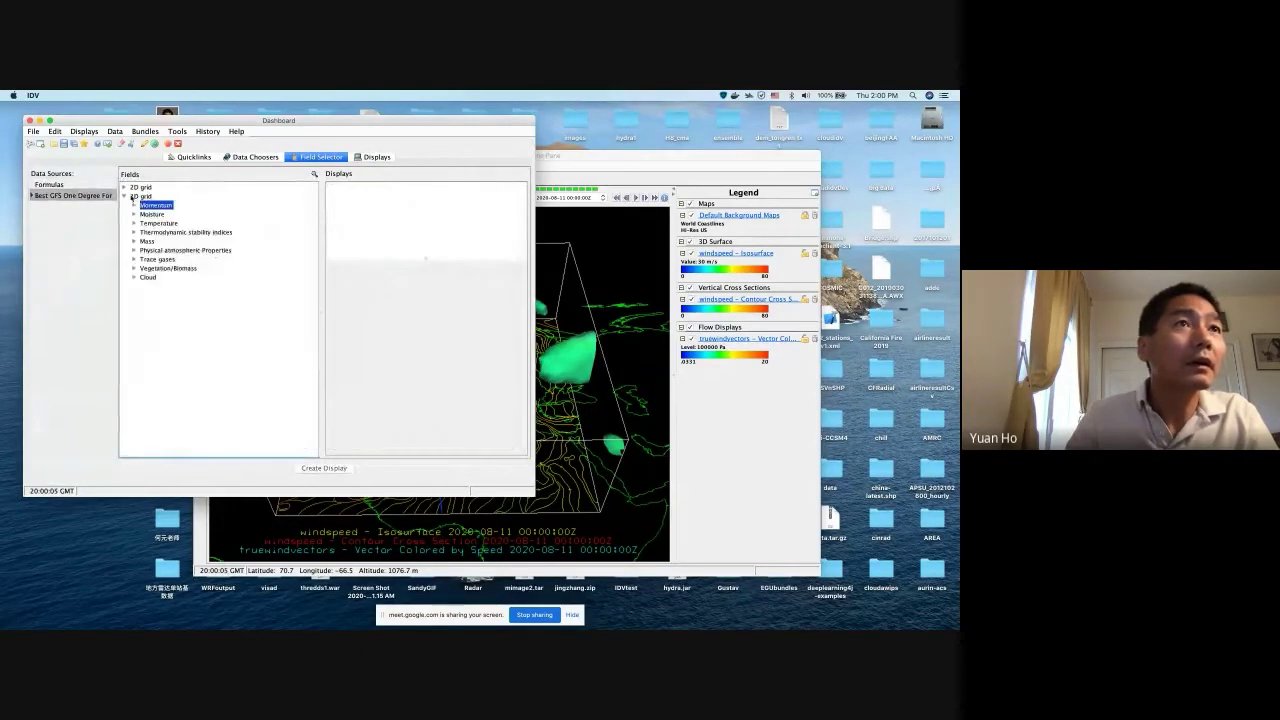
click(124, 188)
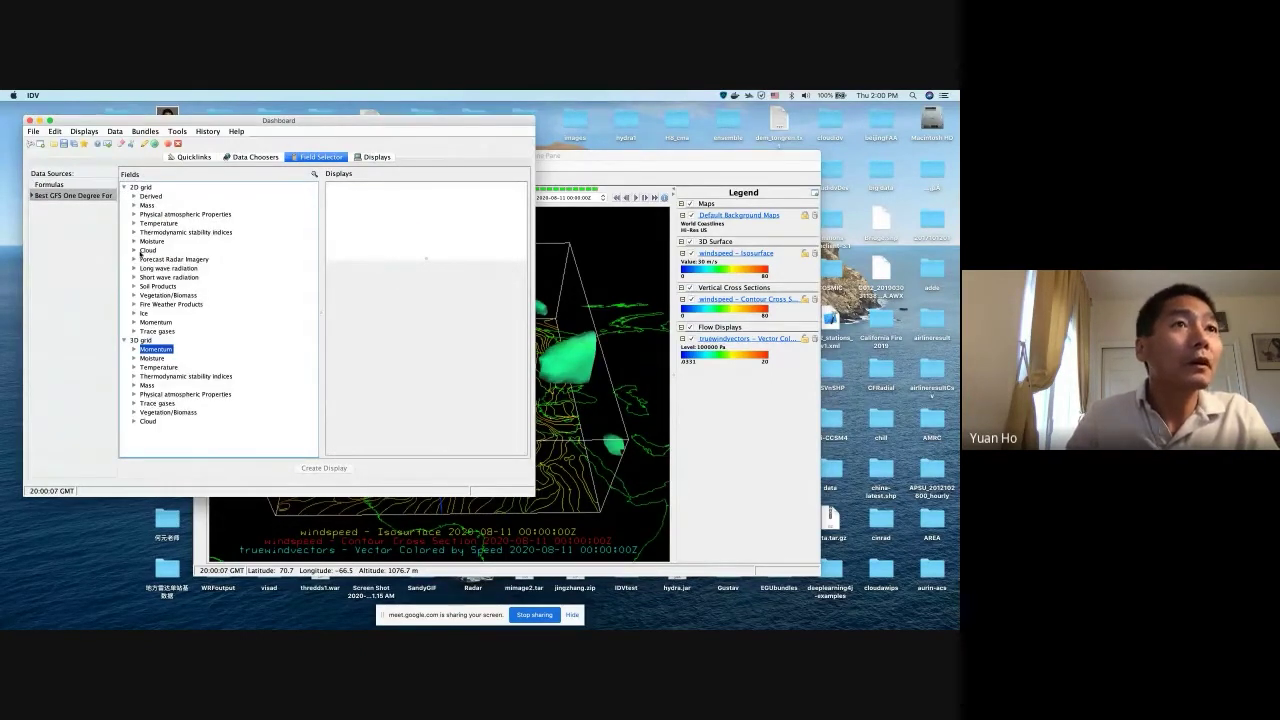
click(134, 242)
scroll(199, 309, down, 5)
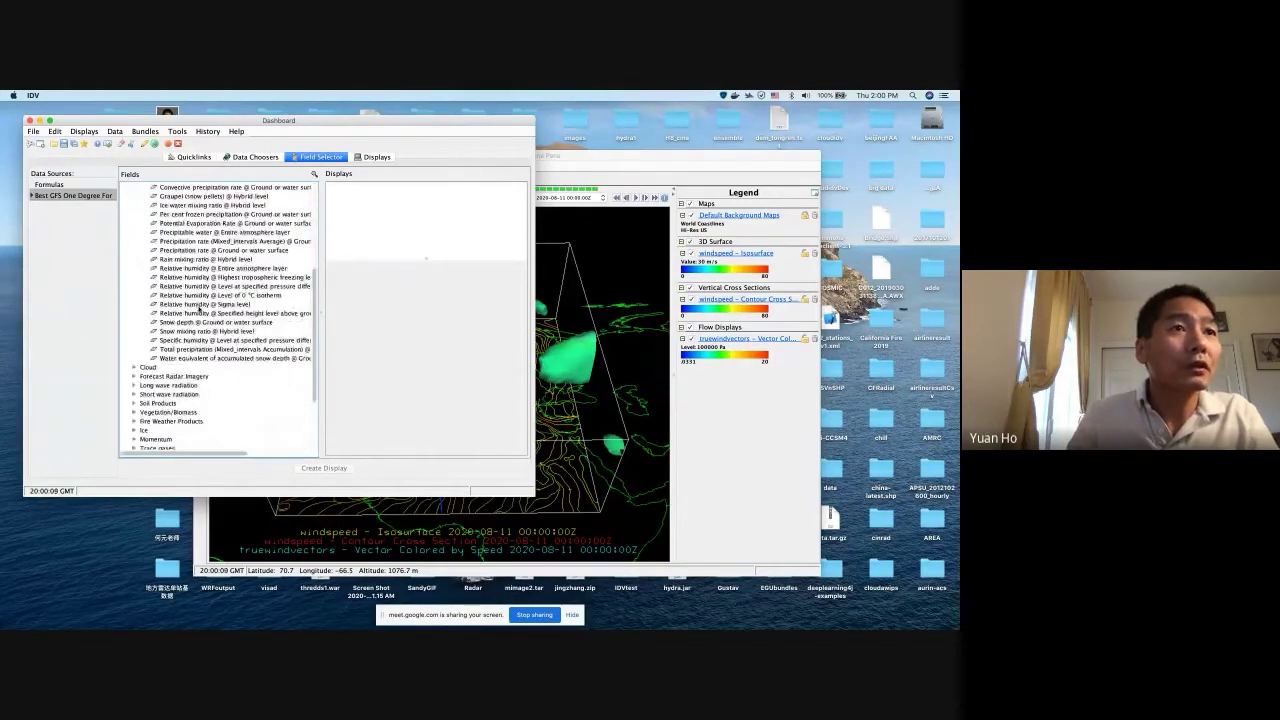
click(207, 349)
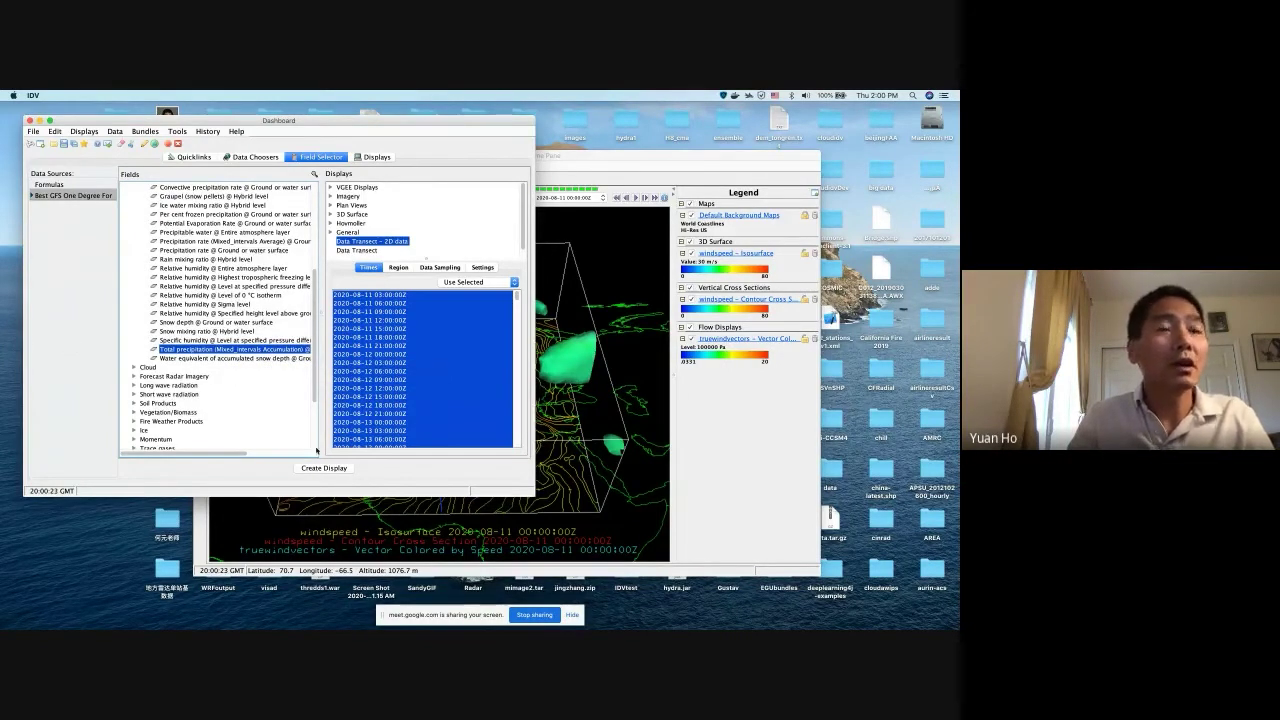
scroll(218, 349, up, 3)
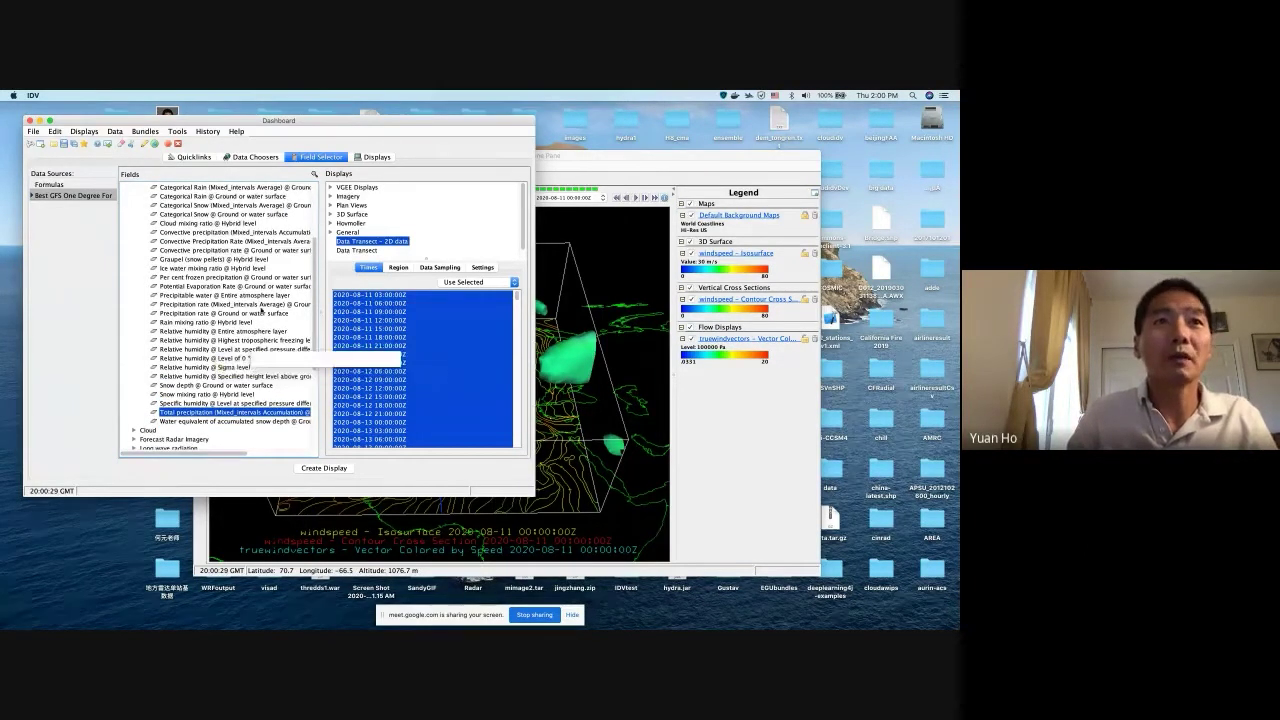
click(371, 296)
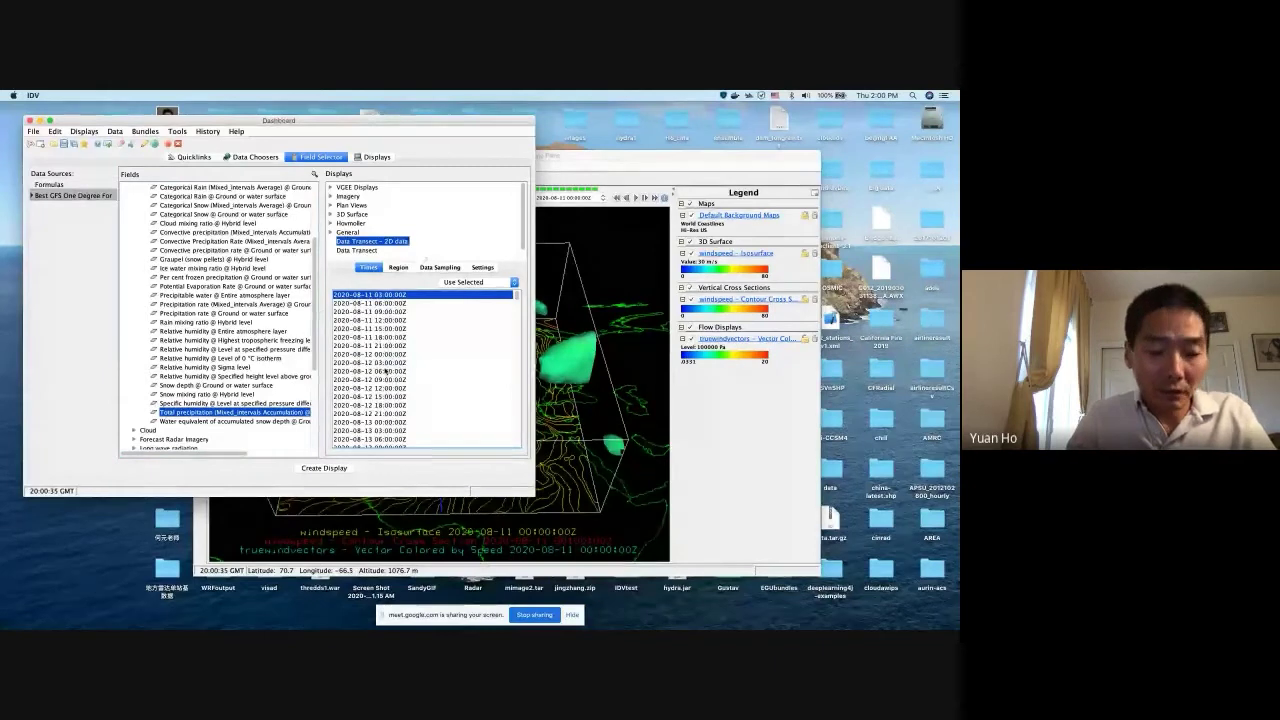
shift+click(386, 371)
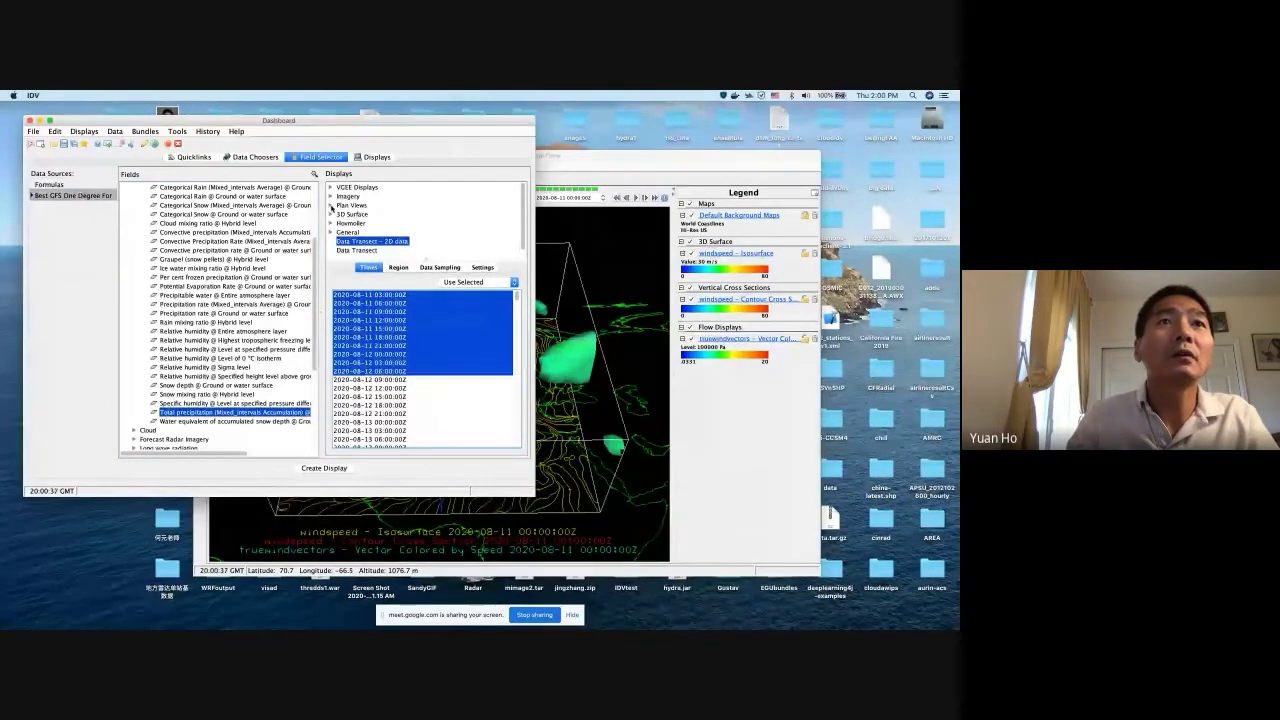
click(330, 205)
click(390, 223)
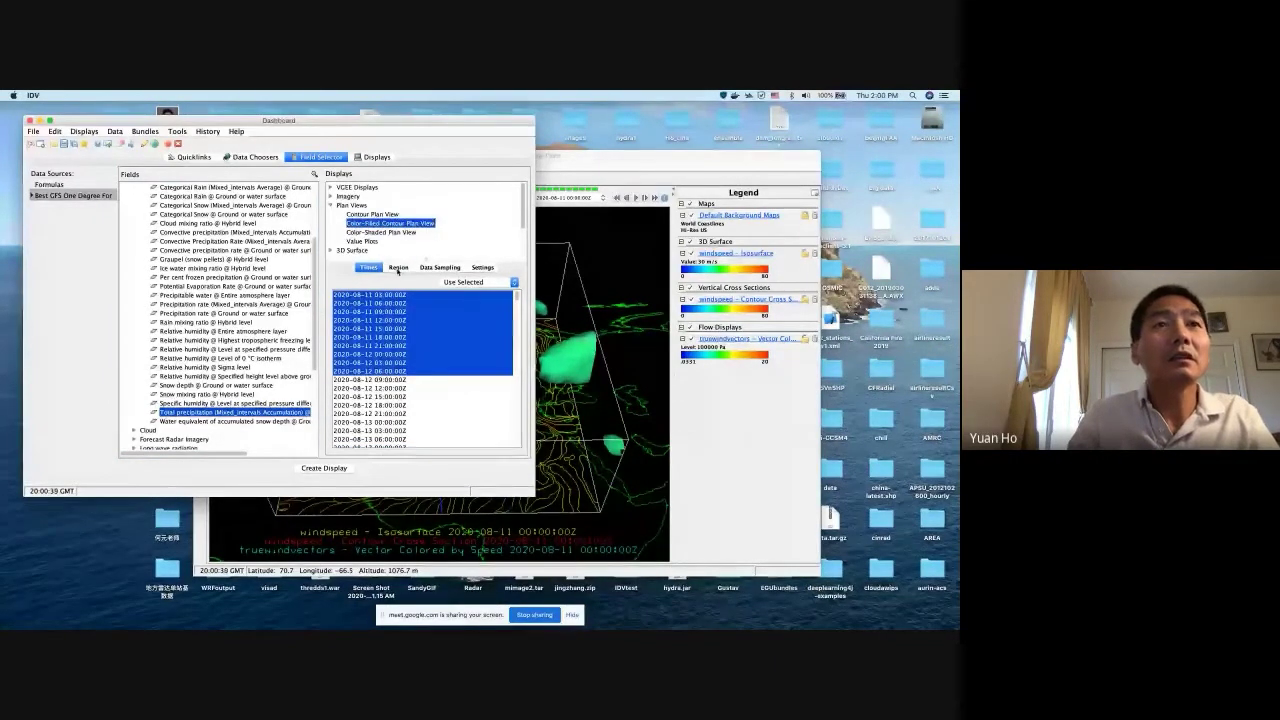
click(398, 268)
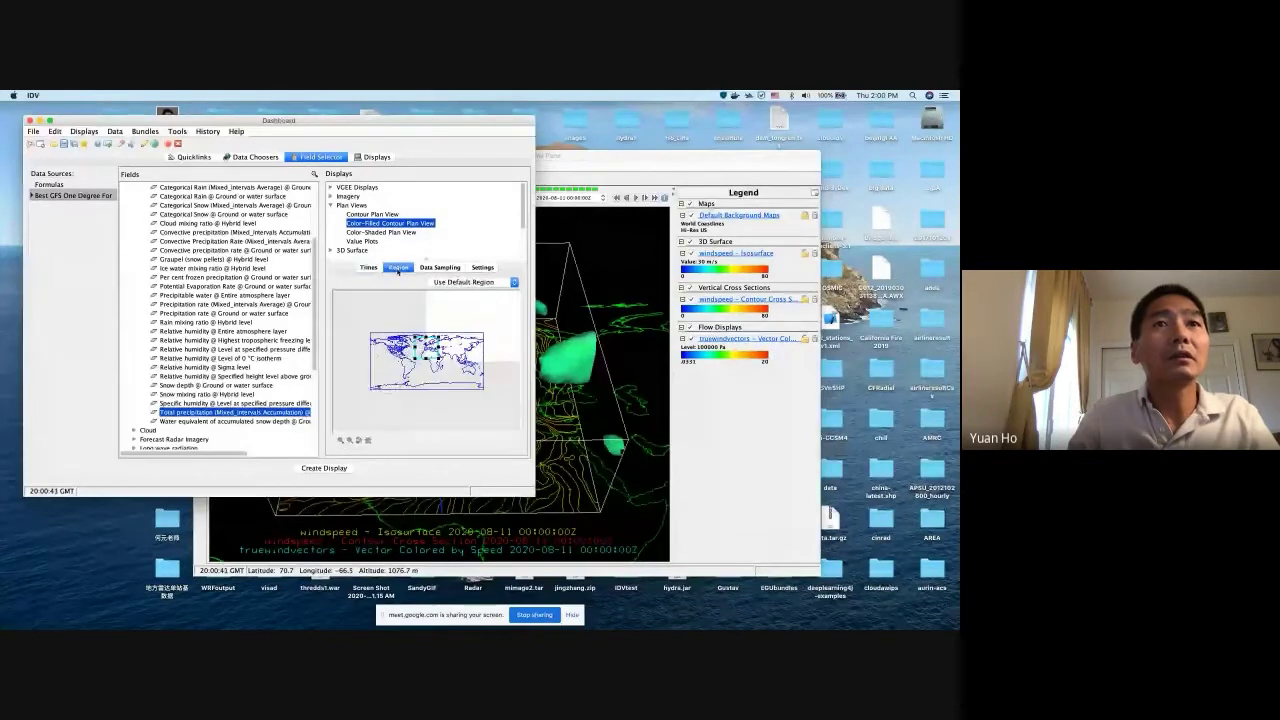
click(438, 268)
click(368, 268)
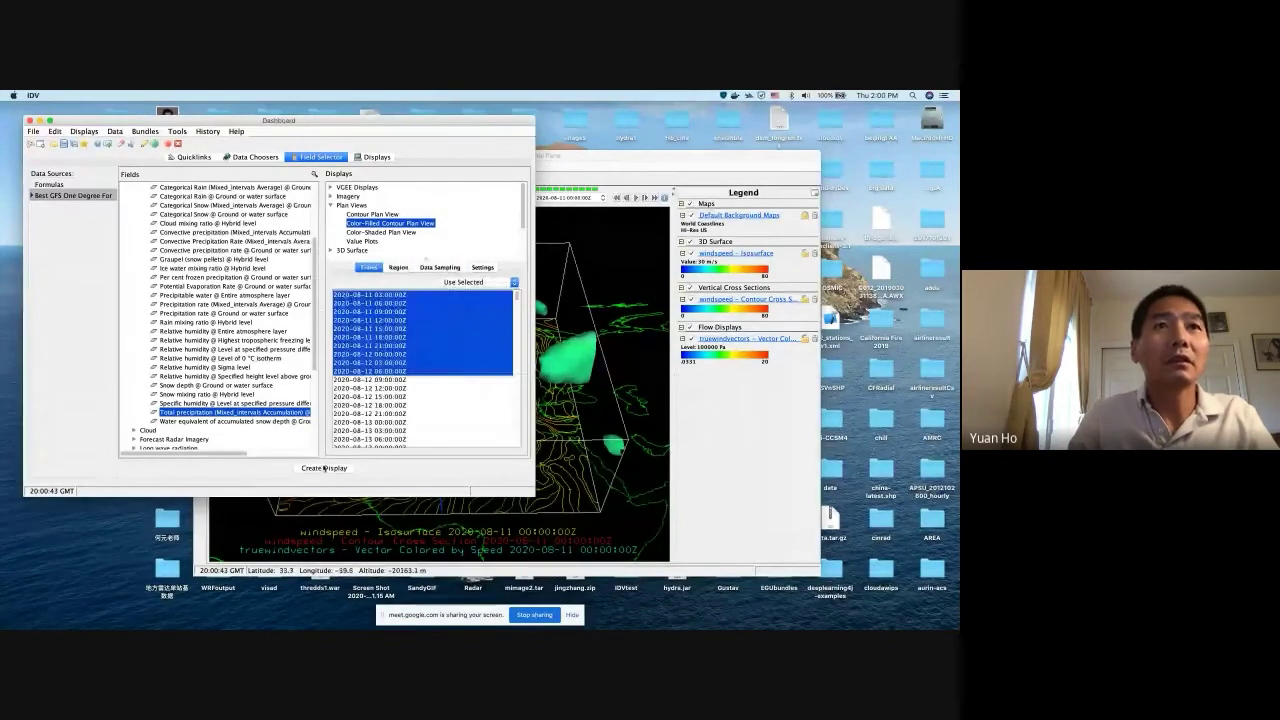
click(324, 468)
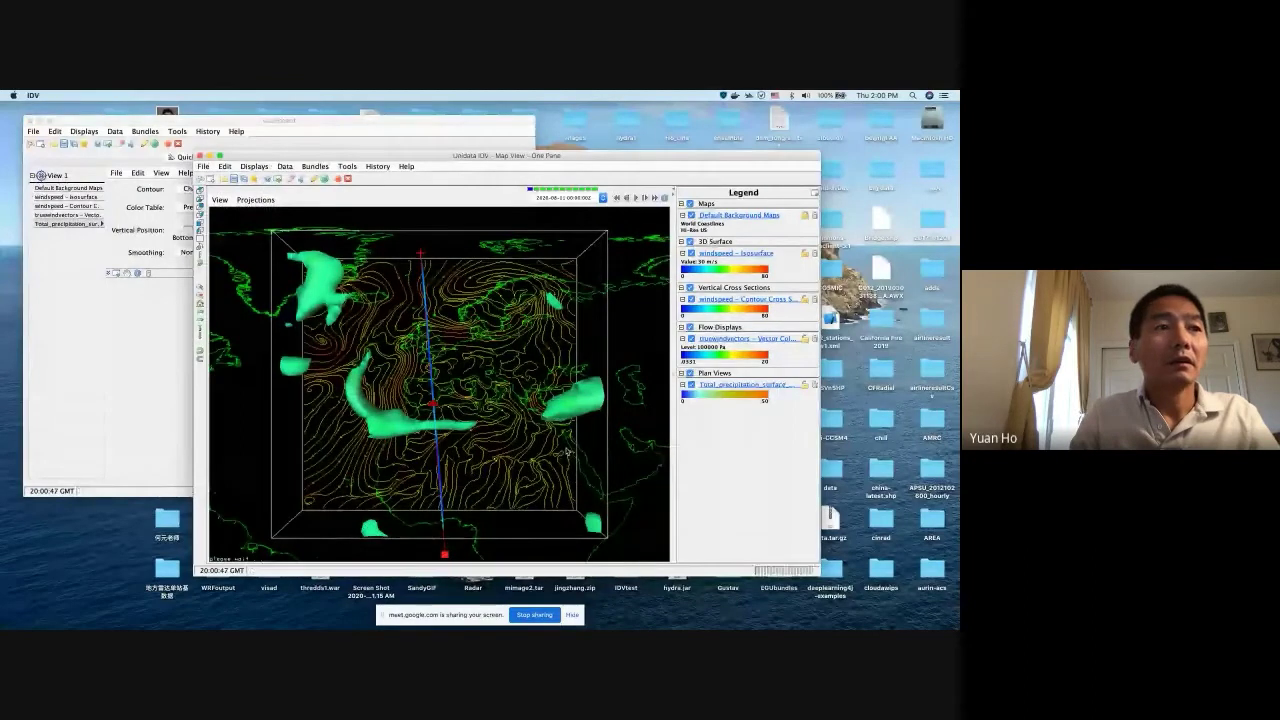
Play the map view's time animation and remove the total precipitation display
drag(560, 456, 646, 232)
click(635, 197)
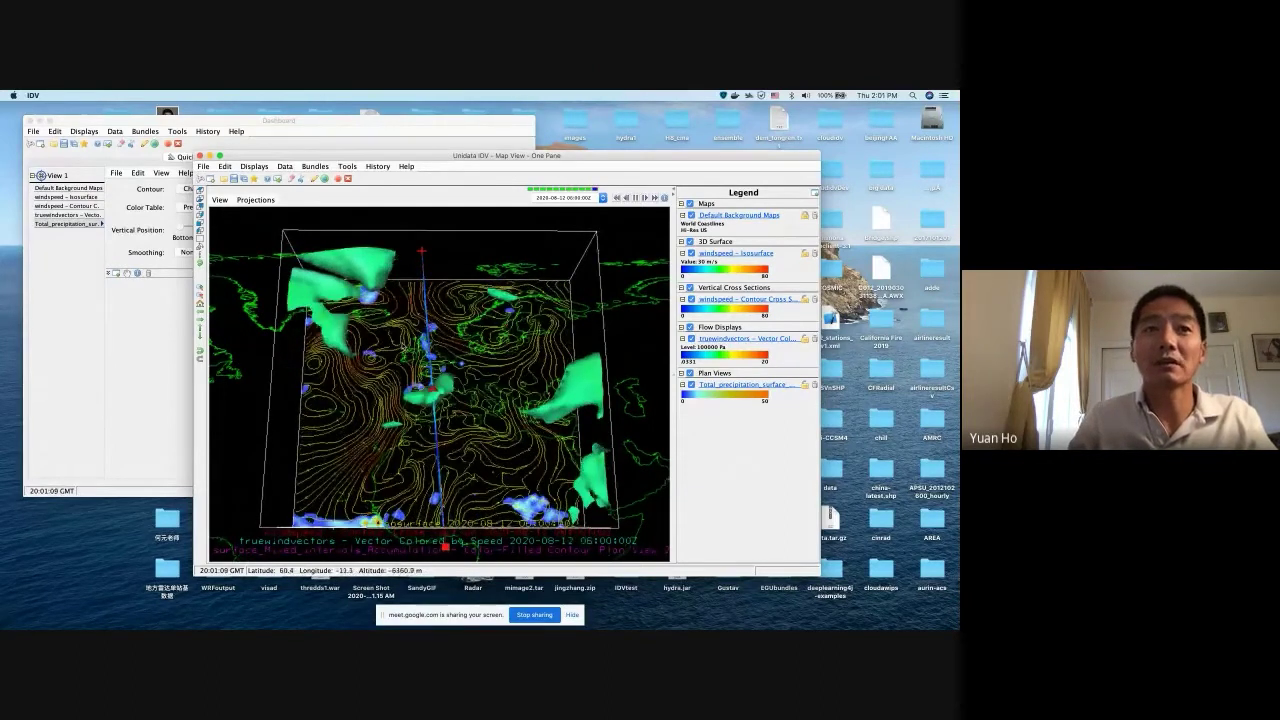
click(815, 385)
click(61, 312)
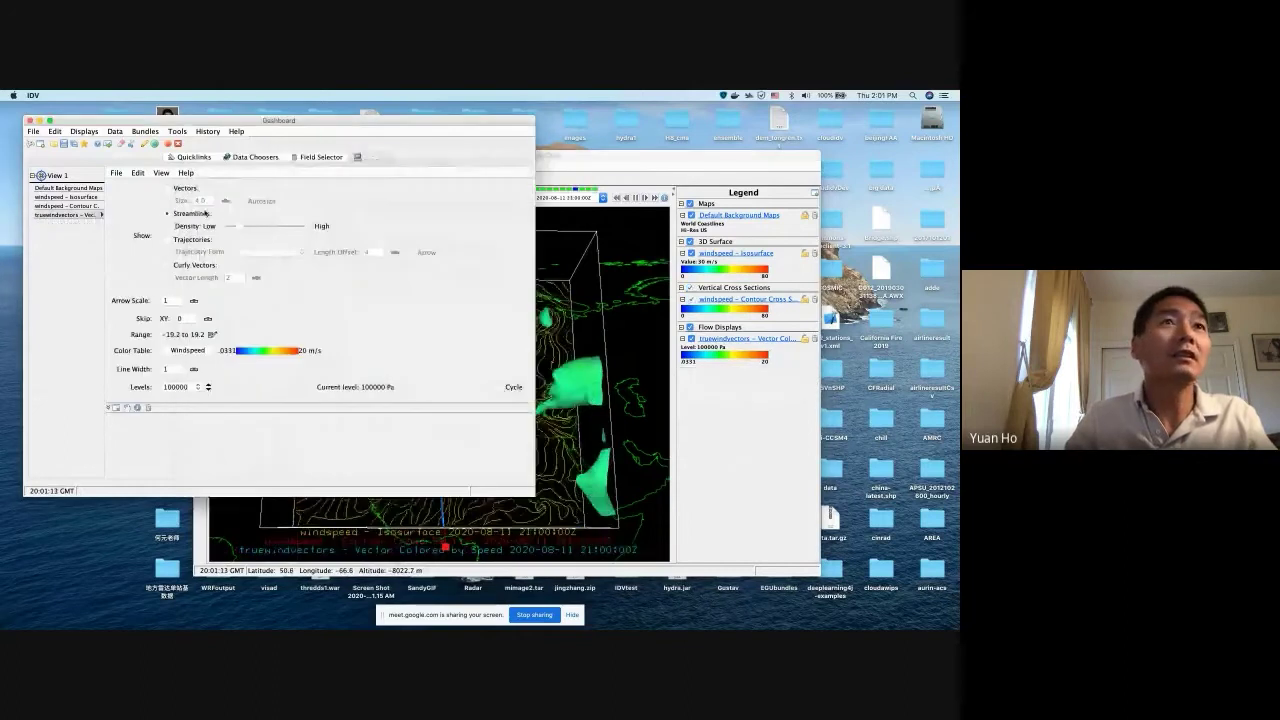
click(315, 157)
scroll(152, 241, up, 3)
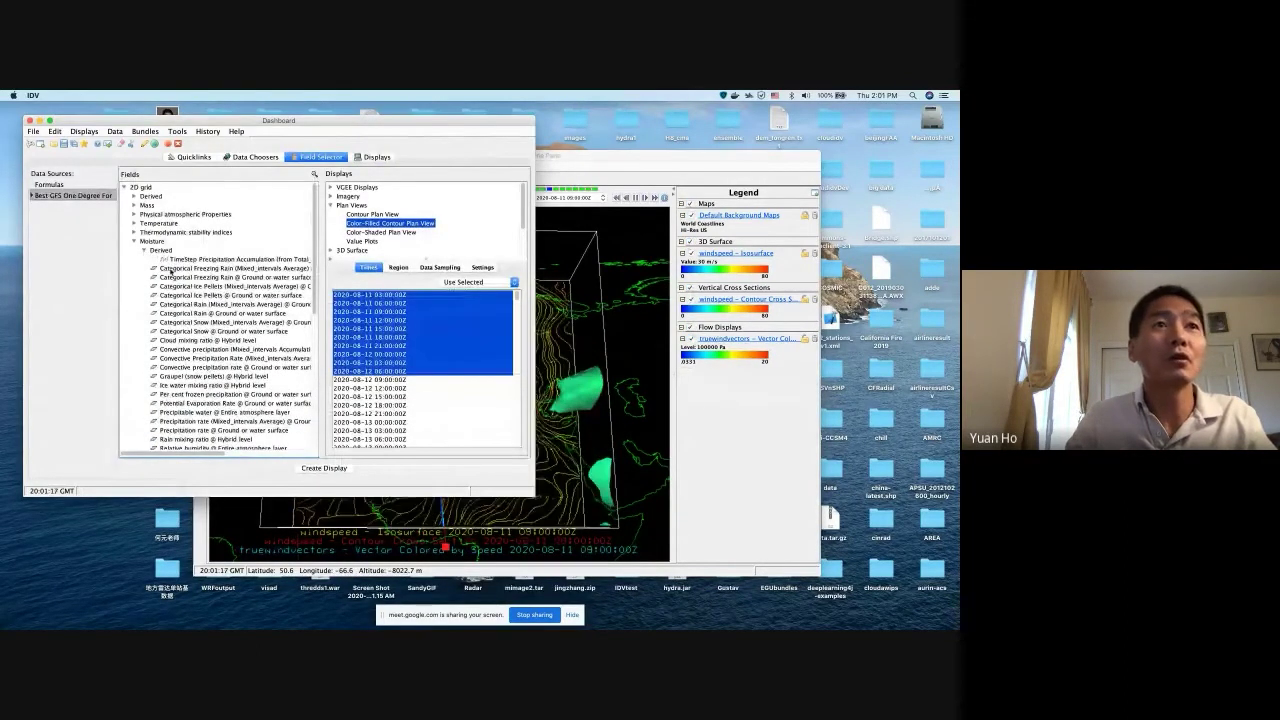
click(195, 260)
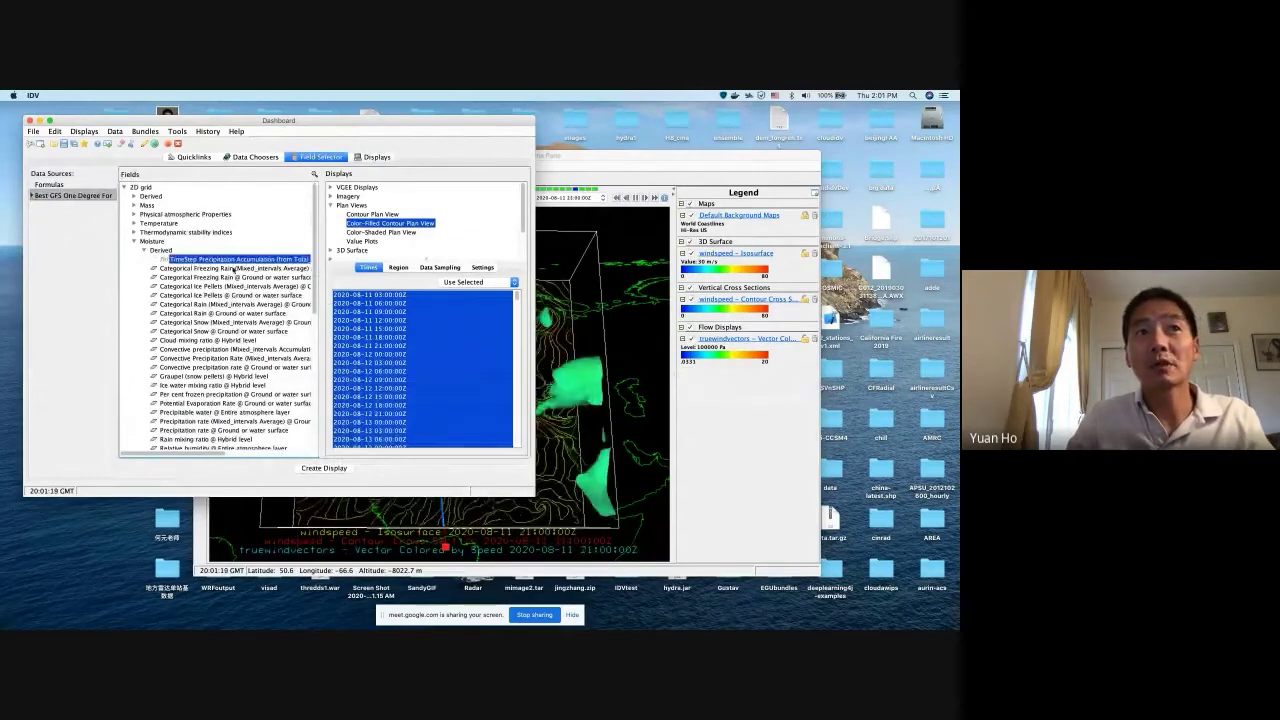
click(395, 294)
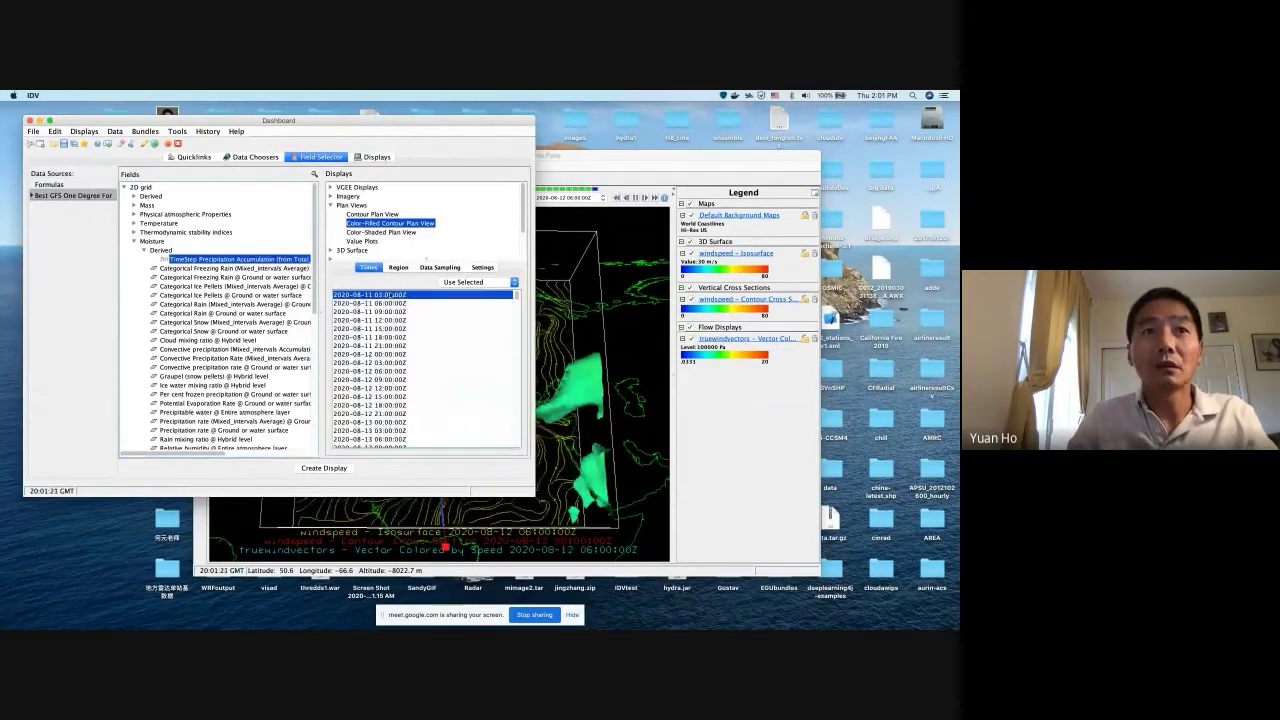
shift+click(395, 388)
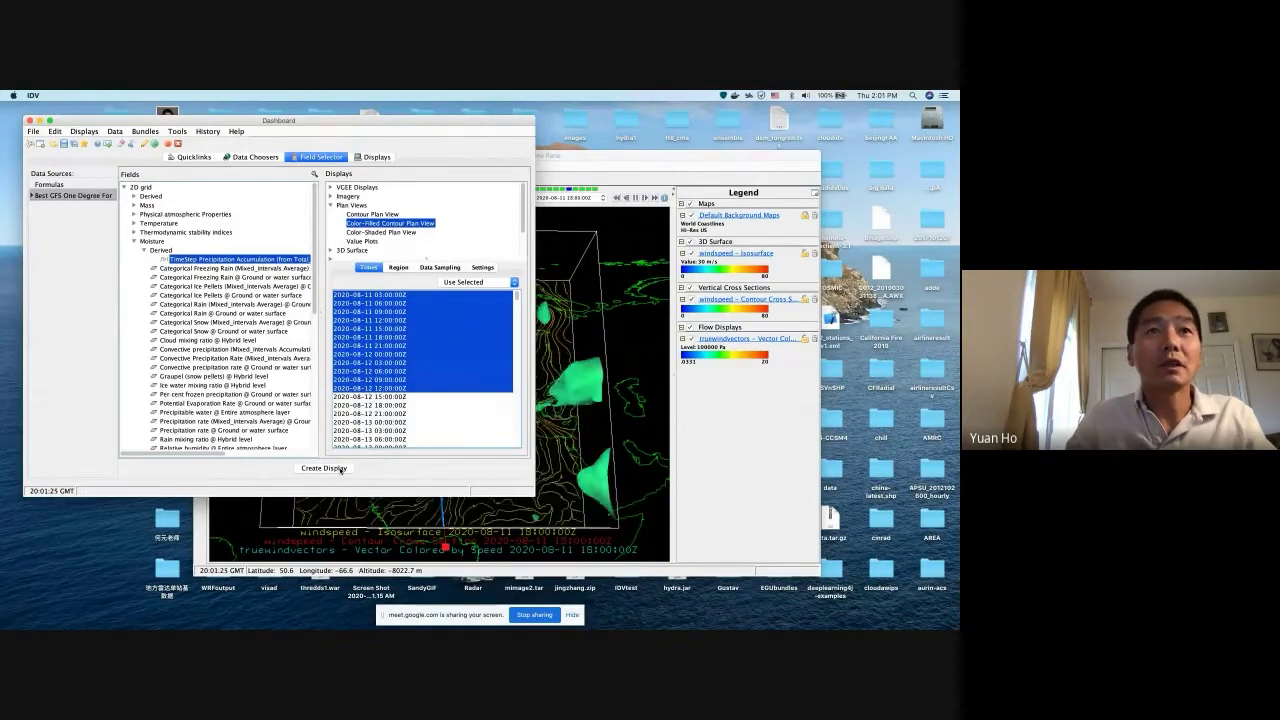
click(397, 268)
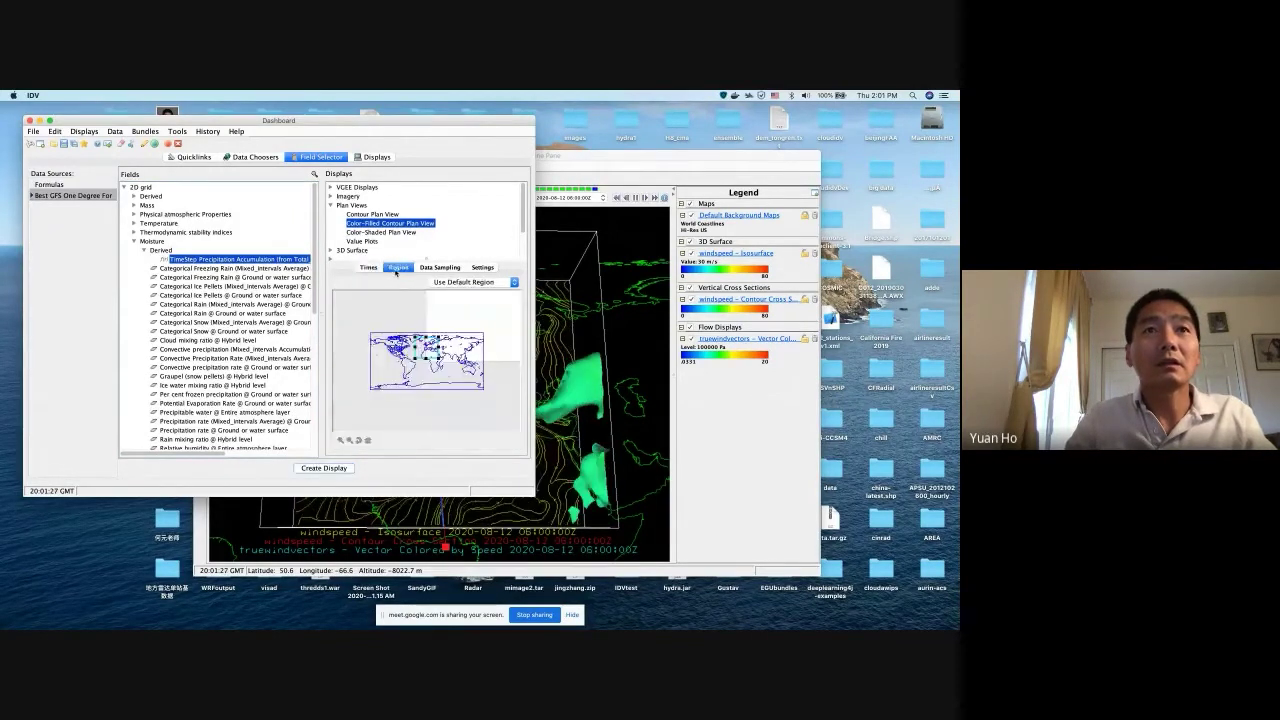
click(369, 268)
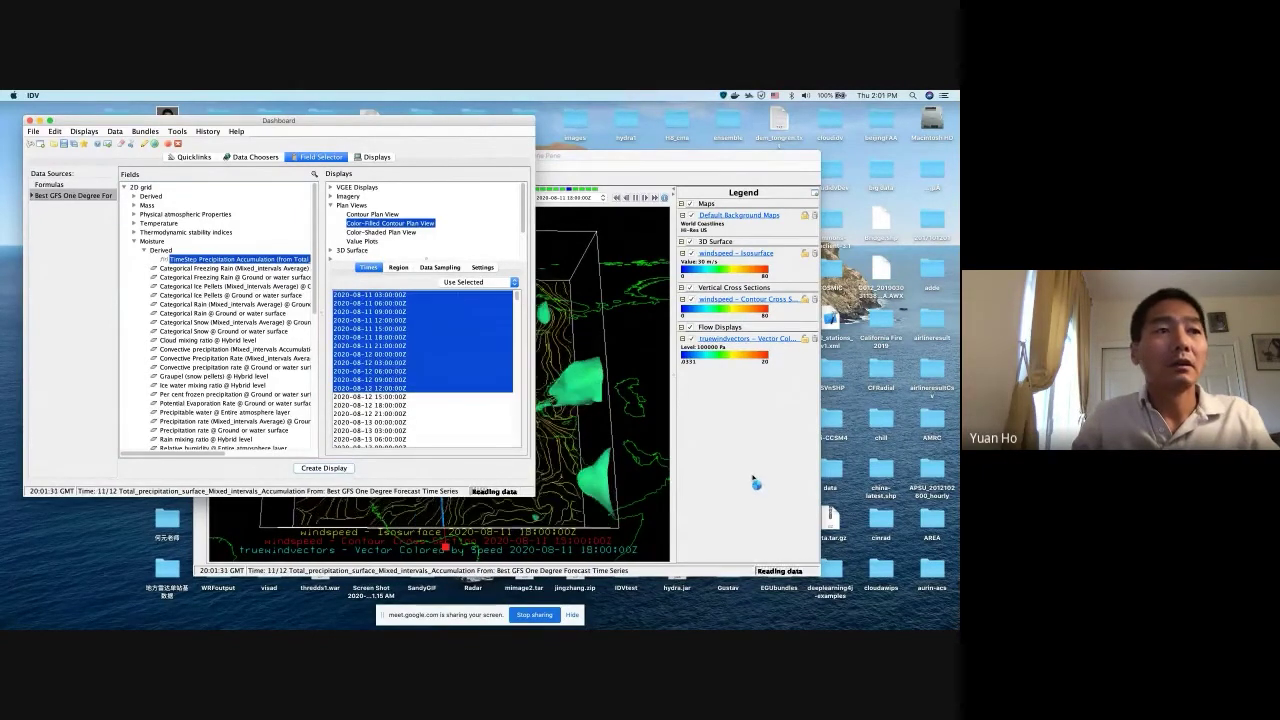
Return the animation to its first time and hide the wind speed isosurface in the map view
click(615, 198)
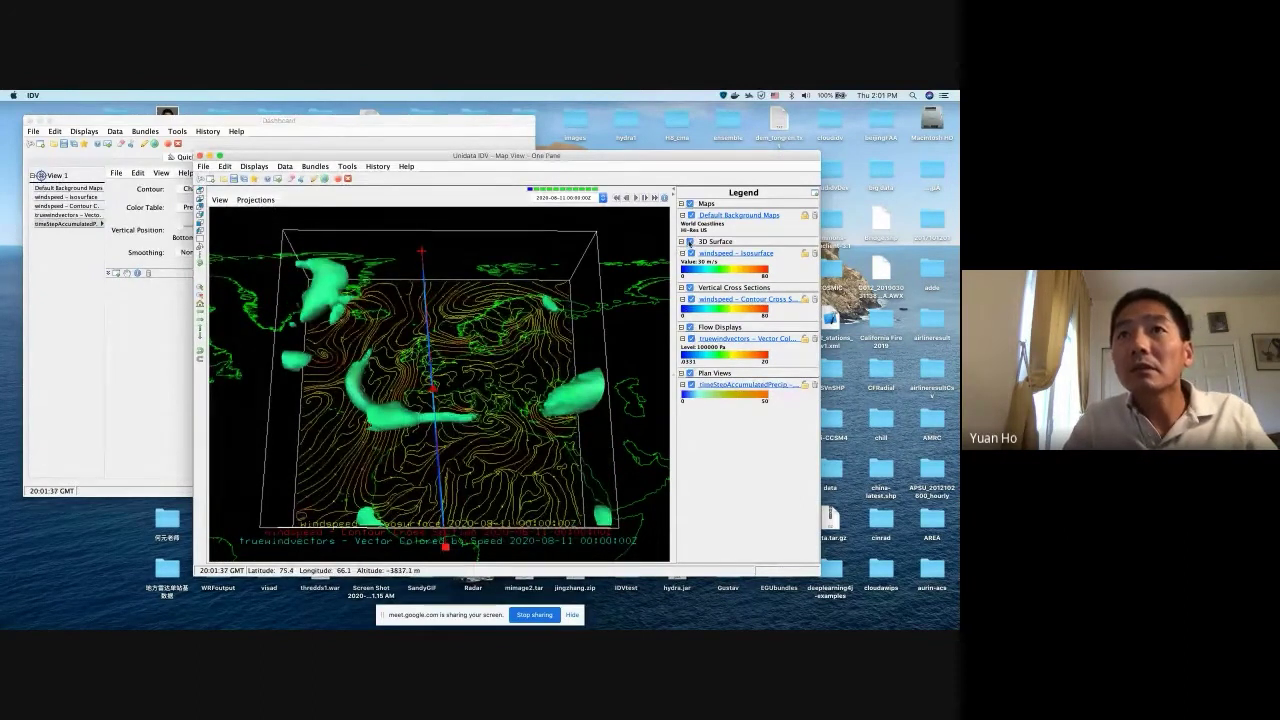
click(689, 242)
right_drag(531, 408, 519, 436)
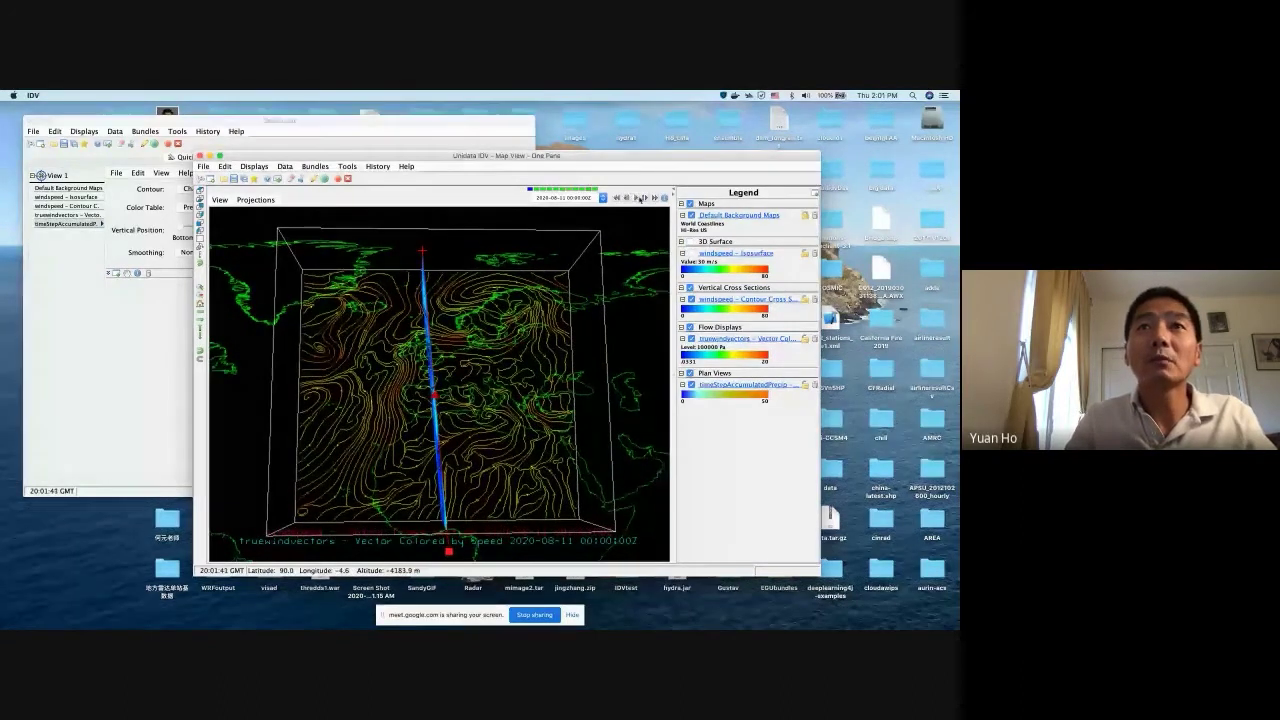
click(645, 198)
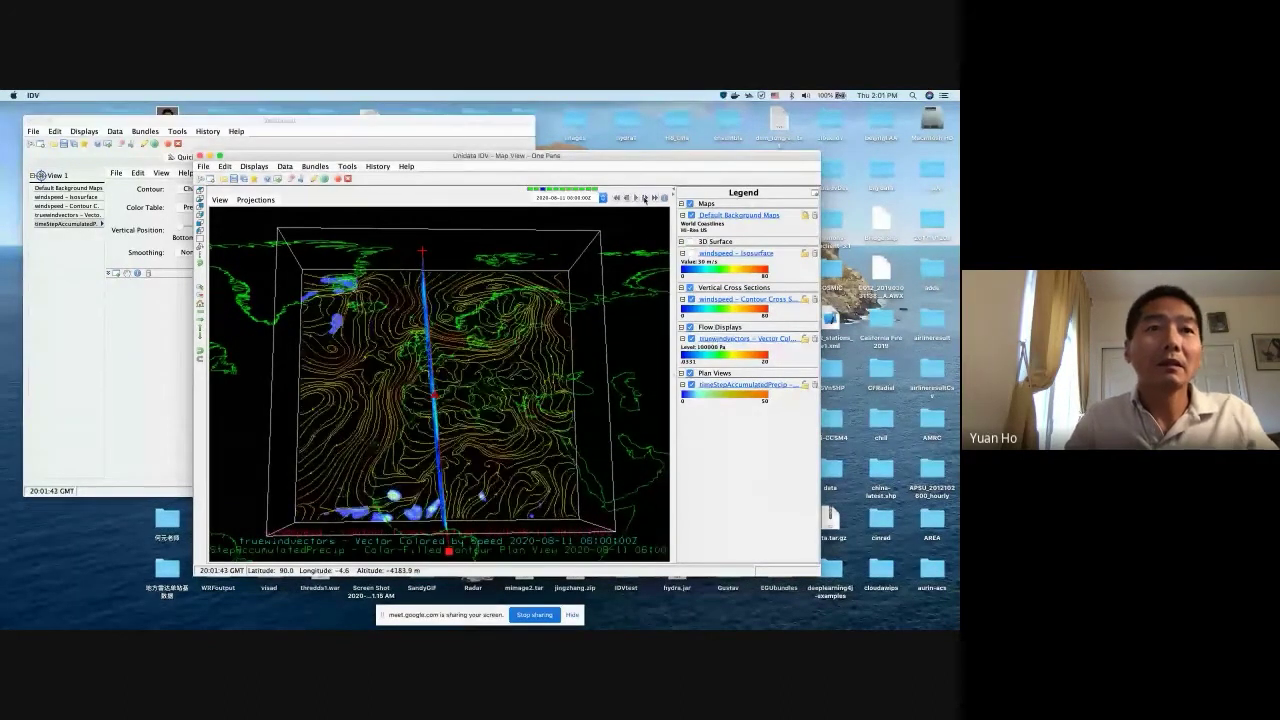
click(645, 198)
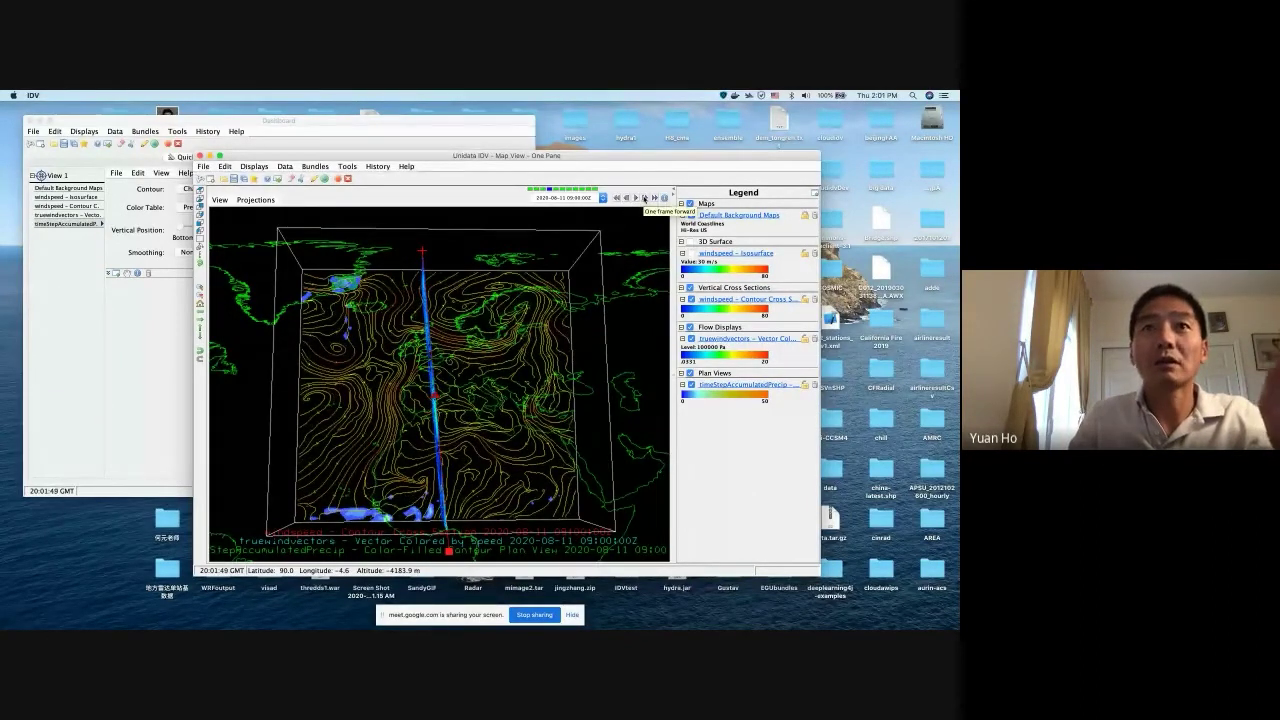
click(590, 196)
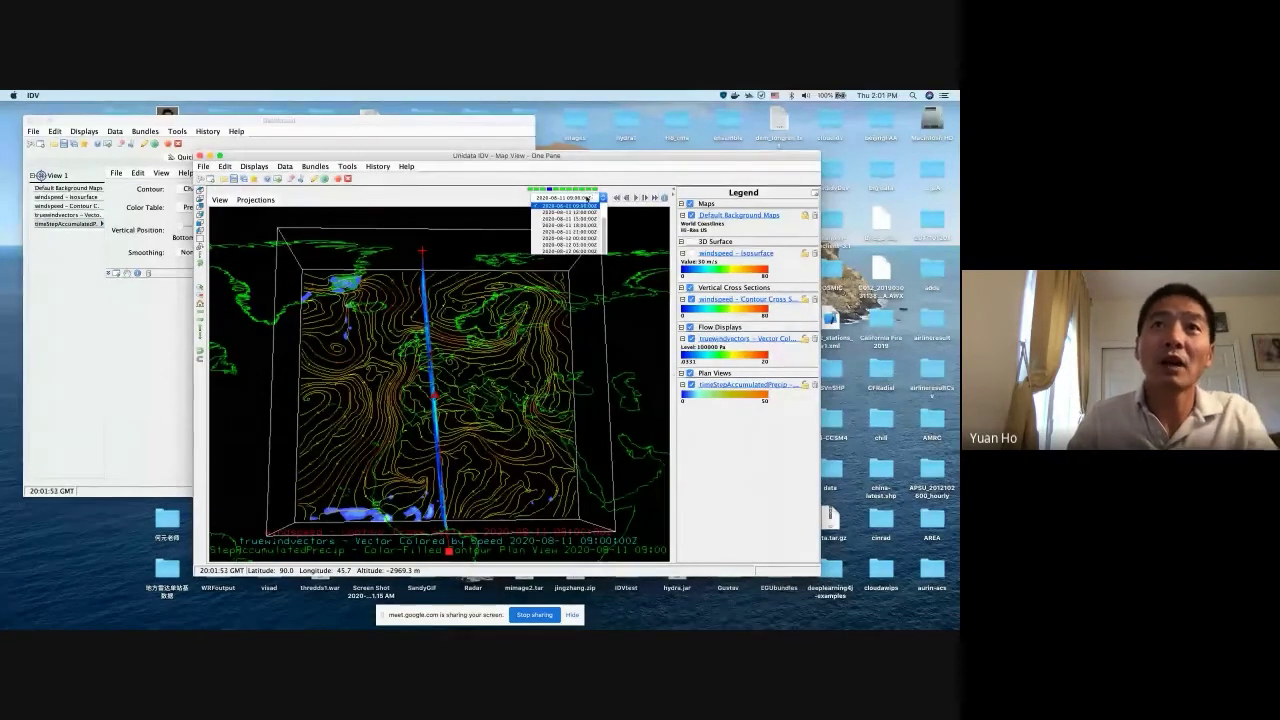
click(626, 173)
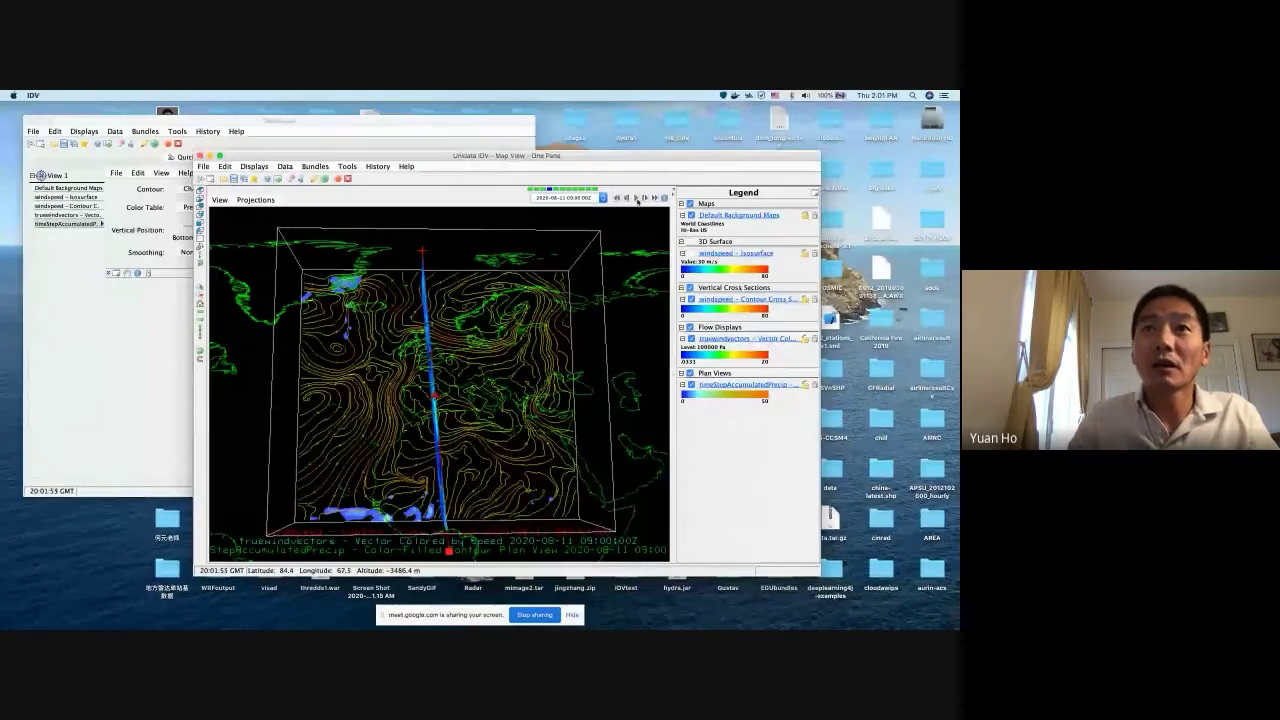
click(645, 197)
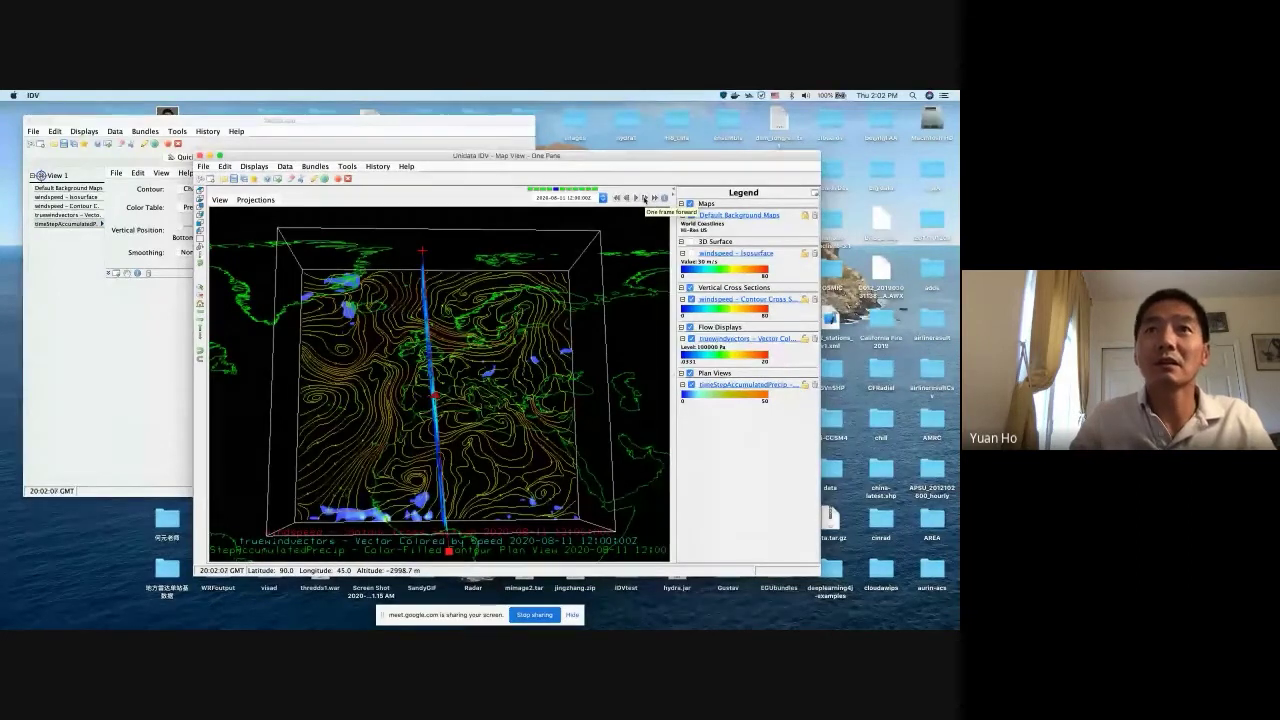
click(645, 197)
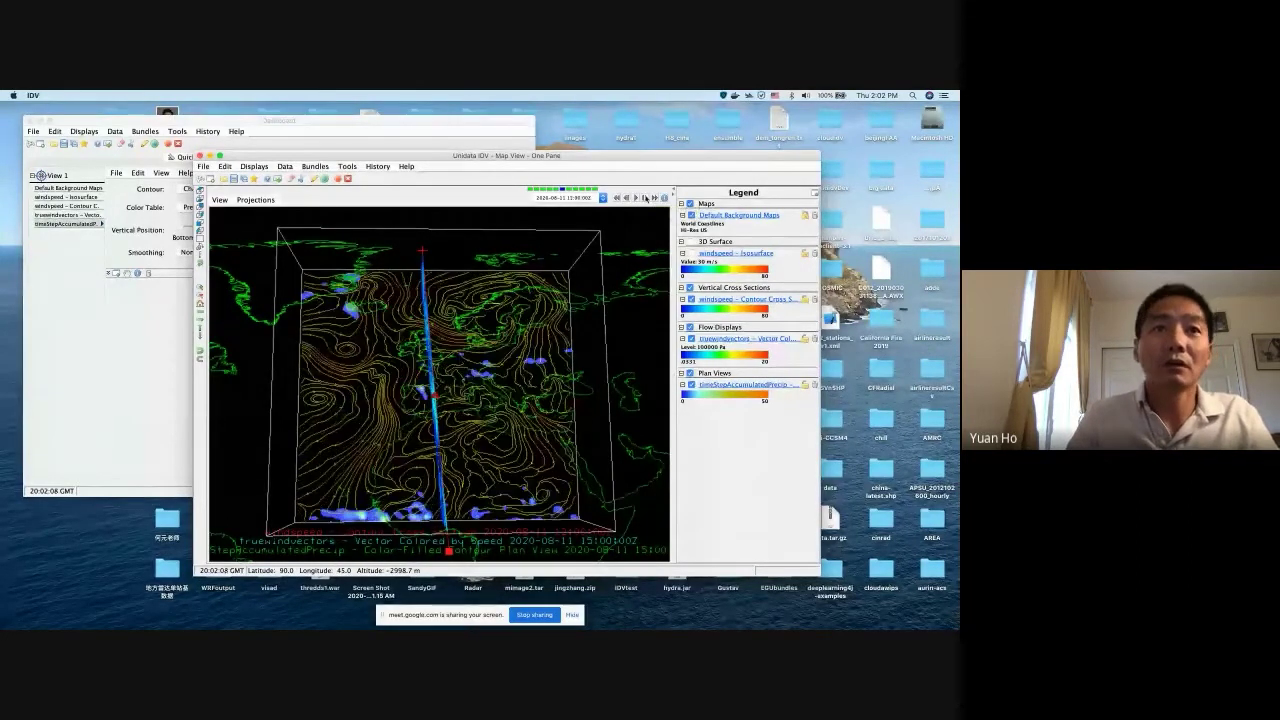
click(645, 197)
click(645, 197)
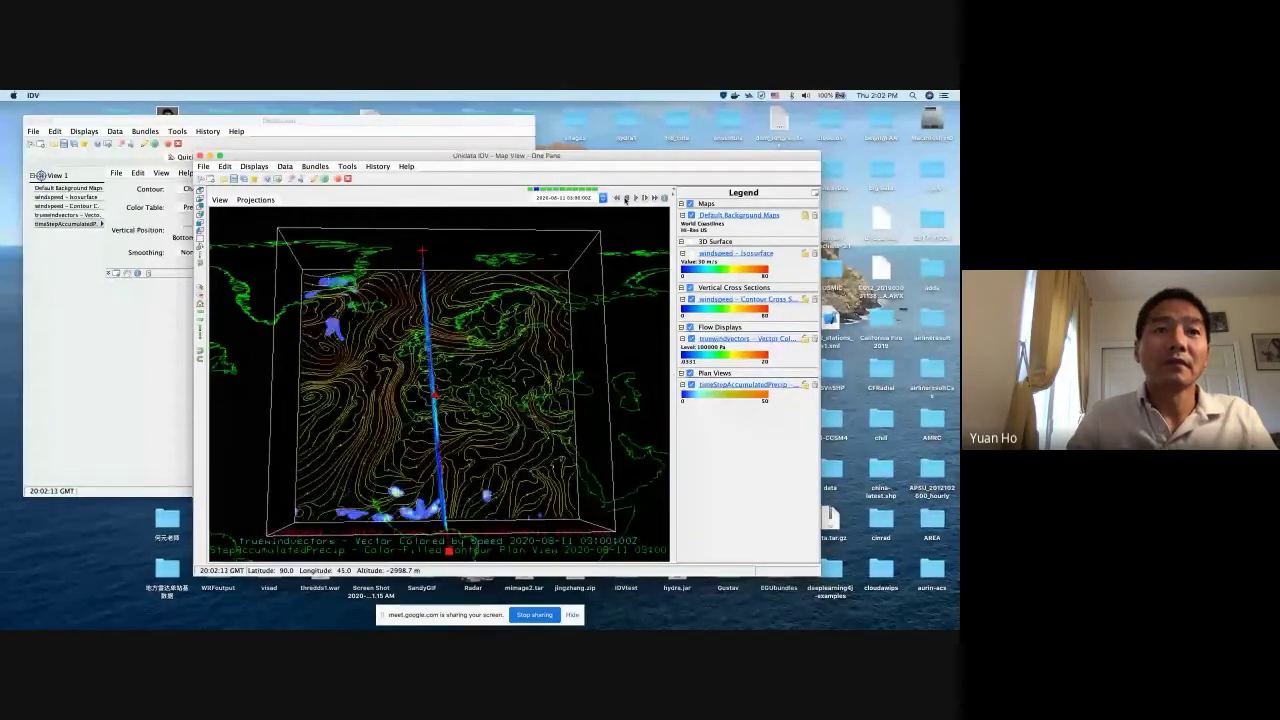
Orbit the map view to examine the wind speed cross section and streamlines from low and high angles
drag(593, 476, 557, 333)
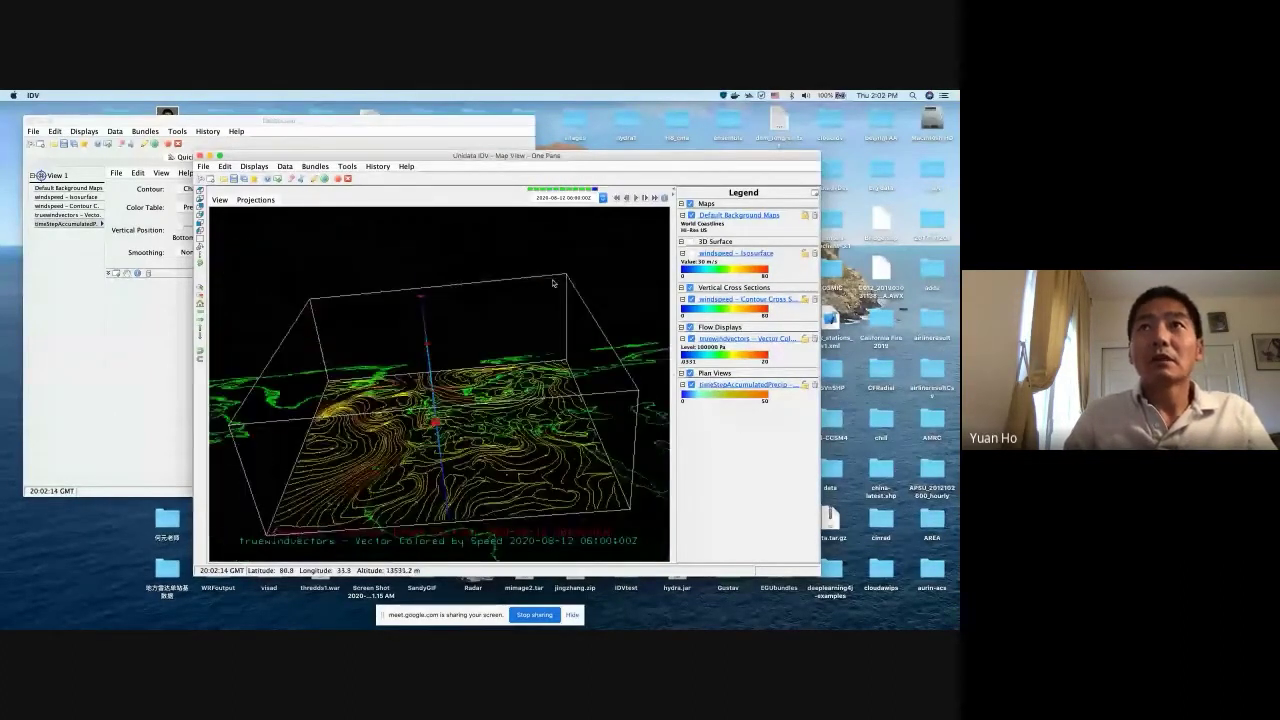
drag(553, 283, 531, 361)
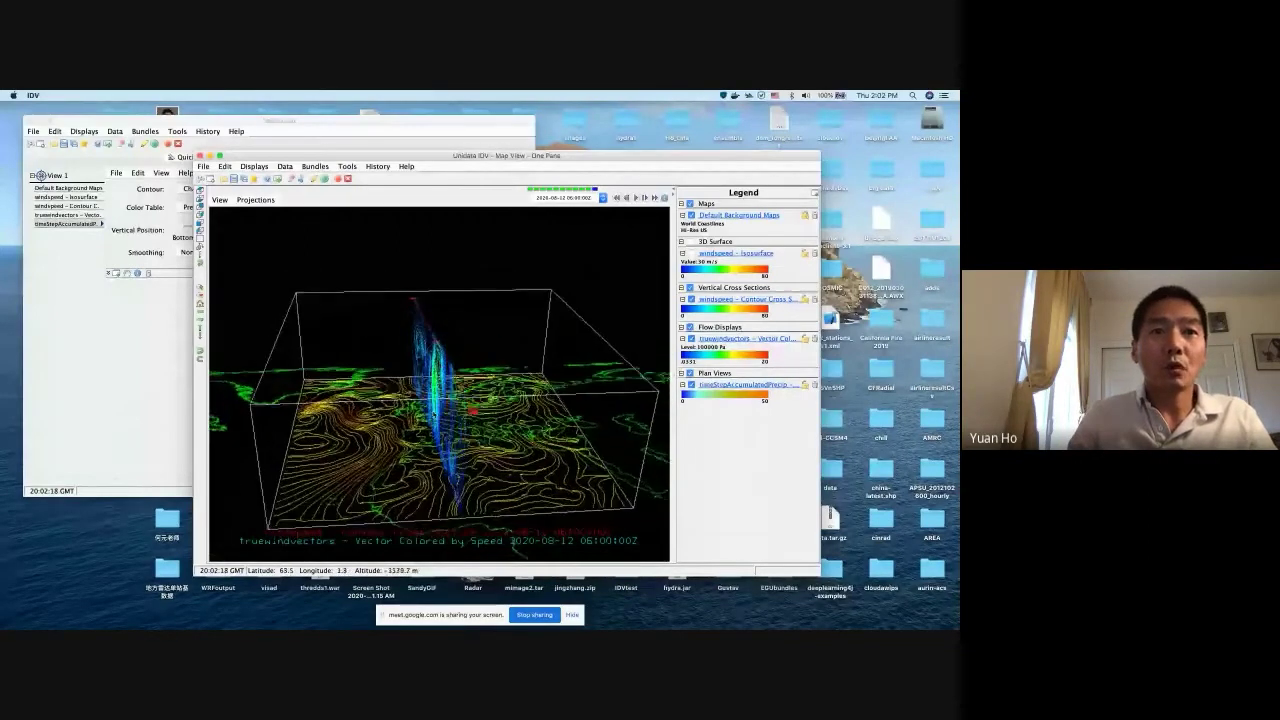
drag(420, 400, 449, 515)
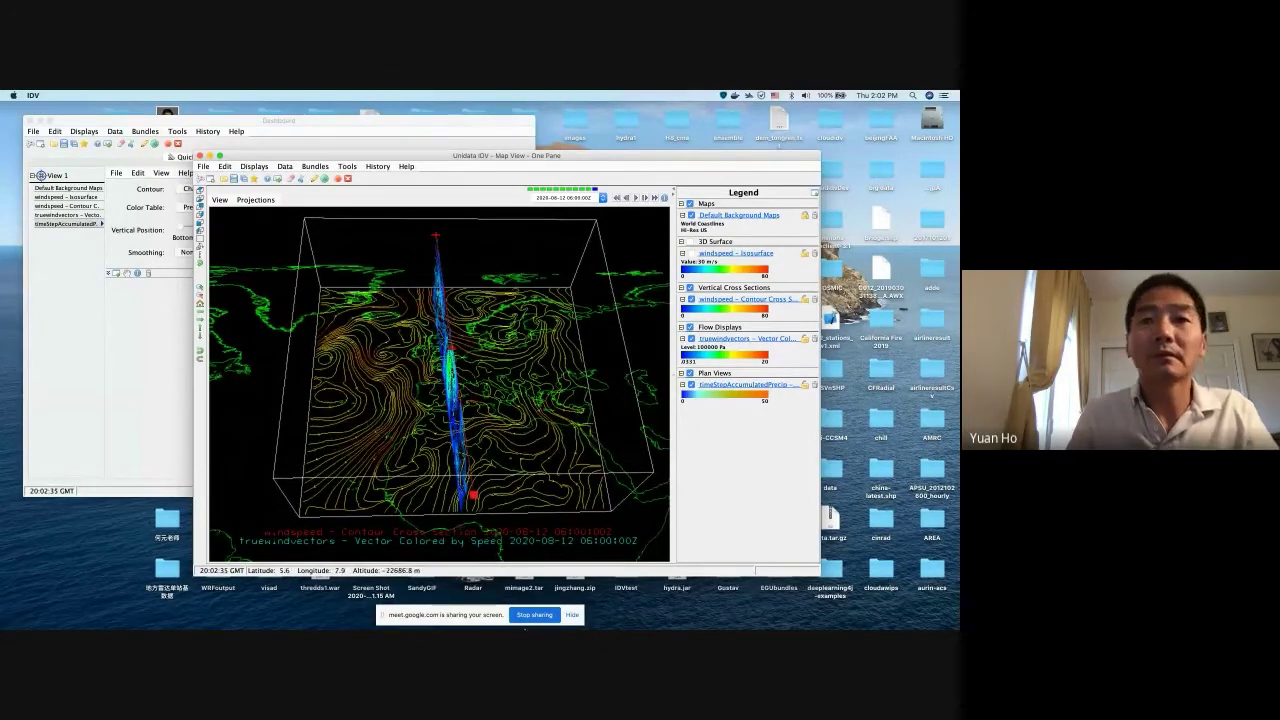
Switch to Chrome to check the Google Meet session, and return to the IDV Dashboard
mouse_move(840, 614)
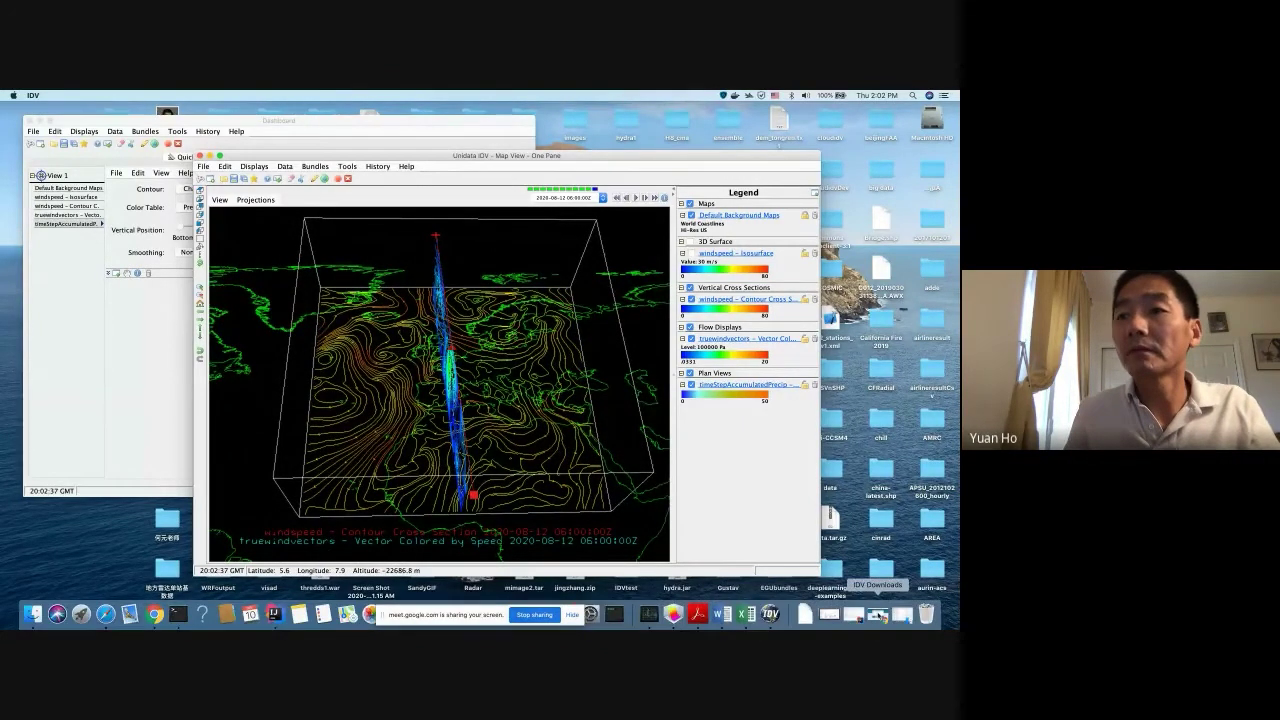
click(880, 614)
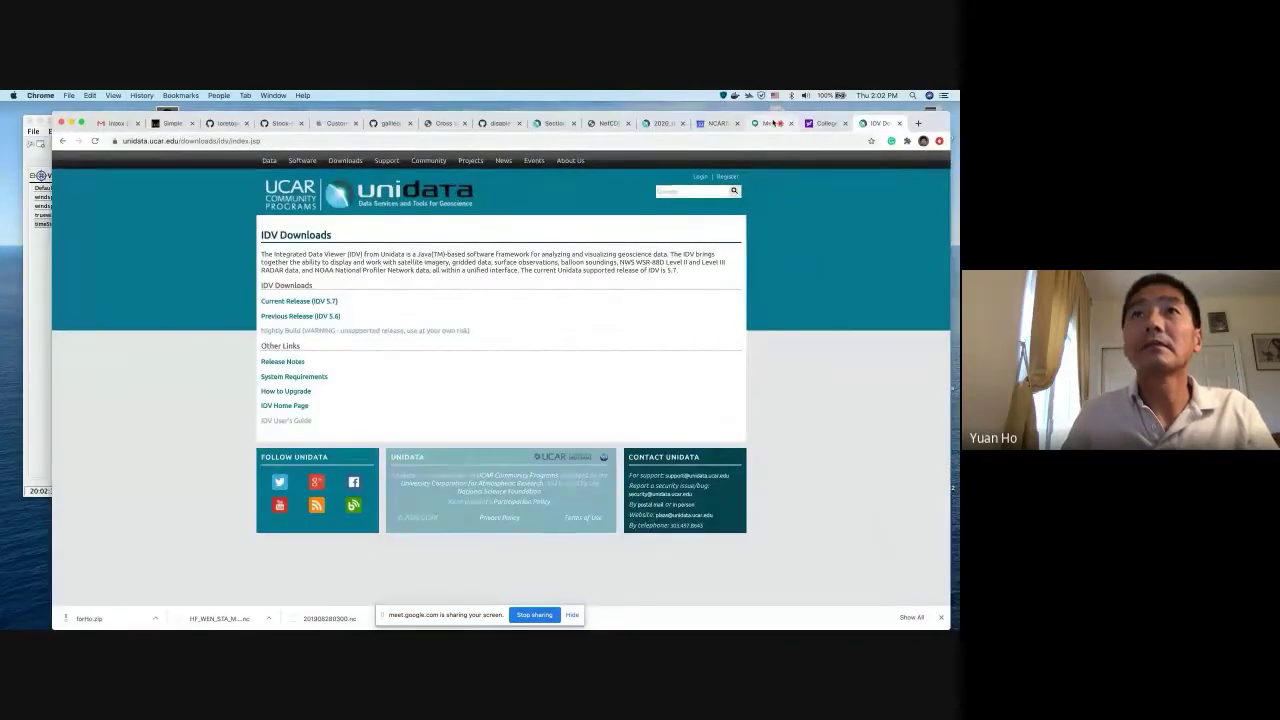
key(ctrl+shift+Tab)
key(ctrl+shift+Tab)
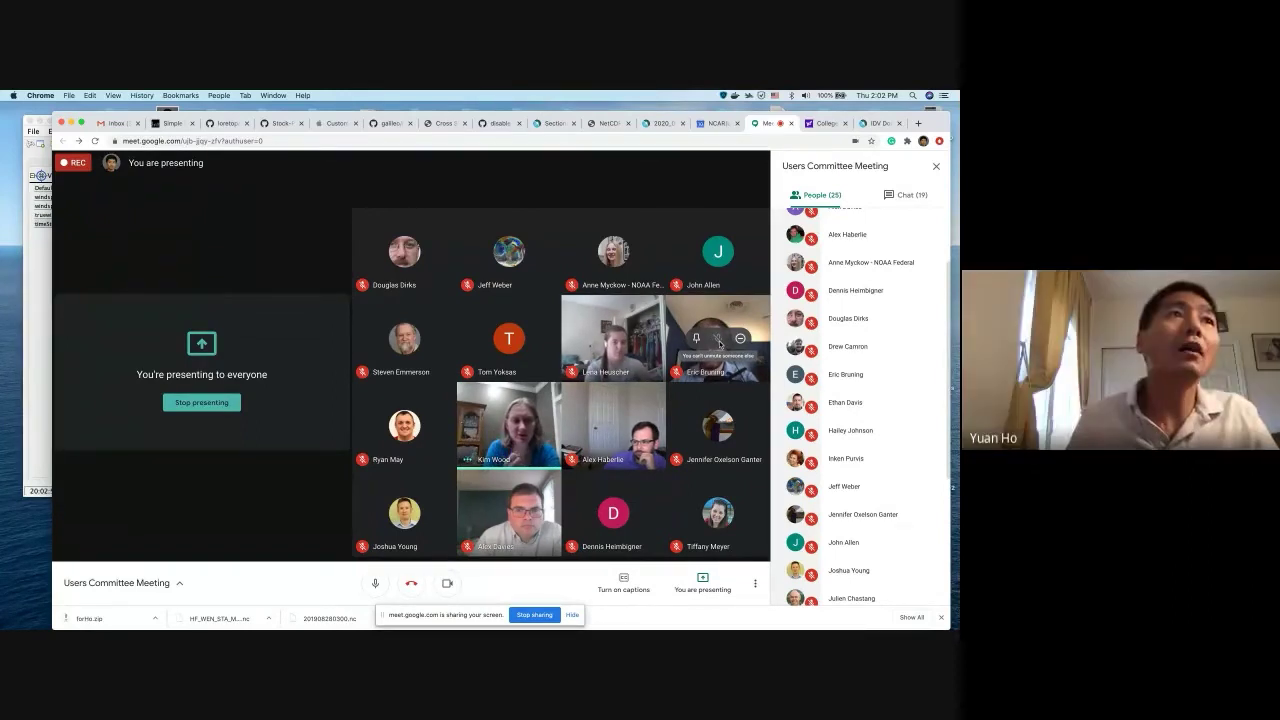
key(super+Tab)
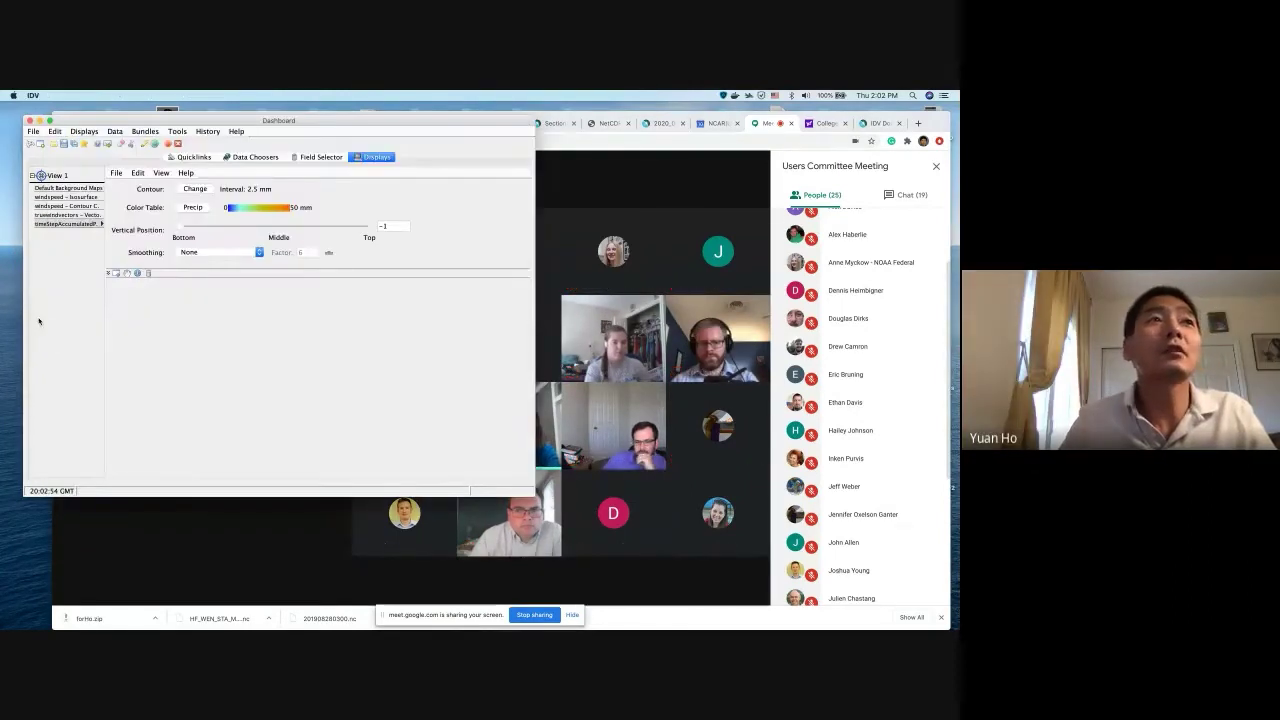
Look over the color table categories for the precipitation display, and inspect the Precip table in the Color Table Editor before closing it
click(253, 215)
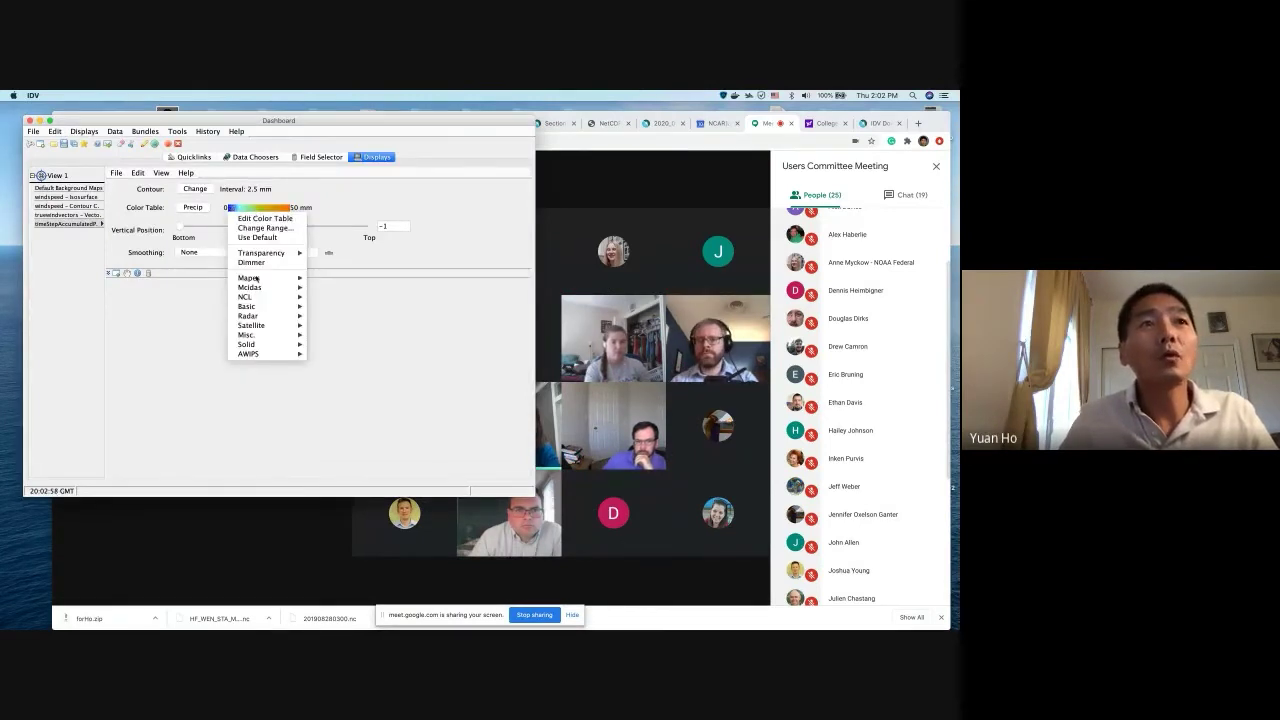
mouse_move(255, 280)
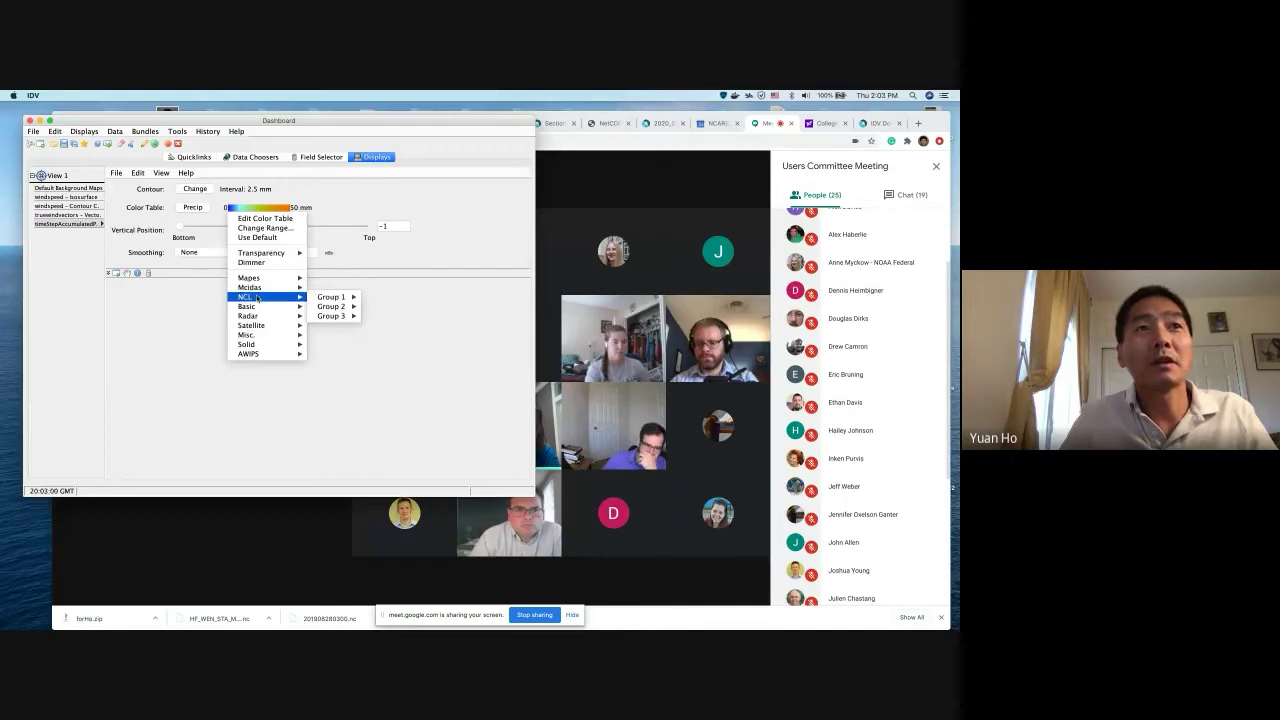
click(165, 310)
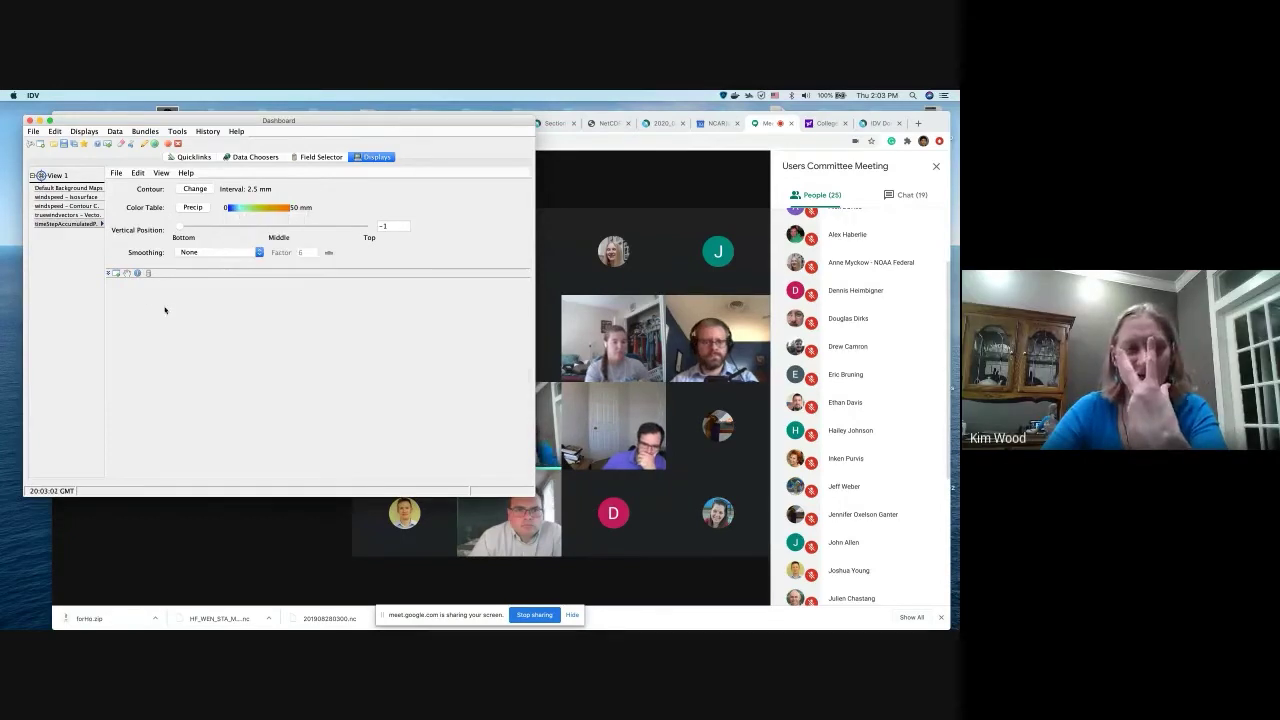
right_click(253, 209)
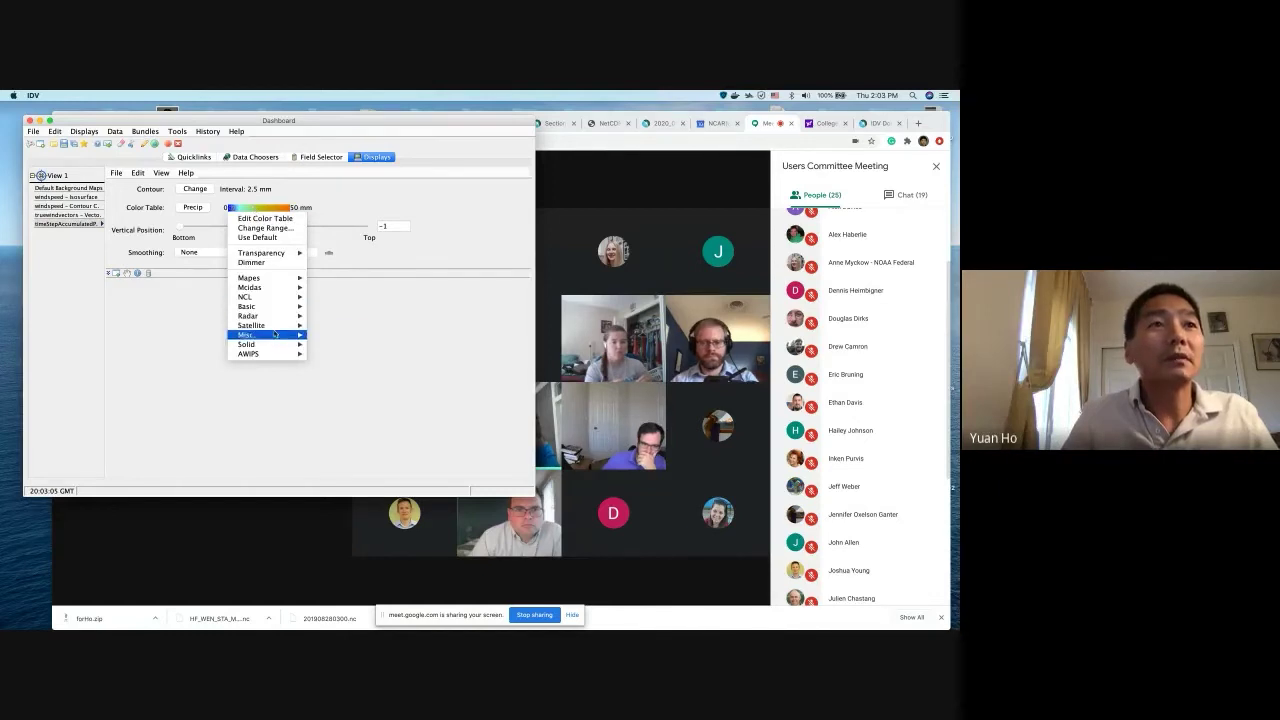
mouse_move(276, 330)
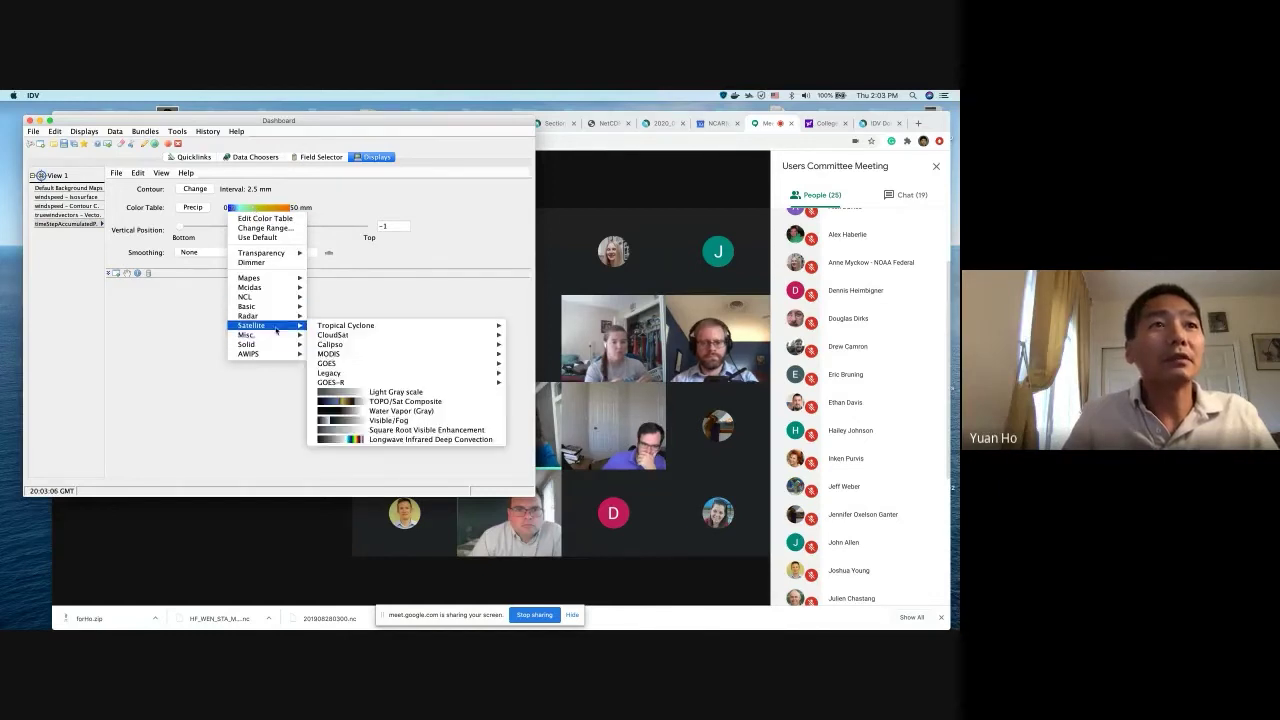
click(276, 220)
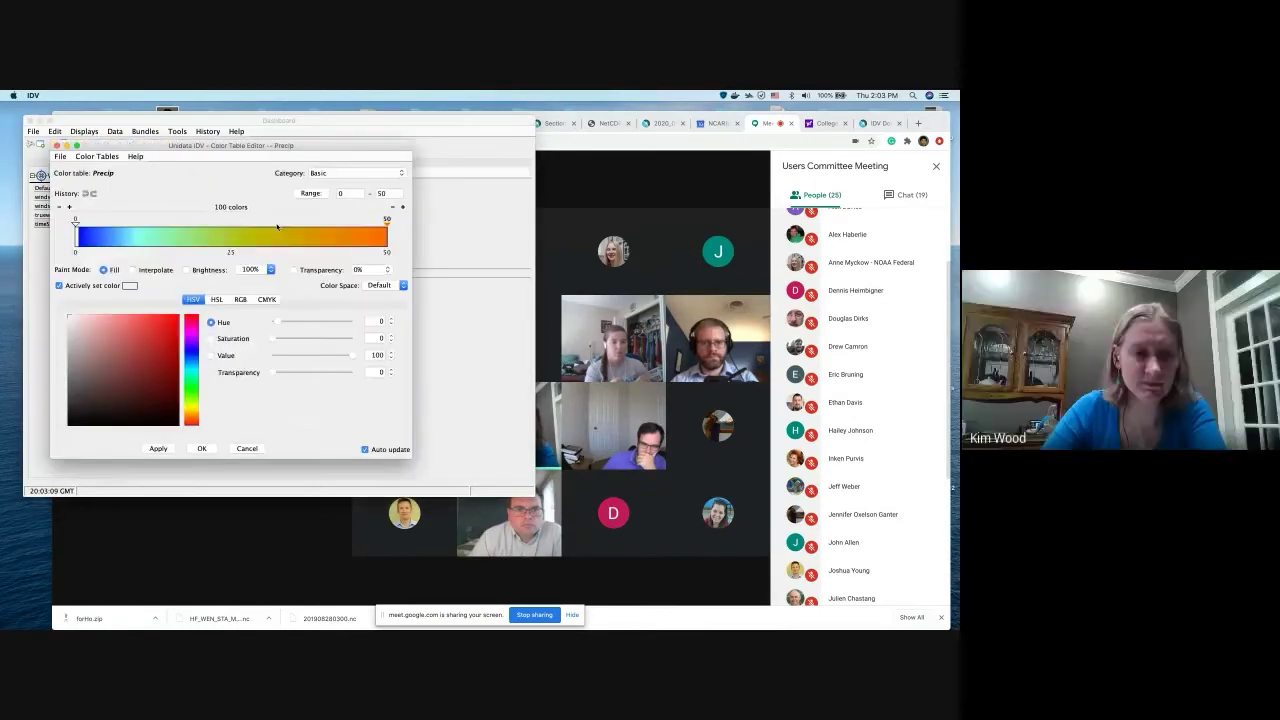
drag(318, 161, 411, 208)
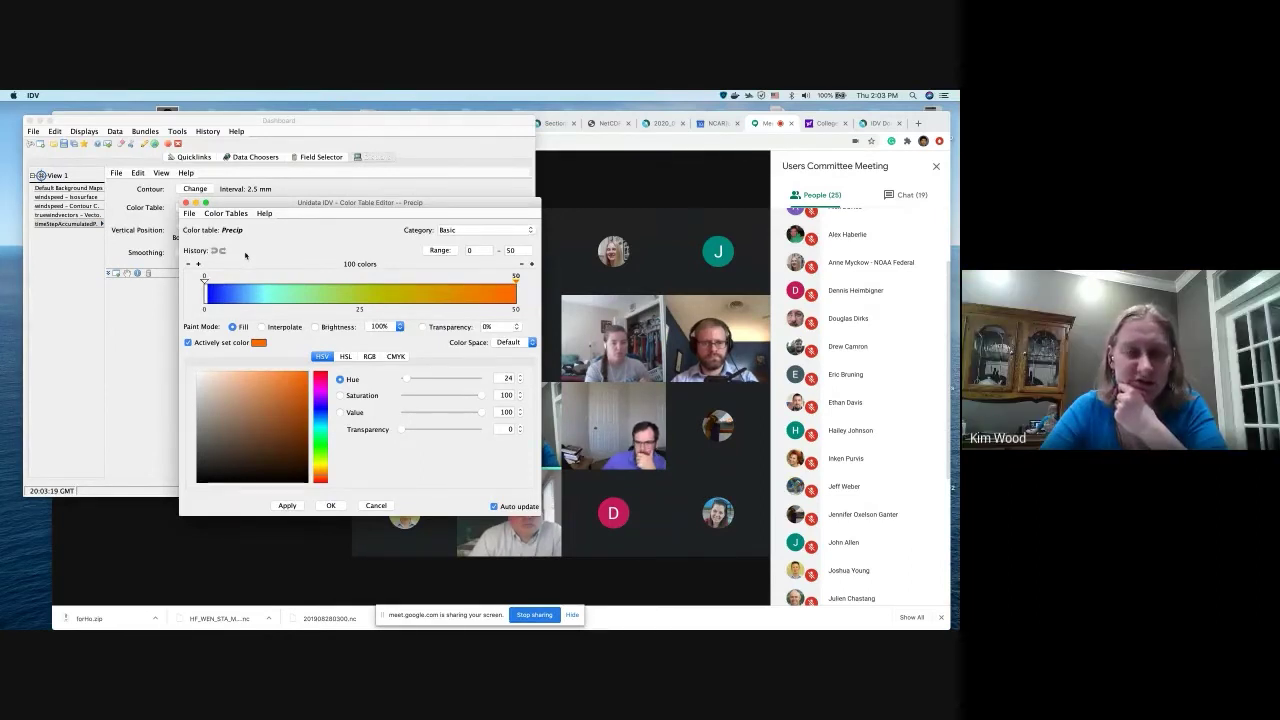
drag(275, 205, 170, 235)
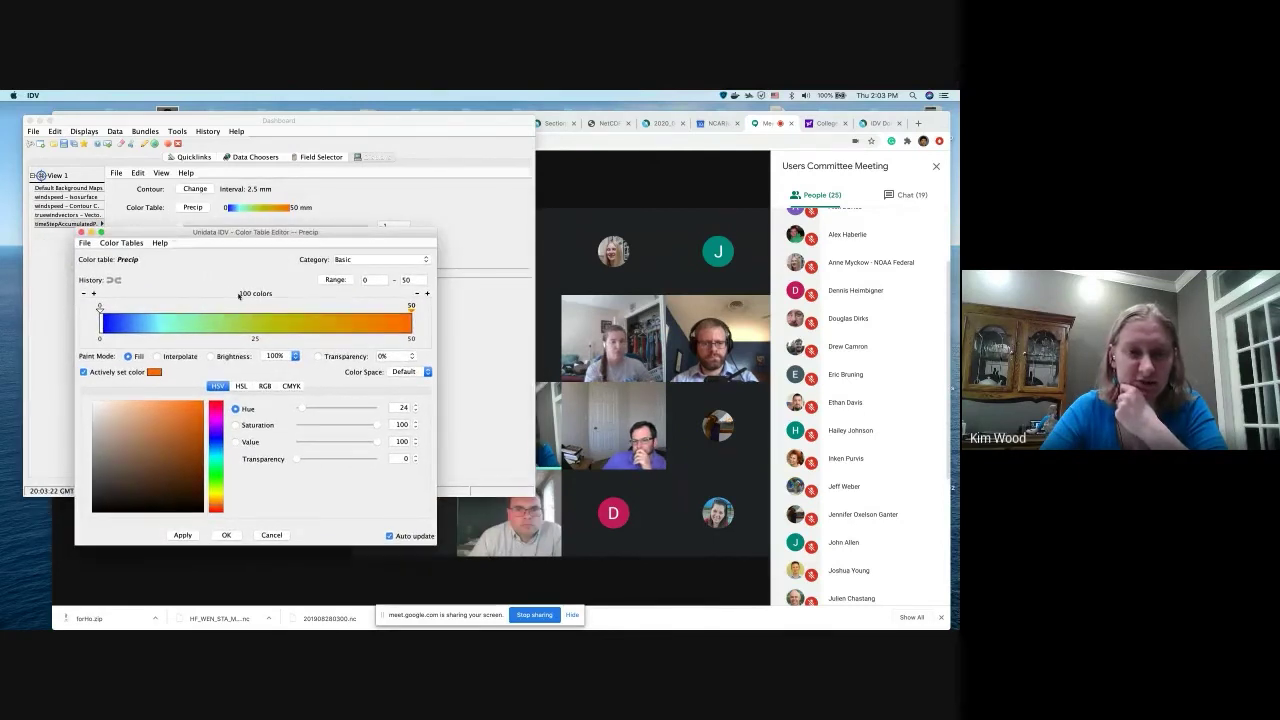
click(81, 232)
Look through the available Satellite color tables, including the GOES-R and GOES groups, and the Basic tables without choosing one
click(243, 211)
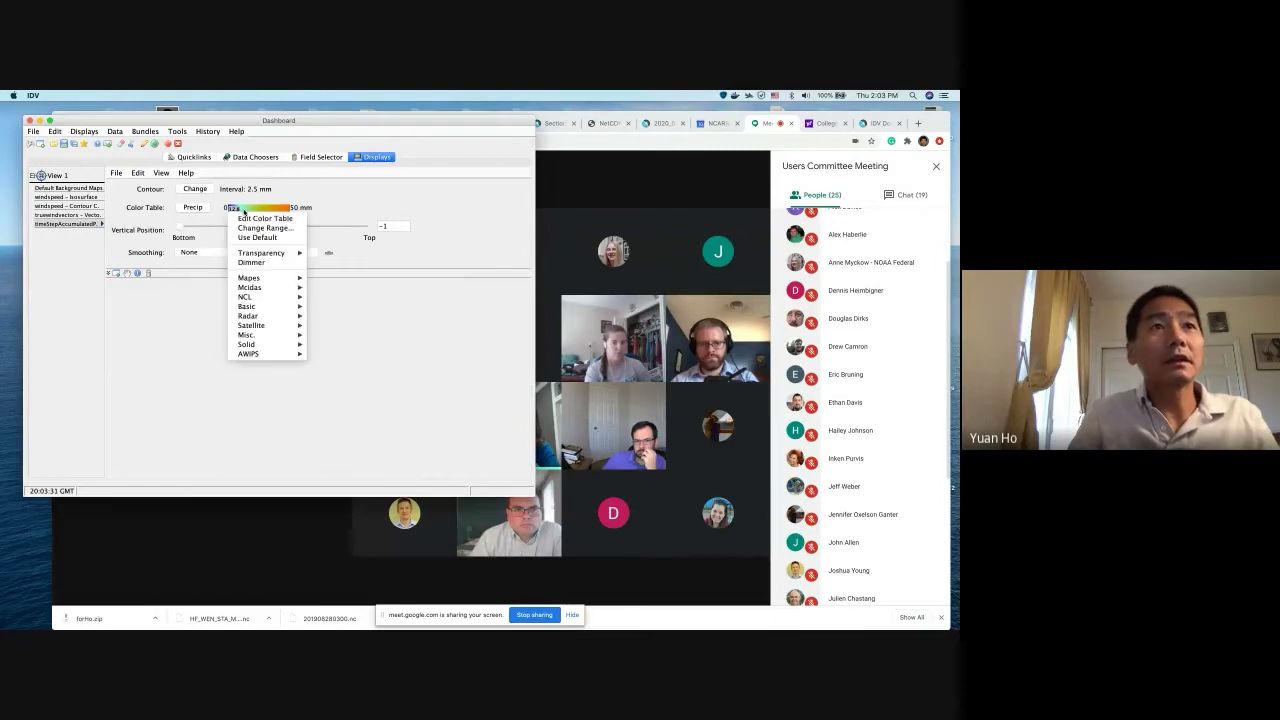
mouse_move(252, 325)
mouse_move(319, 326)
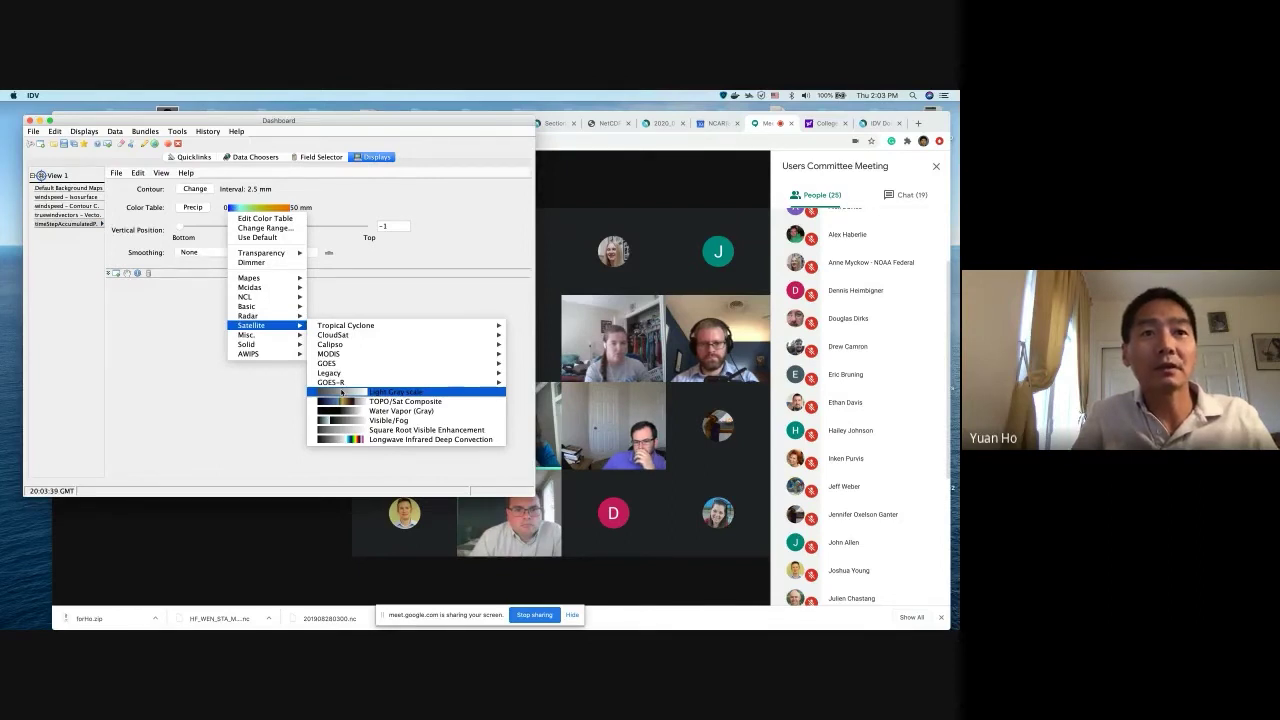
mouse_move(342, 383)
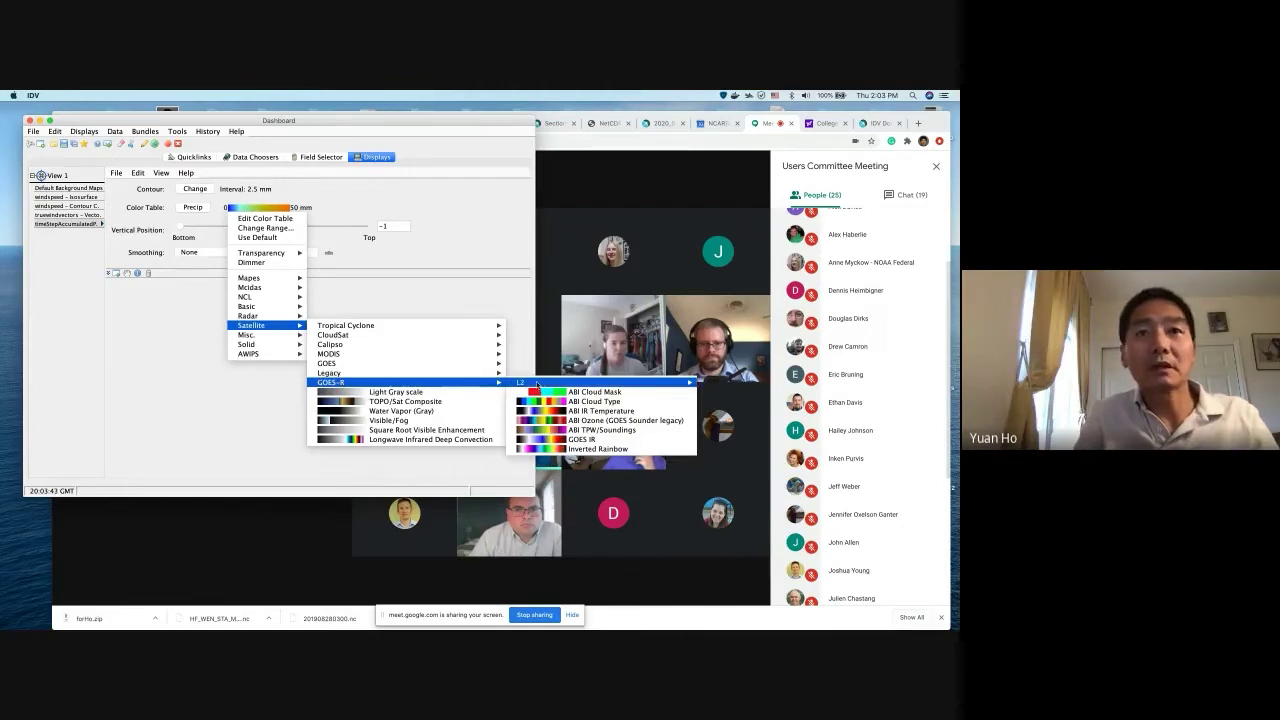
mouse_move(560, 383)
mouse_move(745, 383)
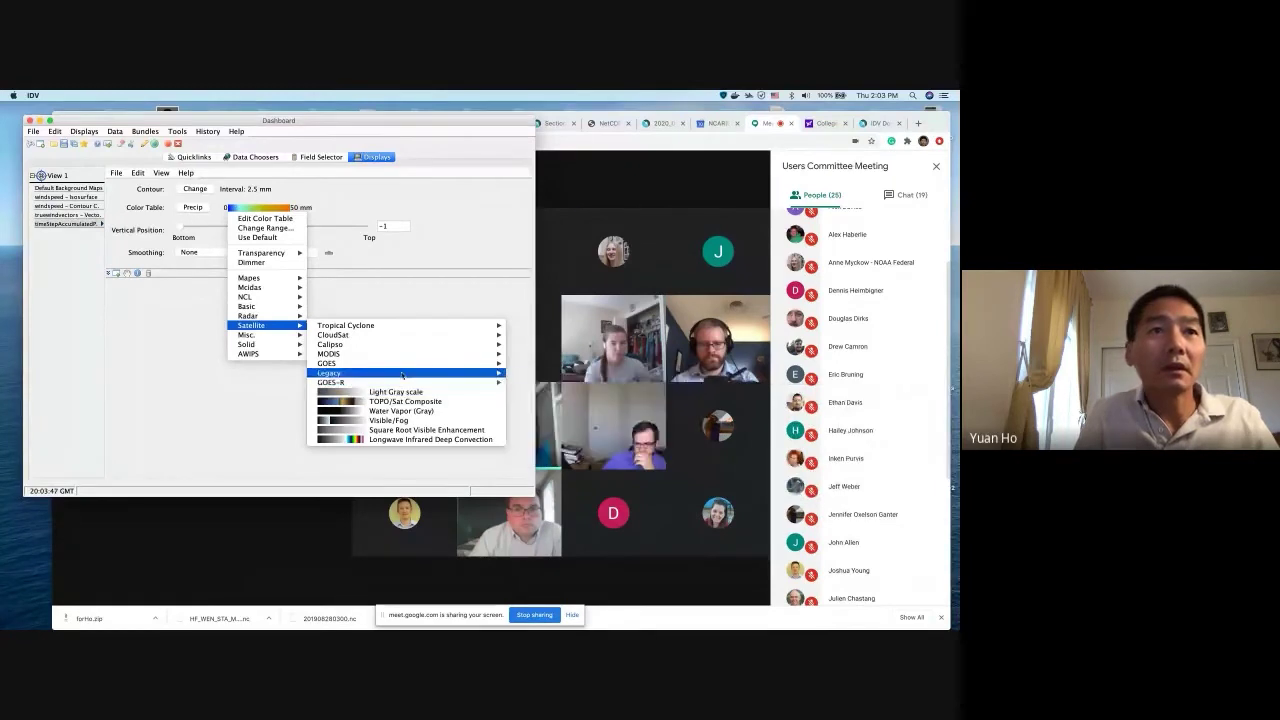
mouse_move(490, 363)
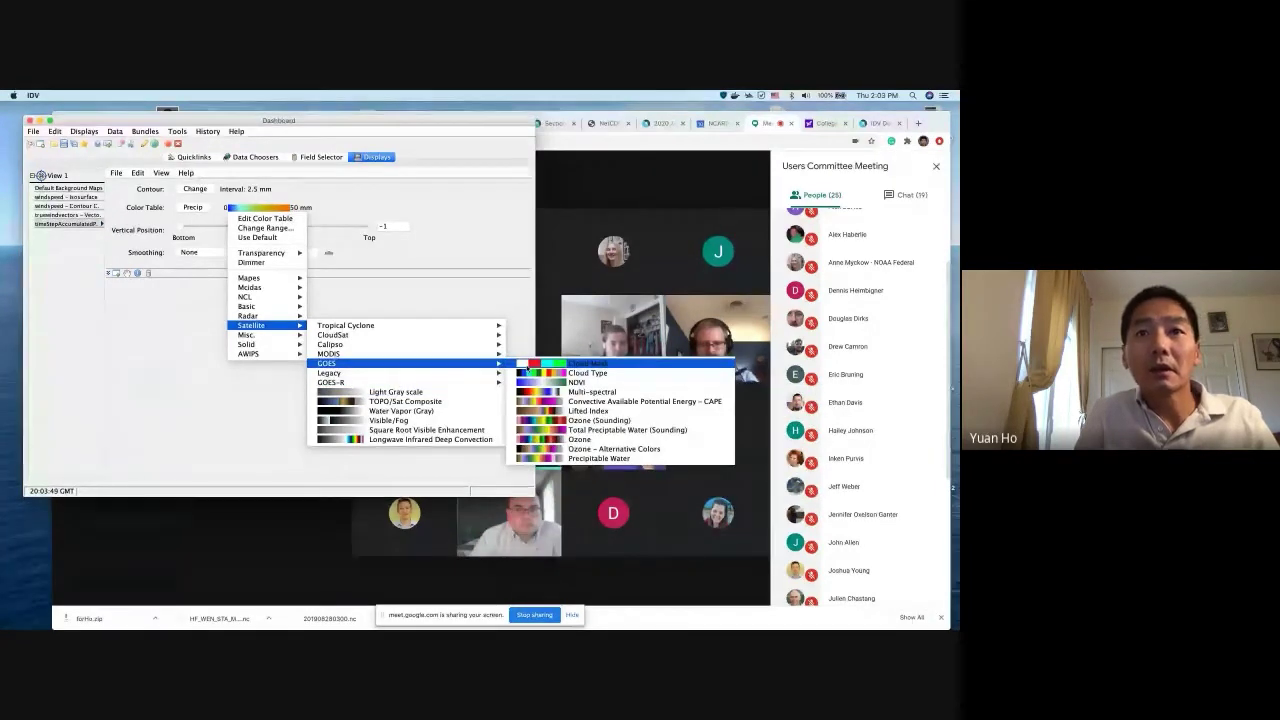
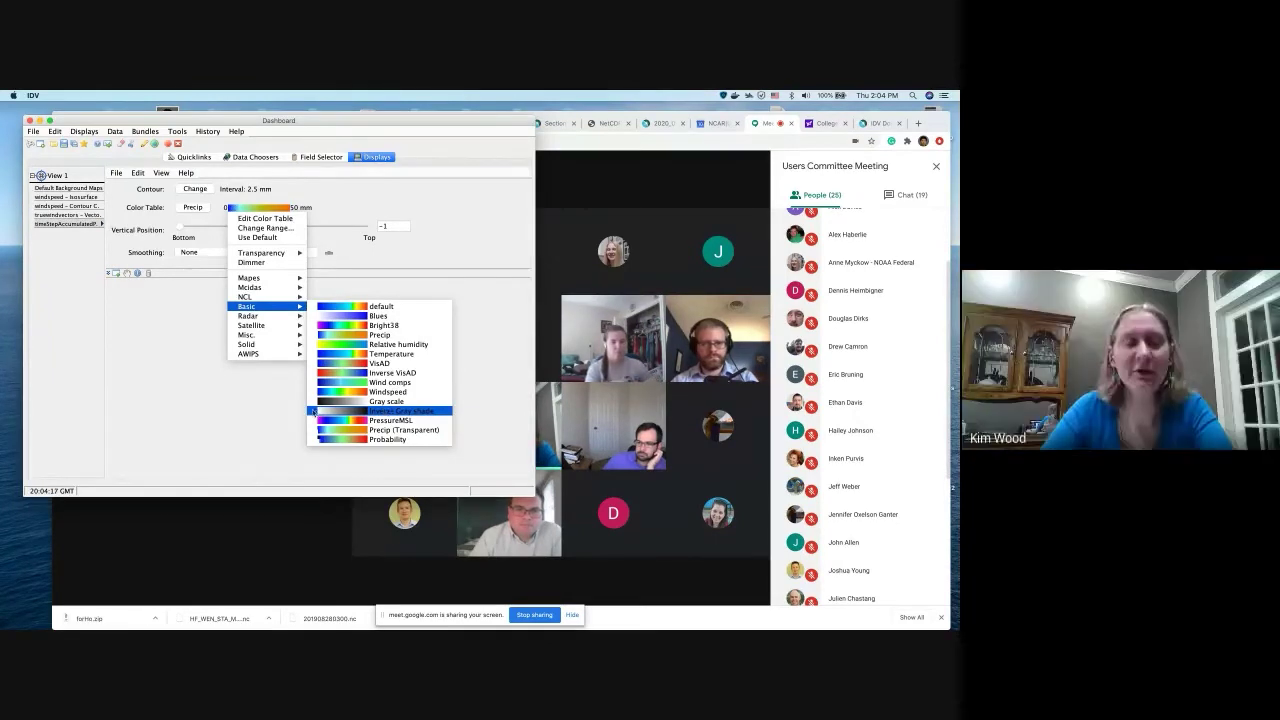
click(217, 424)
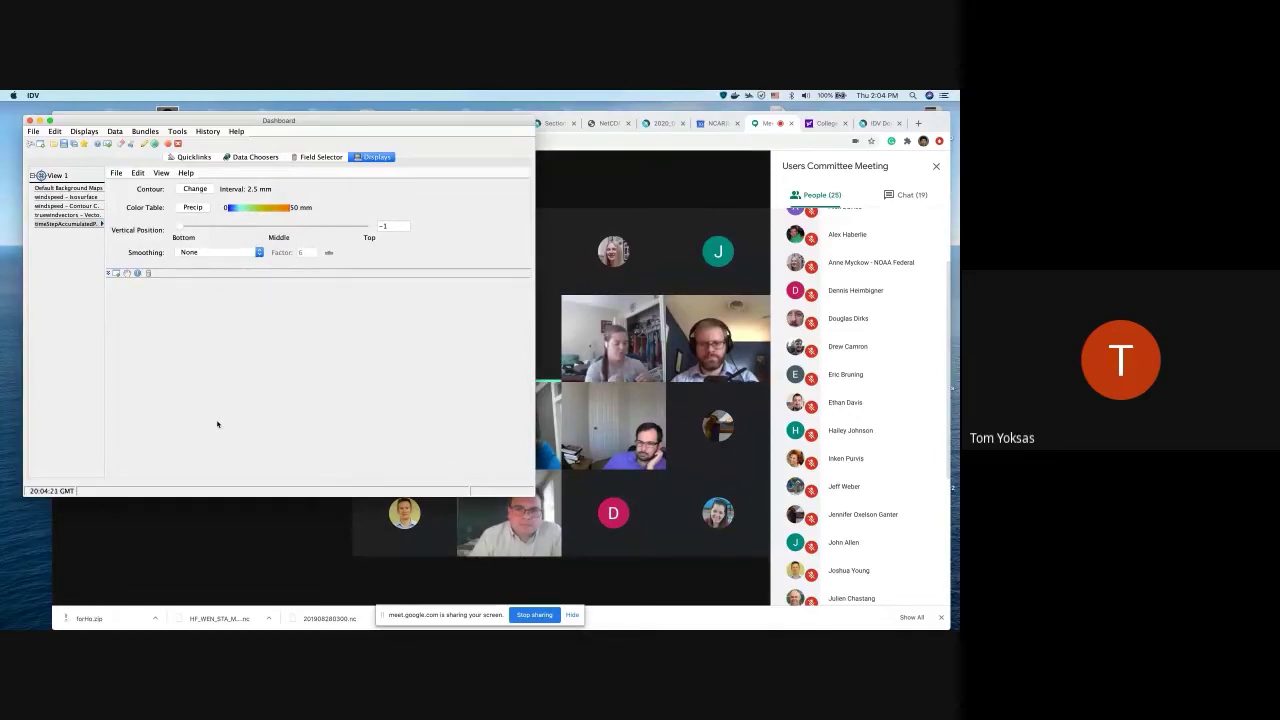
Reverse the precipitation display's color table range by setting it from 50 to 0 mm
click(244, 210)
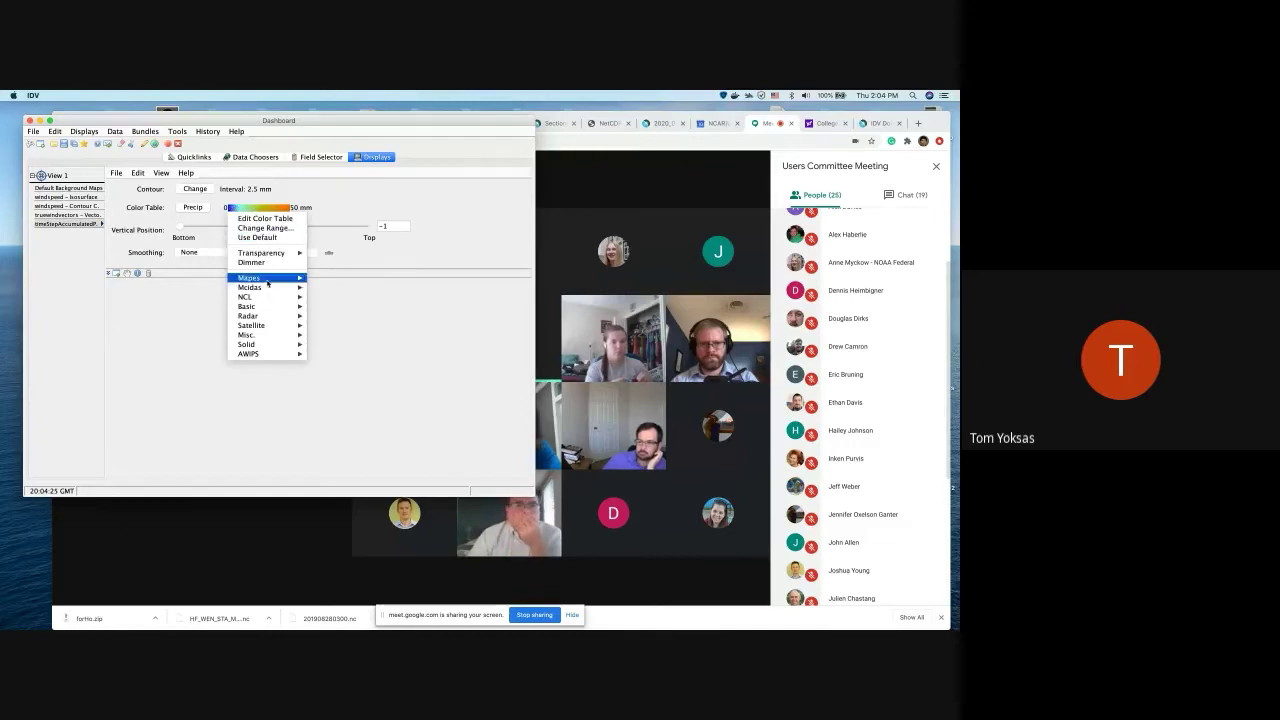
click(268, 228)
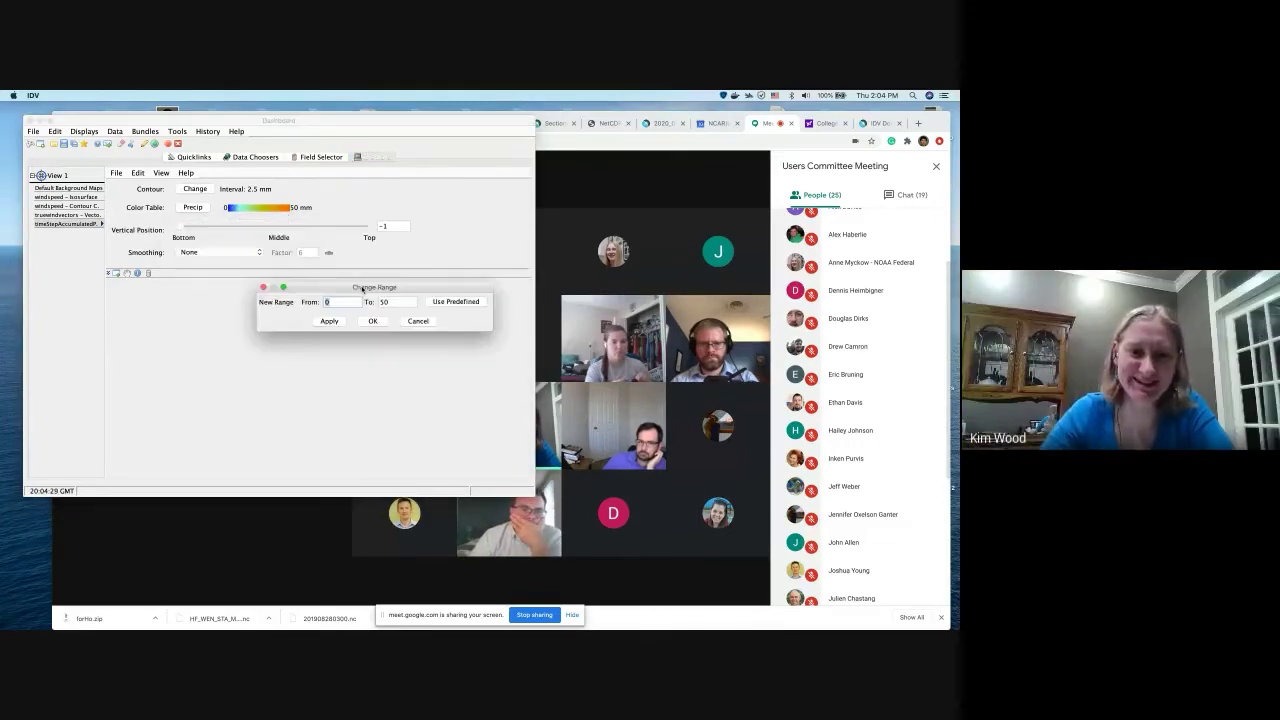
drag(362, 289, 368, 298)
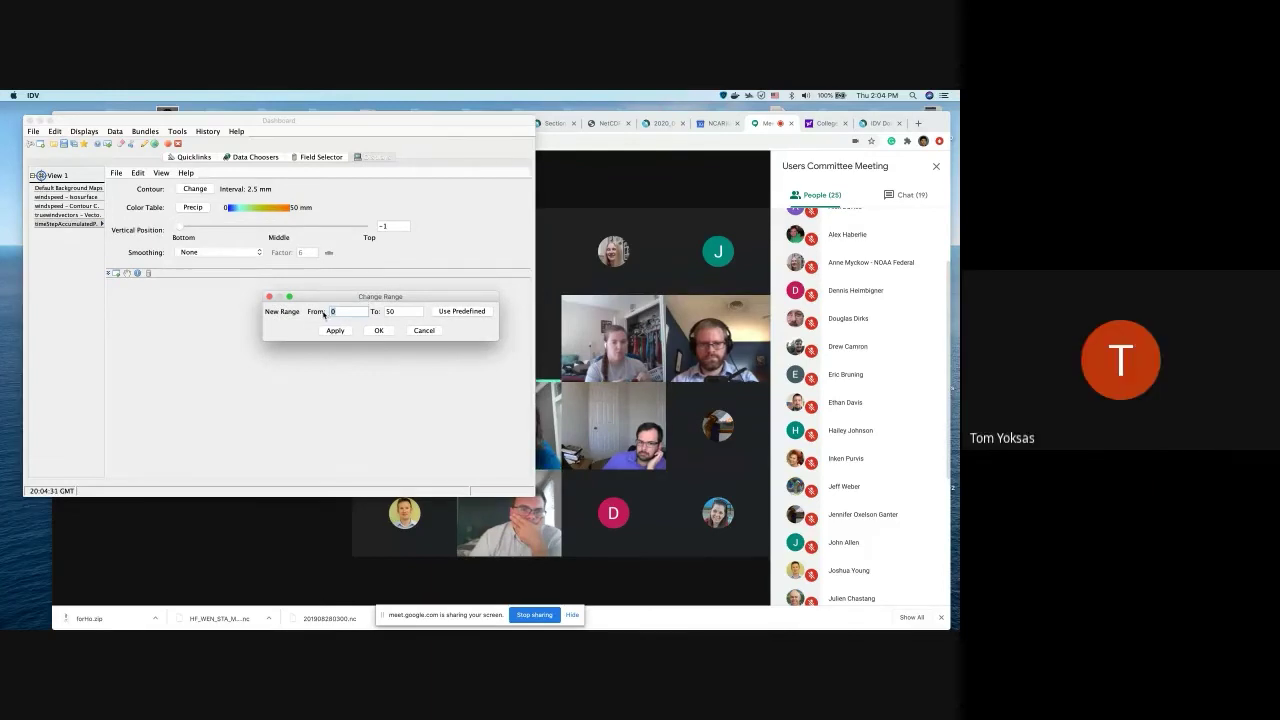
double_click(396, 310)
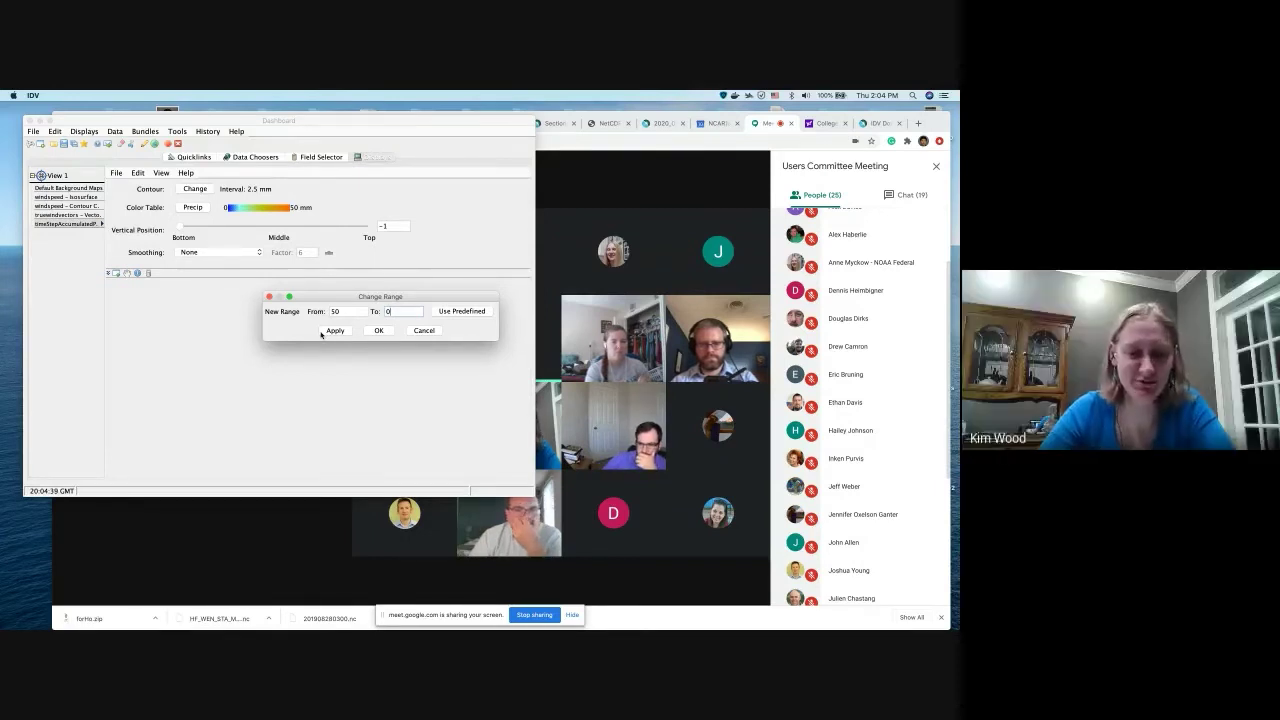
click(335, 331)
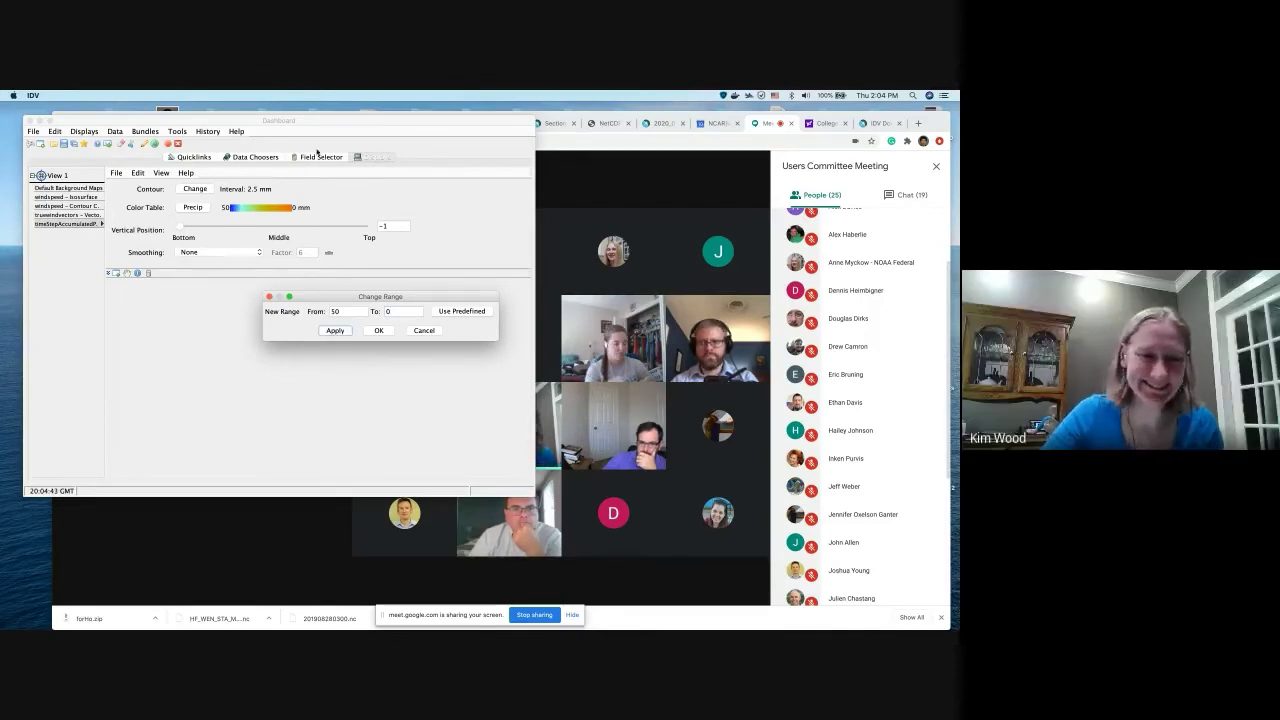
click(376, 157)
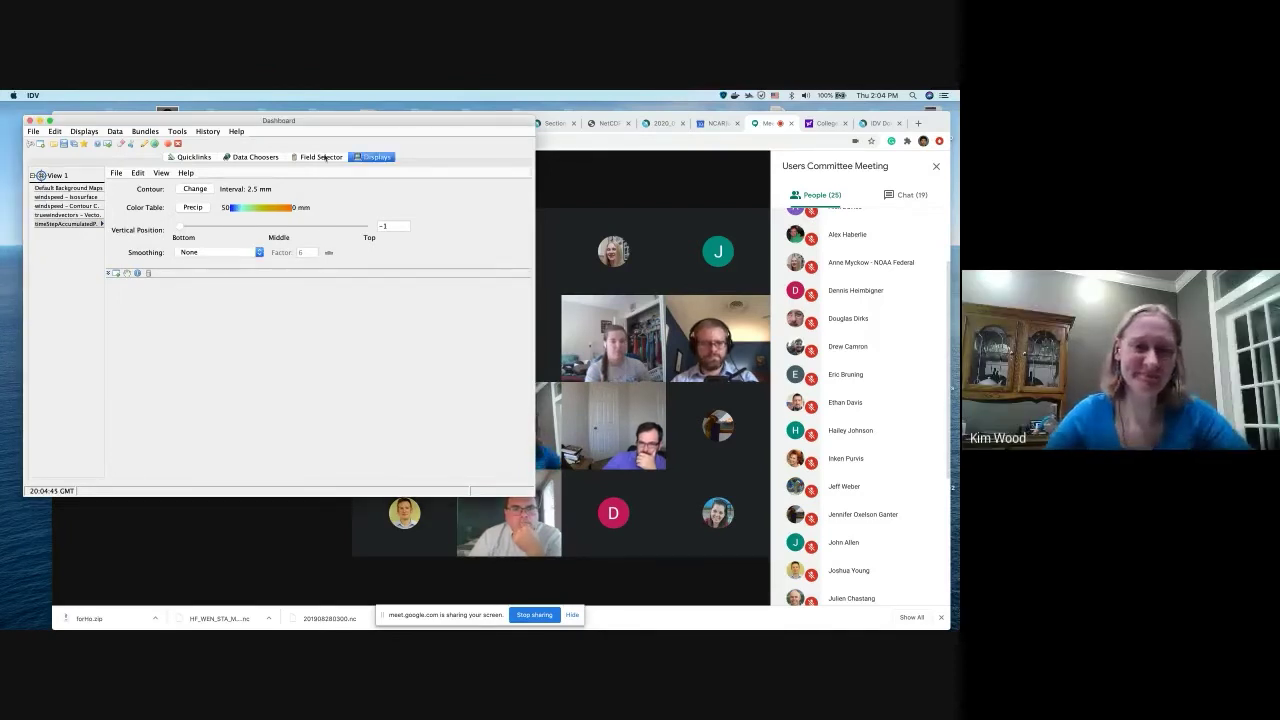
Bring the map view forward to check the wind and precipitation displays, and return to the Dashboard
drag(362, 122, 338, 157)
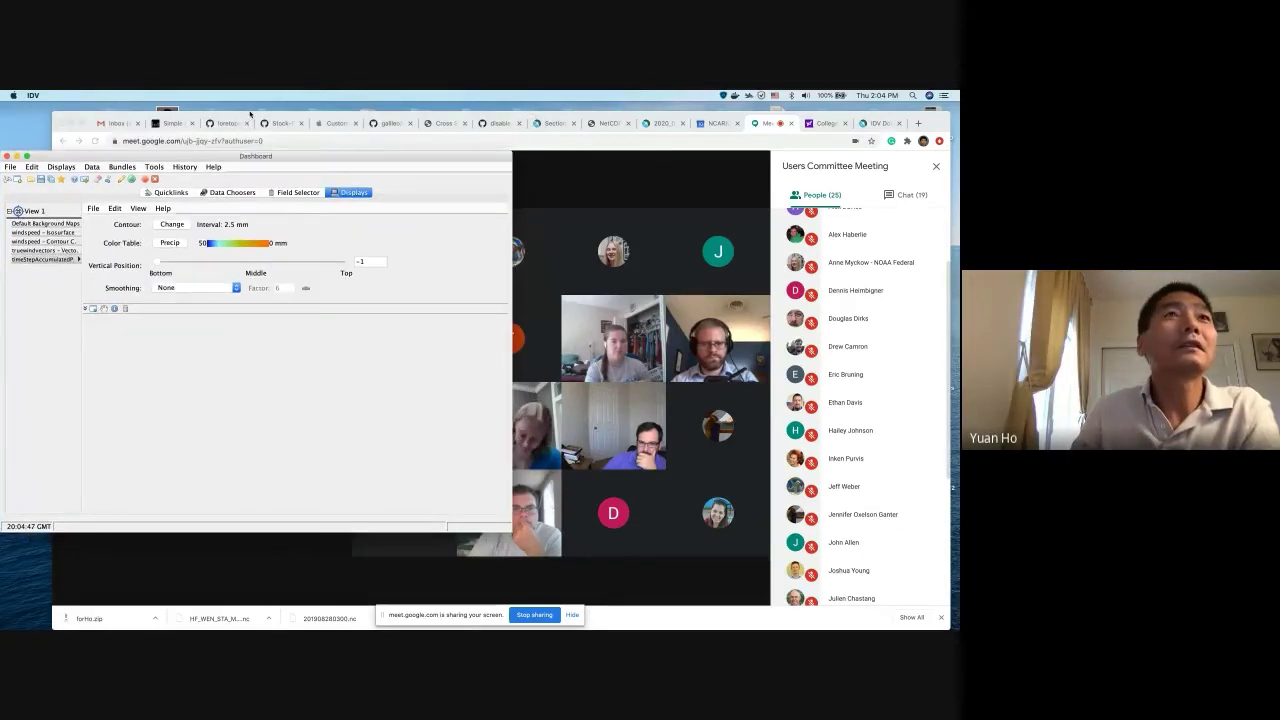
drag(255, 114, 400, 279)
click(185, 457)
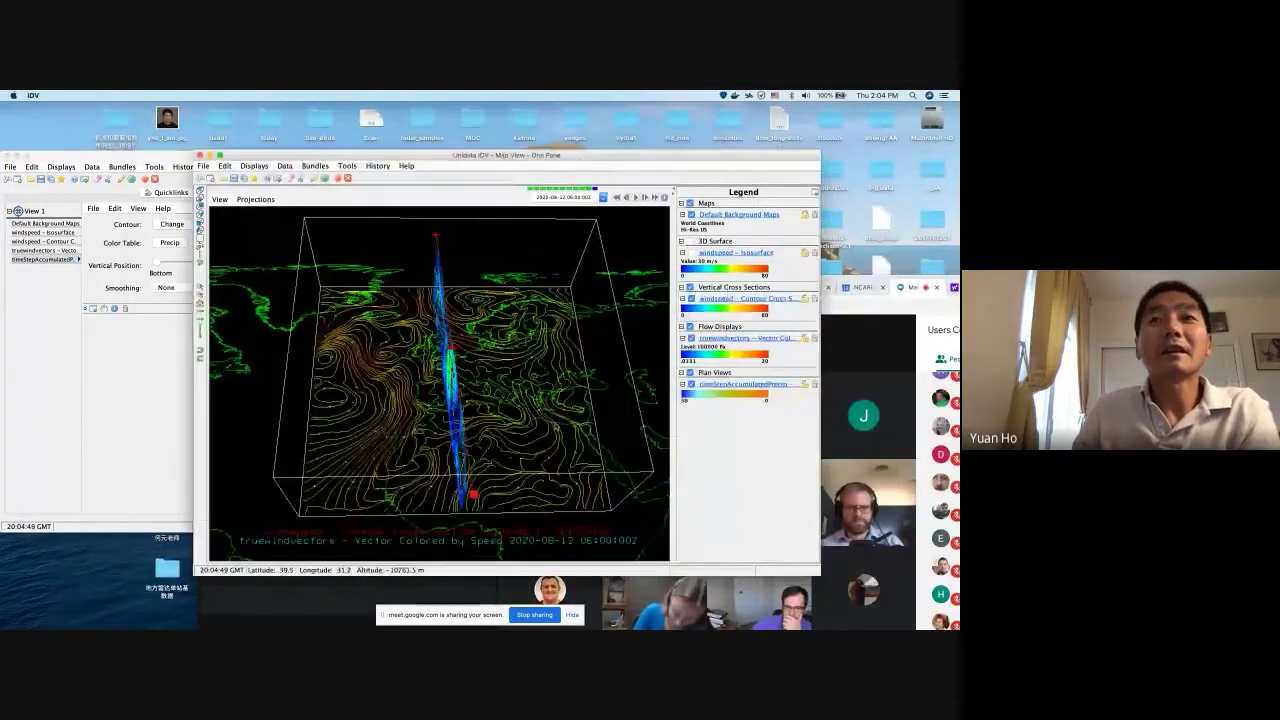
right_drag(644, 442, 645, 427)
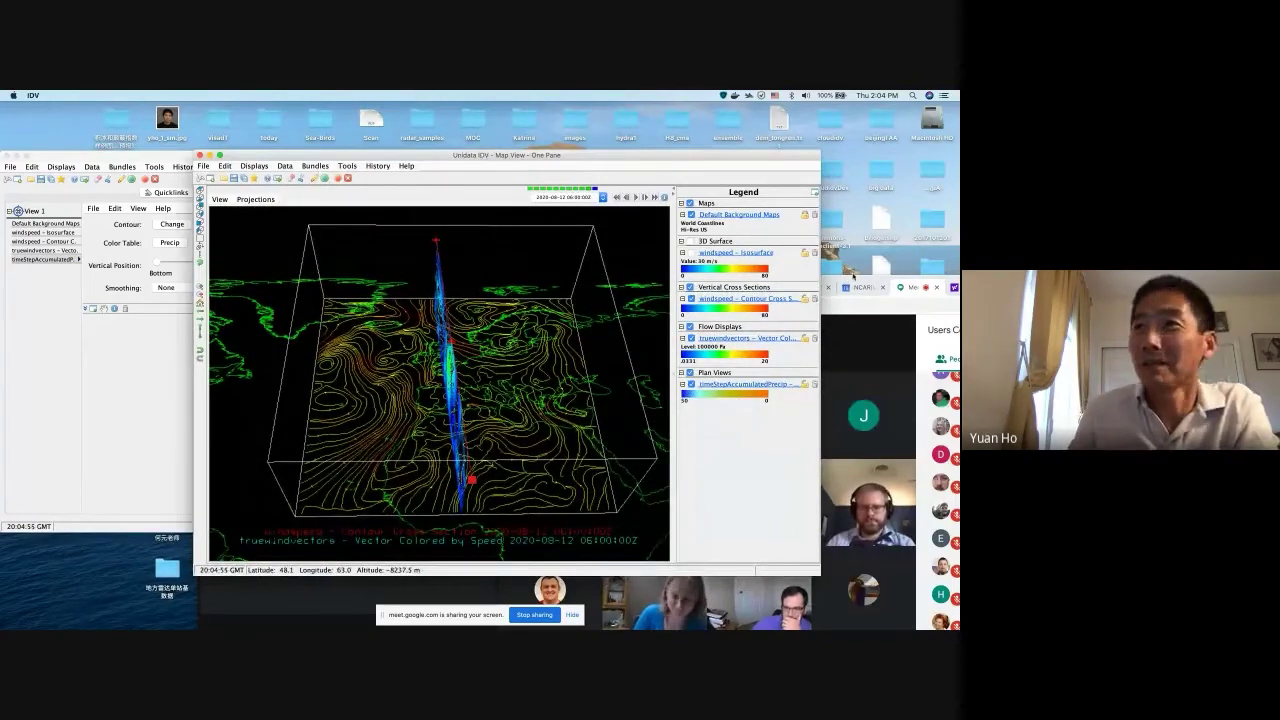
drag(851, 282, 794, 141)
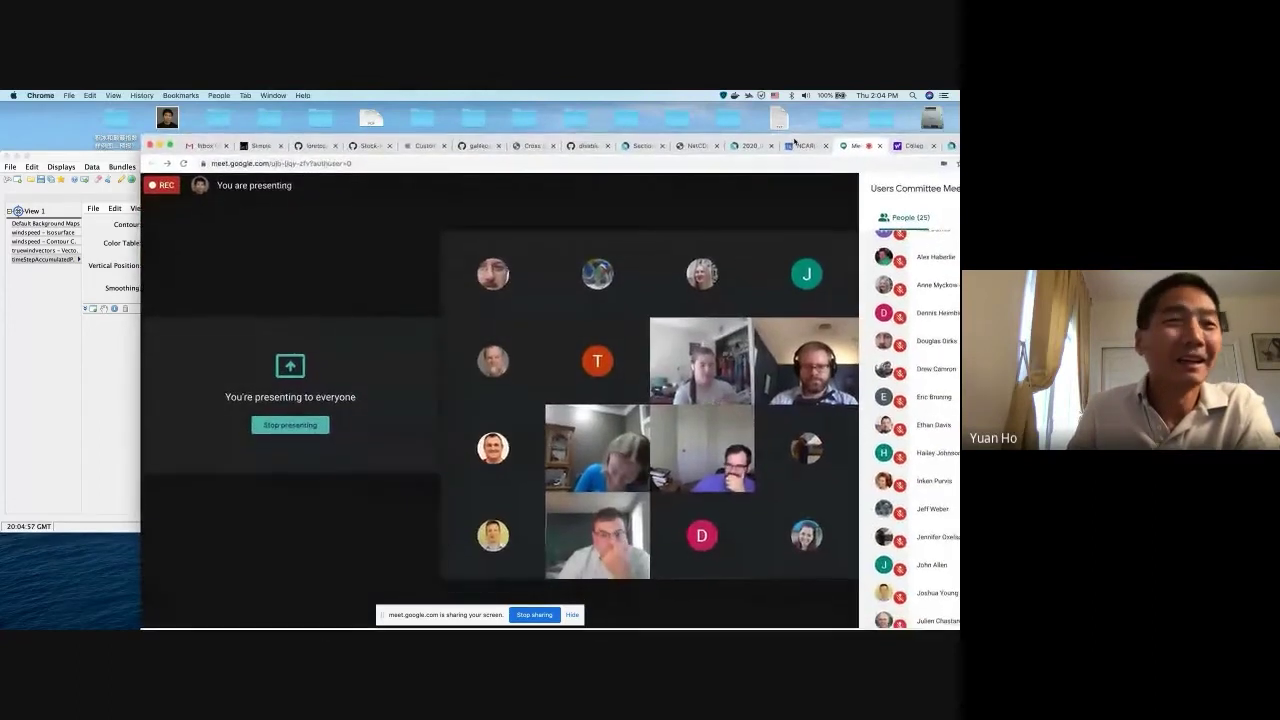
click(48, 383)
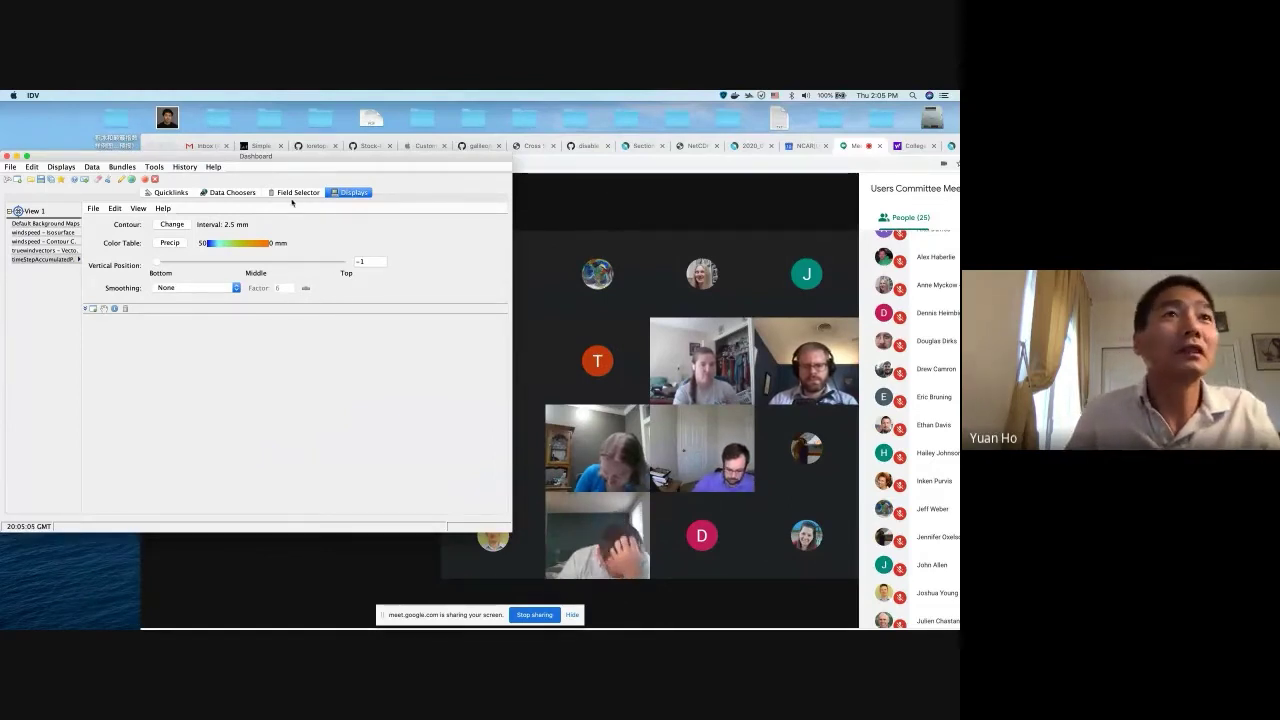
drag(319, 161, 343, 166)
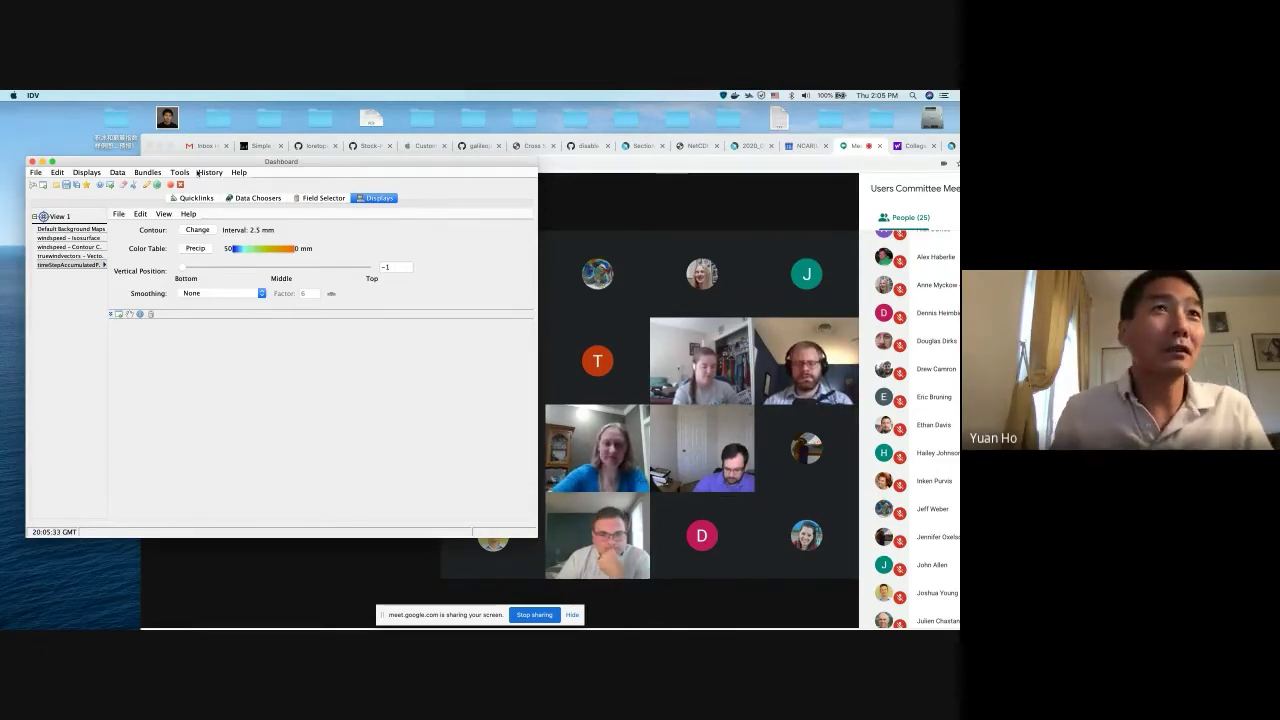
drag(197, 162, 199, 163)
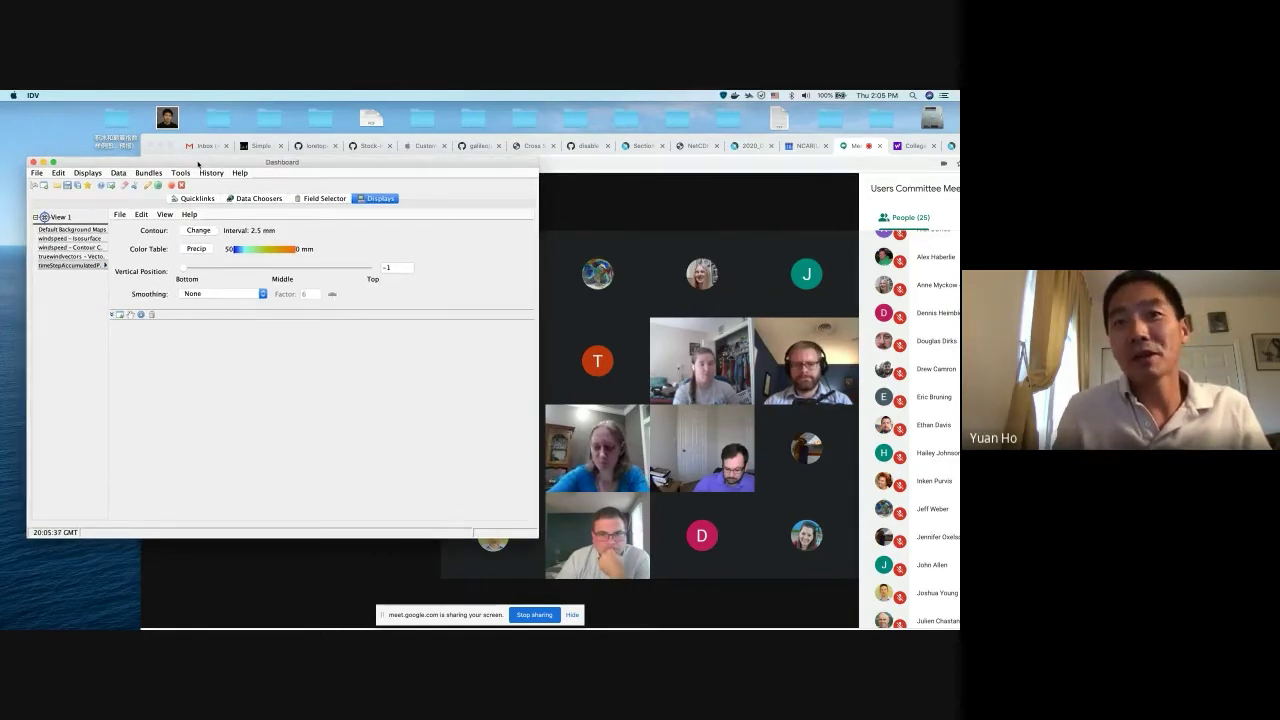
drag(199, 163, 200, 163)
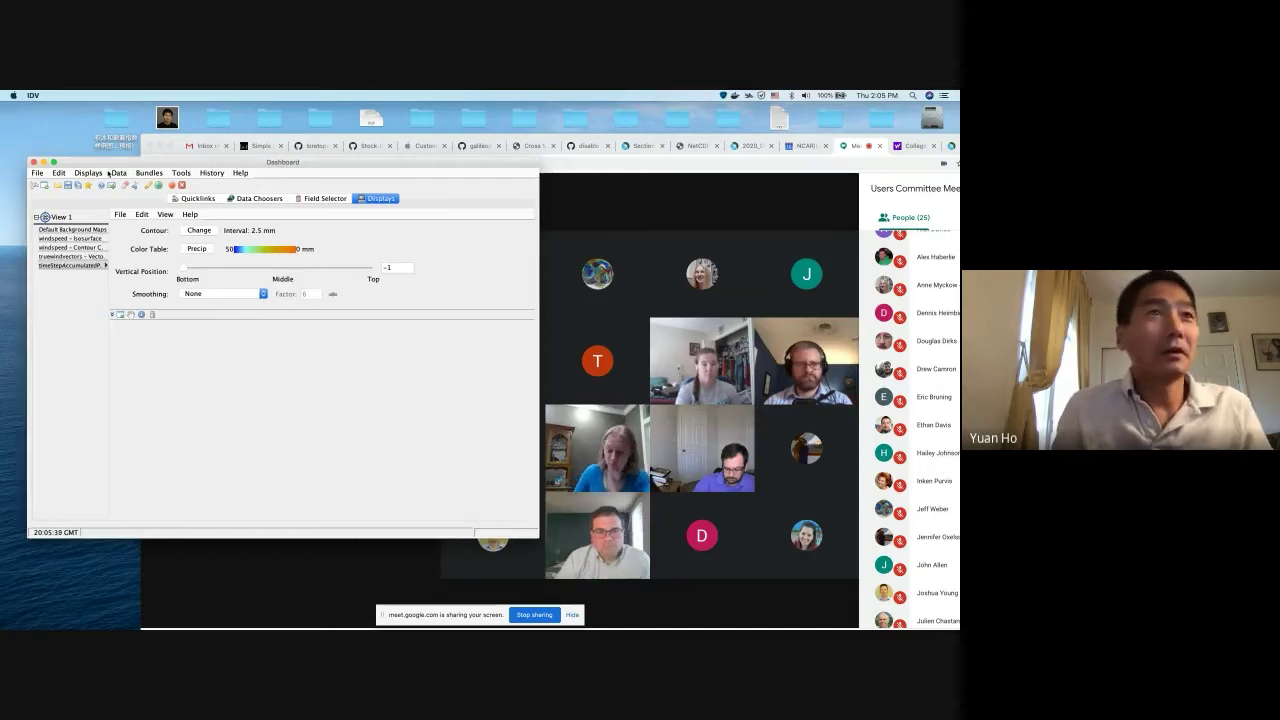
Clear all displays and data, and load NAM_CONUS_40km_conduit_20200826_0000.grib2 from the Hurricane Laura (2020) folder as a data source
click(134, 187)
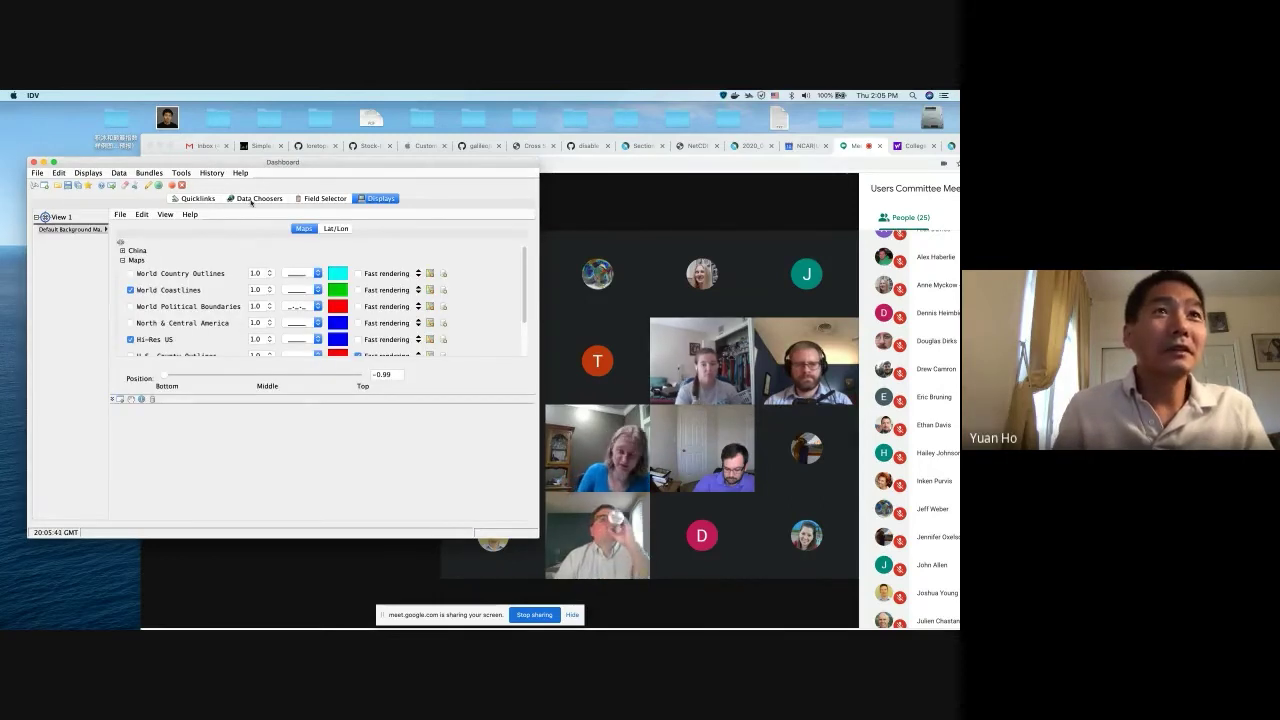
click(253, 199)
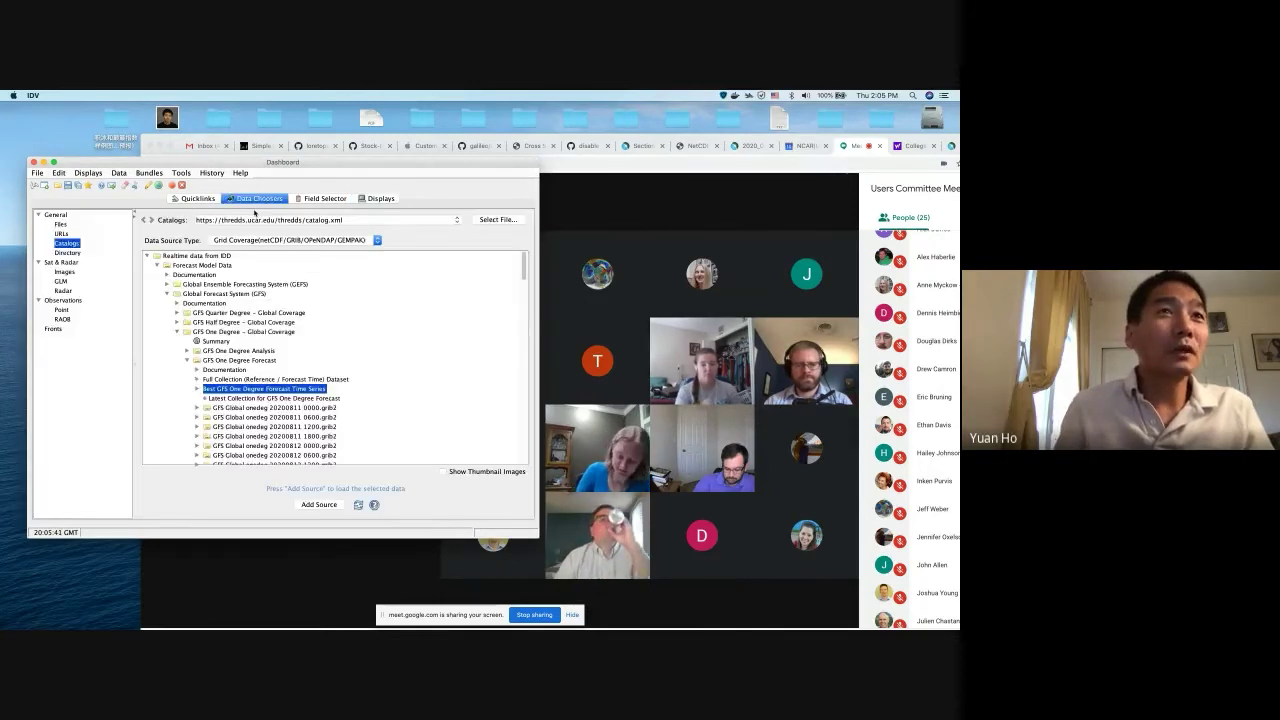
click(60, 225)
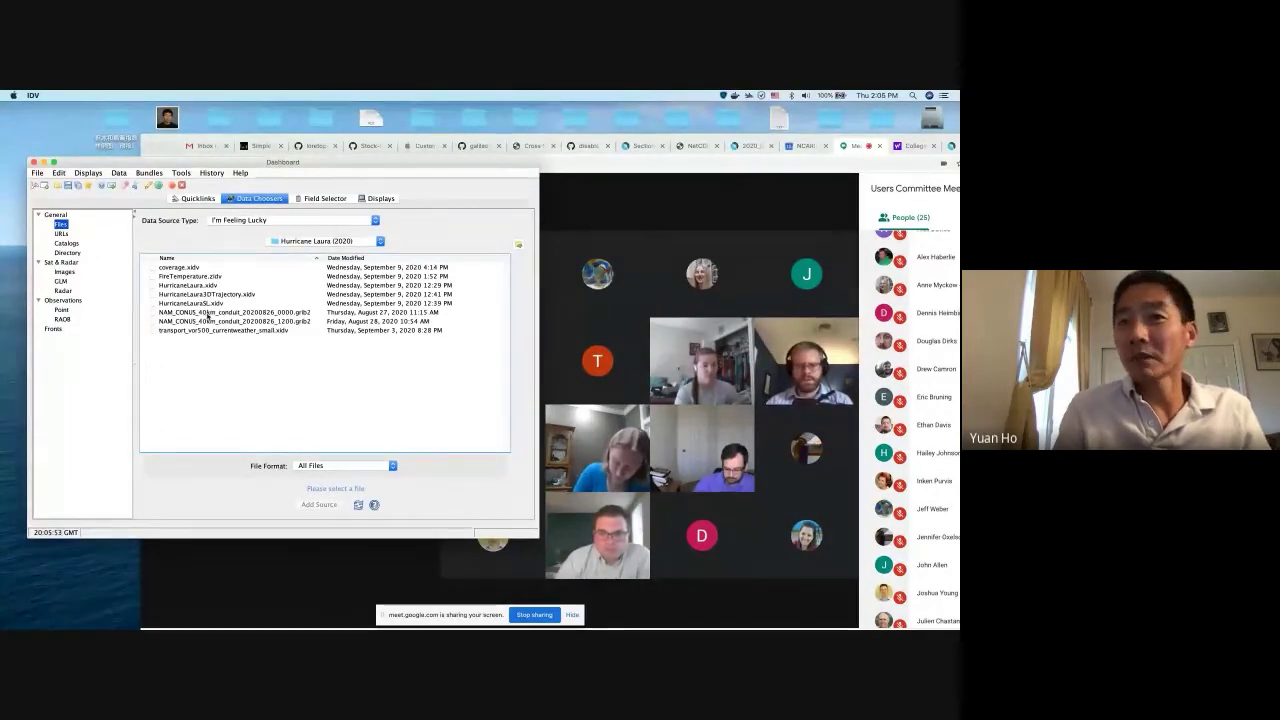
click(217, 313)
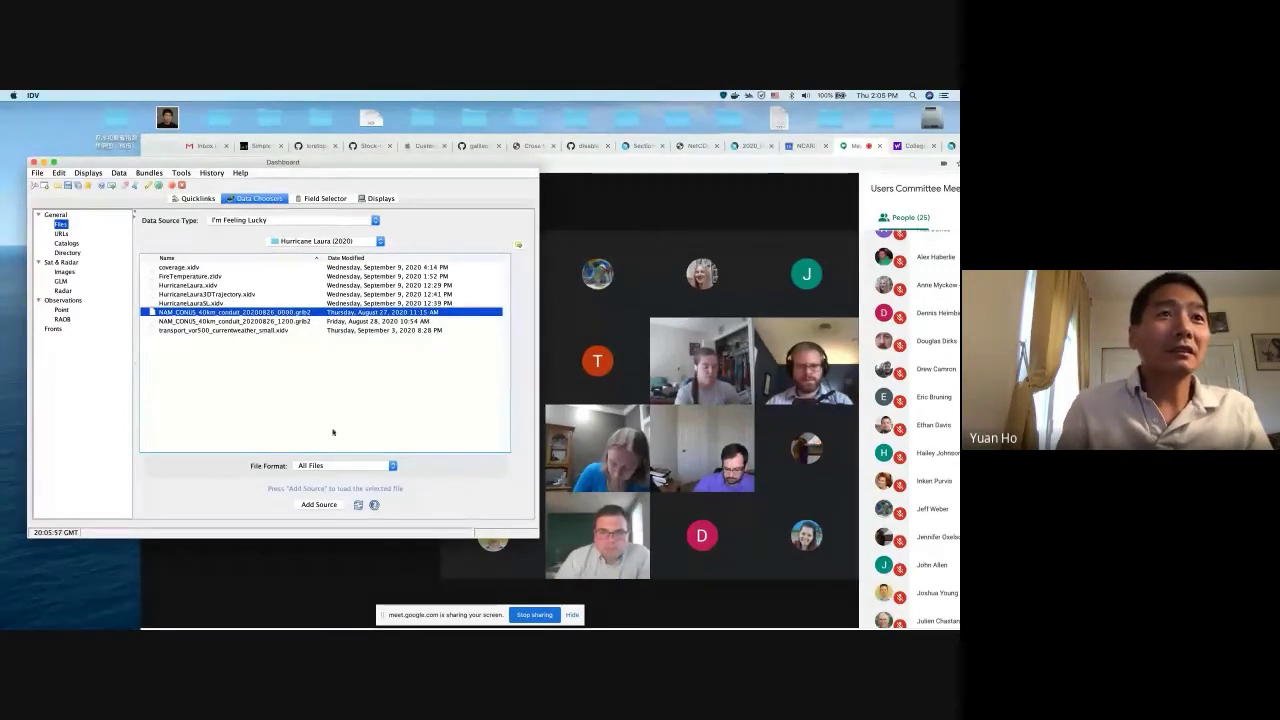
click(321, 505)
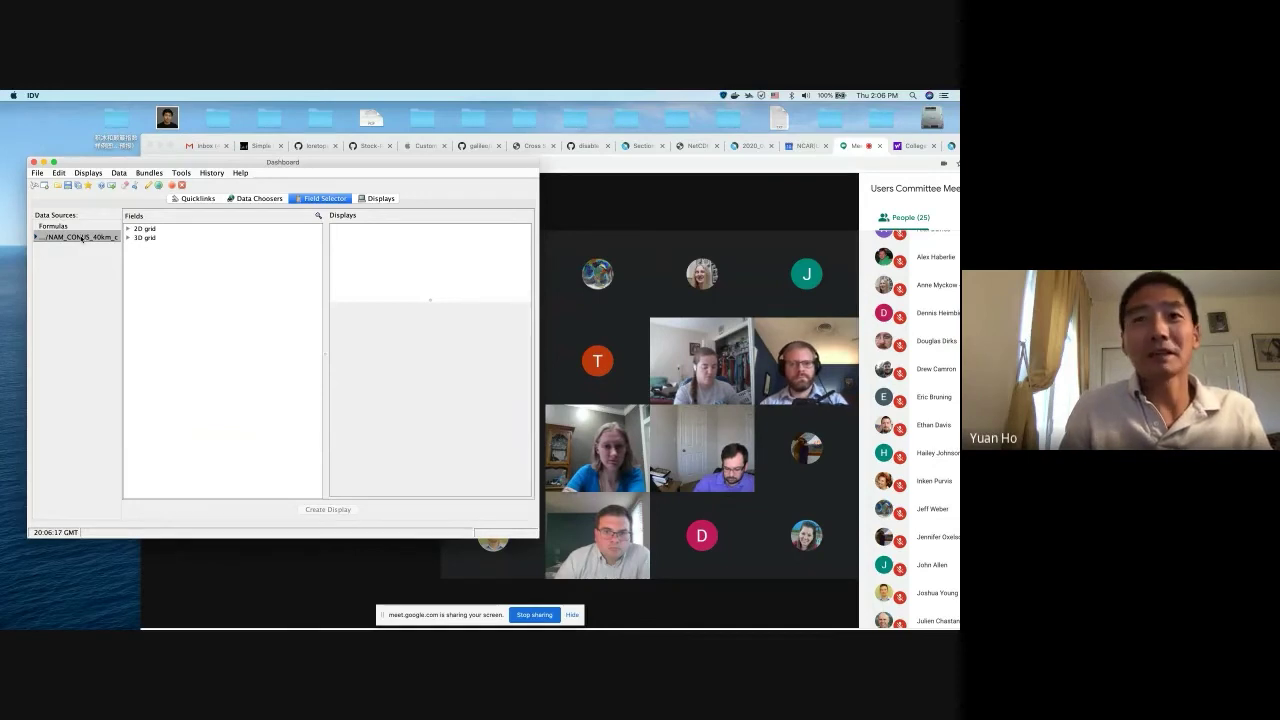
Limit the NAM data source's spatial subset to a Gulf Coast bounding box of about 23.9 to 32.3 latitude and -94.3 to -83.6 longitude
double_click(82, 237)
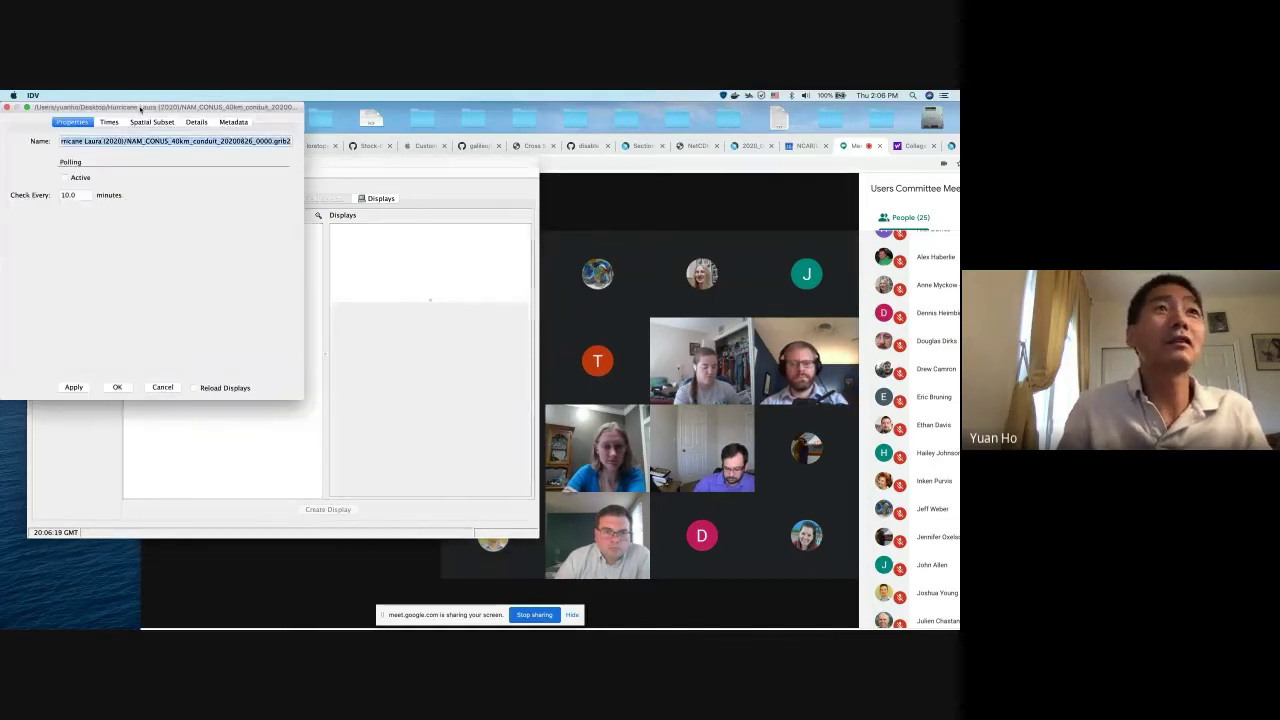
drag(141, 107, 327, 283)
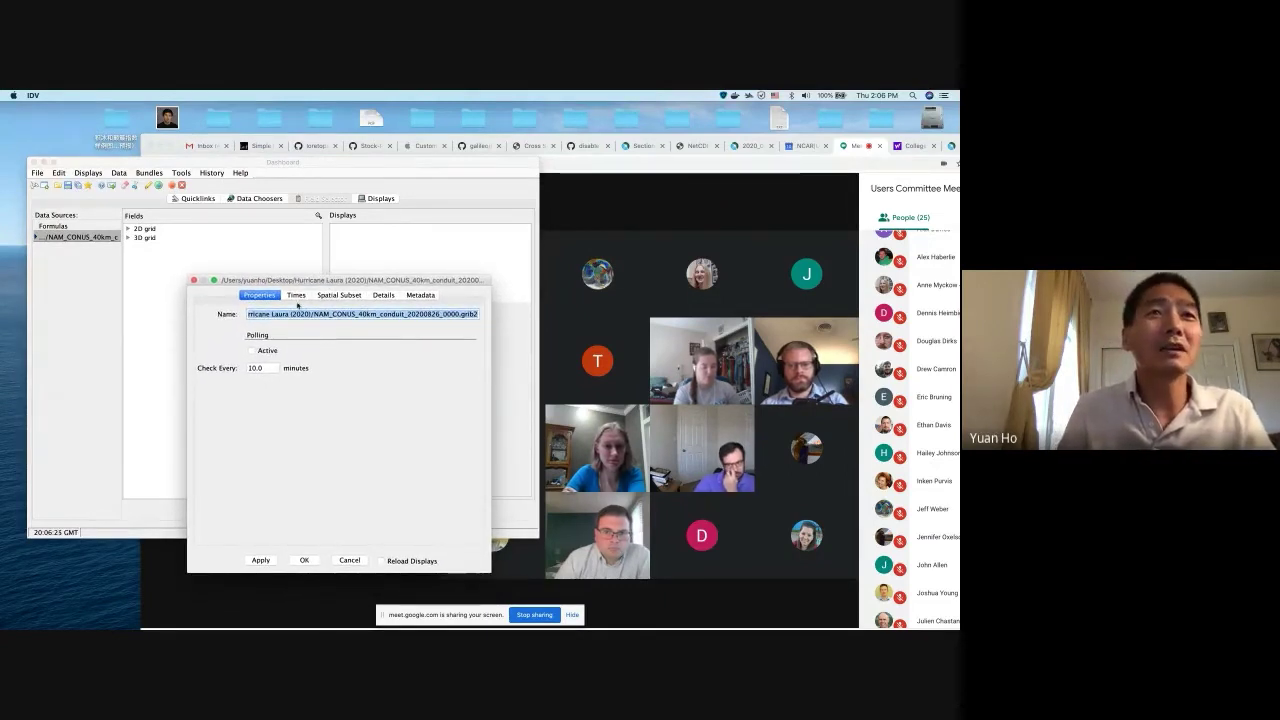
click(339, 295)
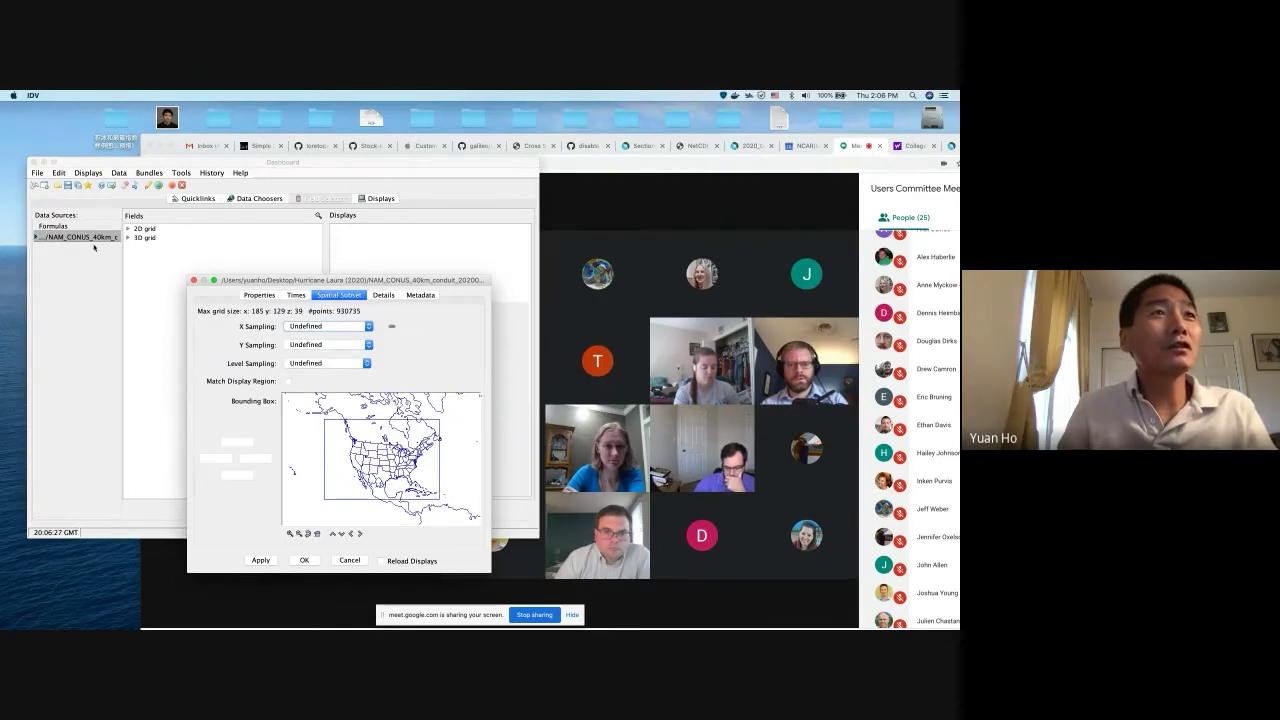
drag(292, 283, 230, 259)
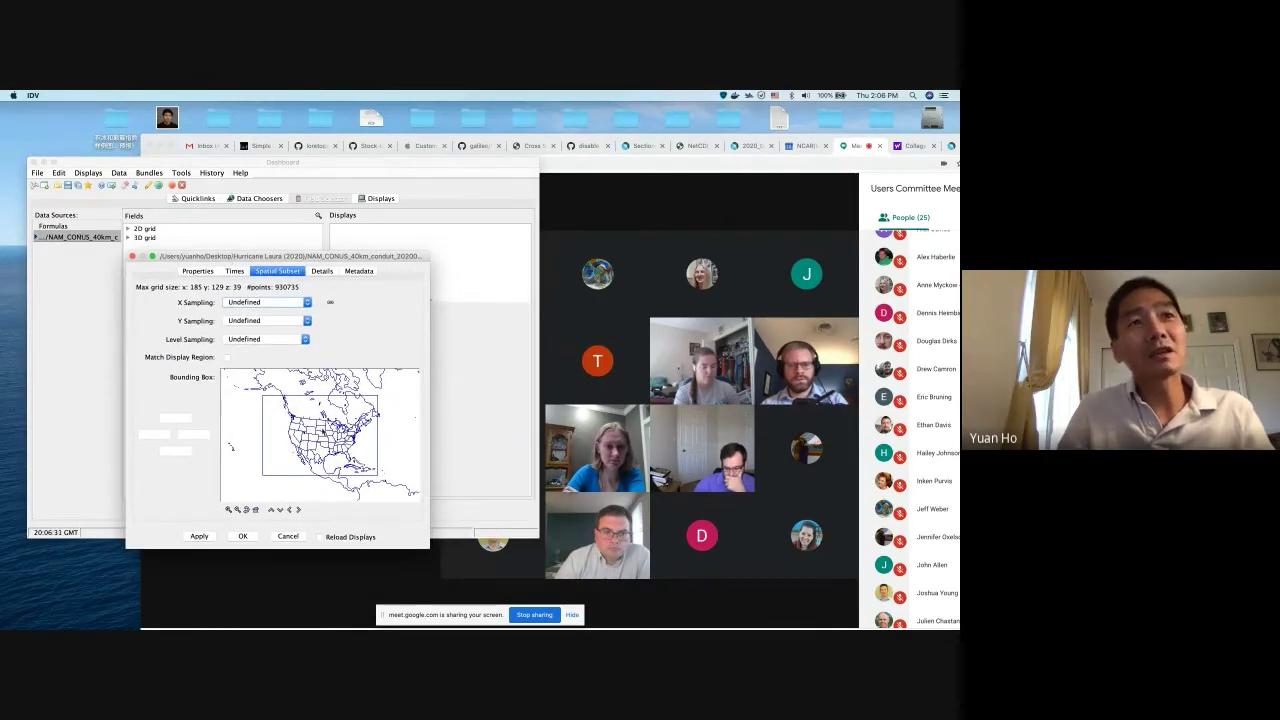
drag(325, 447, 347, 467)
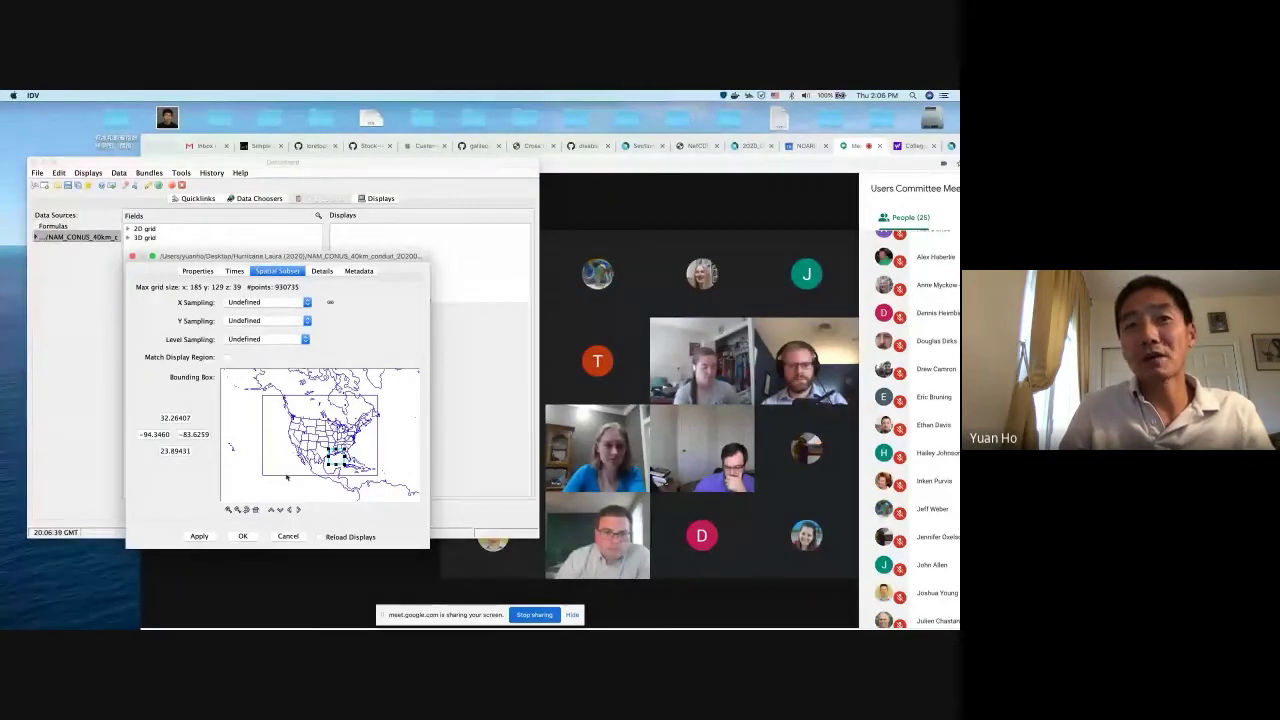
click(242, 536)
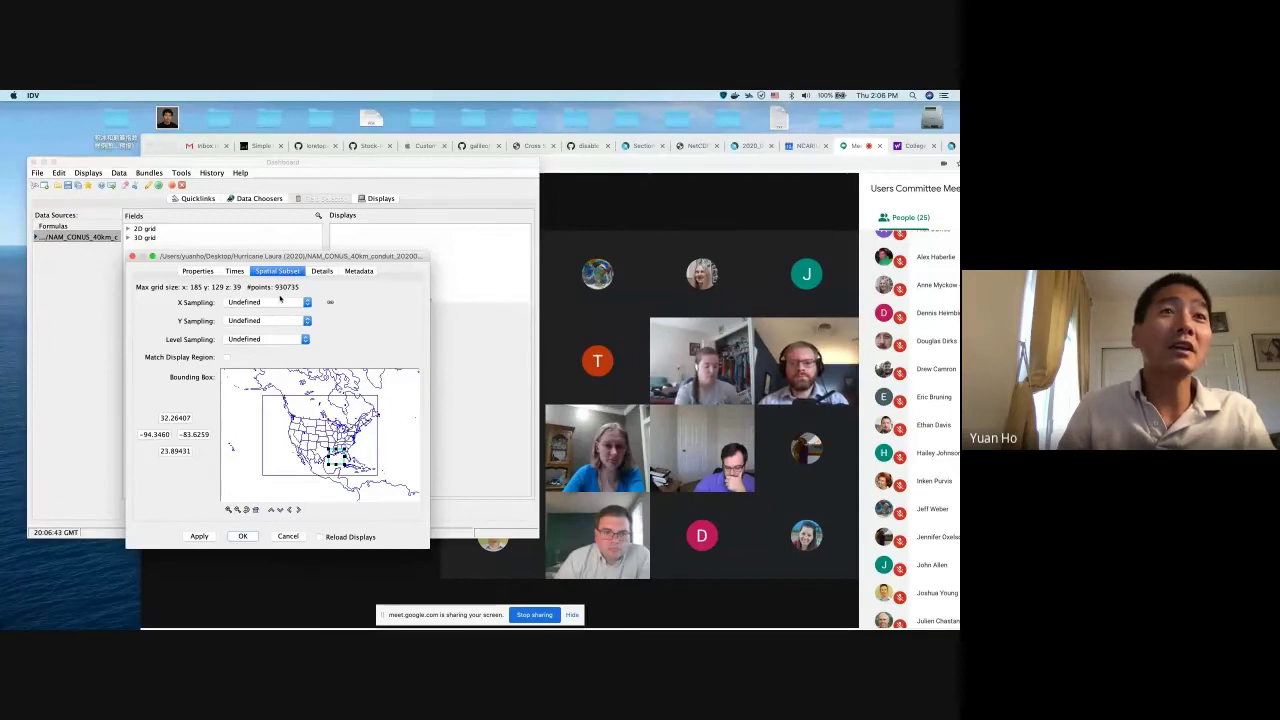
click(242, 536)
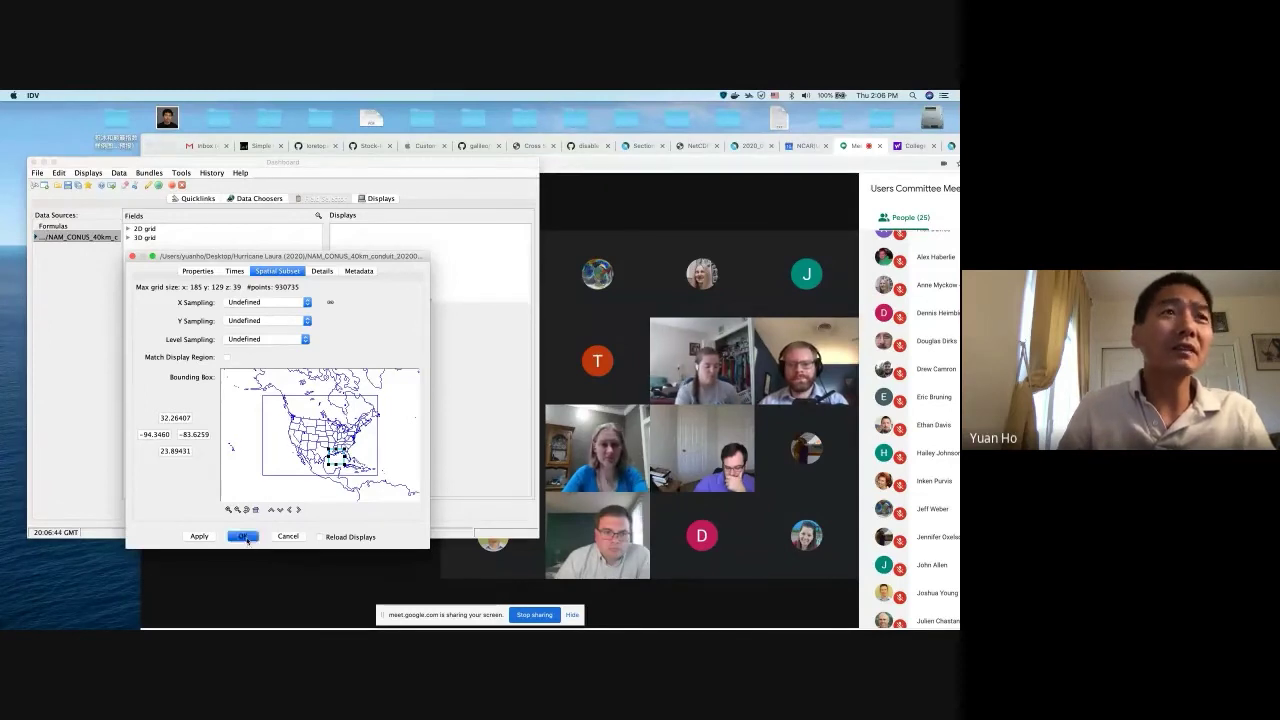
Select the derived 3D Flow Vectors field under 3D grid Momentum, with the 3D Volume Streamline Colored by Speed display
click(128, 237)
click(138, 246)
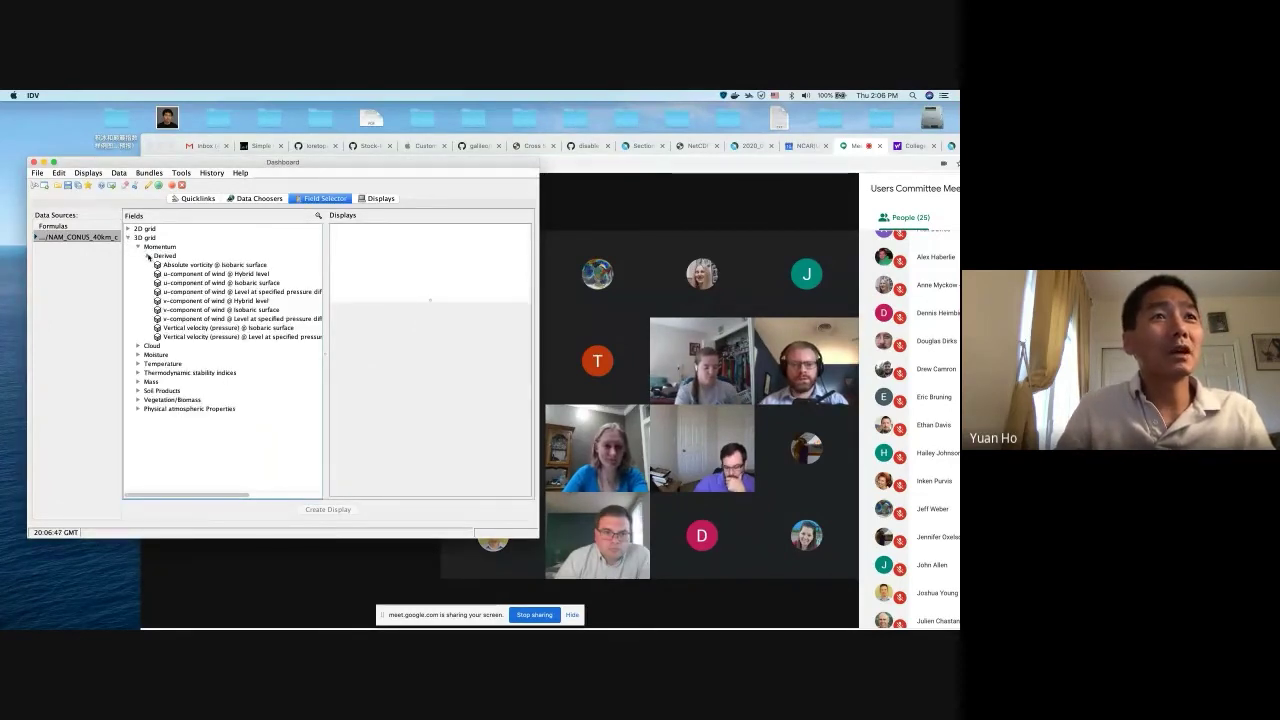
click(148, 256)
click(211, 266)
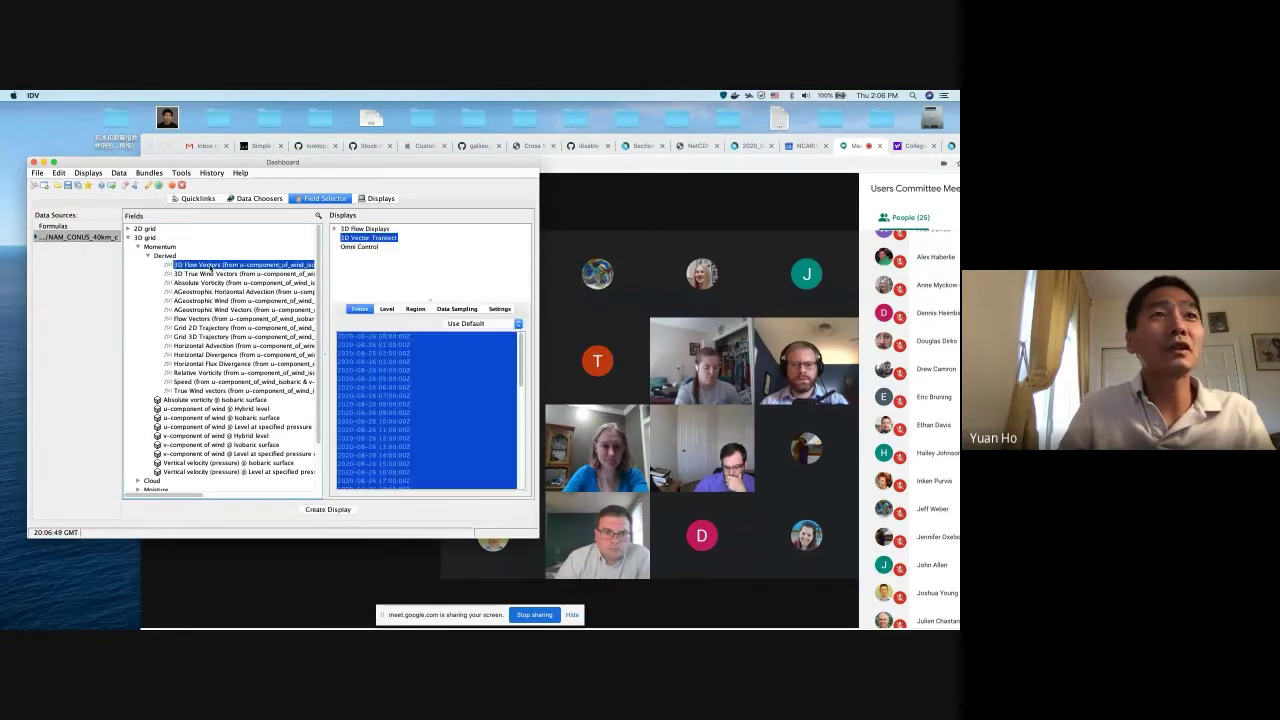
click(336, 230)
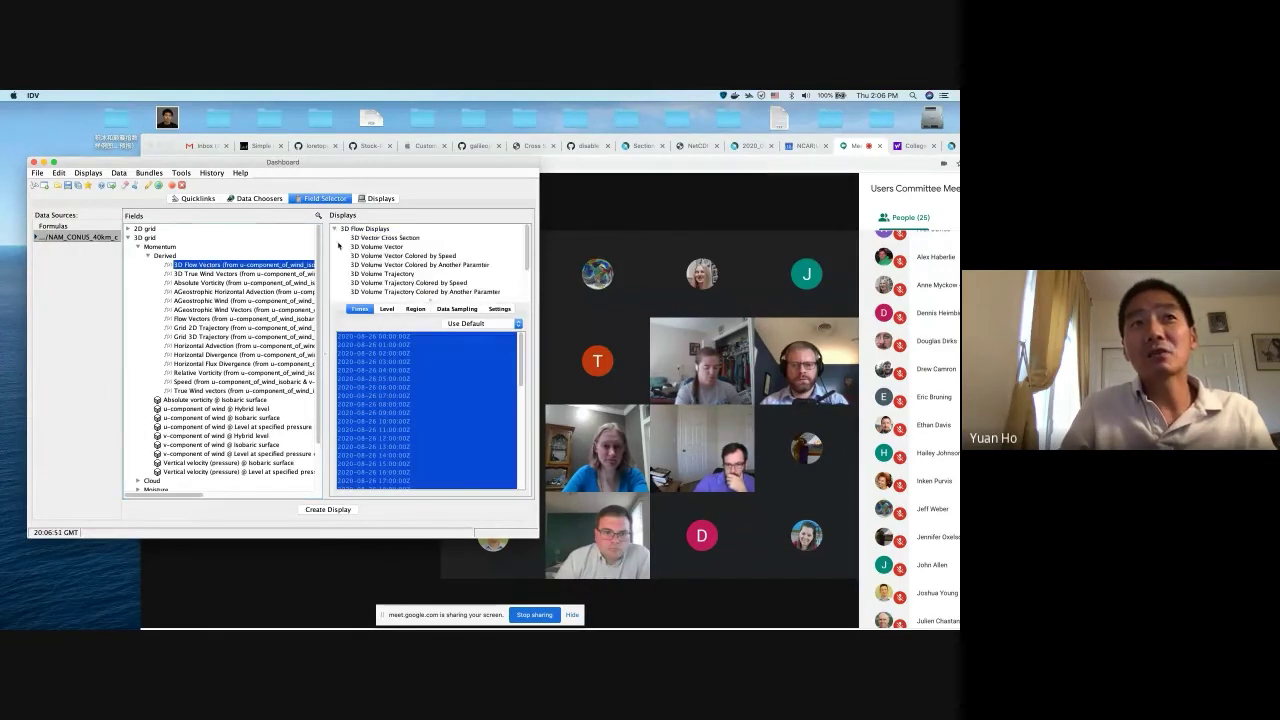
scroll(385, 275, down, 2)
click(404, 291)
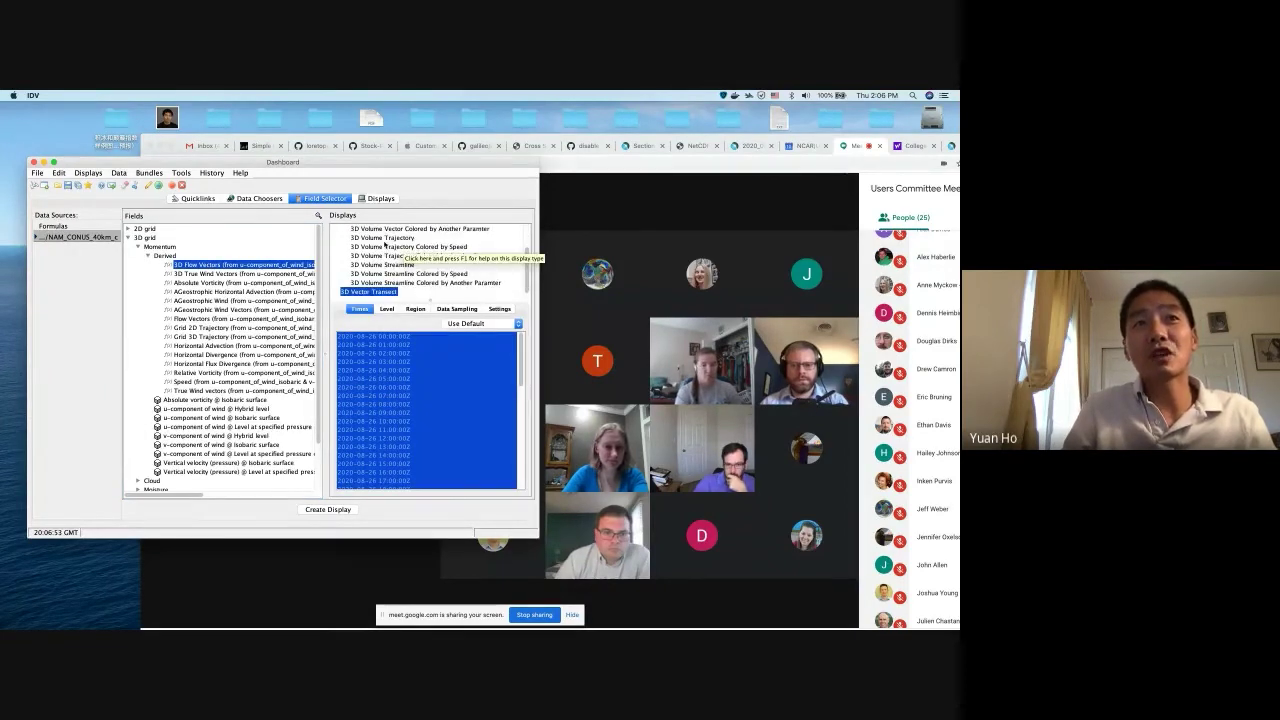
click(398, 276)
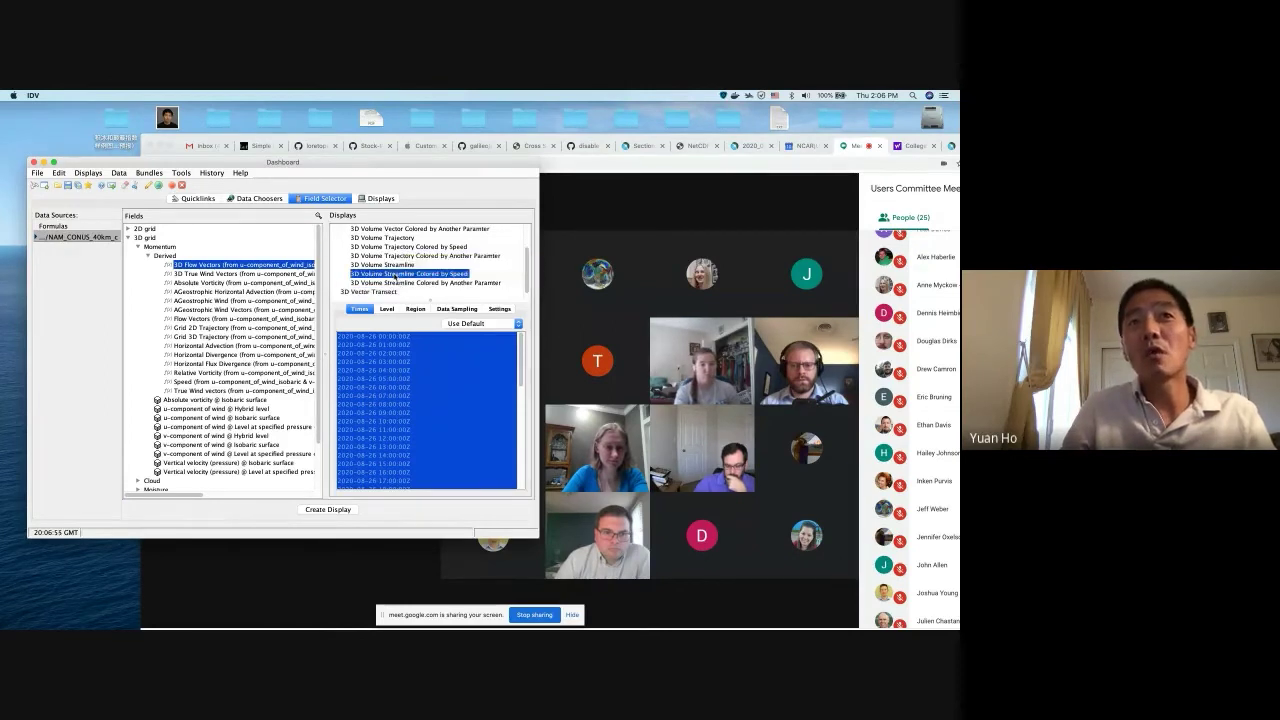
click(483, 323)
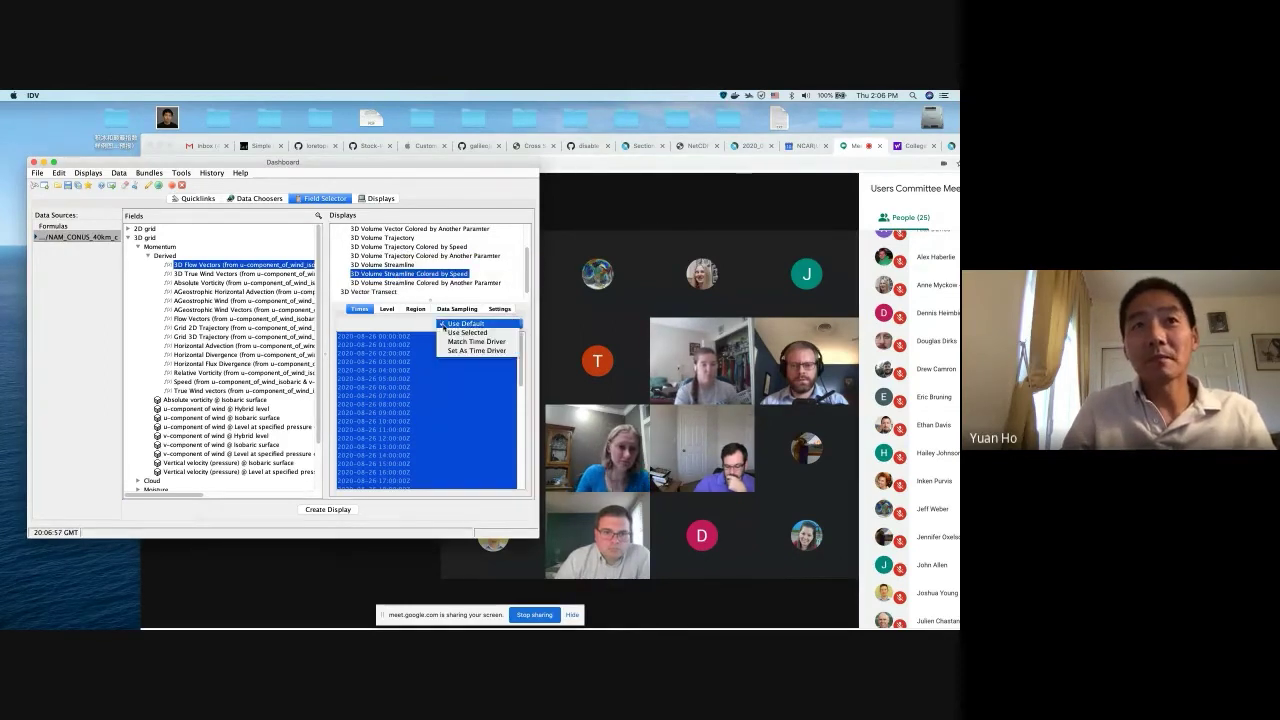
click(470, 338)
click(371, 340)
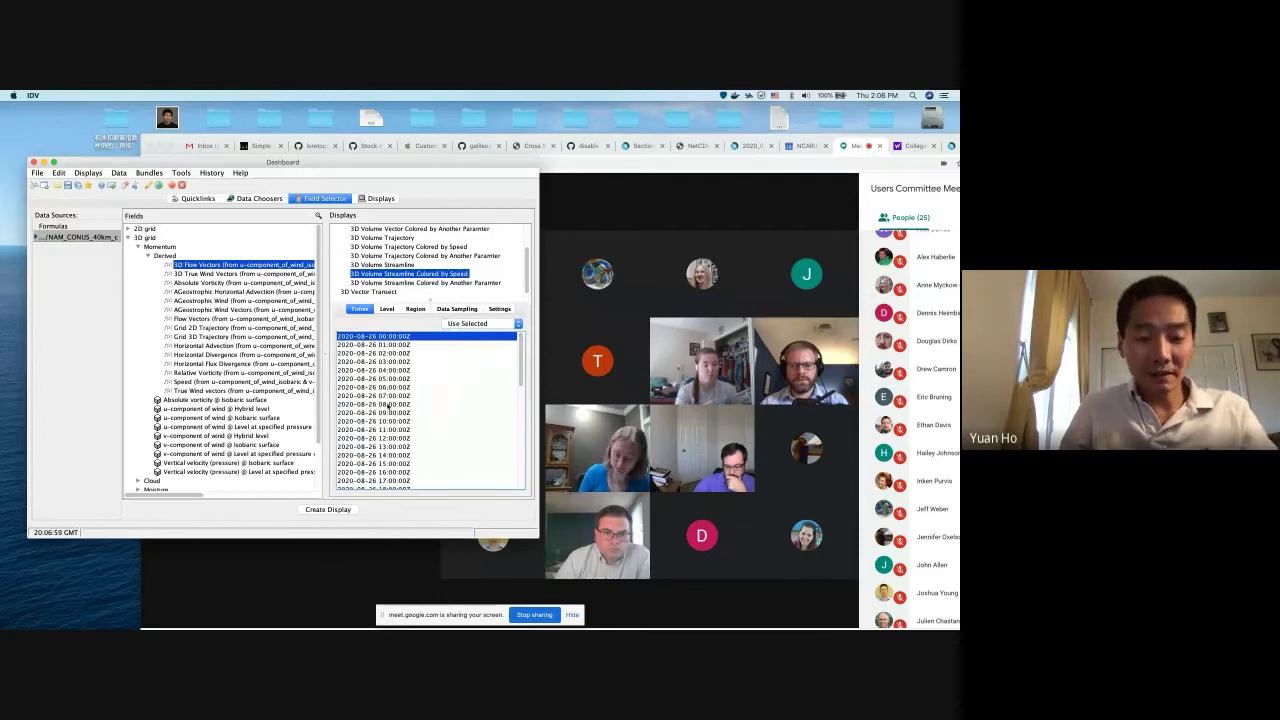
shift+click(382, 388)
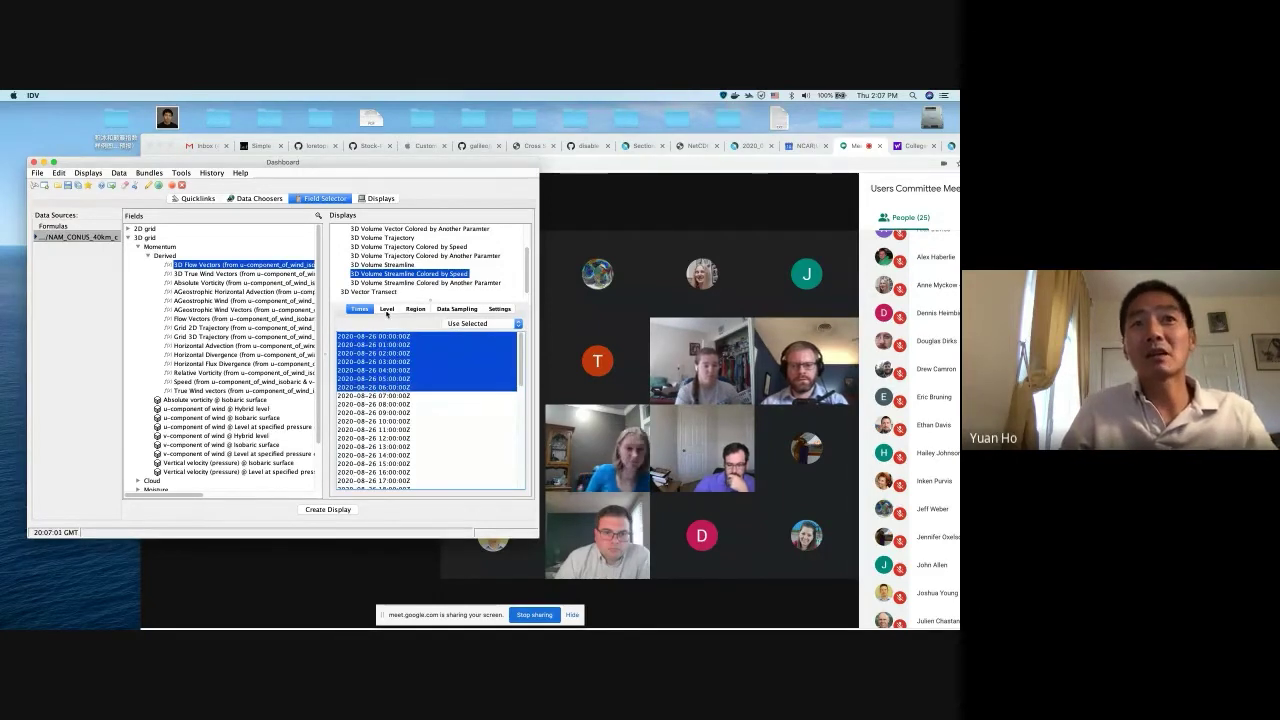
Select the levels from 10000 Pa through 100000 Pa and create the streamline display
click(386, 308)
click(358, 348)
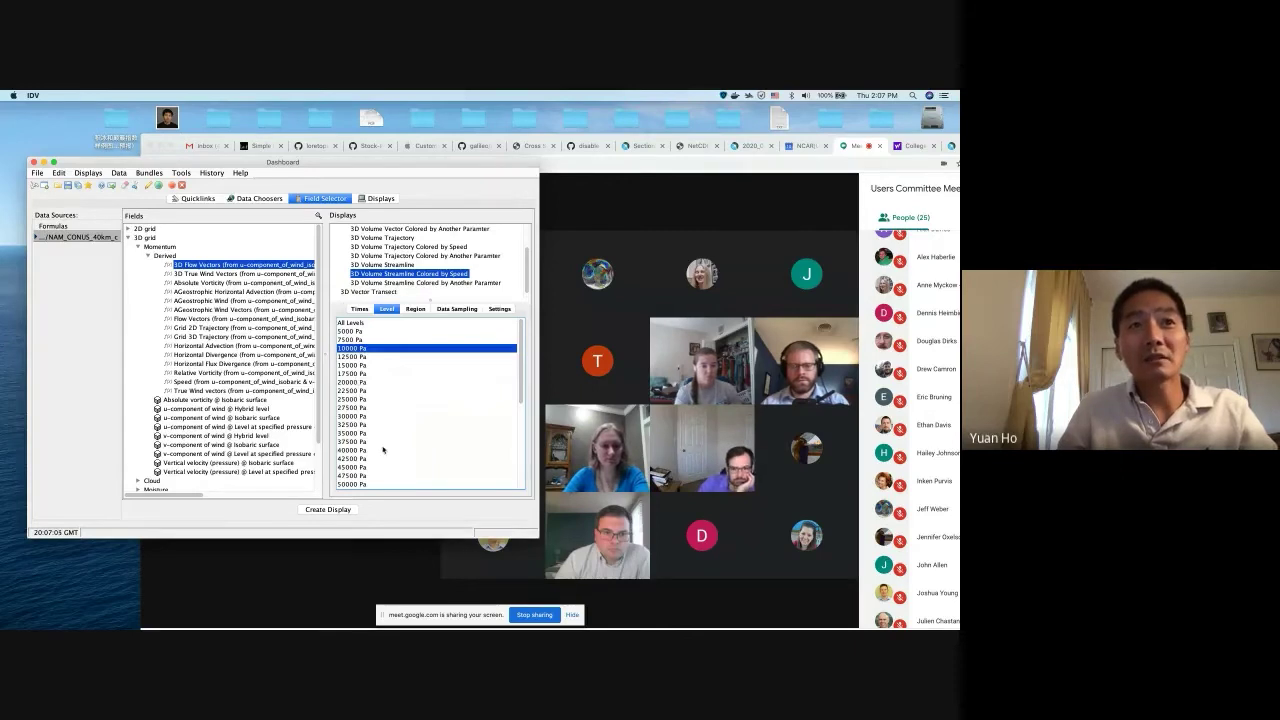
scroll(393, 456, down, 3)
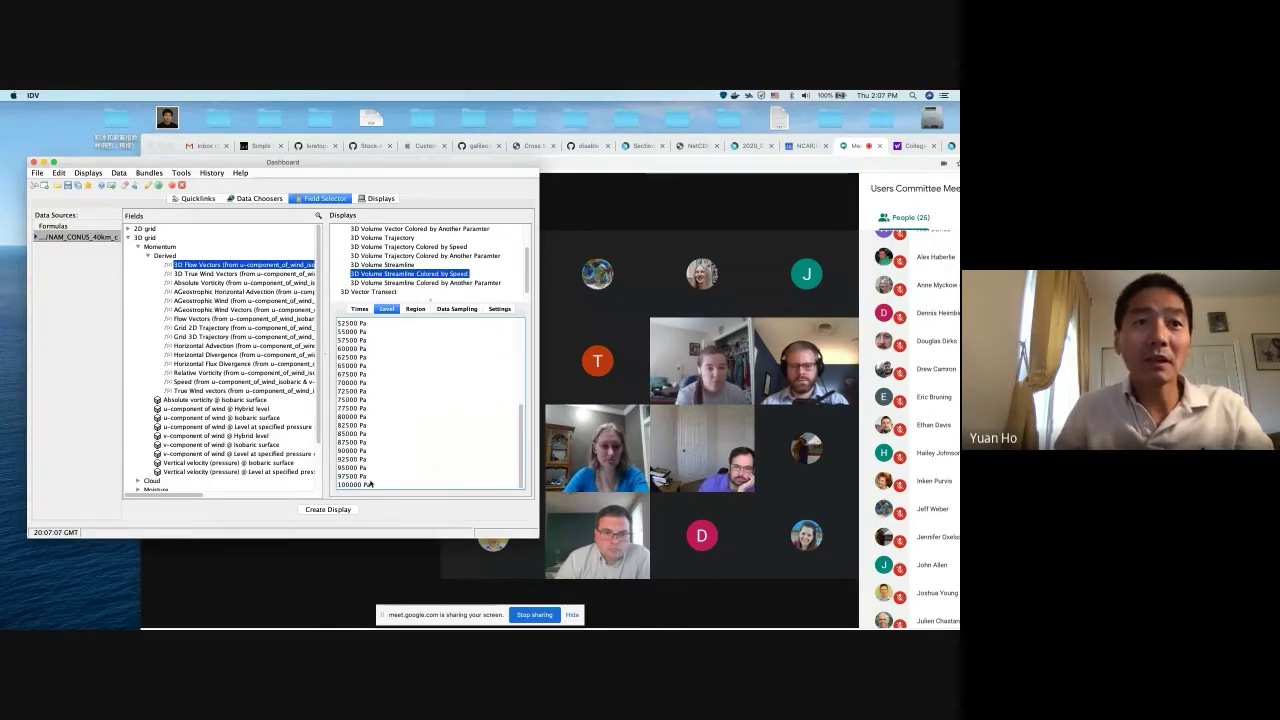
scroll(393, 456, down, 4)
shift+click(358, 484)
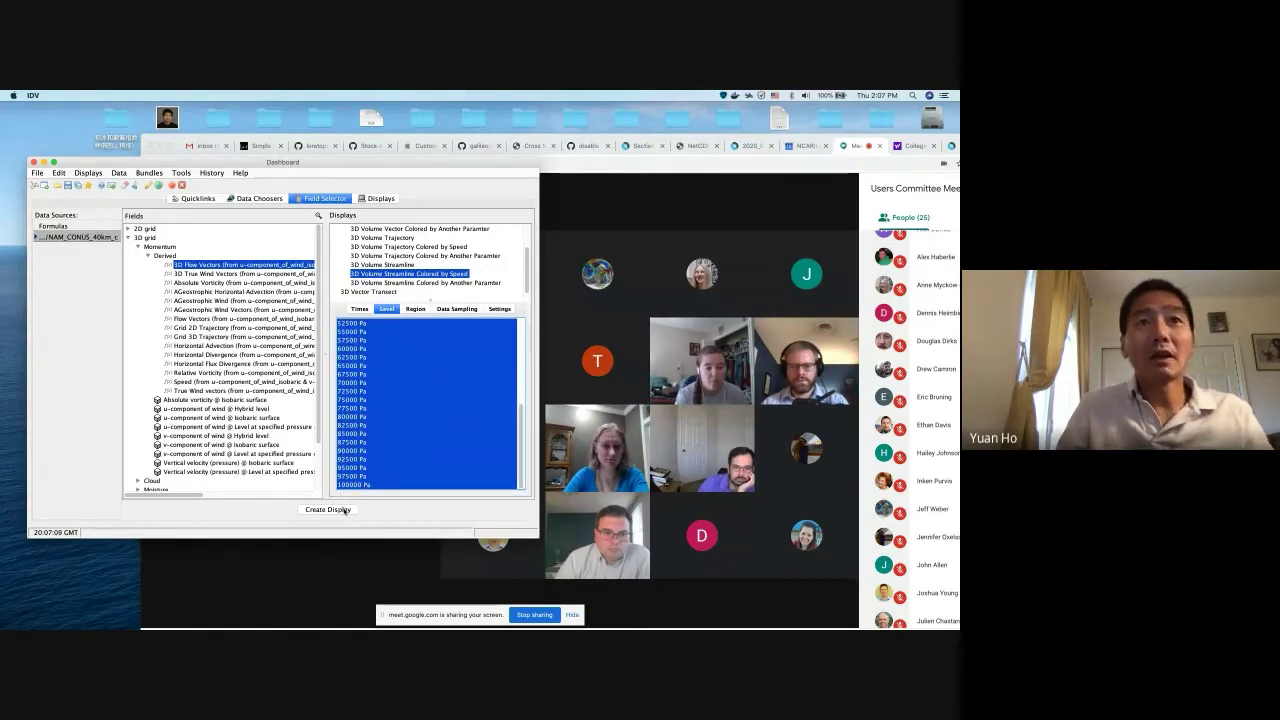
click(328, 509)
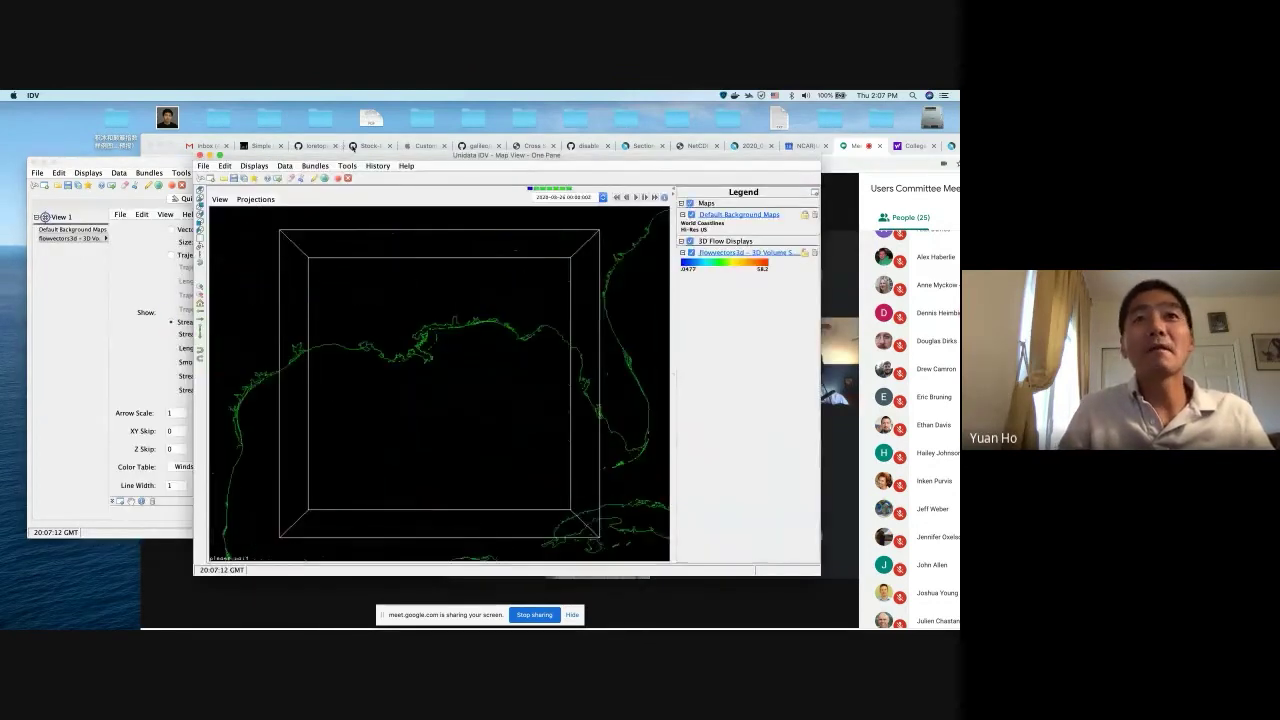
Examine the hurricane's 3D streamlines from oblique and side angles in the map view
drag(487, 510, 482, 313)
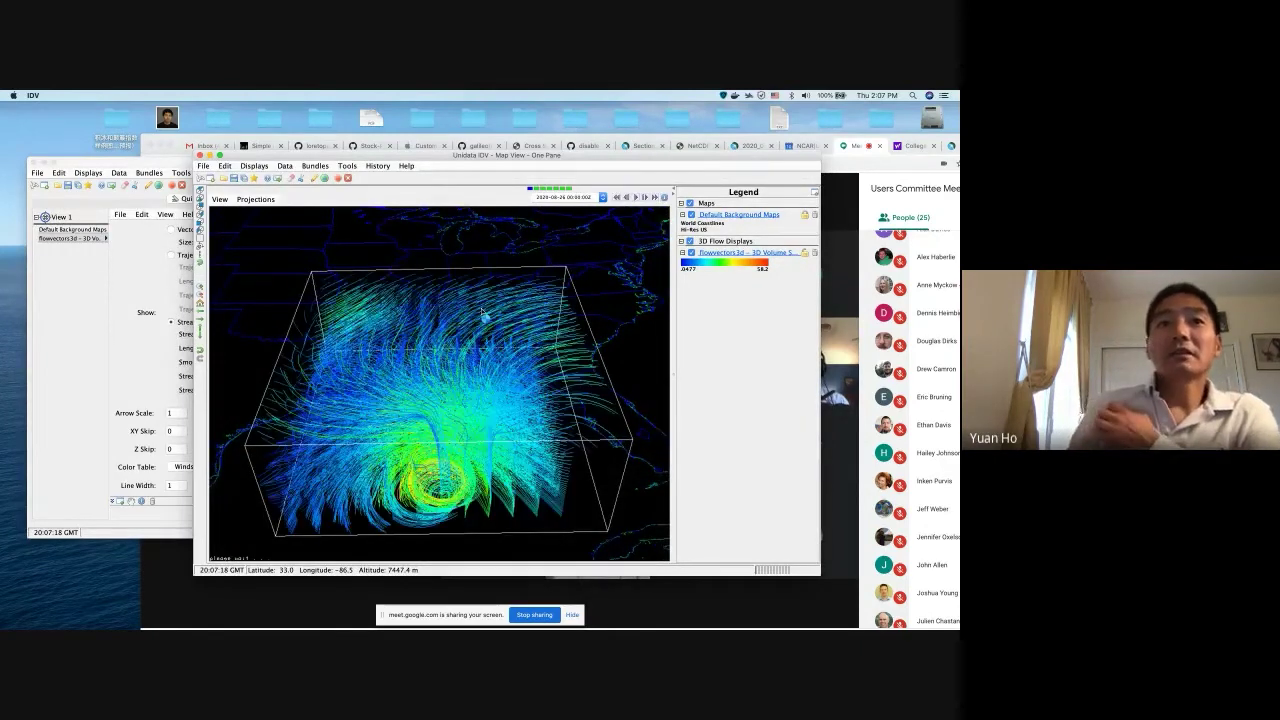
drag(481, 313, 543, 336)
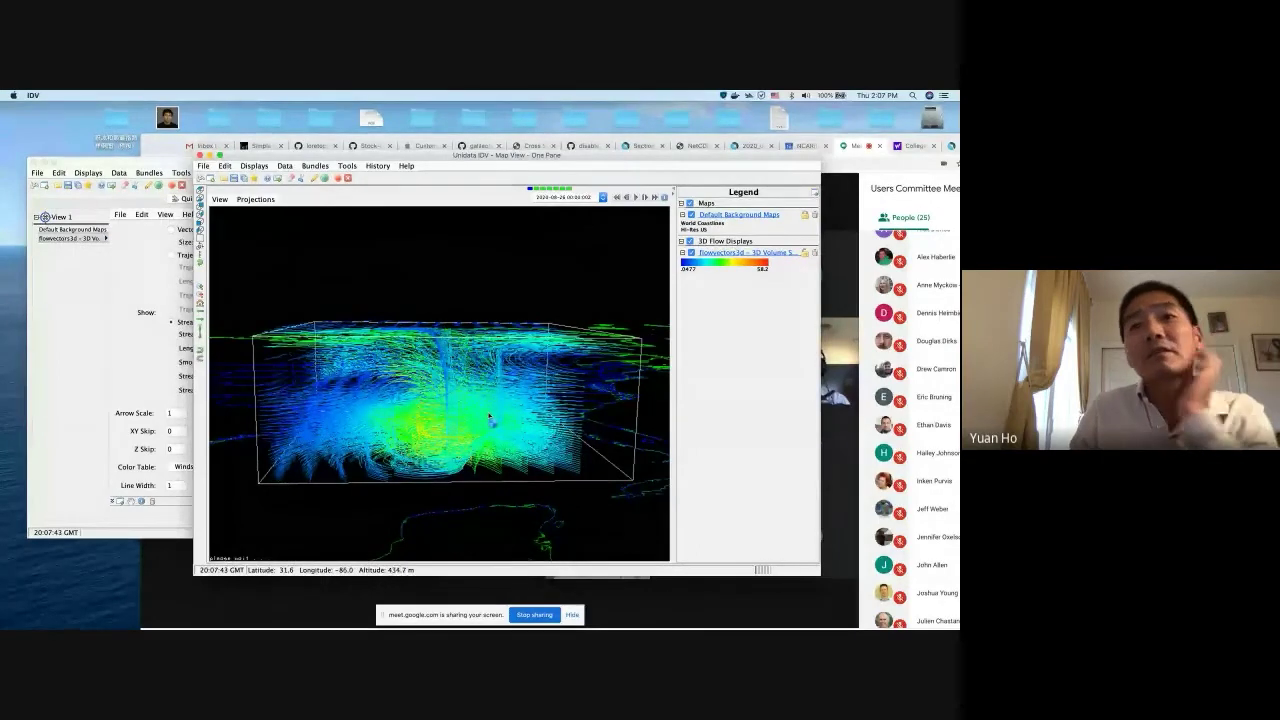
drag(490, 415, 482, 480)
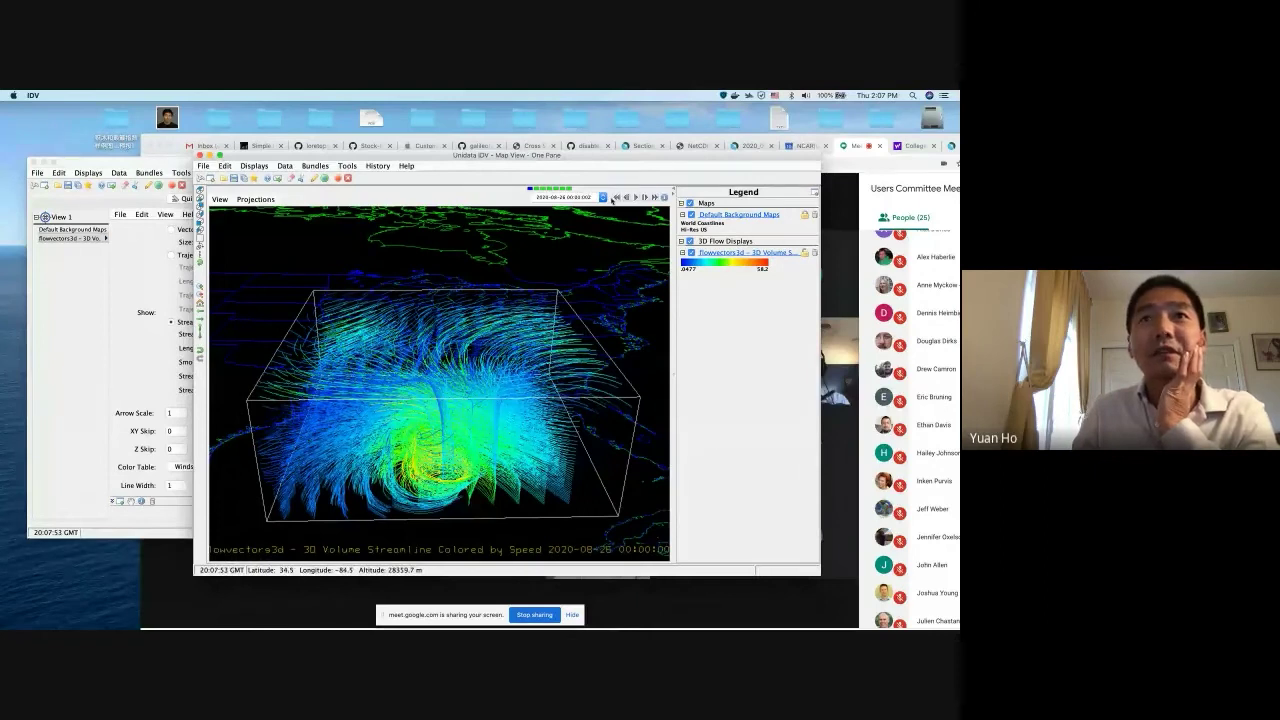
Play the hurricane streamline animation from a side angle and remove the streamline display from the map view
click(636, 197)
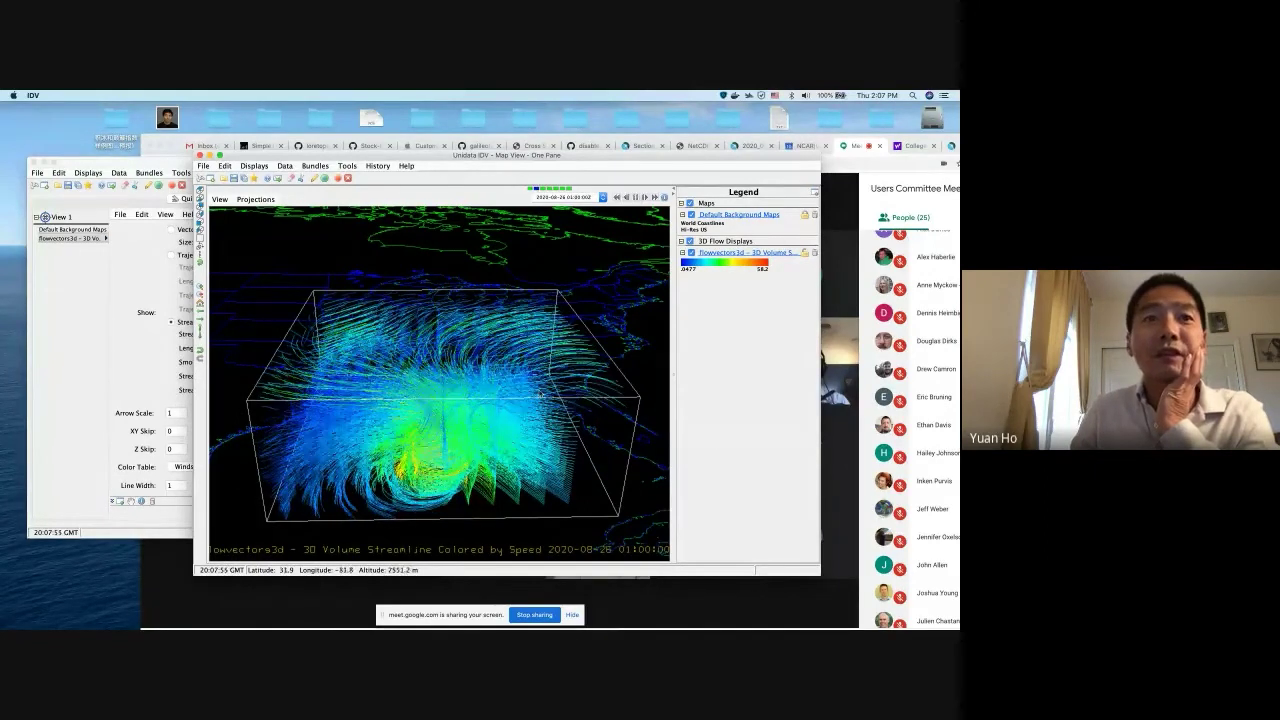
right_drag(541, 396, 464, 341)
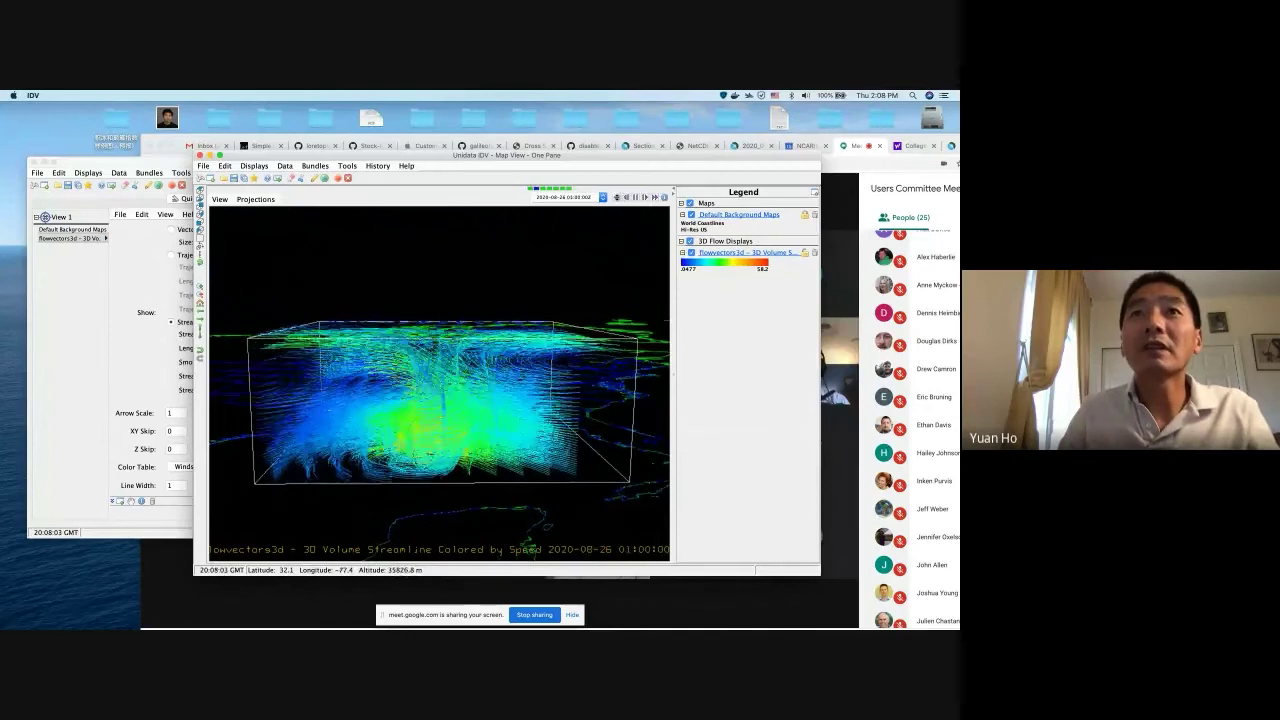
click(815, 254)
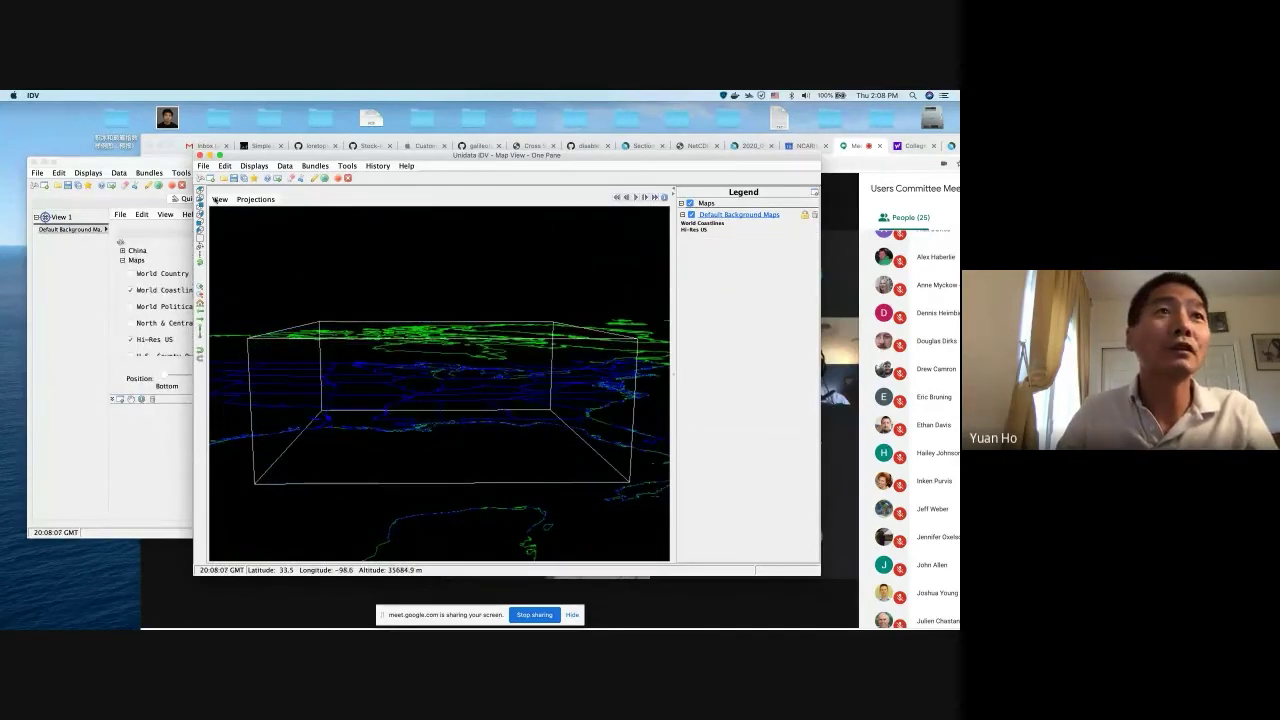
Apply an aspect ratio of 1.0 for X, Y and Z in the map view's properties
click(218, 199)
click(278, 308)
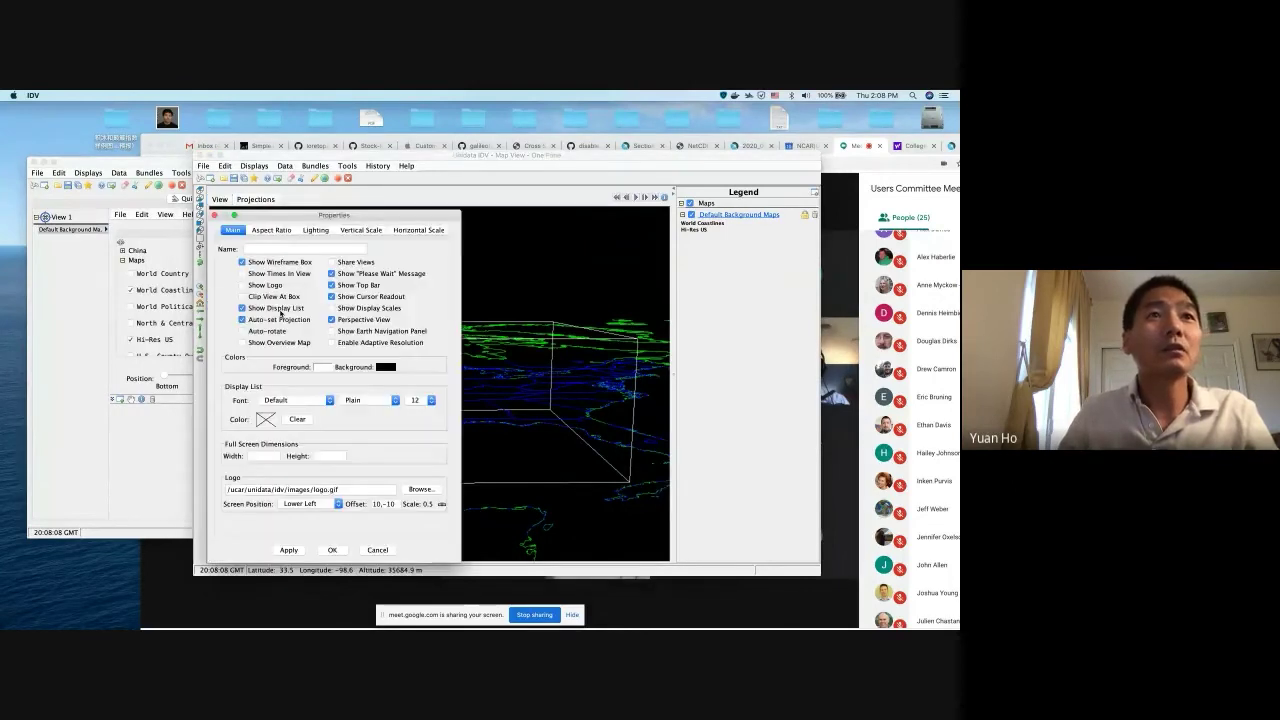
click(271, 230)
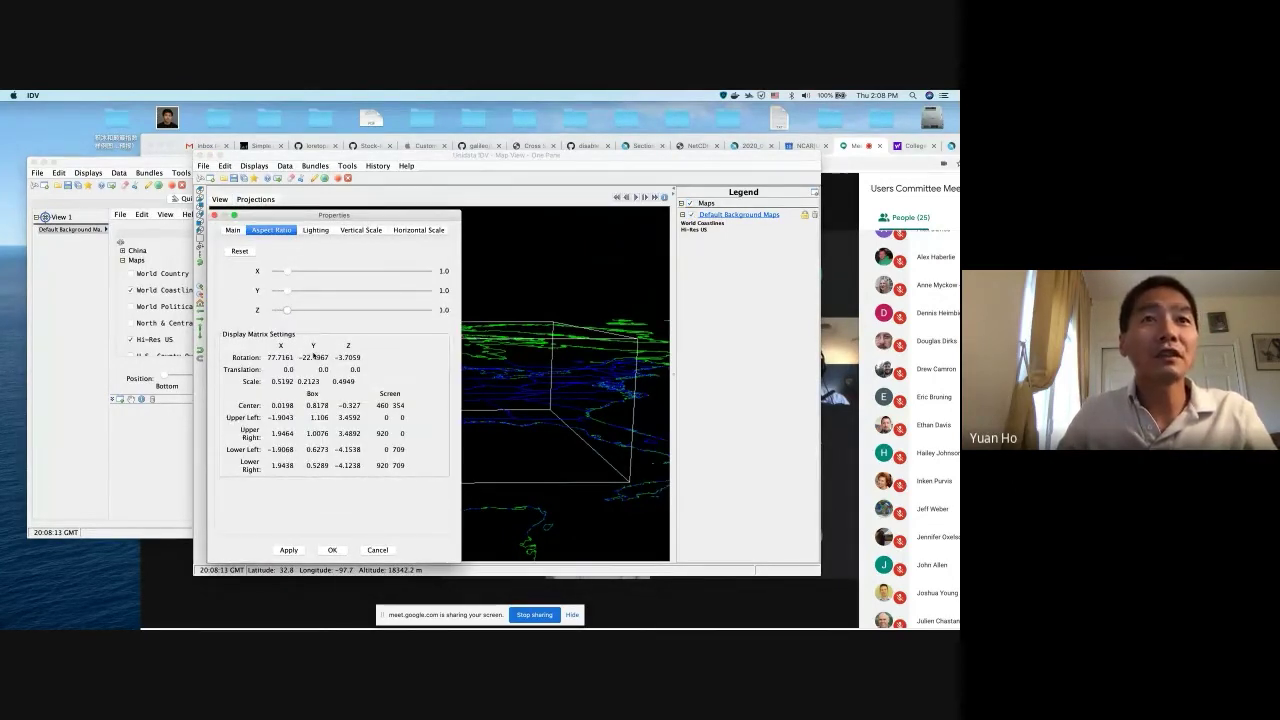
click(332, 550)
Create the 3D Volume Streamline Colored by Speed display of 3D Flow Vectors again with the same levels
click(88, 408)
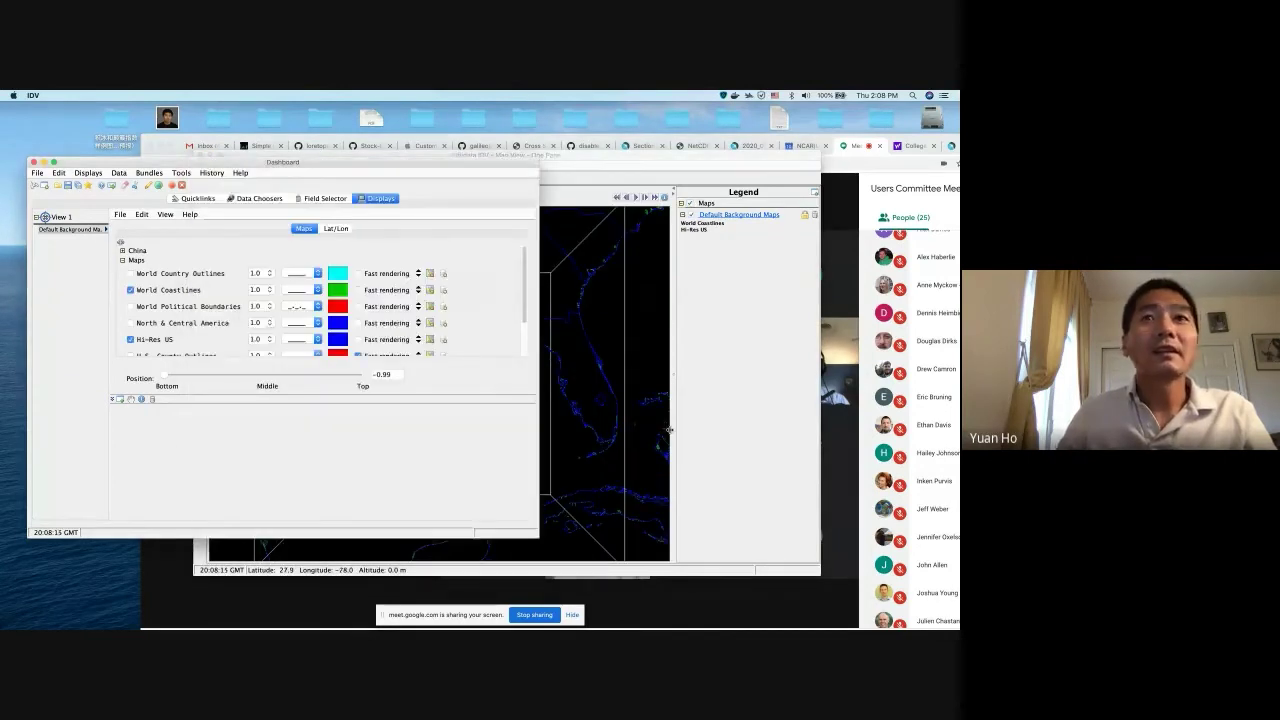
click(325, 198)
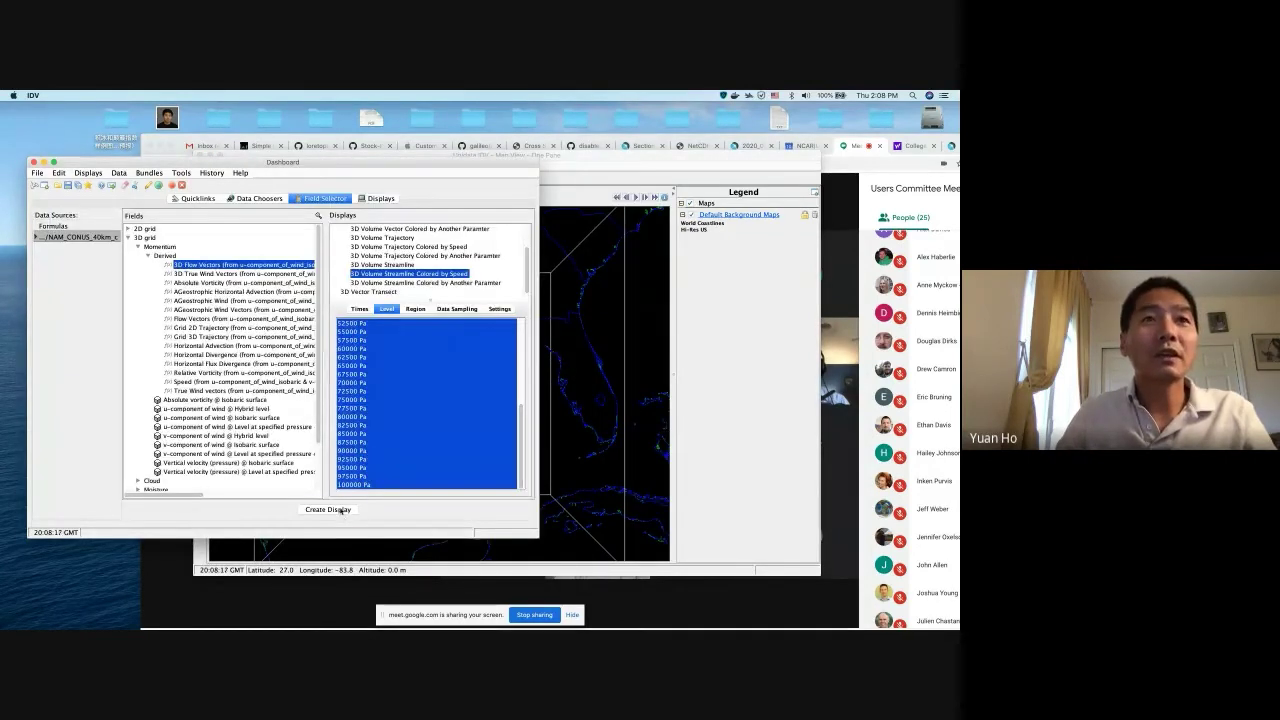
click(341, 510)
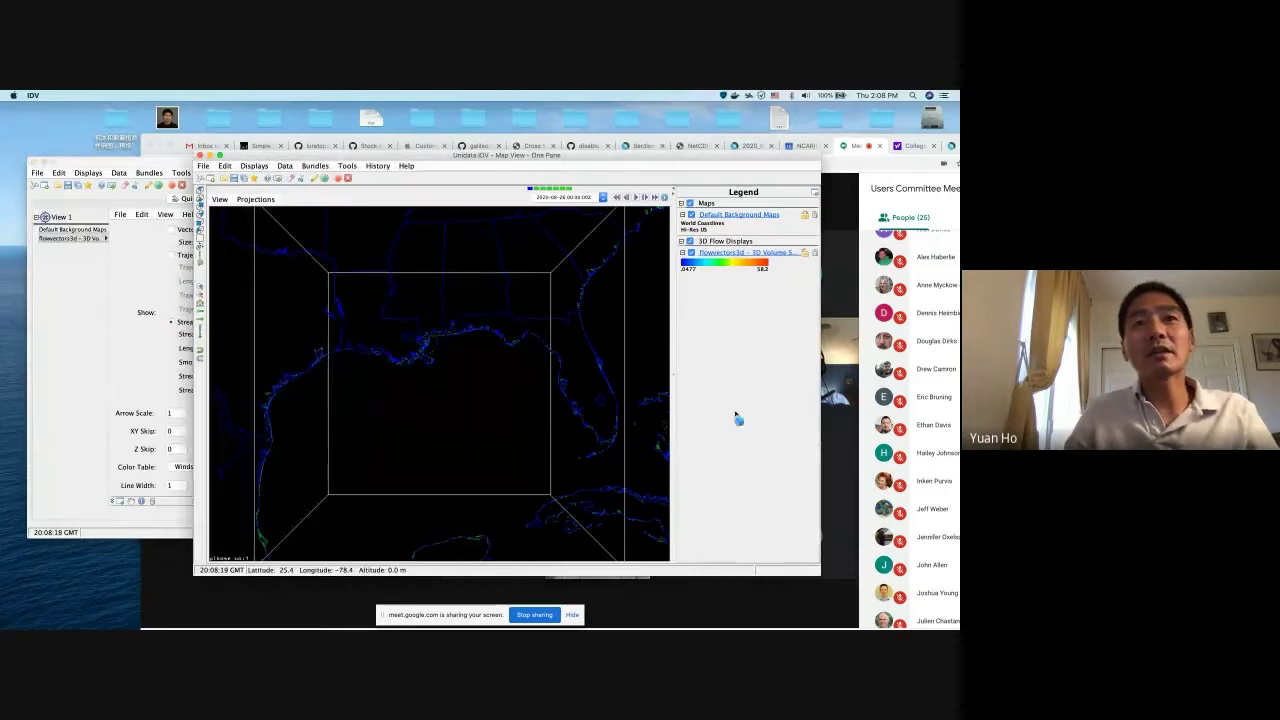
Examine the animated 3D streamlines in the taller view box from oblique angles
drag(571, 457, 627, 432)
right_drag(627, 432, 410, 612)
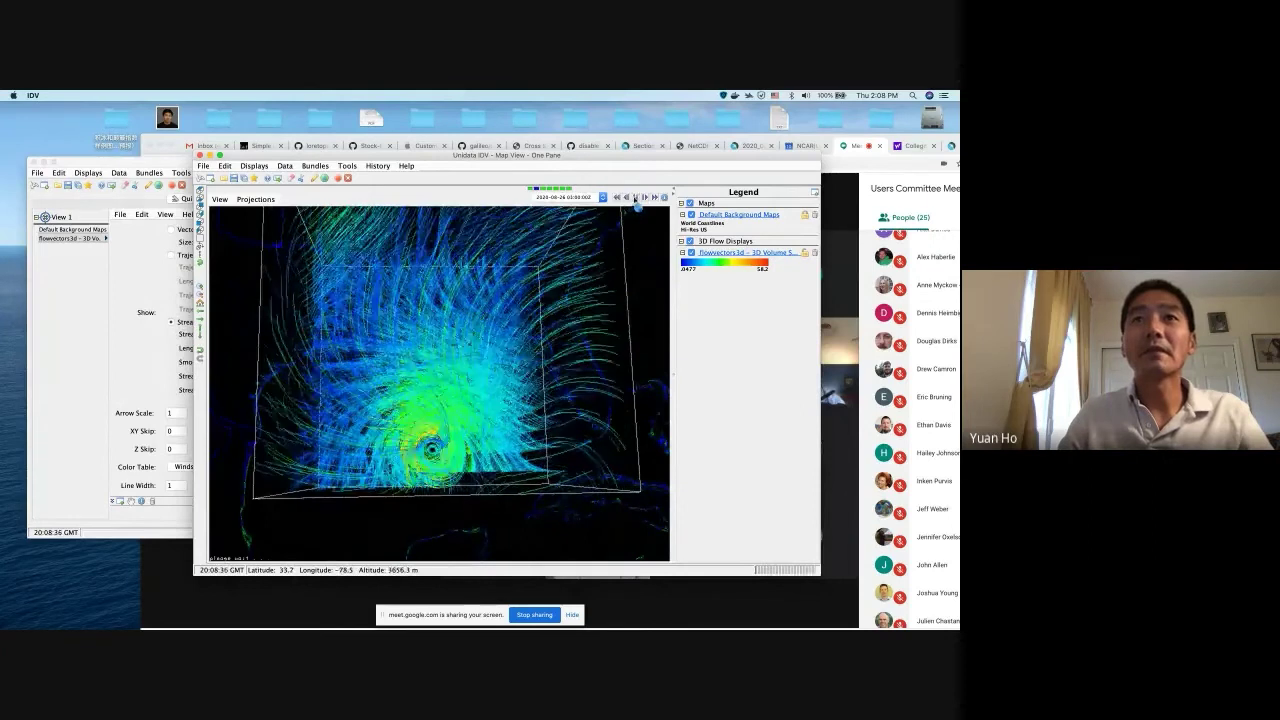
click(636, 198)
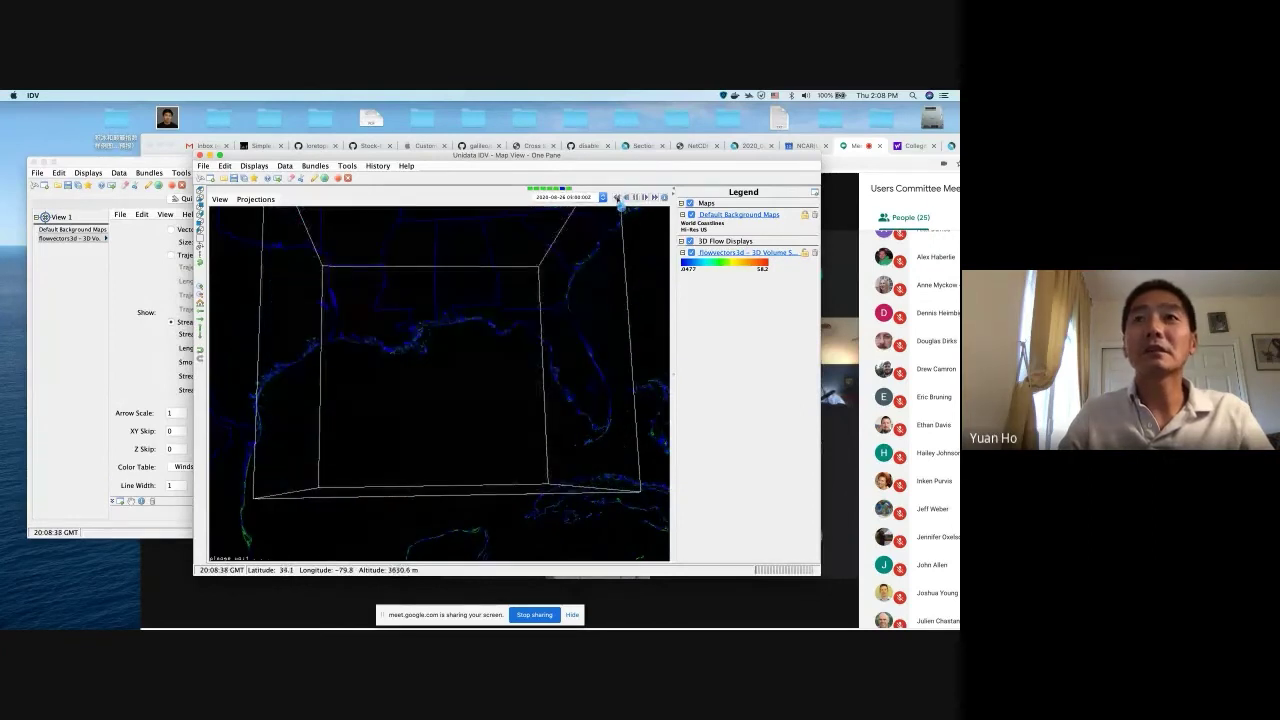
click(618, 198)
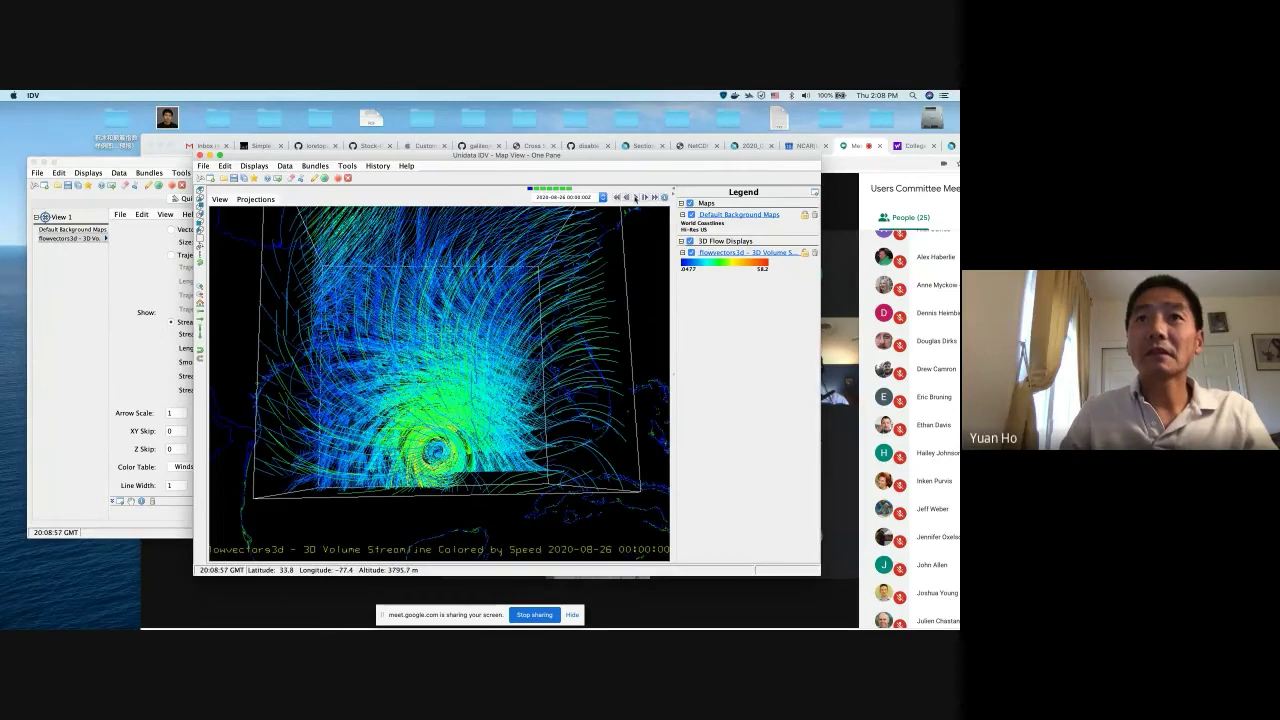
click(635, 197)
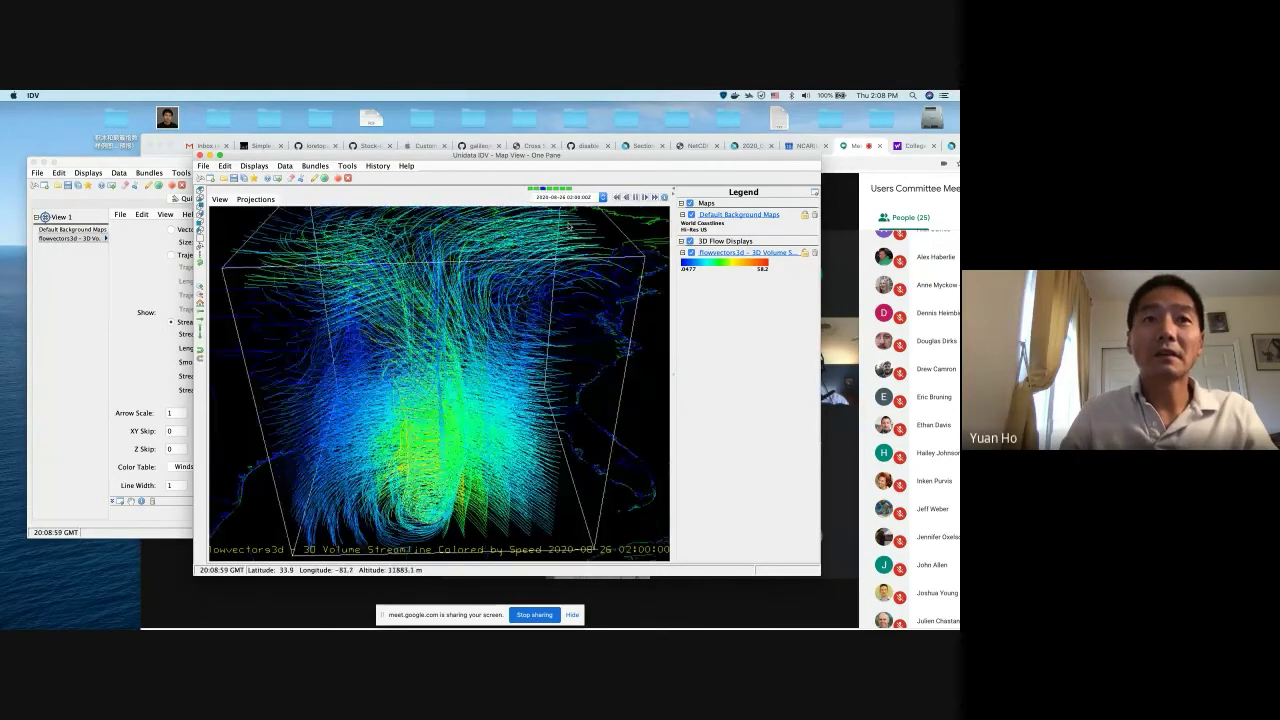
drag(568, 226, 515, 495)
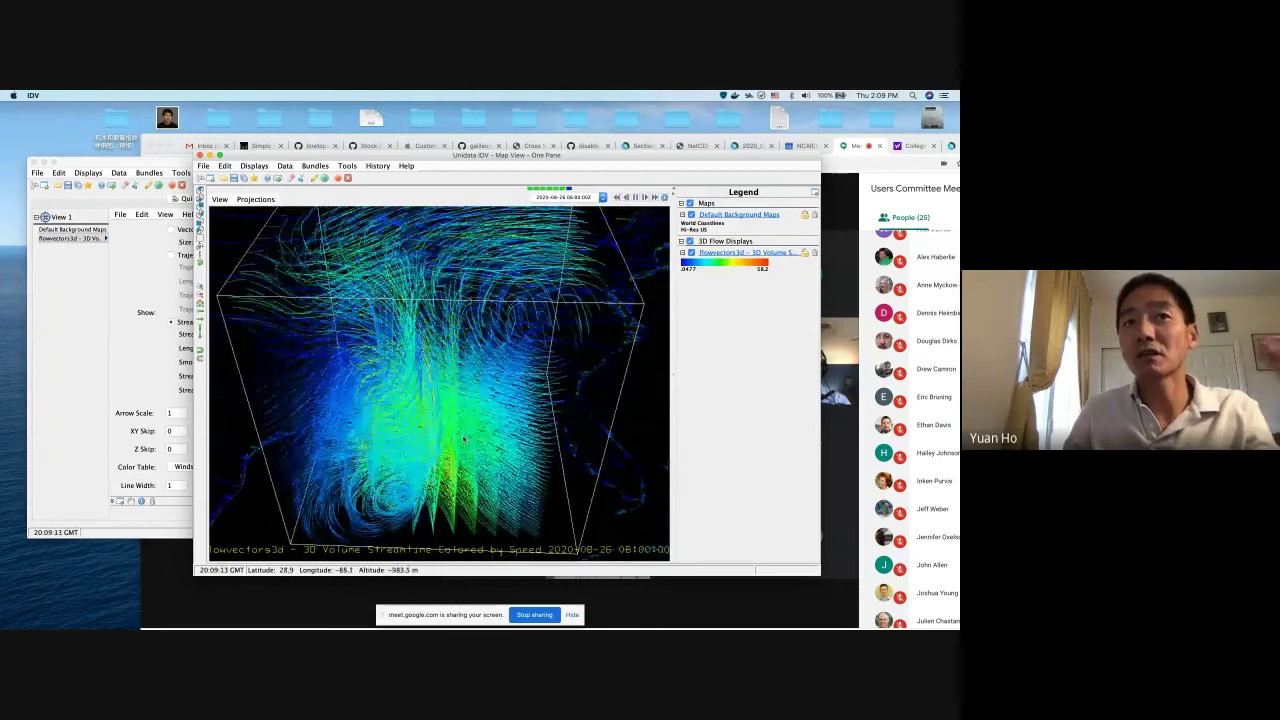
Set the streamline start level to 85000 and the end level to 95000
click(109, 353)
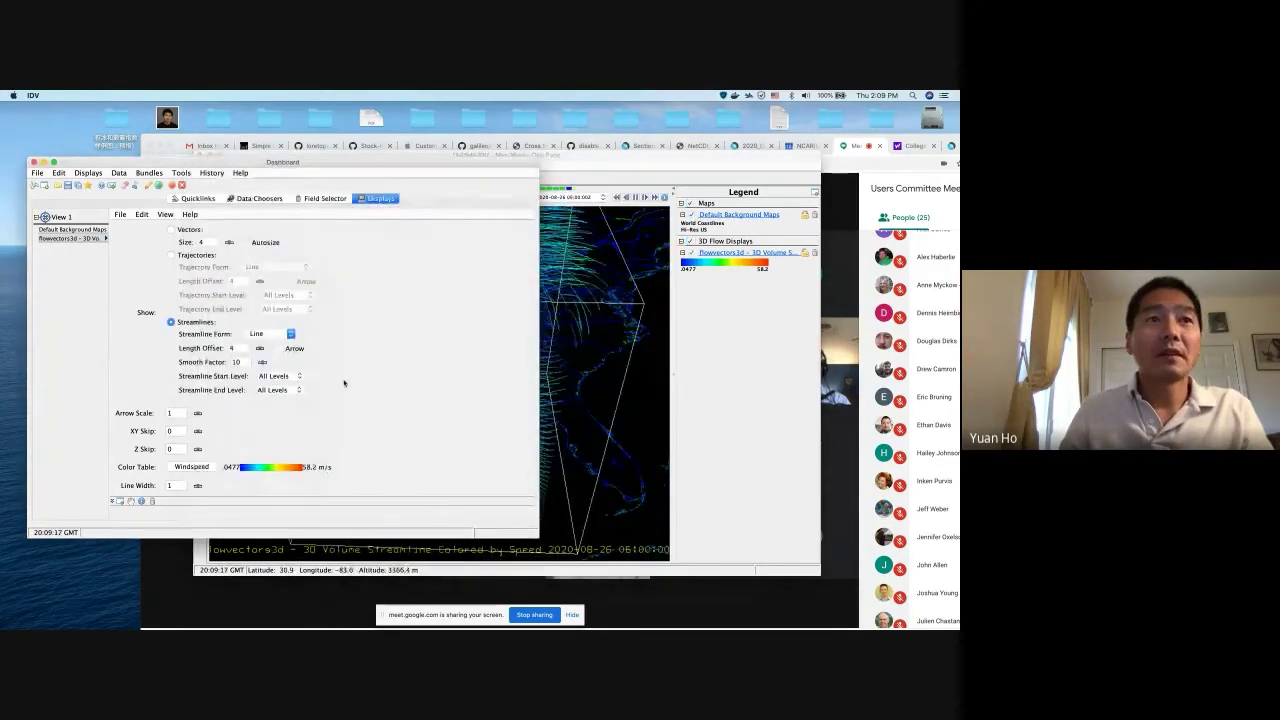
click(299, 376)
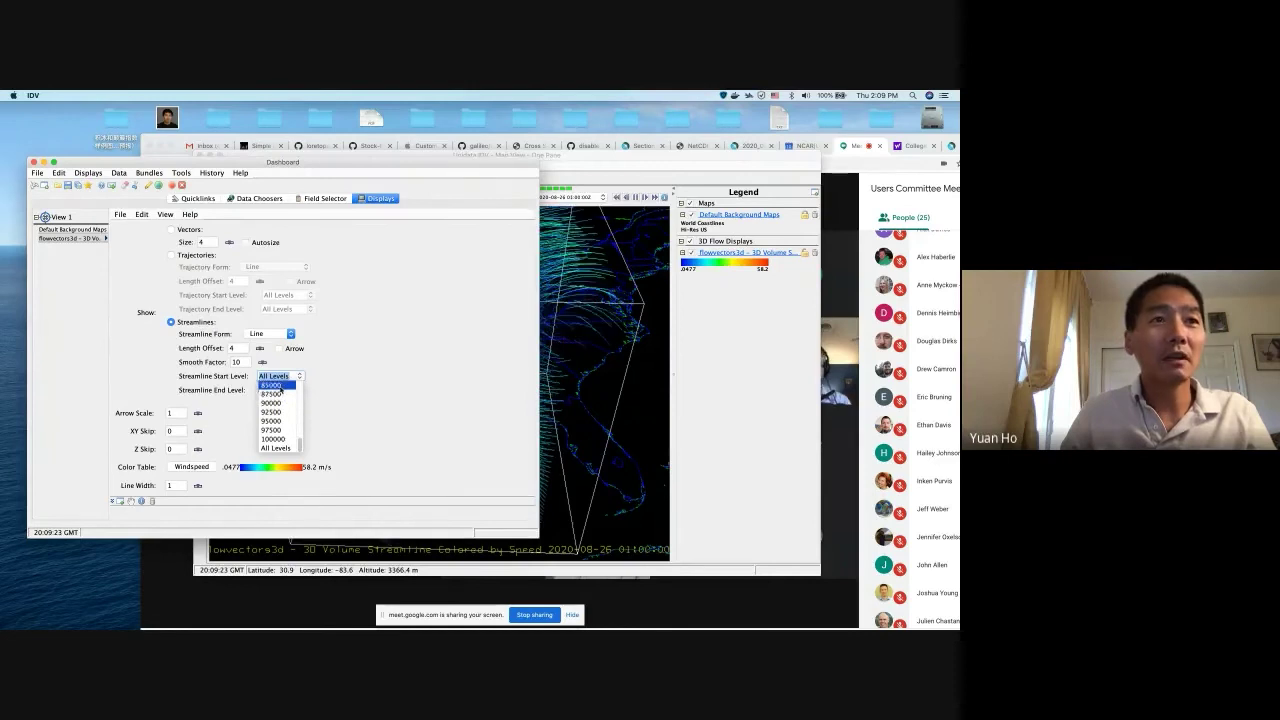
click(280, 386)
click(281, 390)
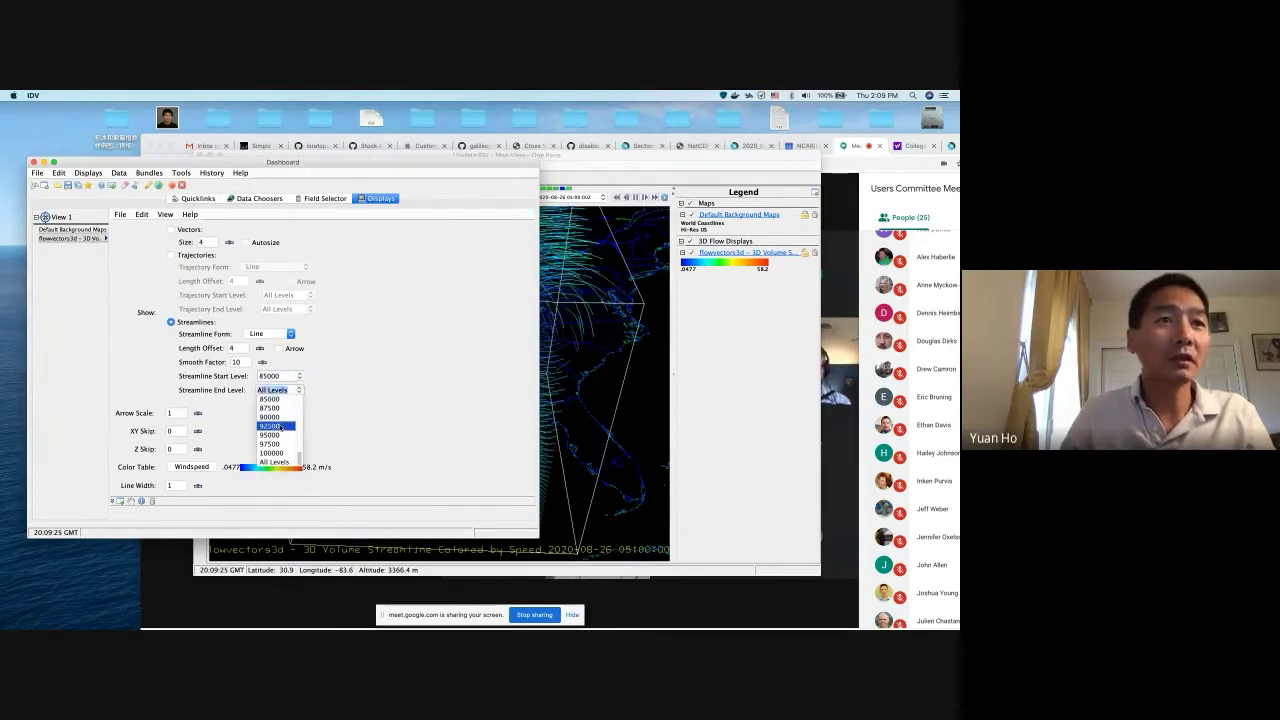
click(281, 428)
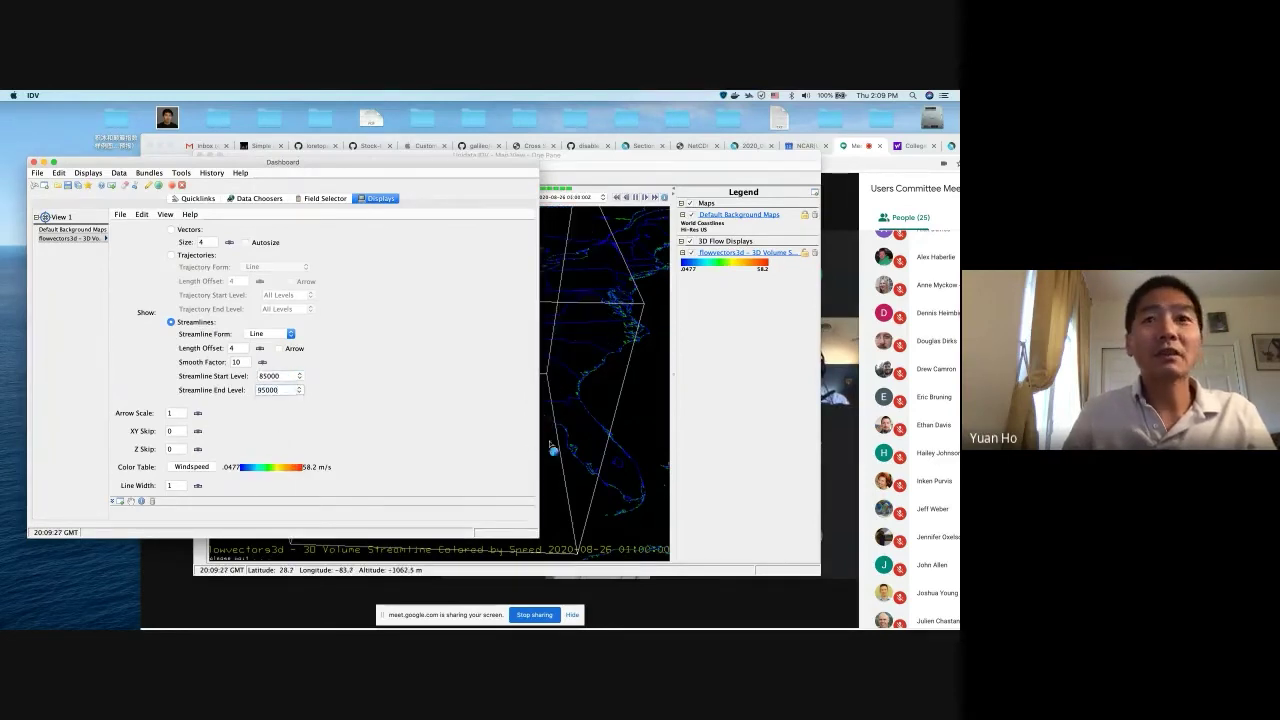
Inspect the low-level streamlines around the hurricane's core at the first time step from oblique and side angles
click(563, 441)
mouse_move(503, 486)
mouse_down()
mouse_move(500, 409)
mouse_move(489, 480)
mouse_up()
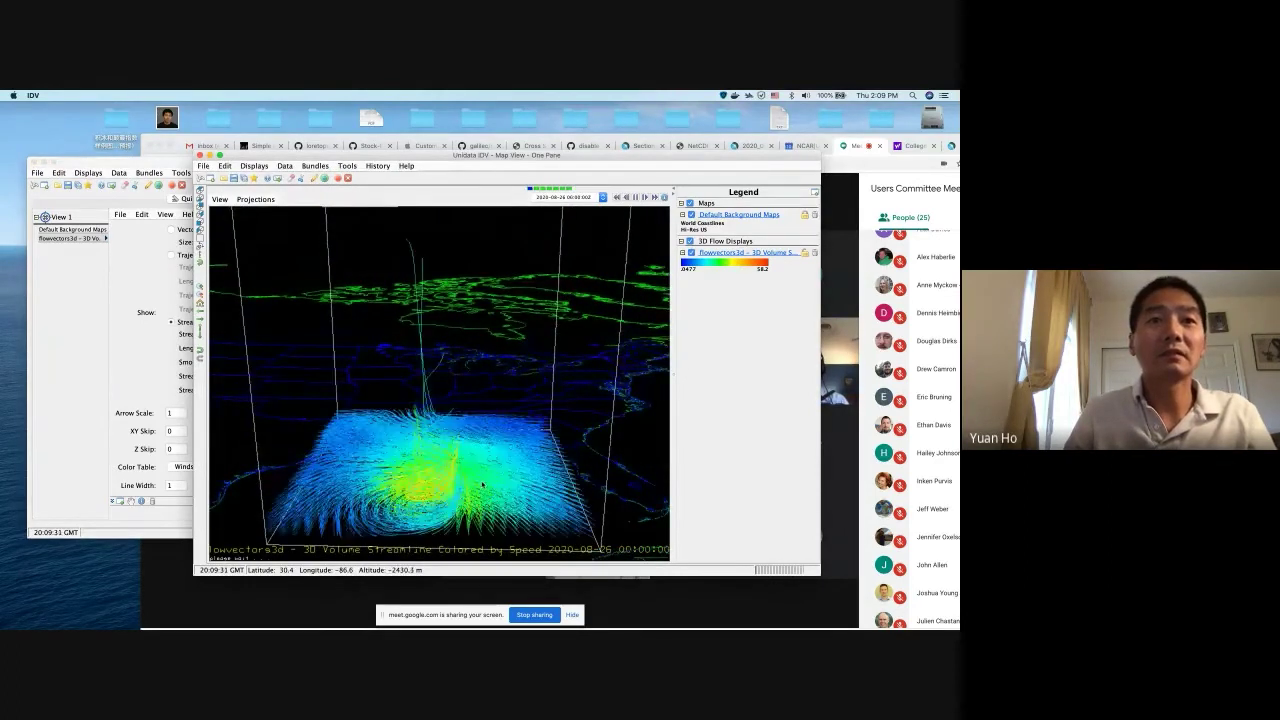
drag(476, 486, 472, 446)
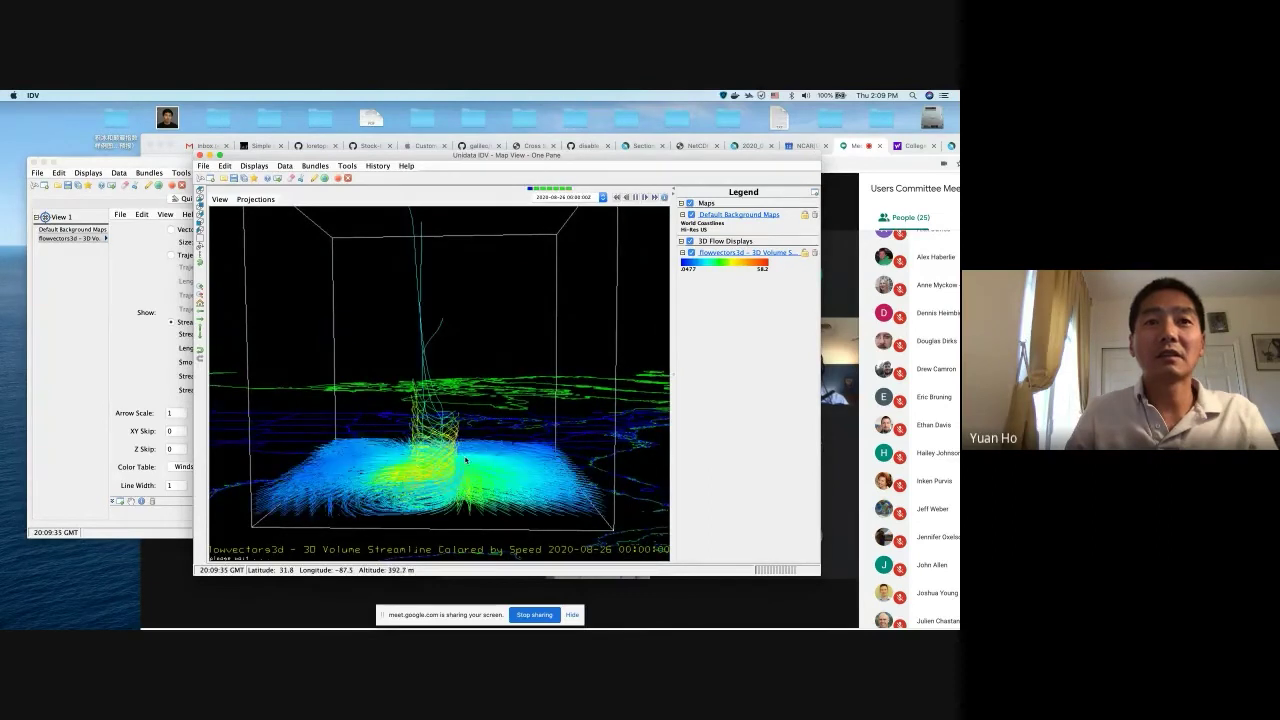
click(617, 198)
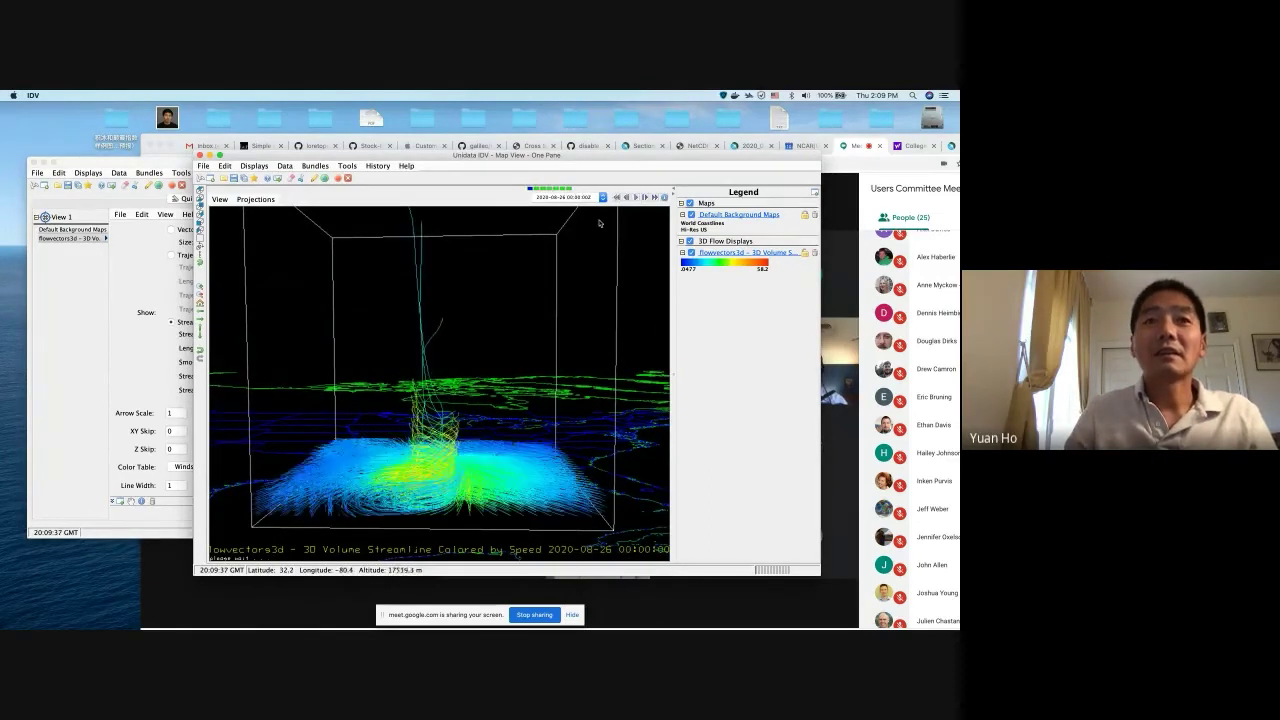
right_drag(482, 464, 412, 323)
Review the streamline level settings and play the low-level streamline animation from side and oblique angles
click(86, 356)
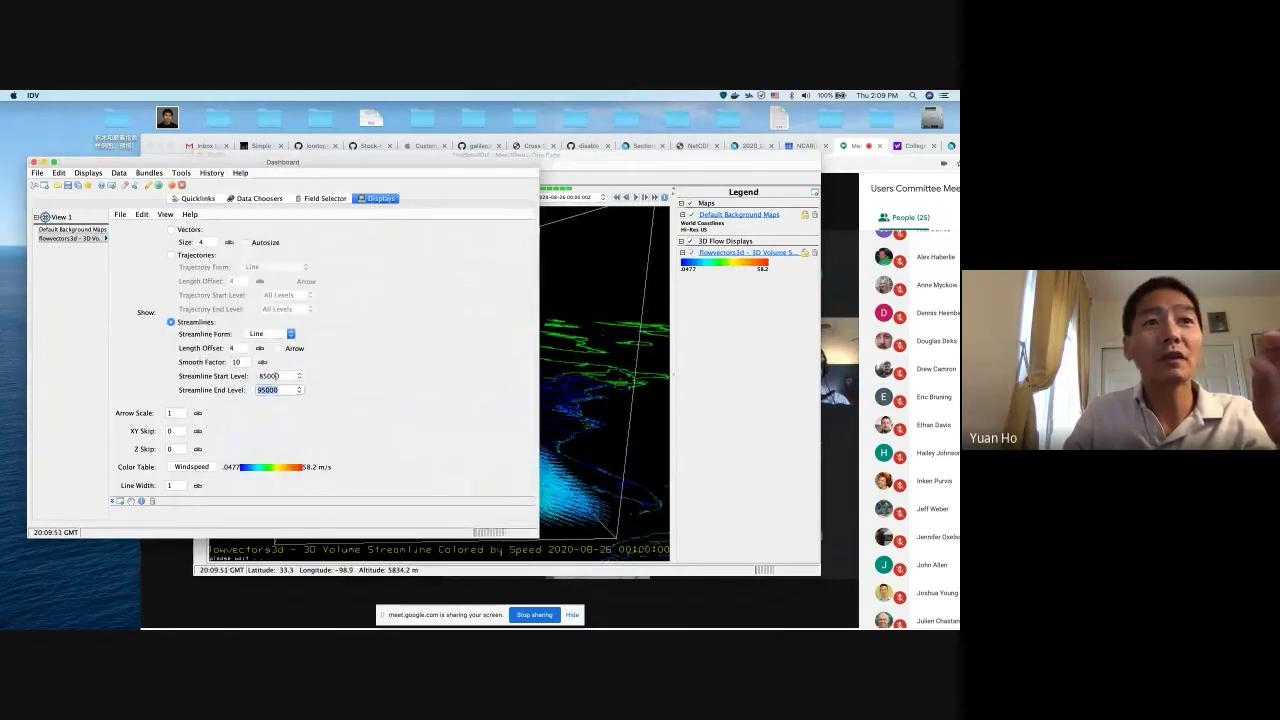
click(583, 434)
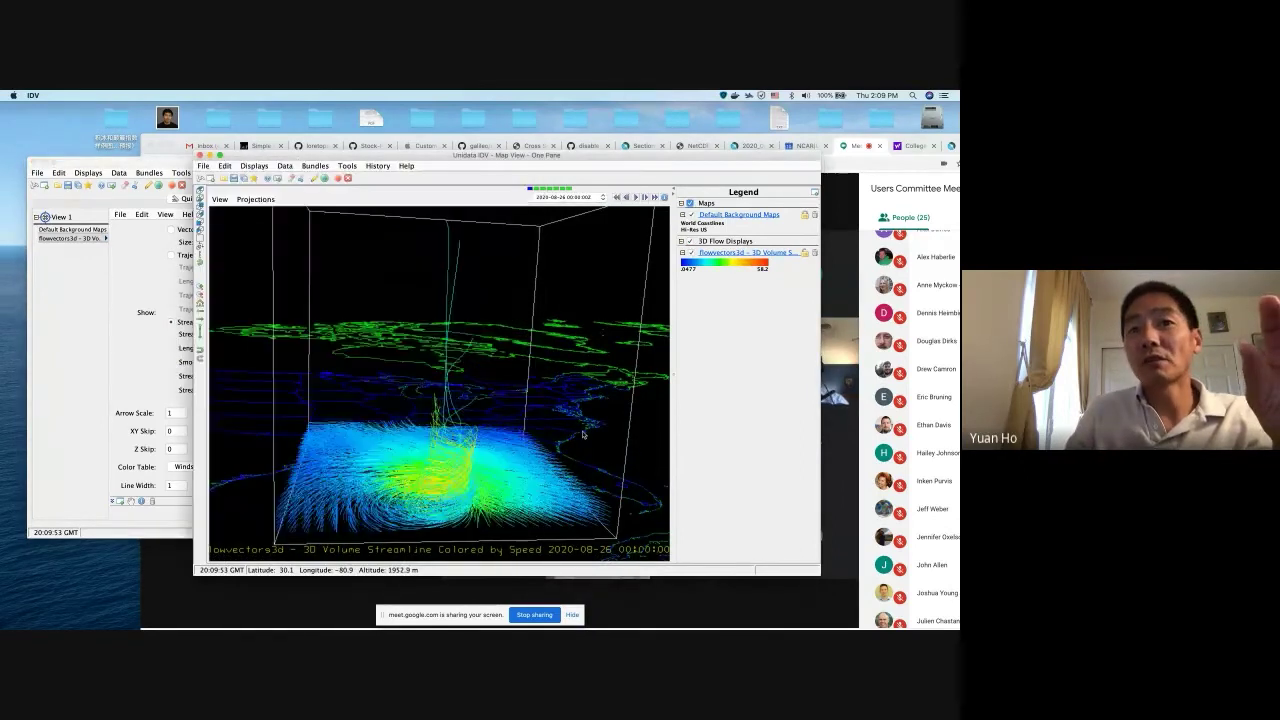
drag(583, 434, 445, 453)
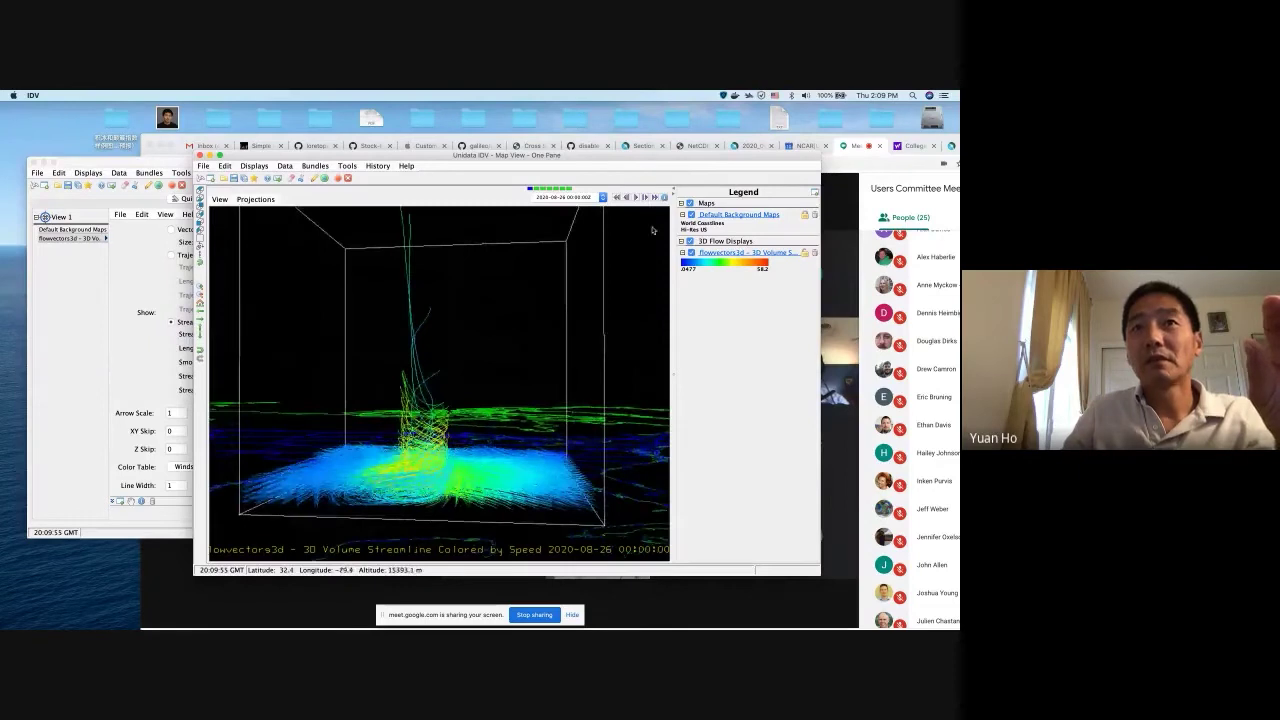
click(637, 198)
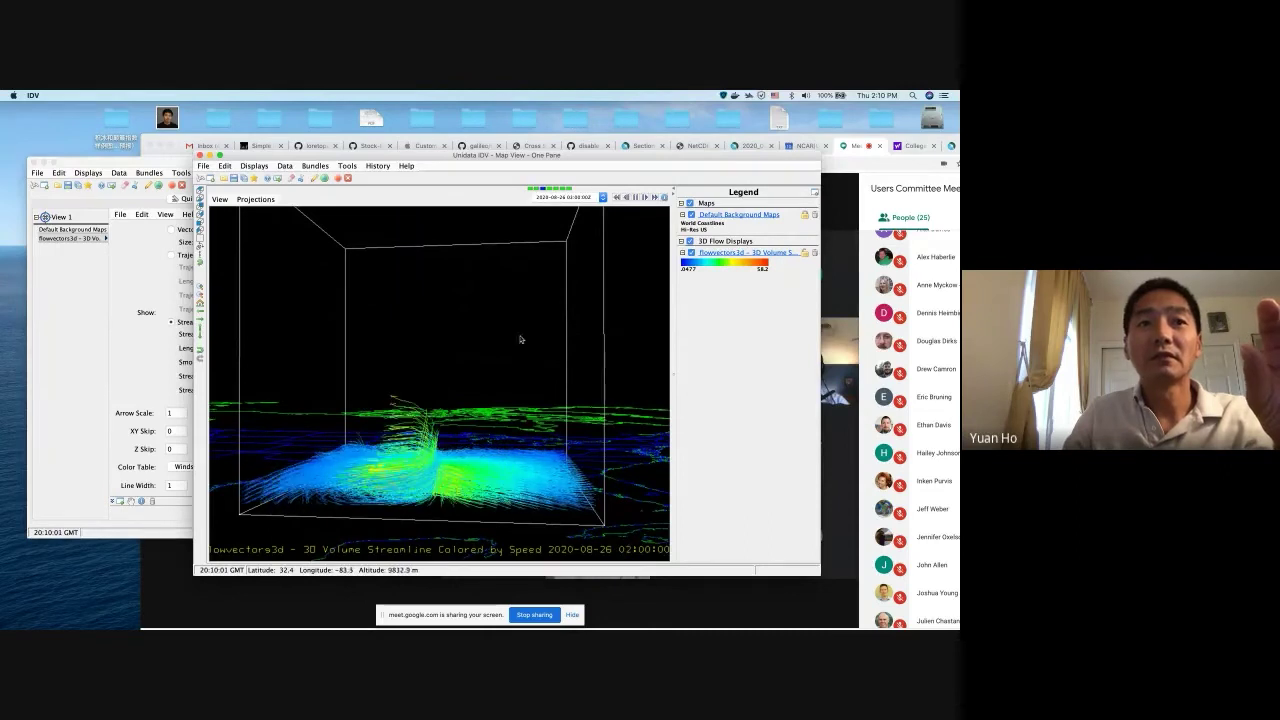
drag(520, 340, 448, 255)
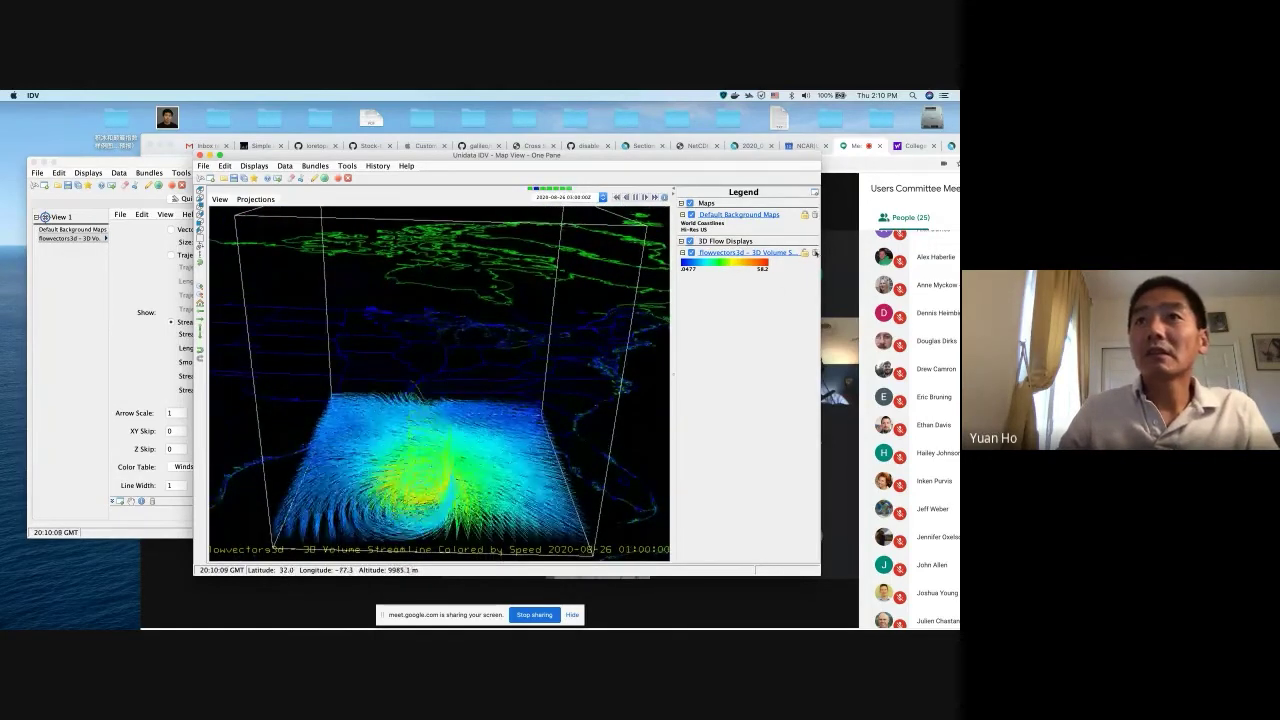
Remove the streamline display and select the derived Grid 3D Trajectory field under 3D grid Momentum
click(815, 253)
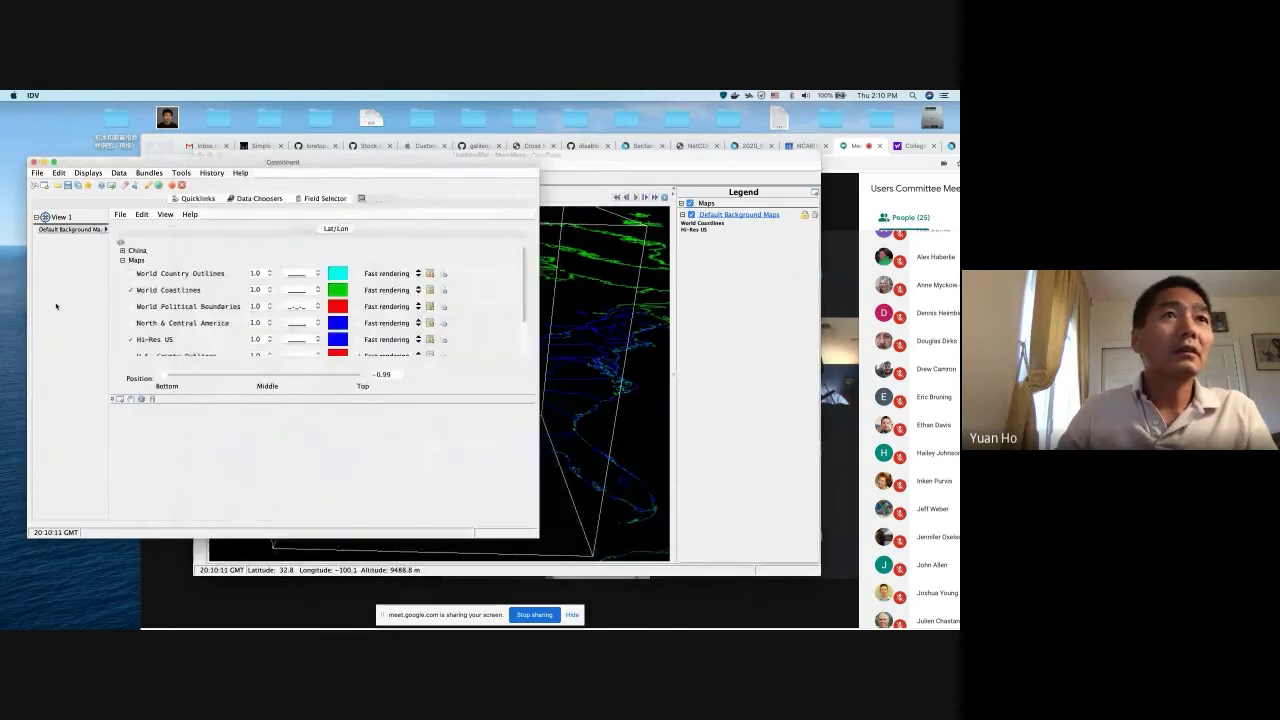
click(323, 198)
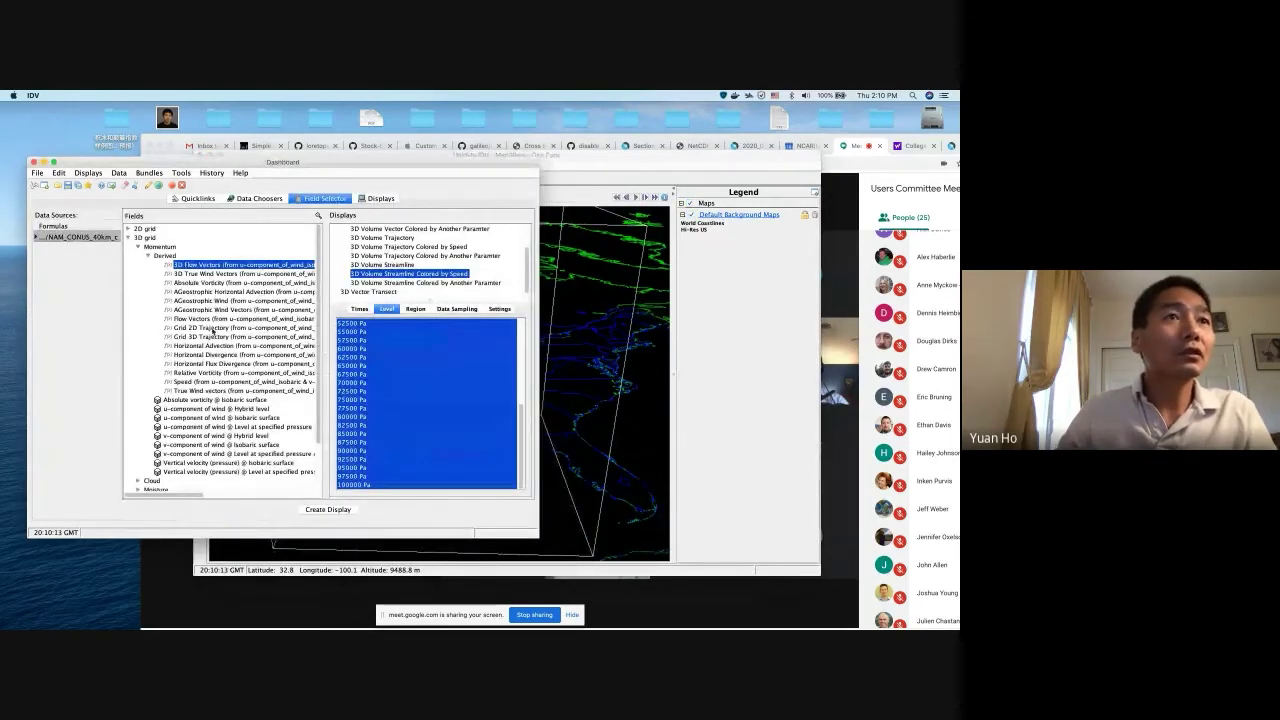
click(211, 337)
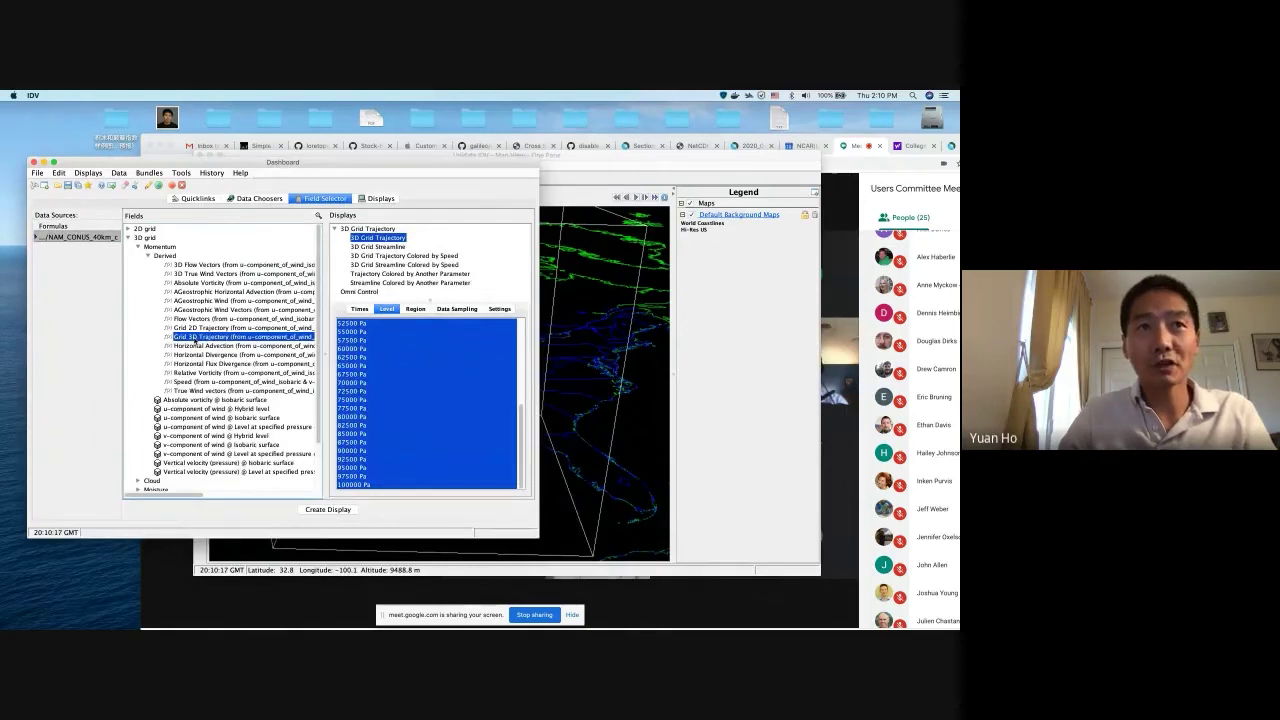
scroll(404, 369, up, 7)
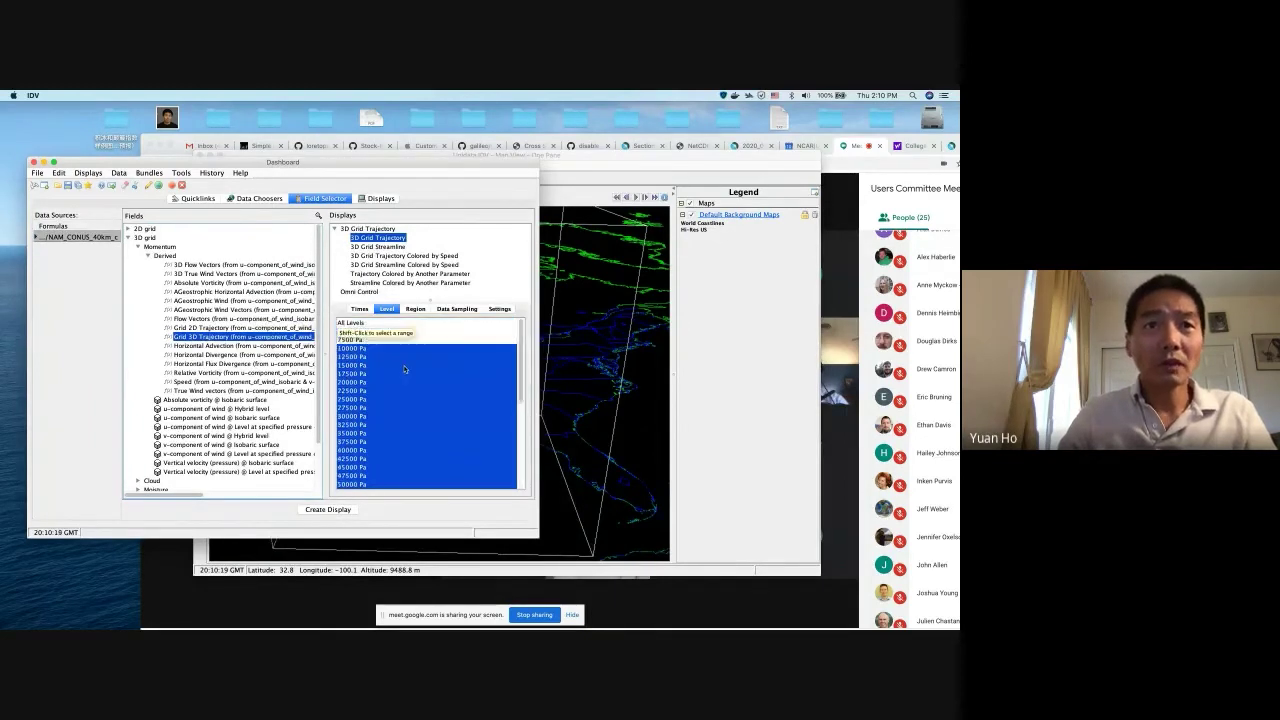
scroll(404, 369, down, 7)
scroll(400, 358, up, 5)
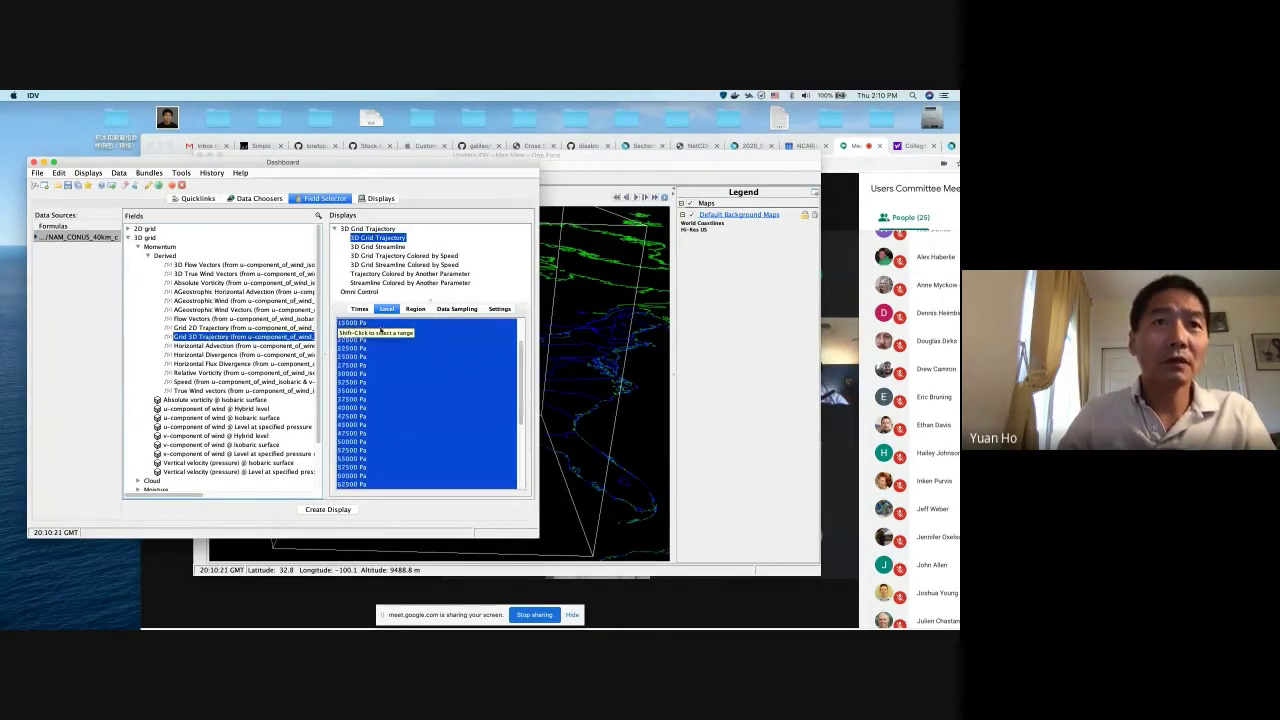
Create a 3D Grid Trajectory Colored by Speed display using the default region
click(415, 309)
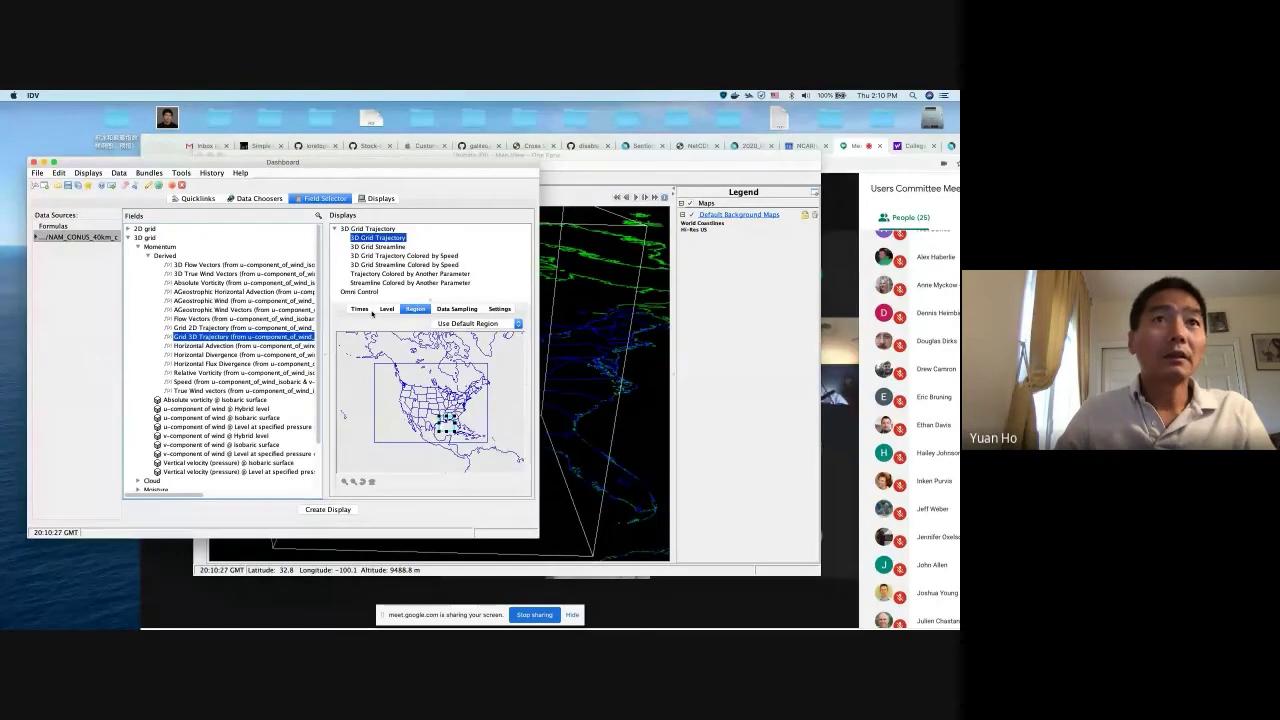
click(374, 256)
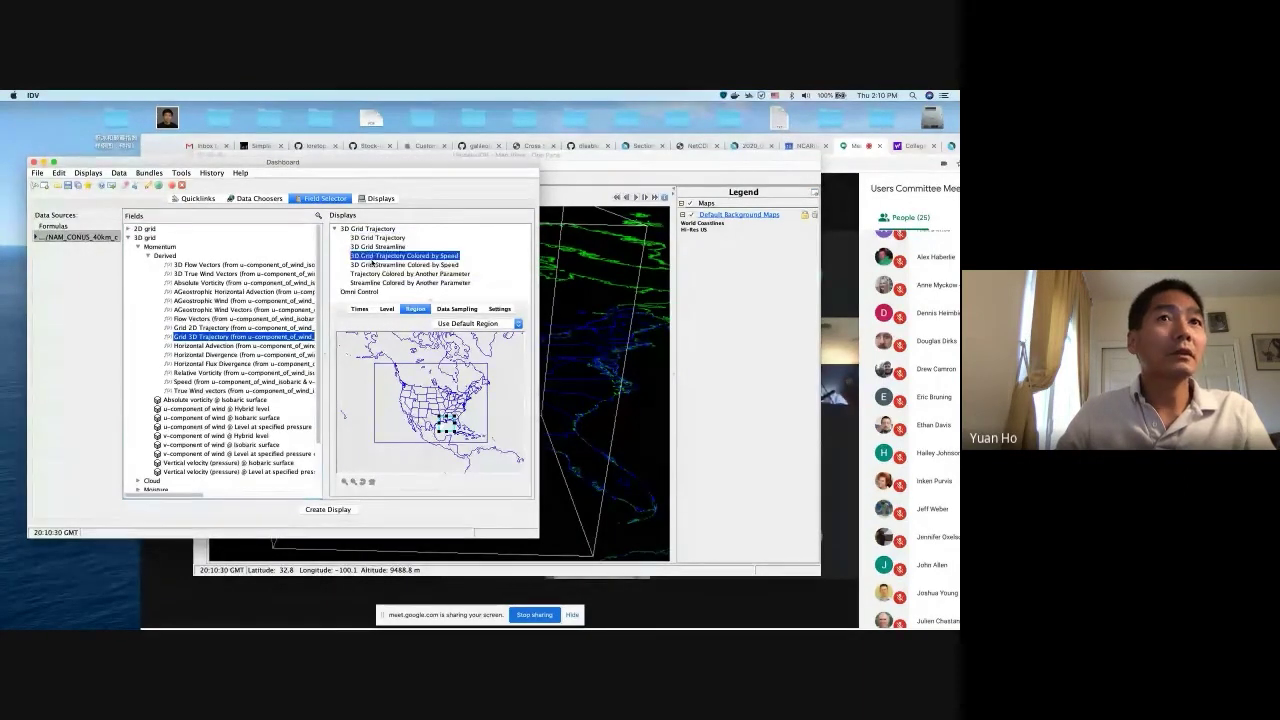
click(338, 510)
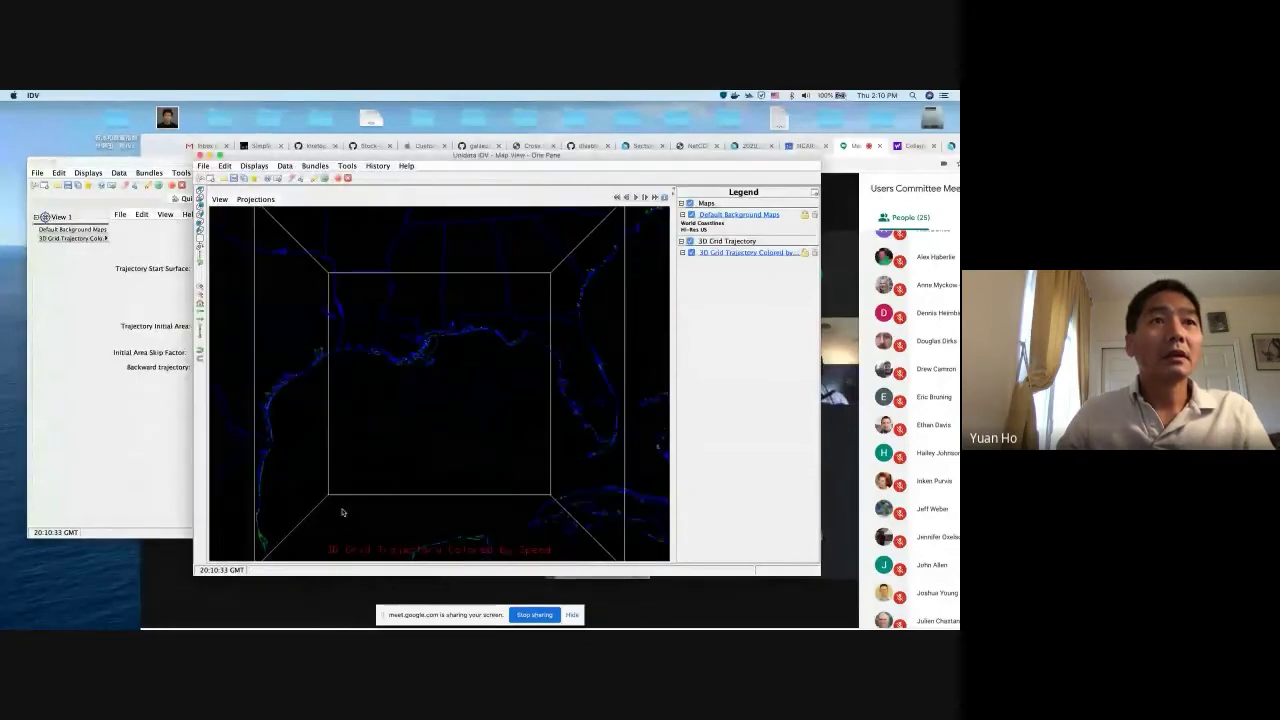
Tilt and zoom out the map view, and move its window aside to uncover the trajectory controls
drag(390, 446, 455, 244)
scroll(456, 244, down, 3)
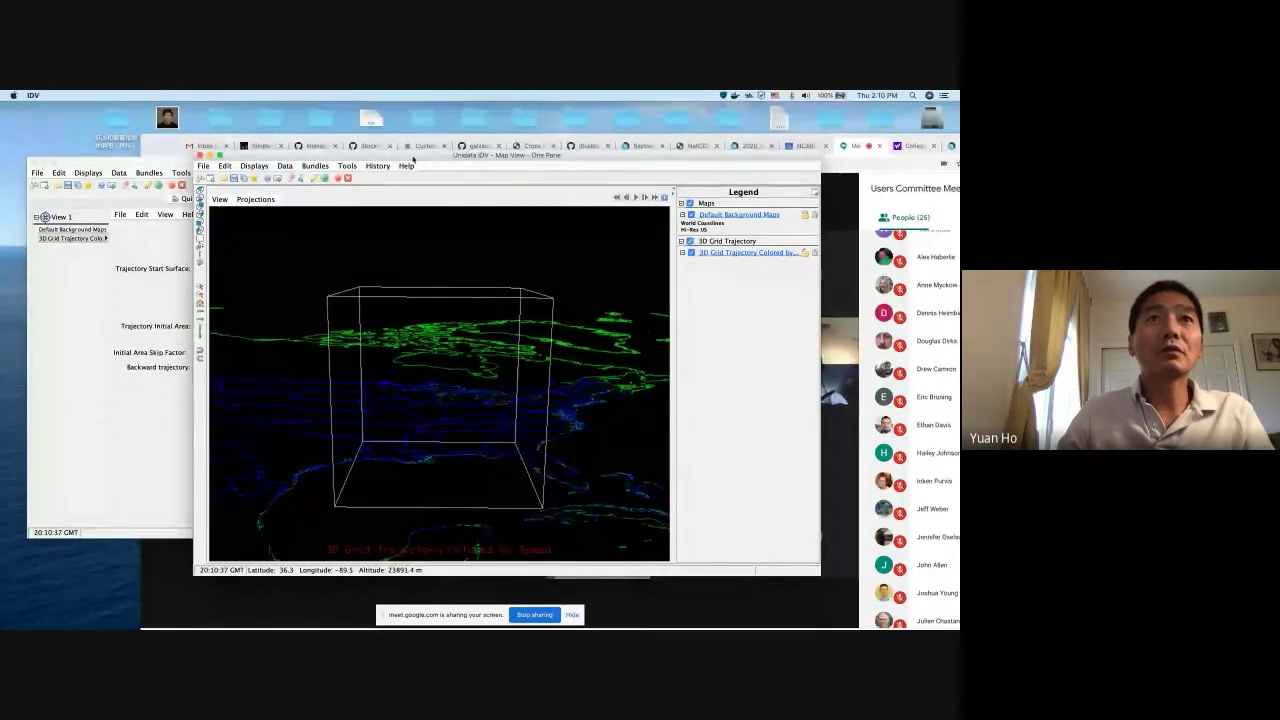
drag(413, 160, 500, 139)
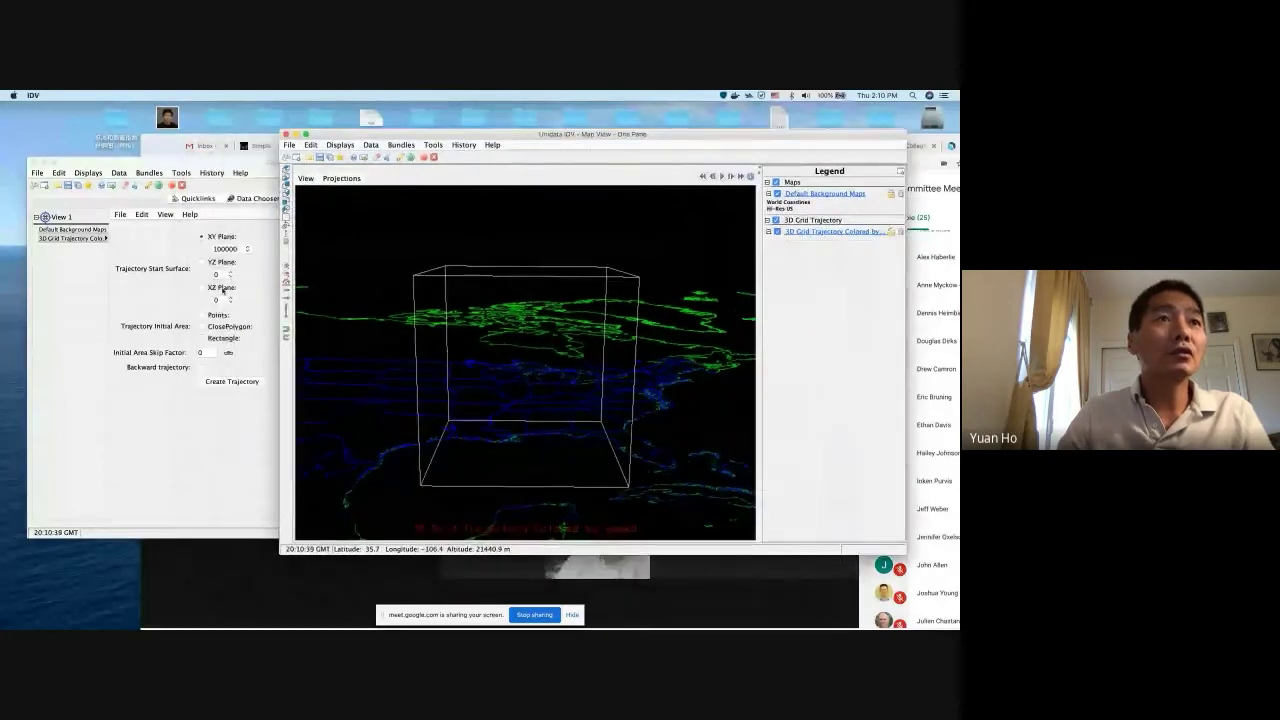
Create 3D trajectories starting from the XY plane at 100000 and tilt the map to view them from an oblique angle
click(164, 306)
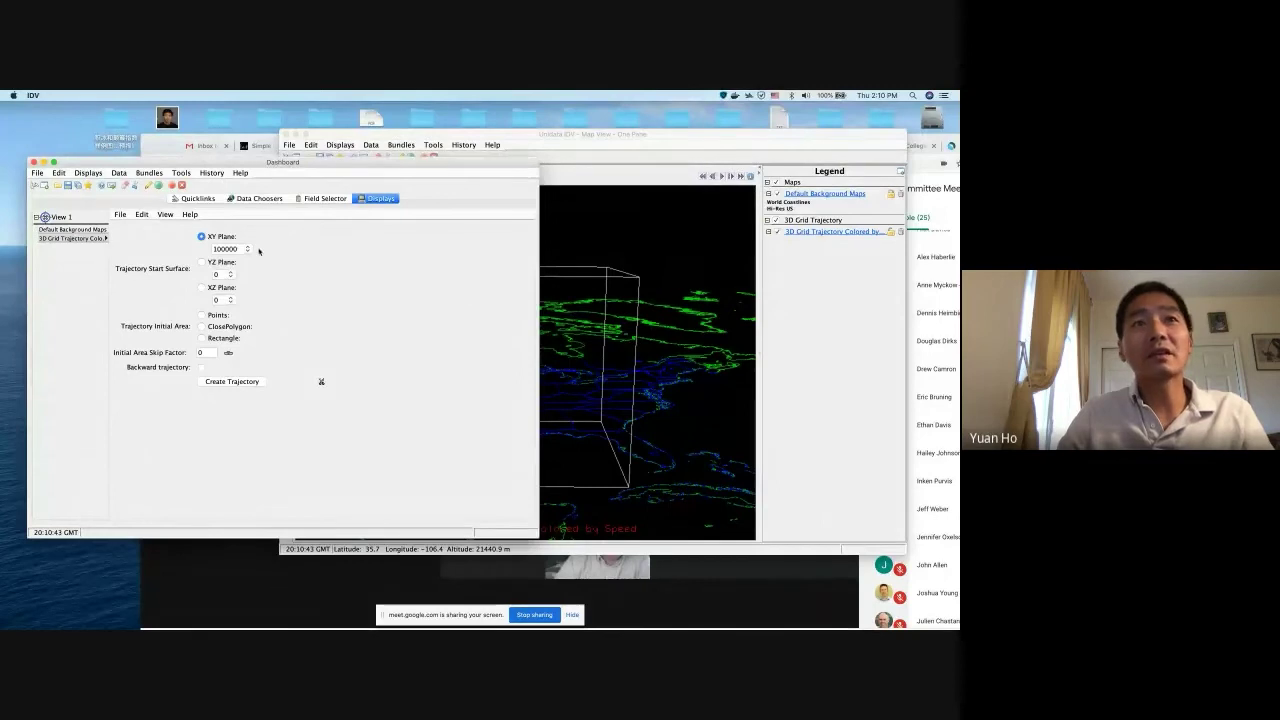
click(231, 382)
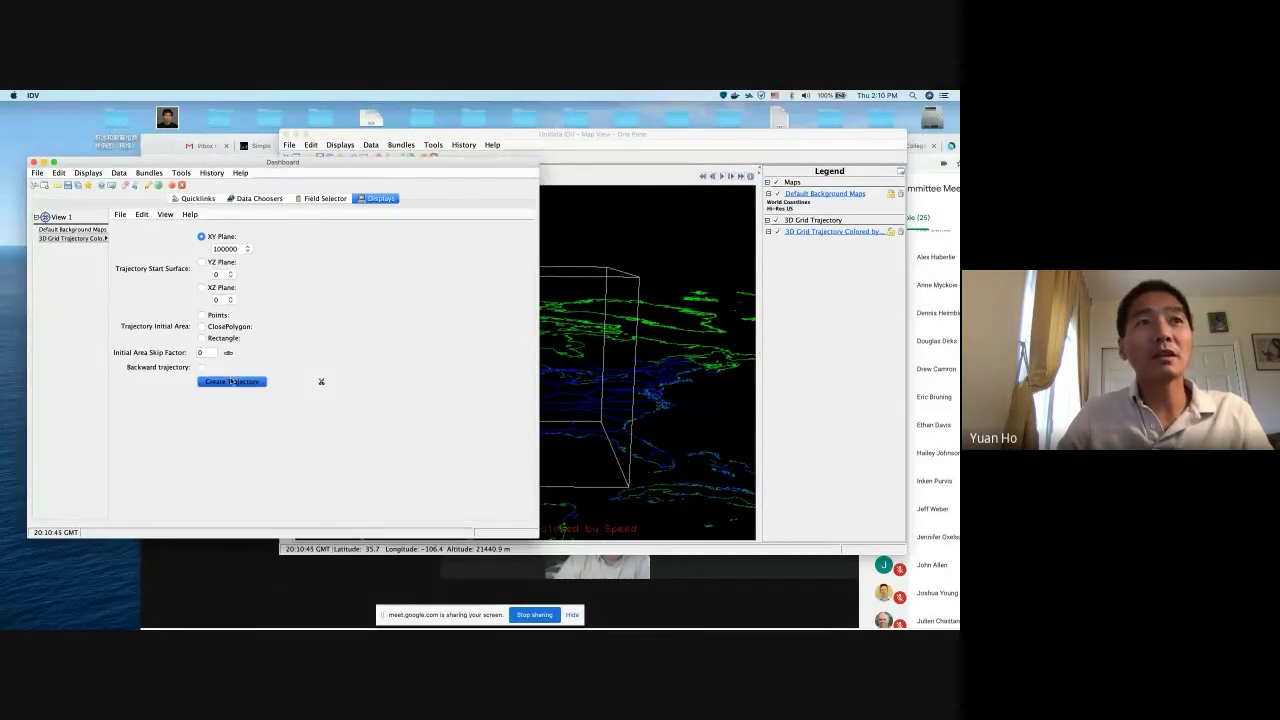
click(569, 397)
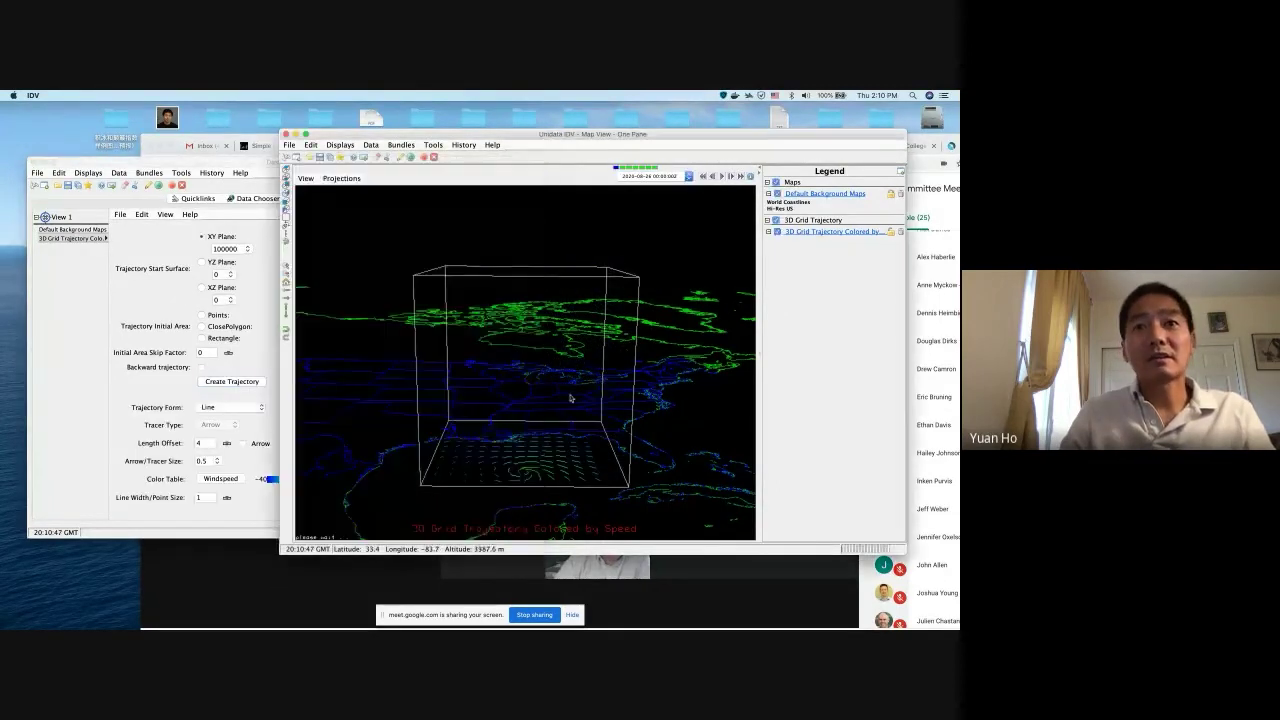
right_drag(555, 412, 562, 449)
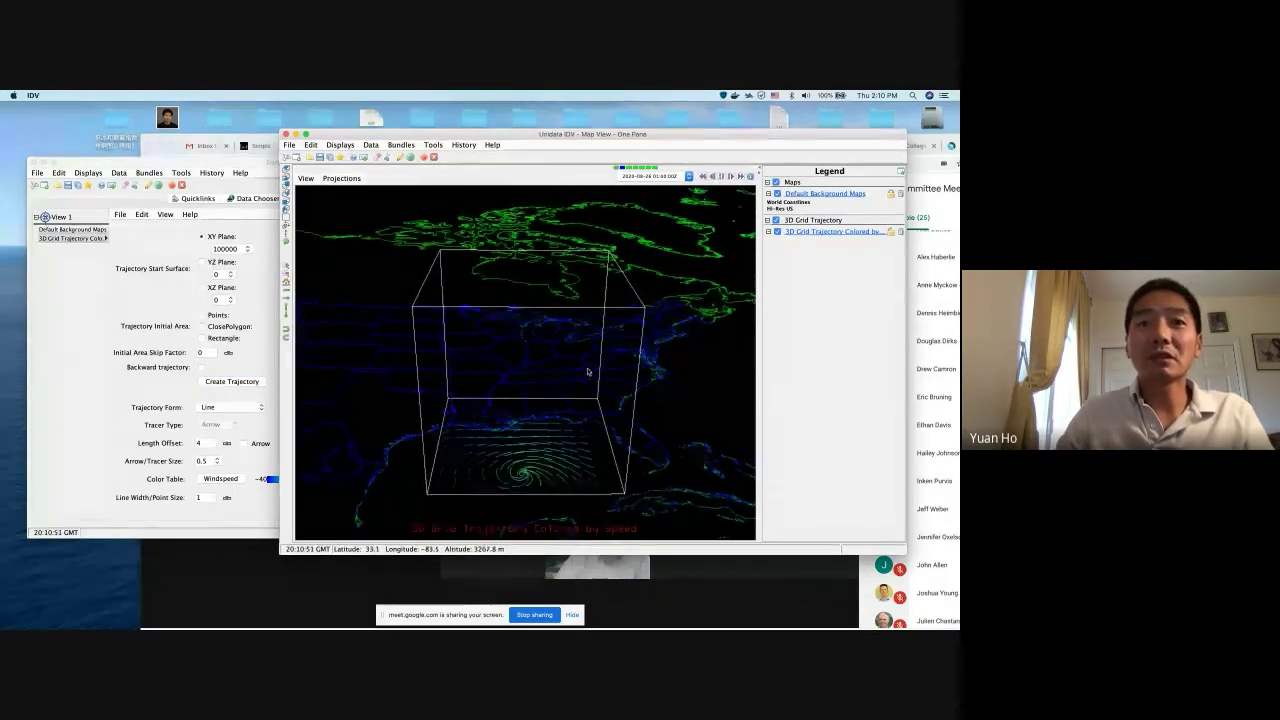
mouse_move(575, 360)
right_down()
mouse_move(588, 268)
mouse_move(574, 378)
right_up()
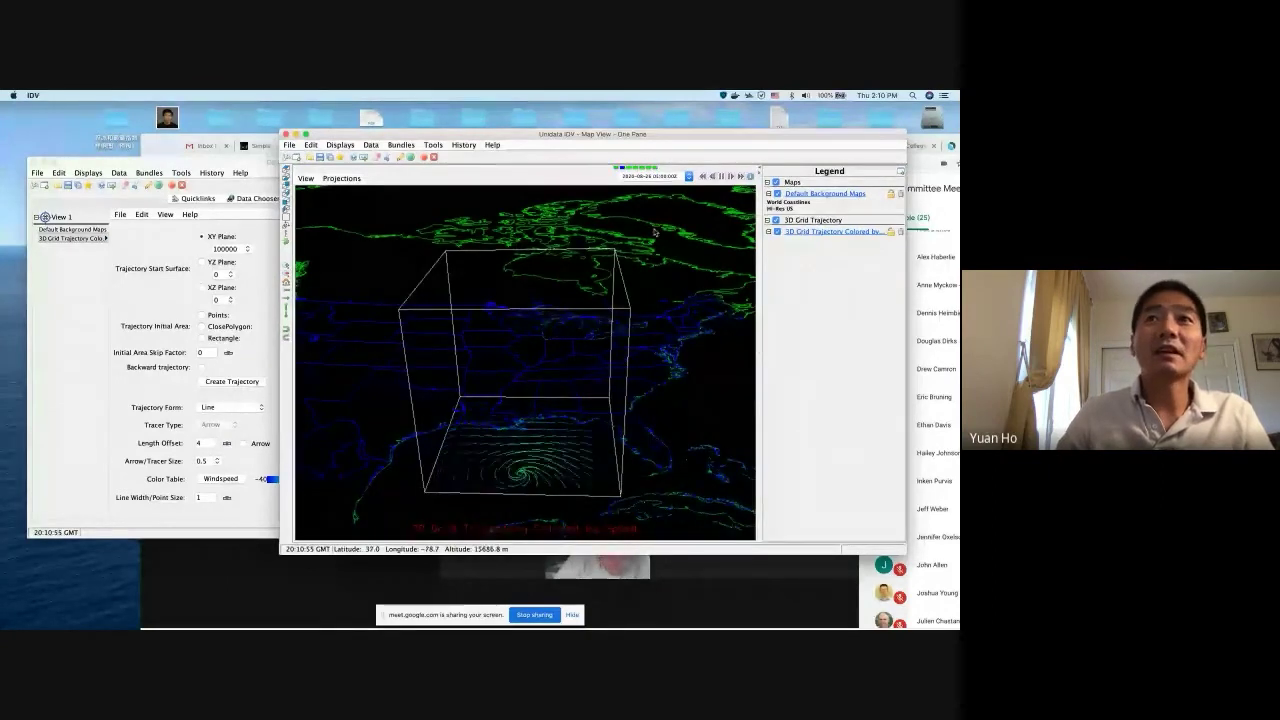
Switch the trajectory start surface to the XZ plane, recreate the trajectories, and view them from the side
click(202, 288)
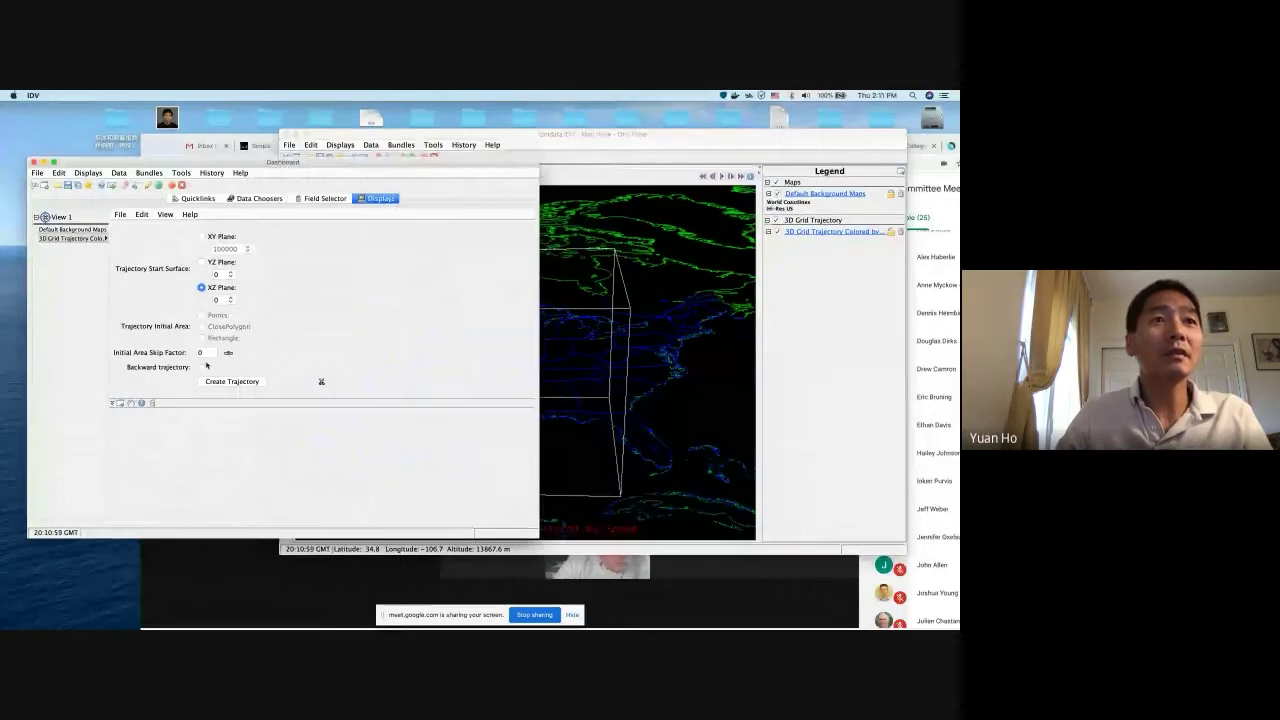
click(232, 381)
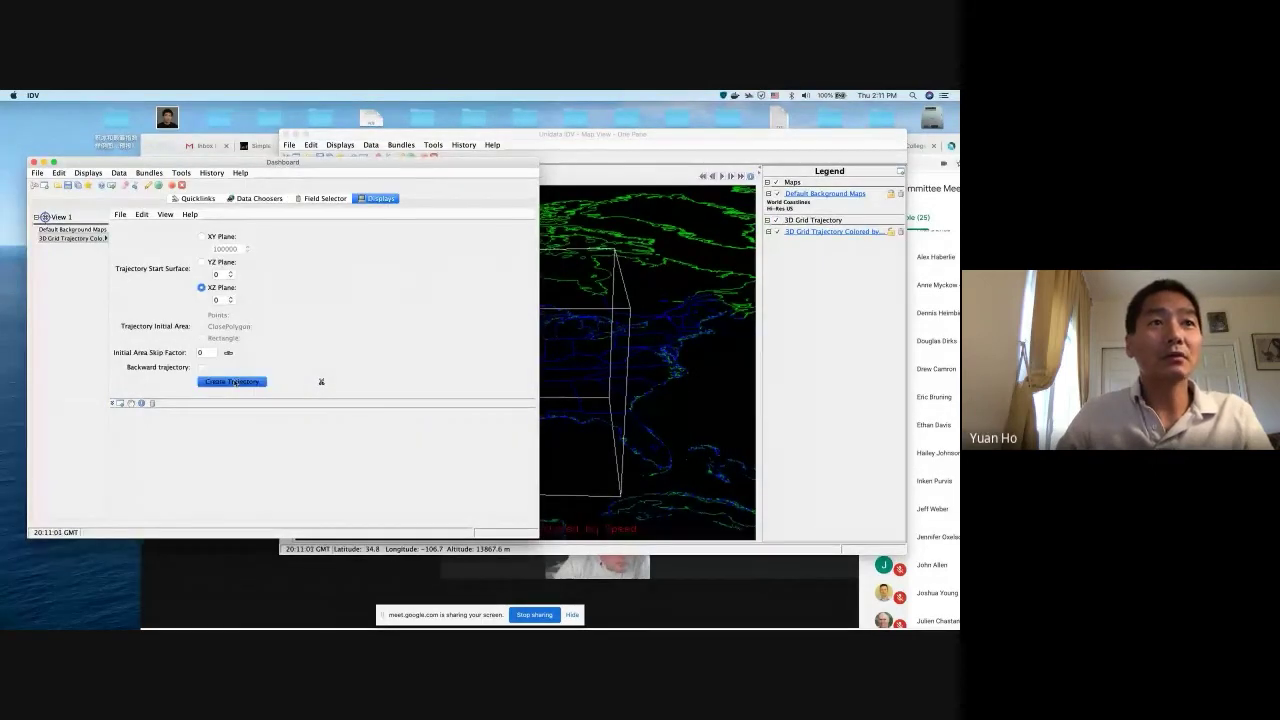
click(577, 375)
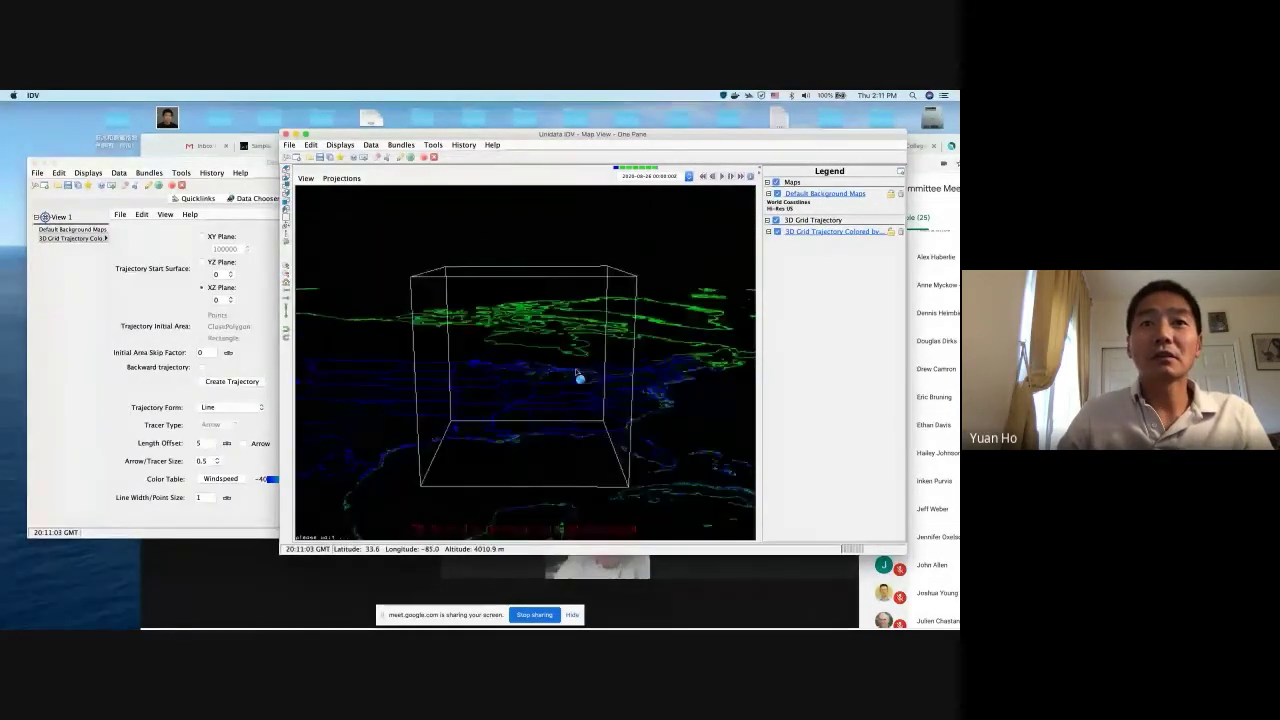
drag(577, 375, 400, 455)
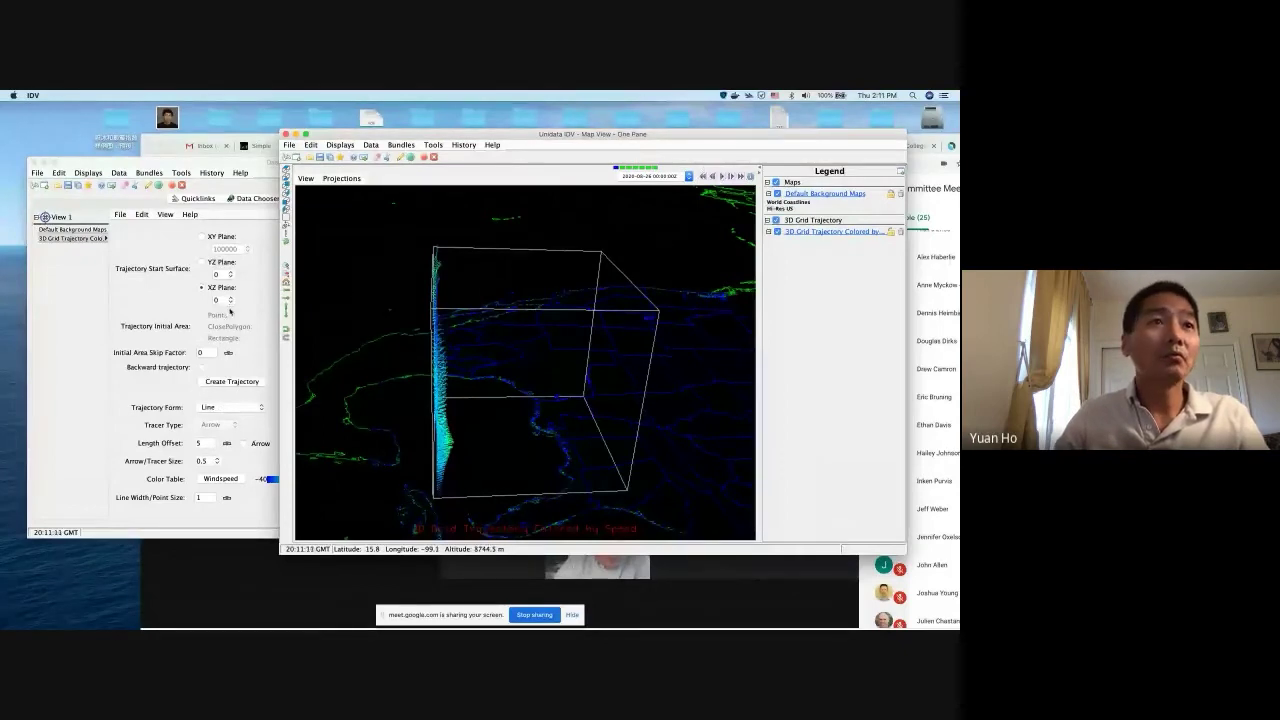
Set the trajectory Length Offset to 21 and play the animation, viewing the trajectories from above and obliquely
click(227, 443)
drag(256, 460, 330, 461)
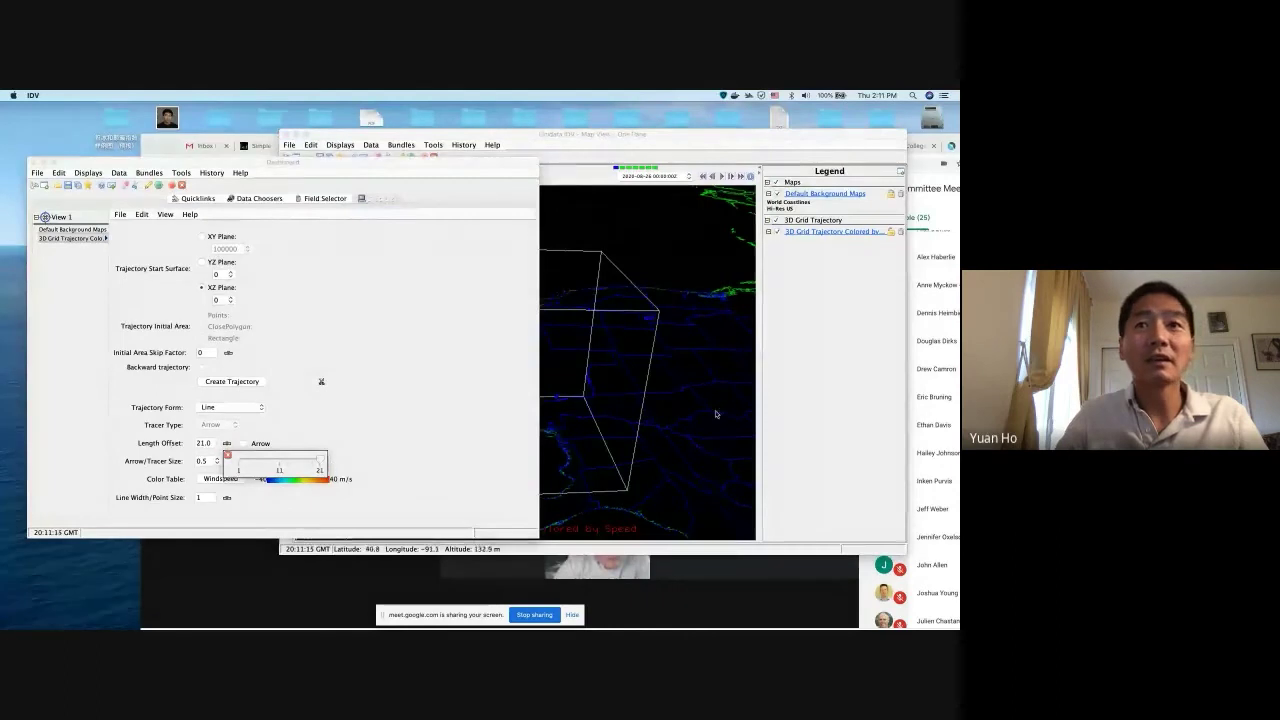
click(716, 414)
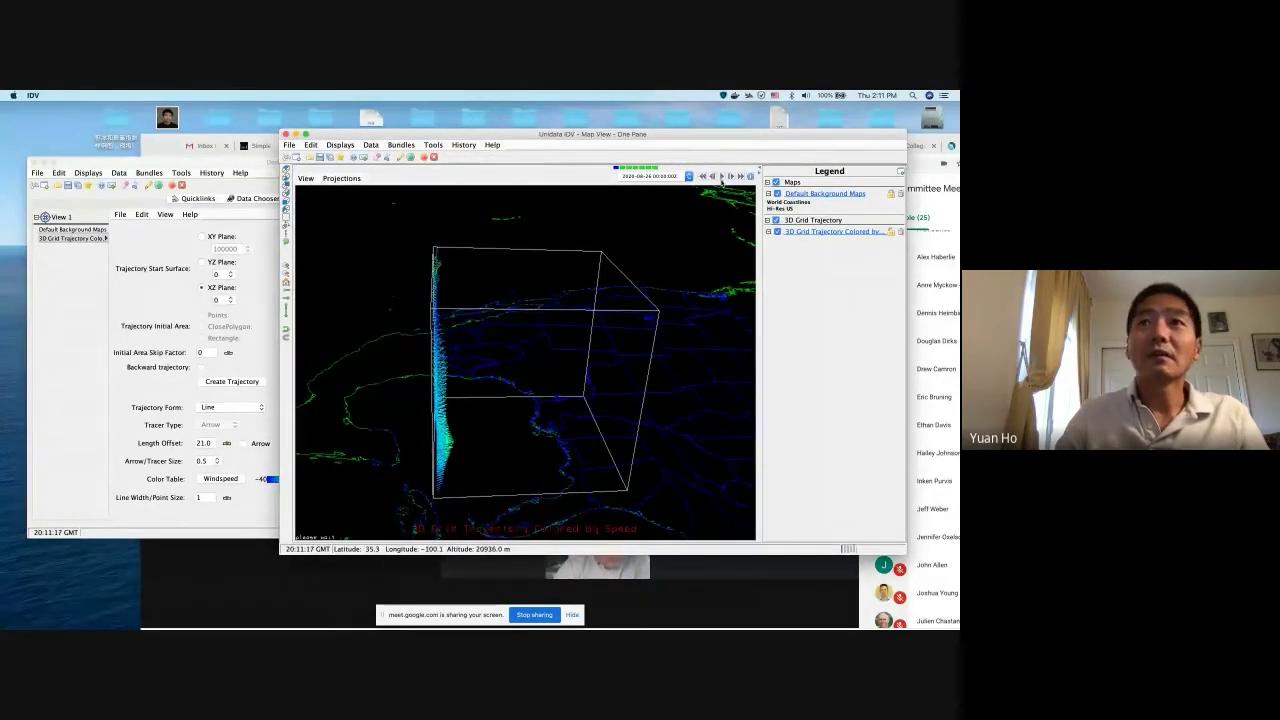
click(724, 177)
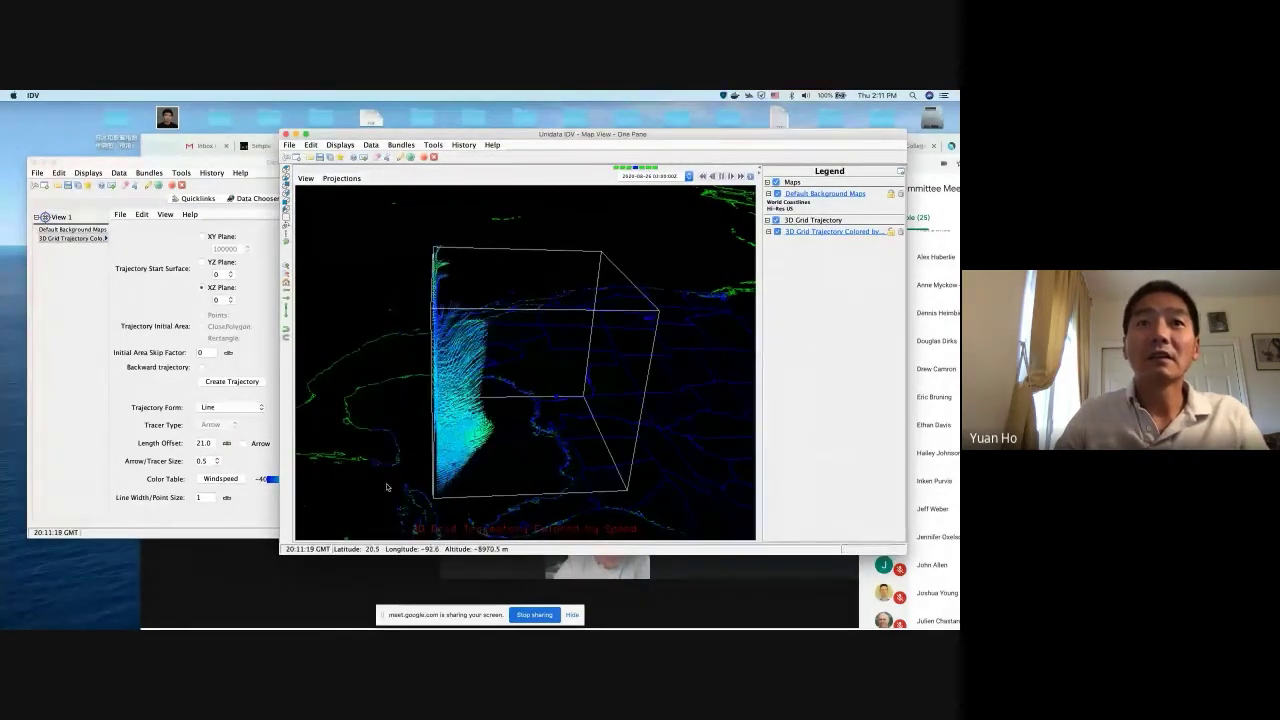
drag(368, 486, 359, 461)
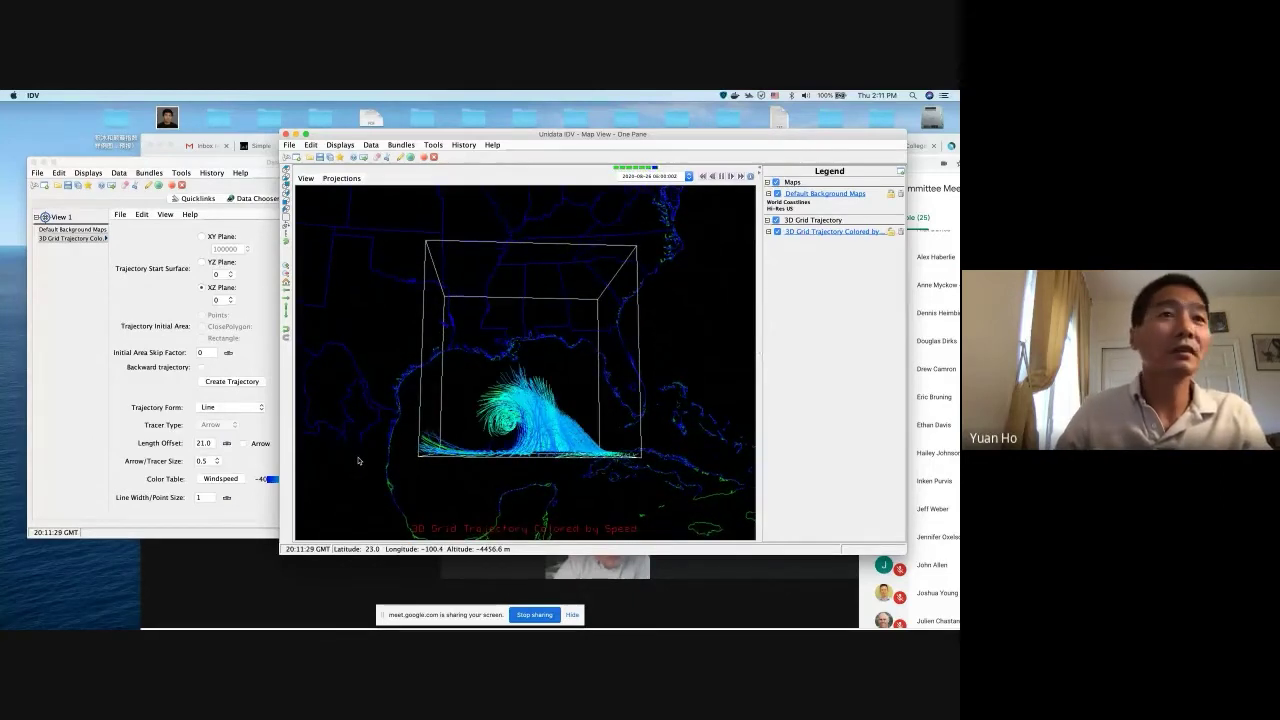
drag(358, 461, 575, 528)
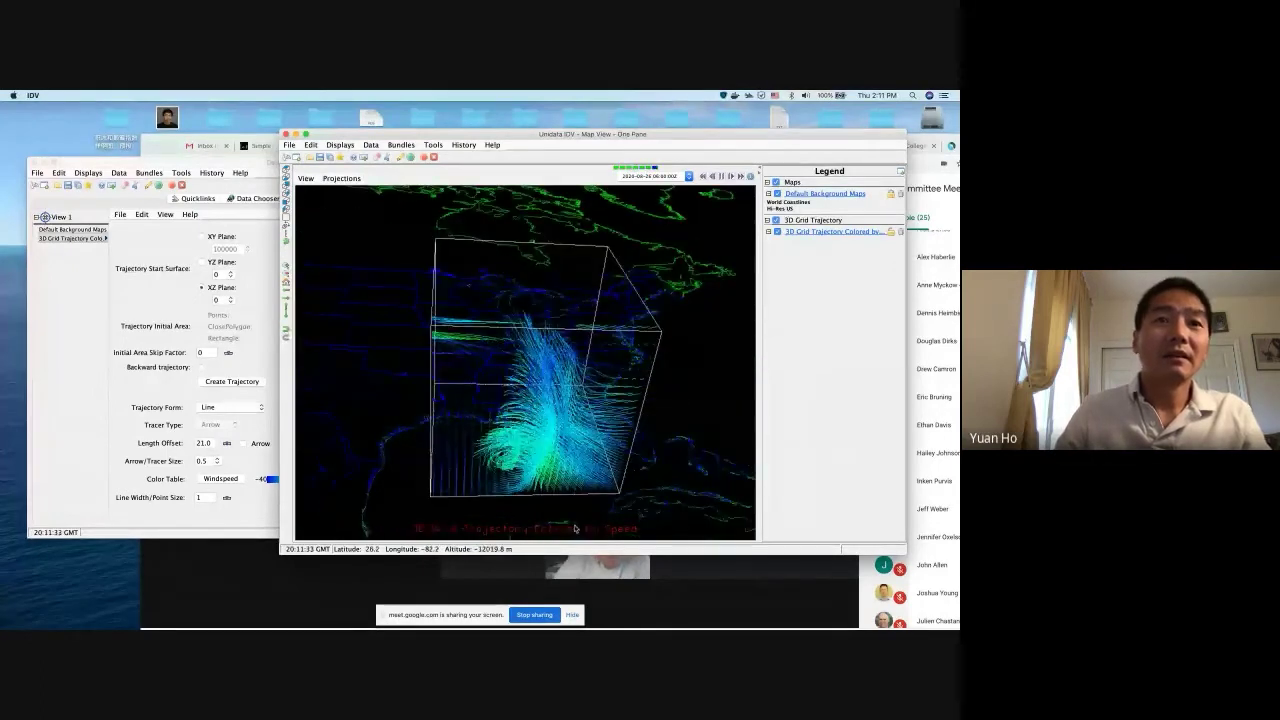
Change the trajectory form to Tracer with the Arrow tracer type and view the arrows from several angles
click(238, 418)
click(232, 407)
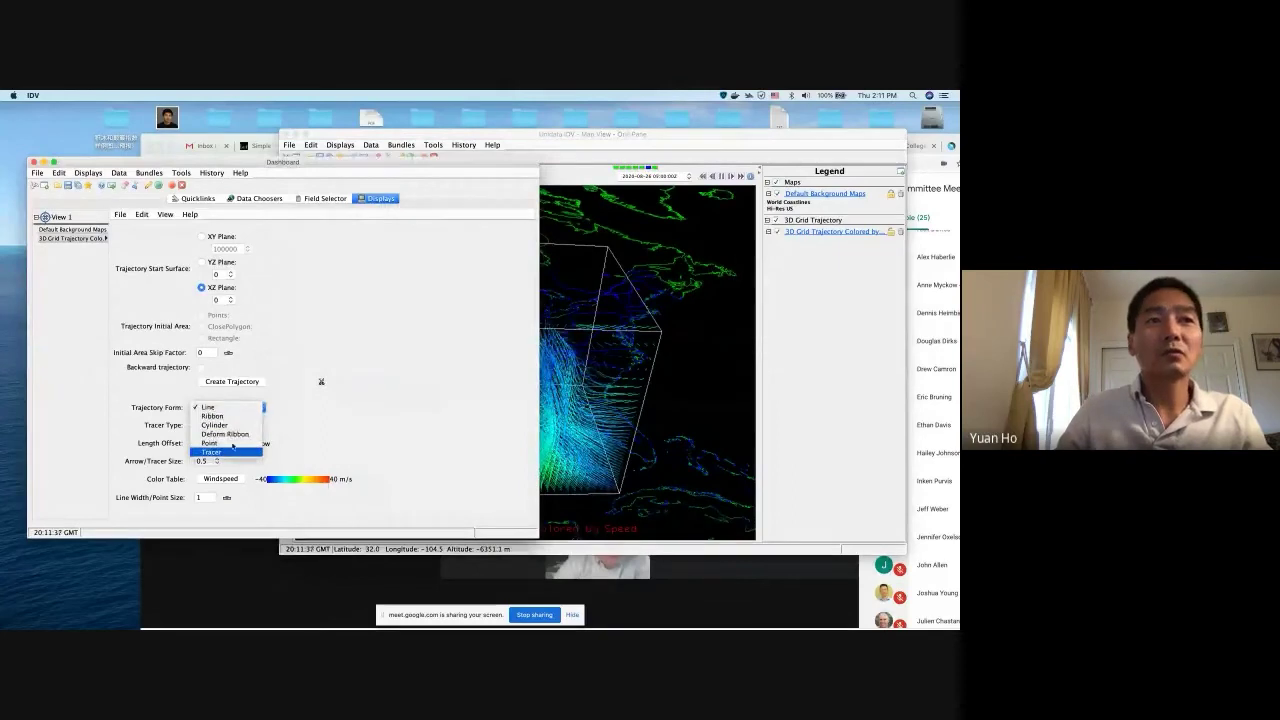
click(231, 451)
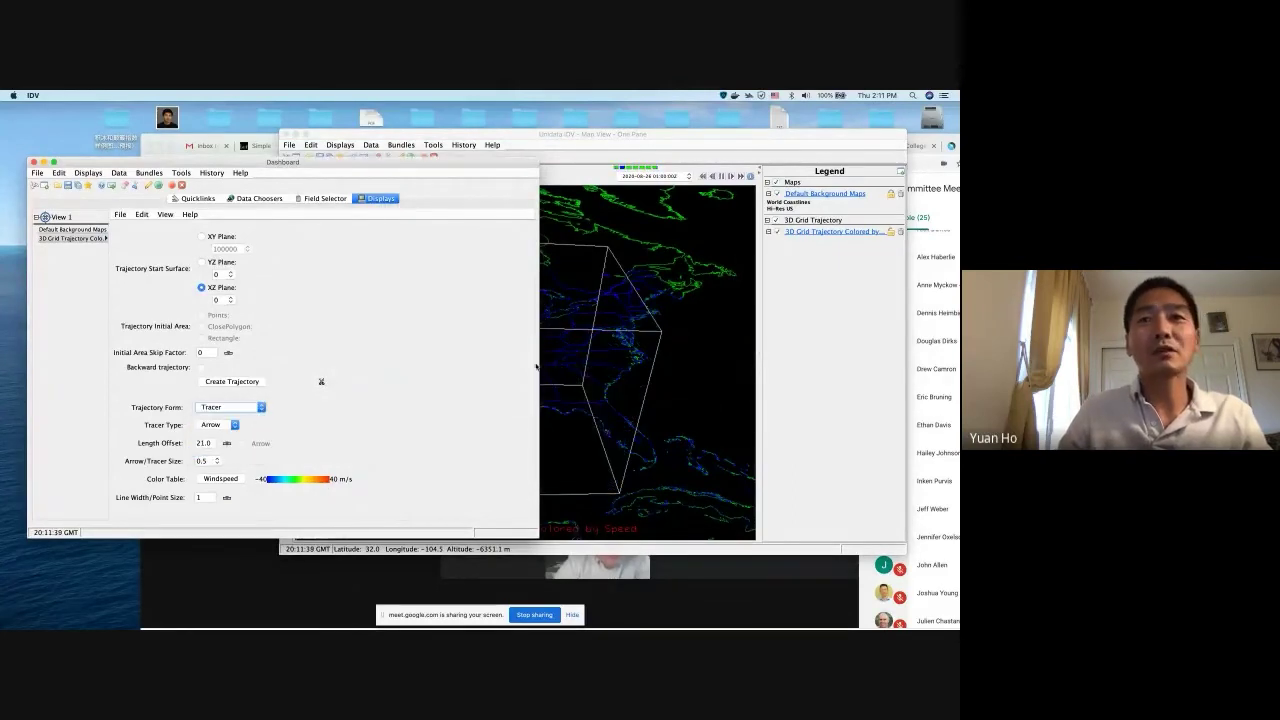
click(560, 361)
drag(560, 361, 424, 484)
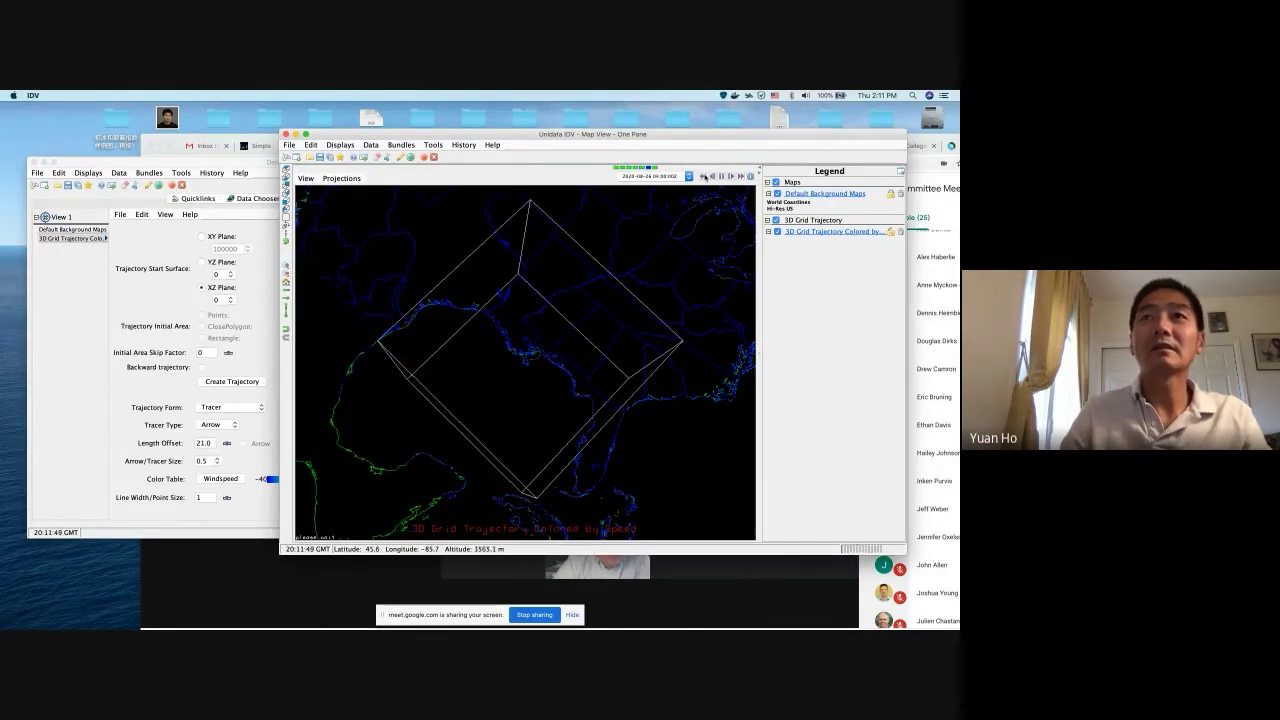
drag(632, 367, 600, 297)
drag(616, 383, 415, 362)
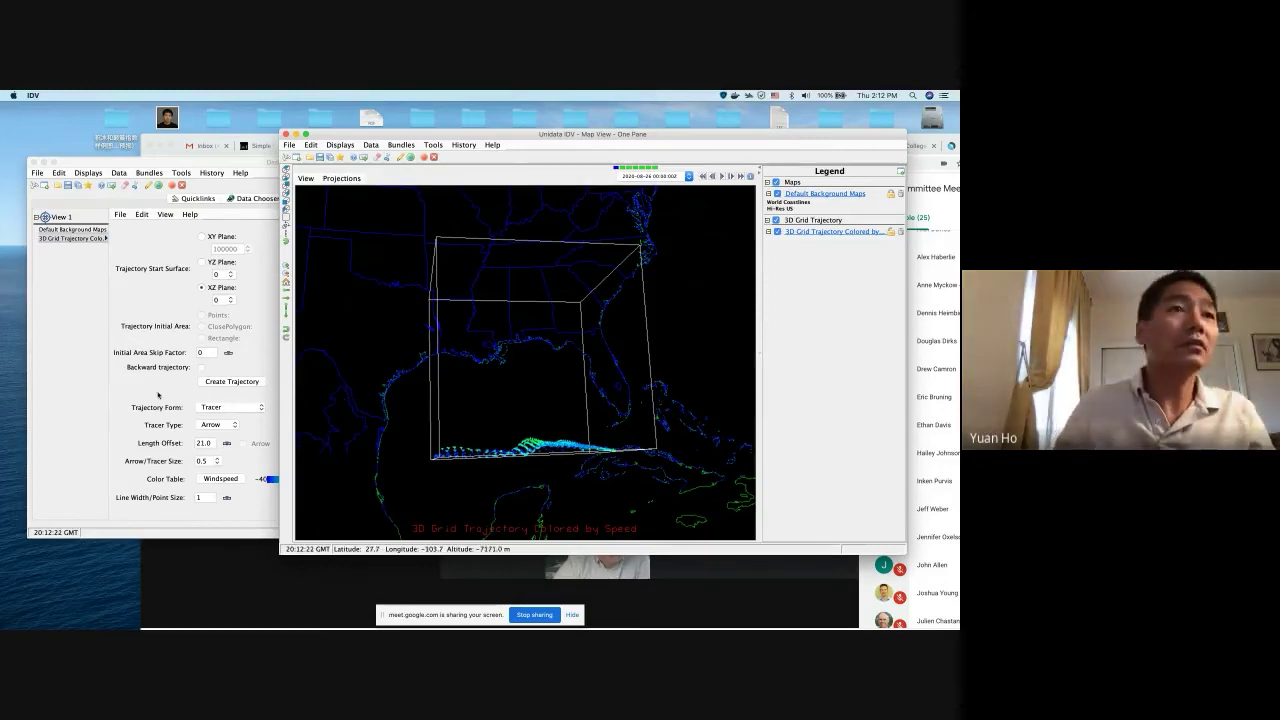
Remove the 3D grid trajectory display and load the transport_vor500_currentweather_small.xidv bundle from the Hurricane Laura (2020) folder
click(88, 343)
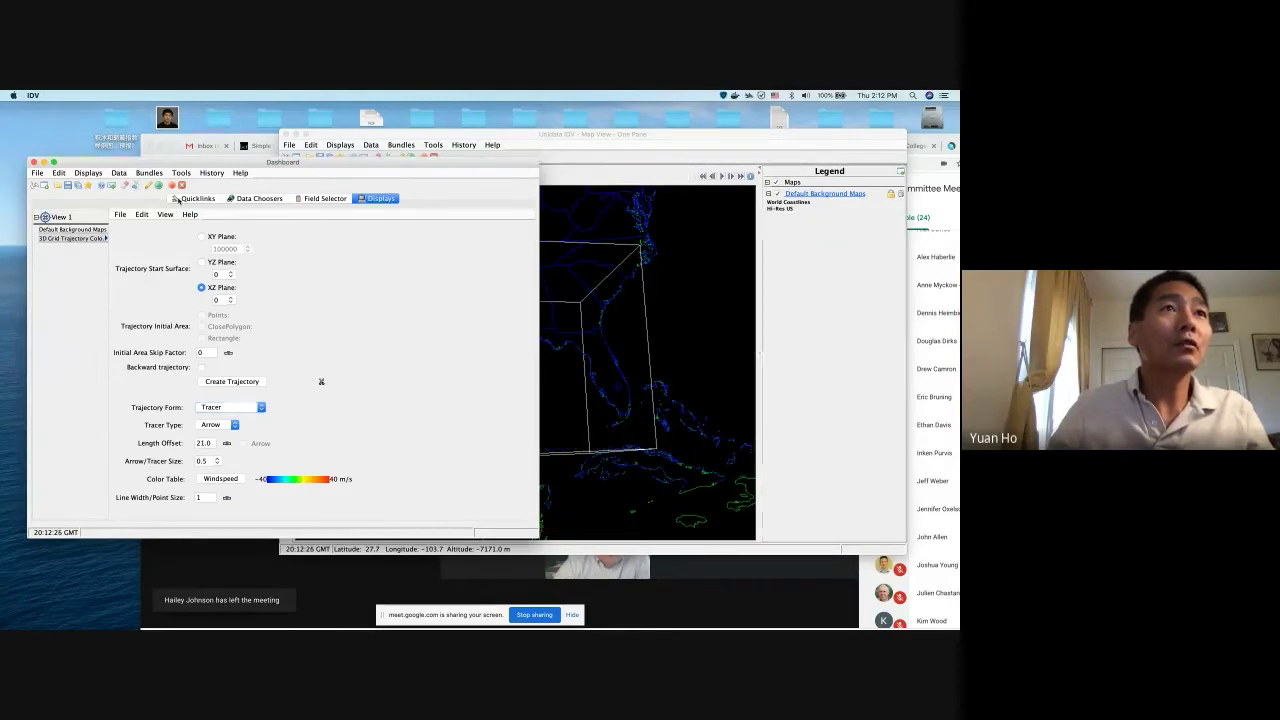
click(72, 229)
click(259, 198)
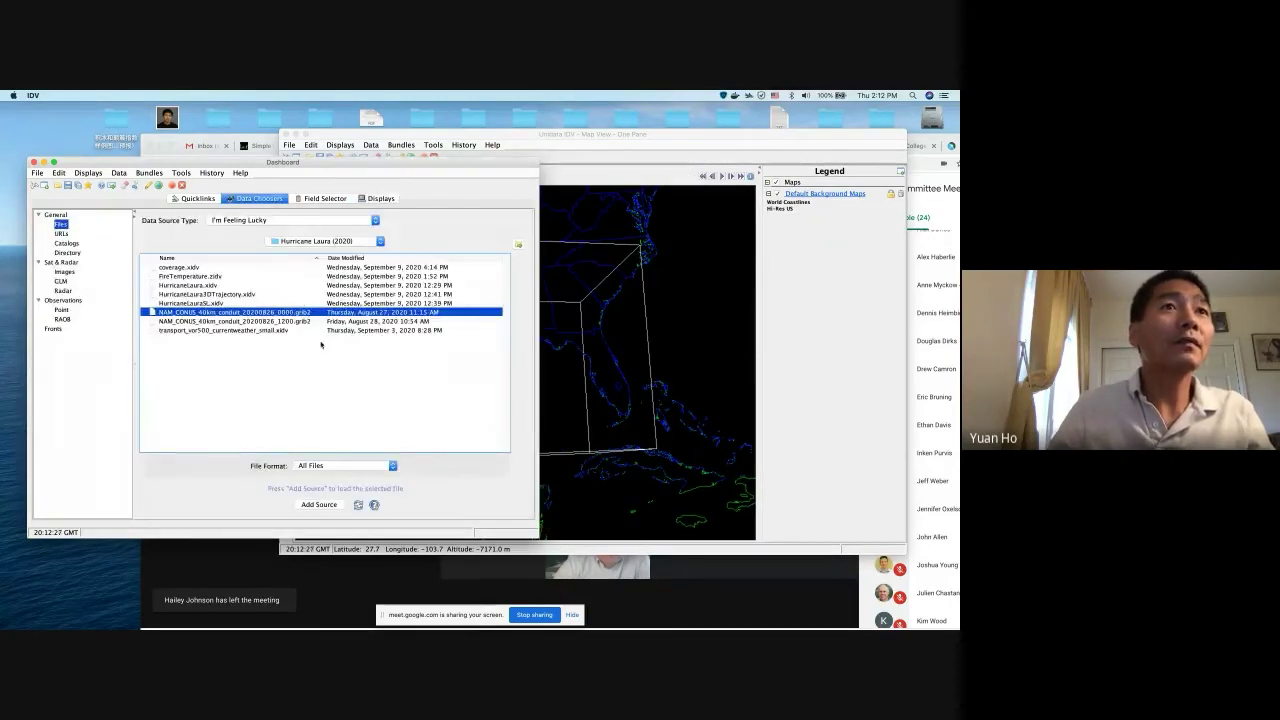
click(268, 330)
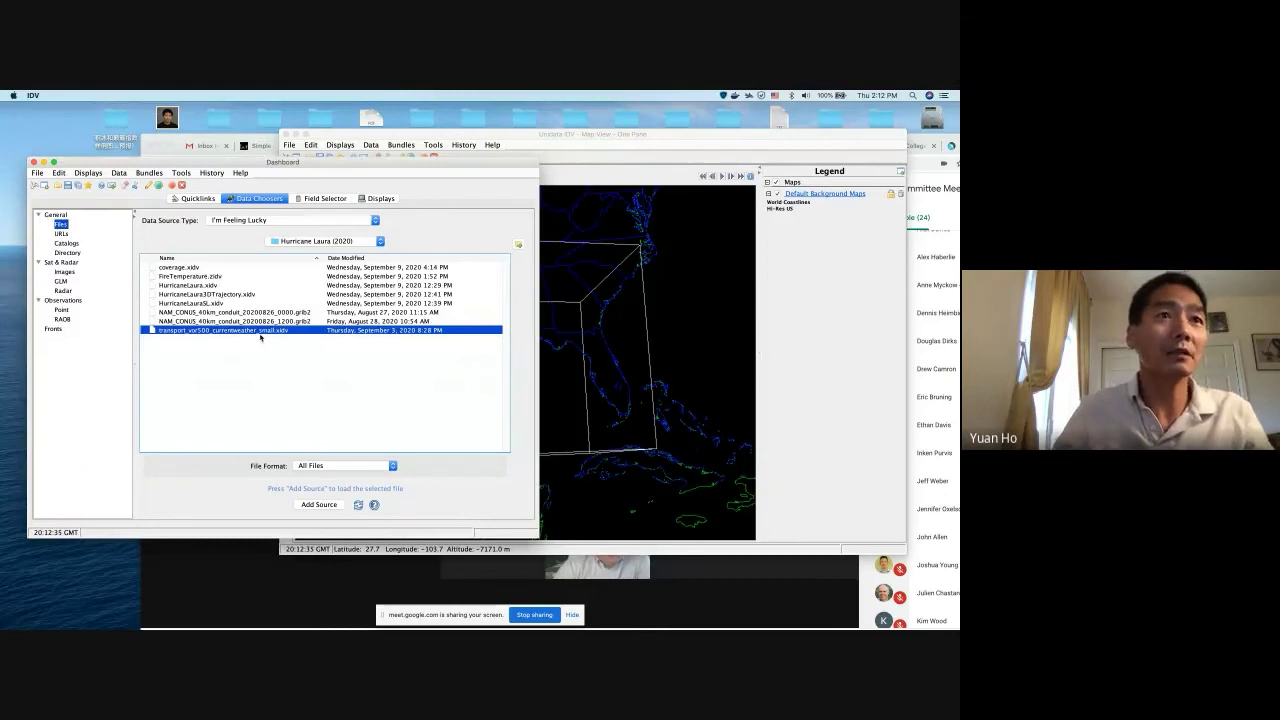
click(318, 505)
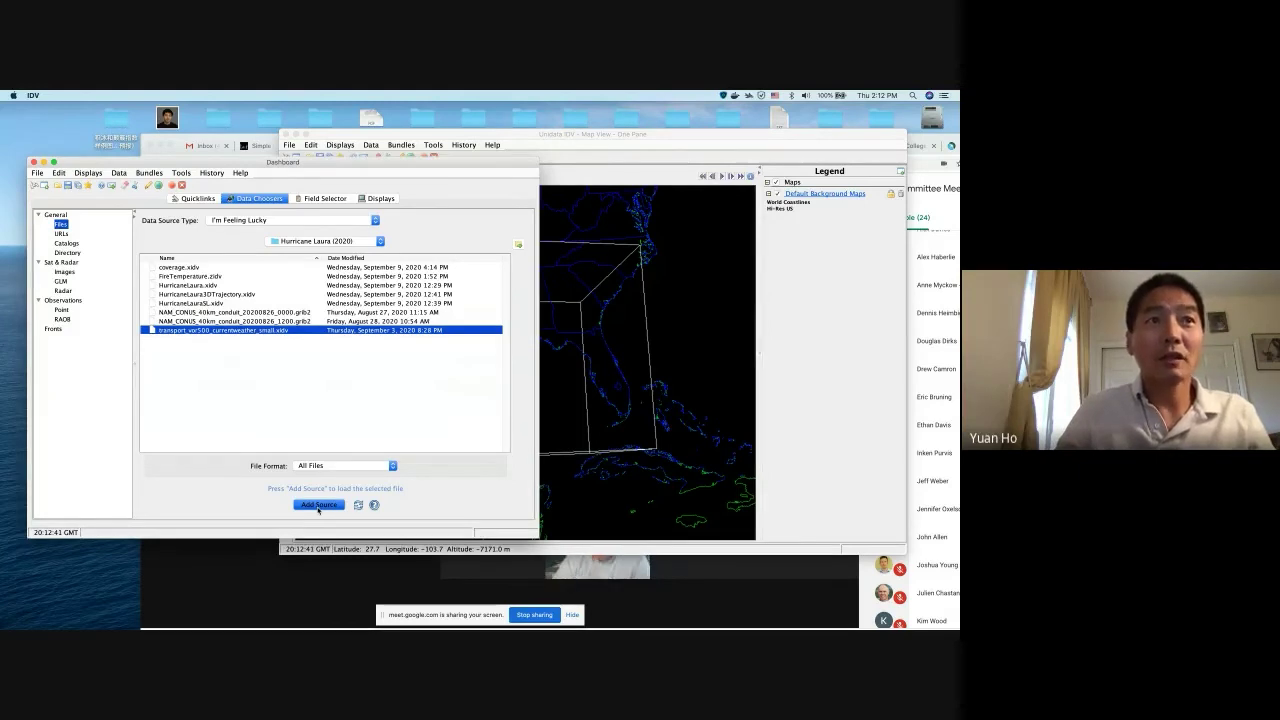
click(407, 355)
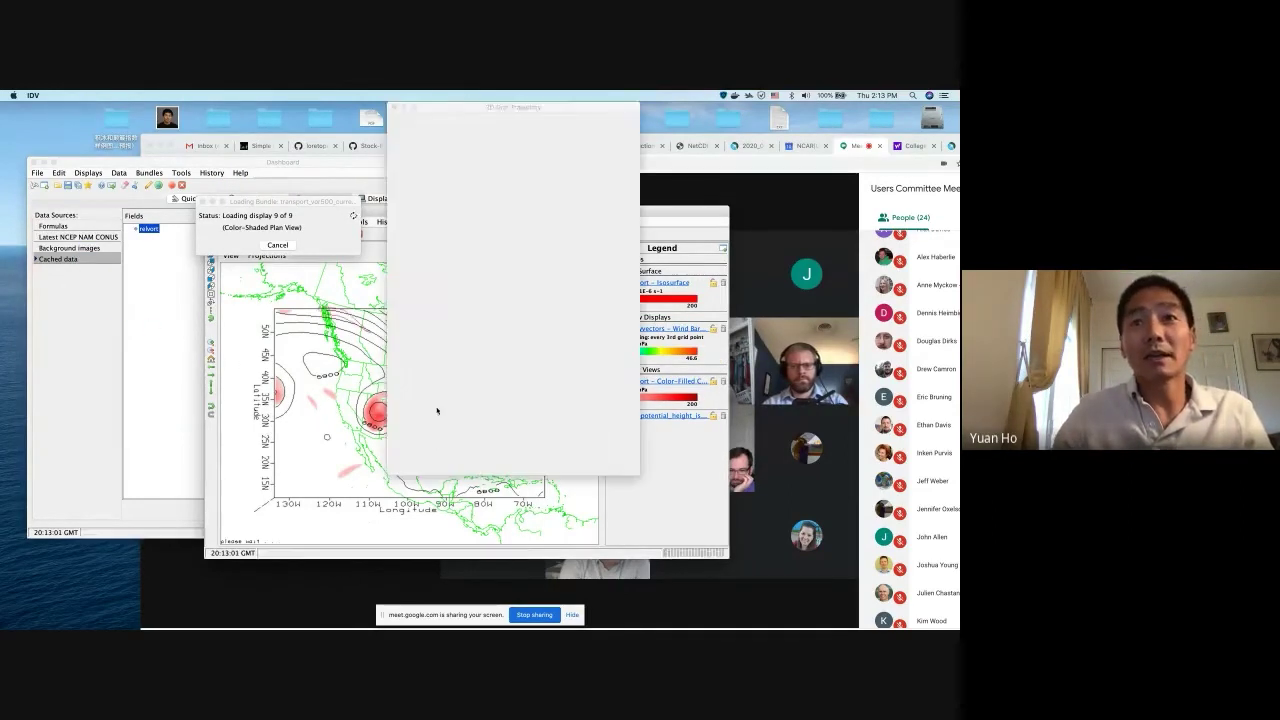
Dock the 2D Grid Trajectory controls in the dashboard and play the loaded bundle's 500 hPa vorticity animation
click(442, 118)
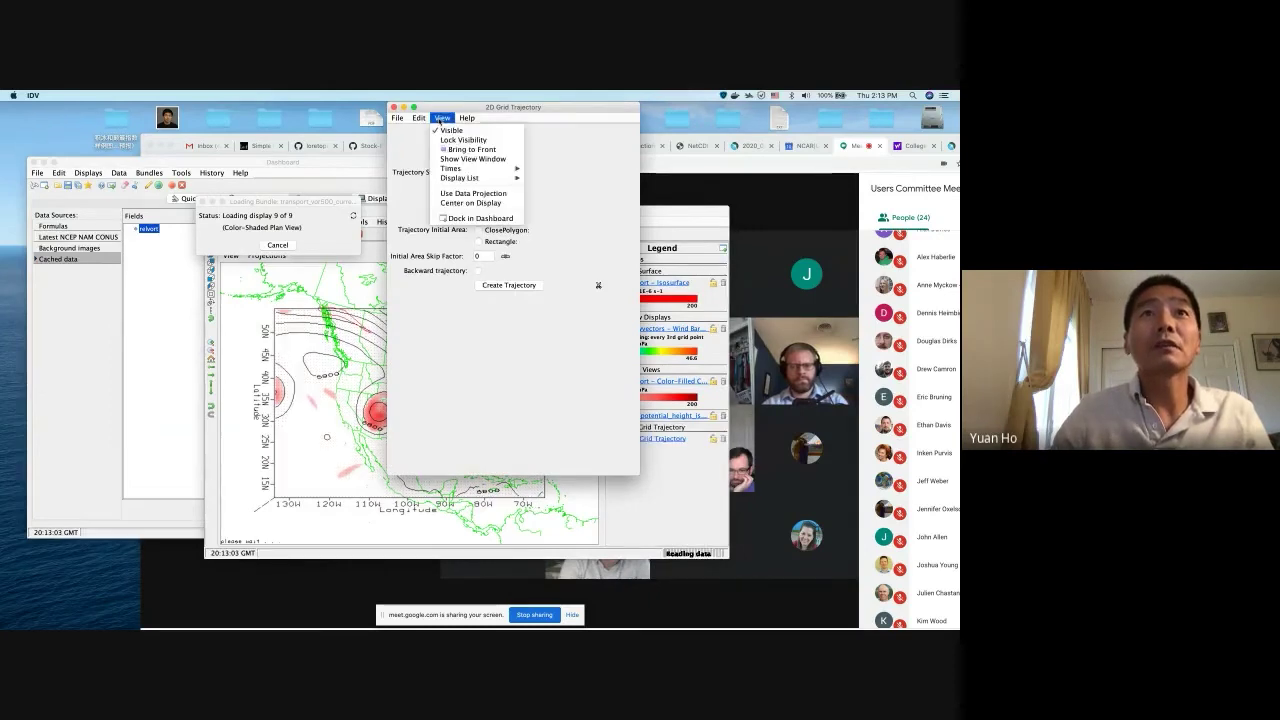
click(442, 214)
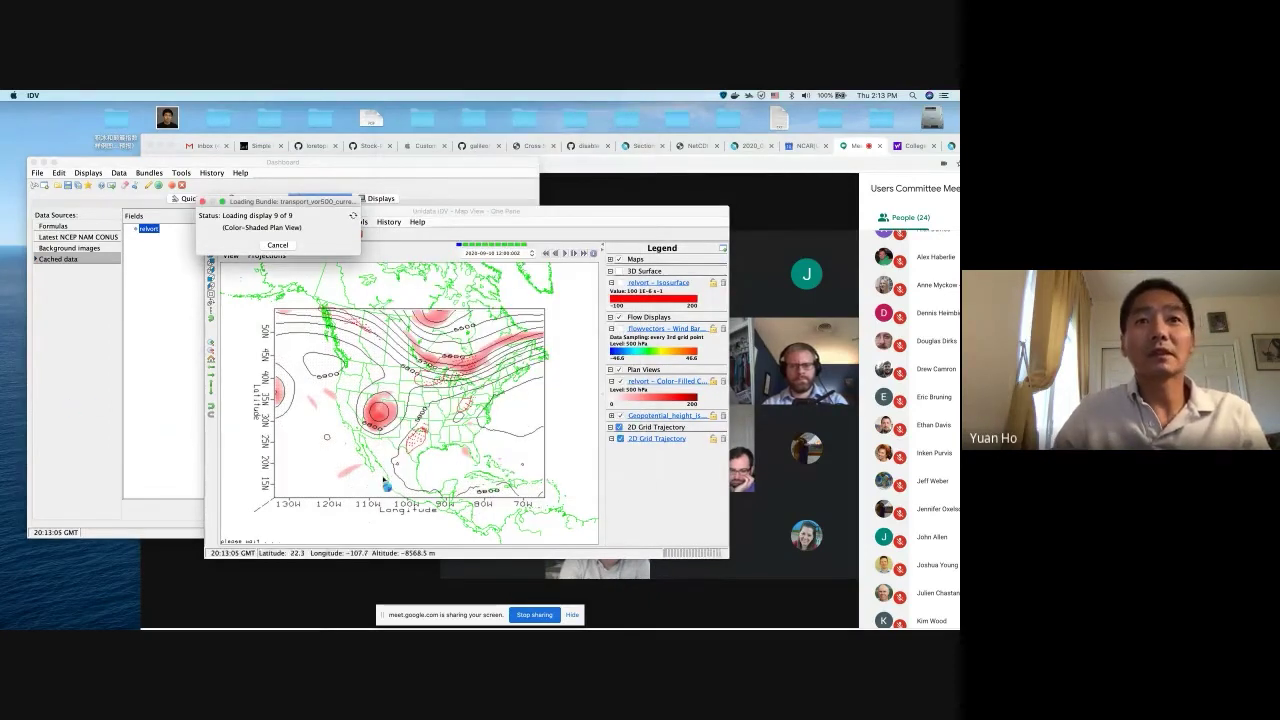
drag(380, 452, 405, 481)
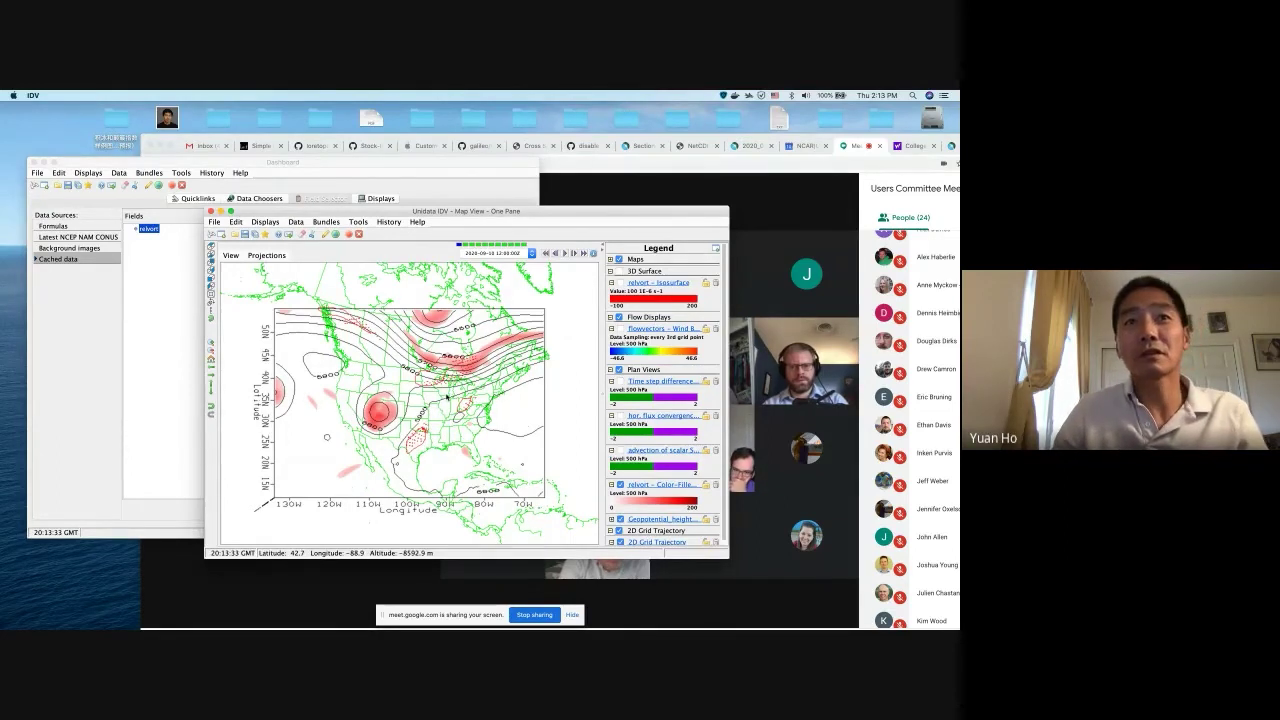
click(563, 253)
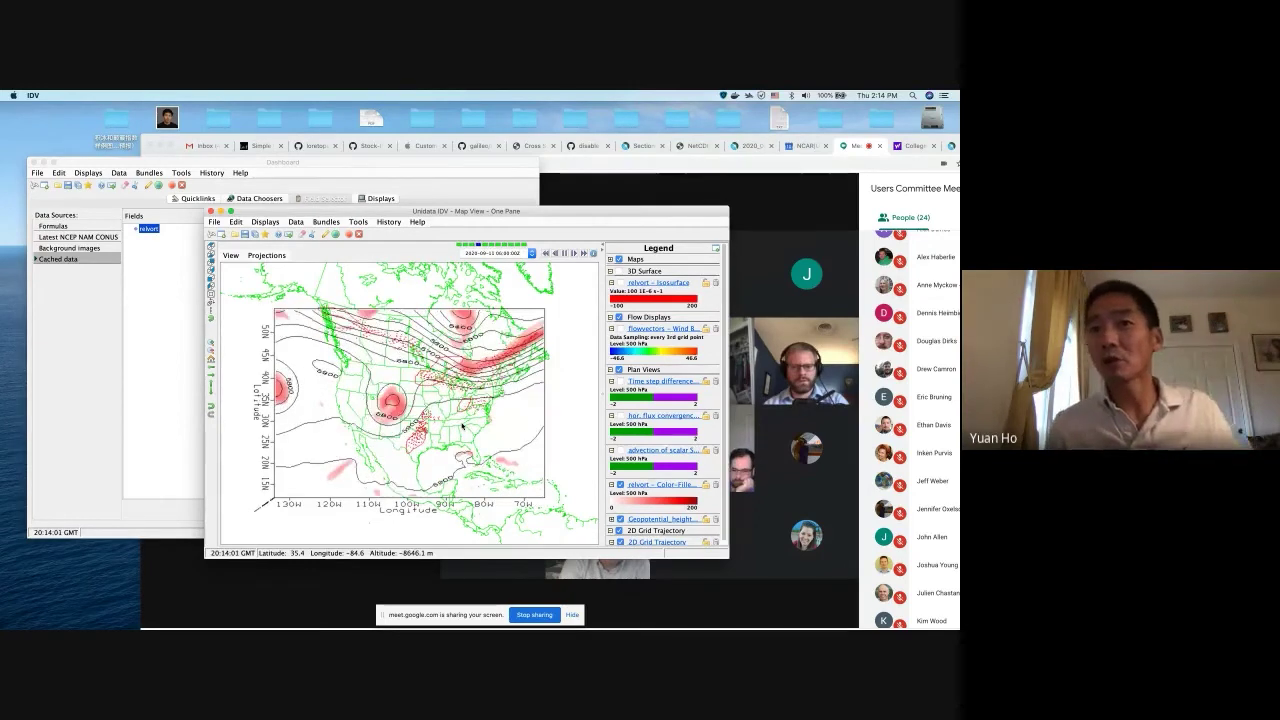
Move the map view and the Chrome meeting window aside, and return to the IDV dashboard
drag(445, 217, 366, 228)
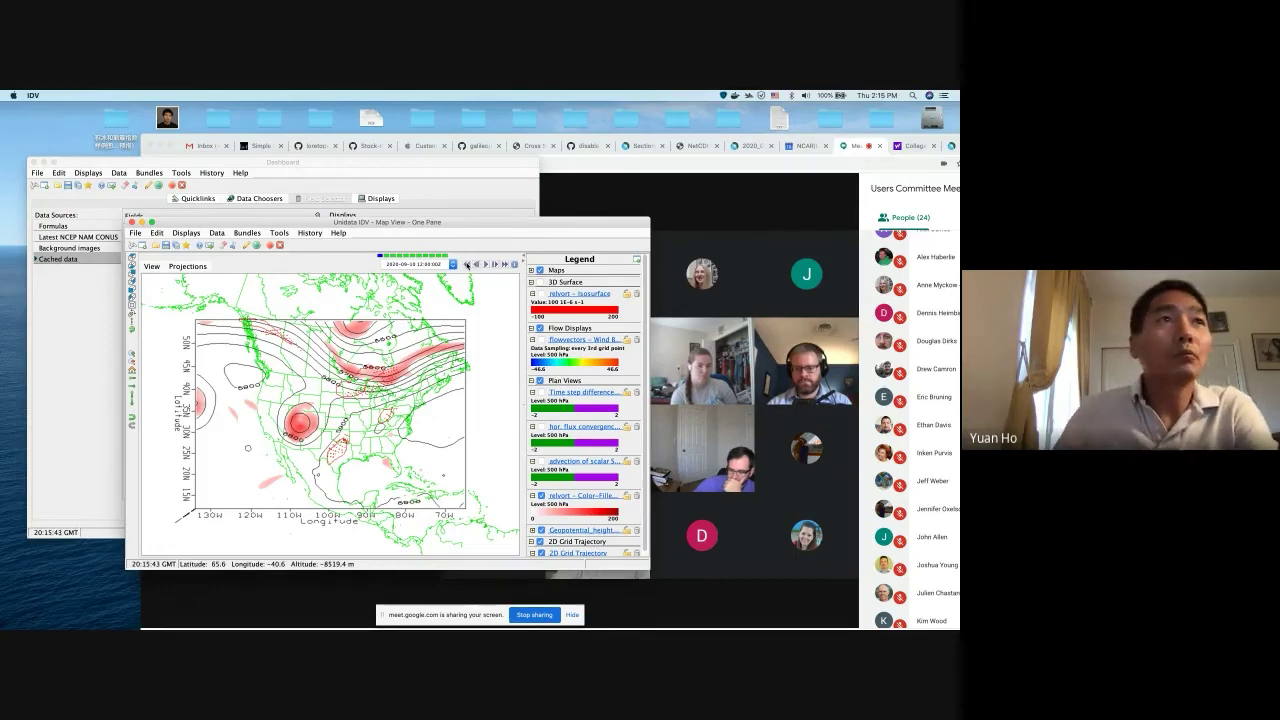
click(688, 195)
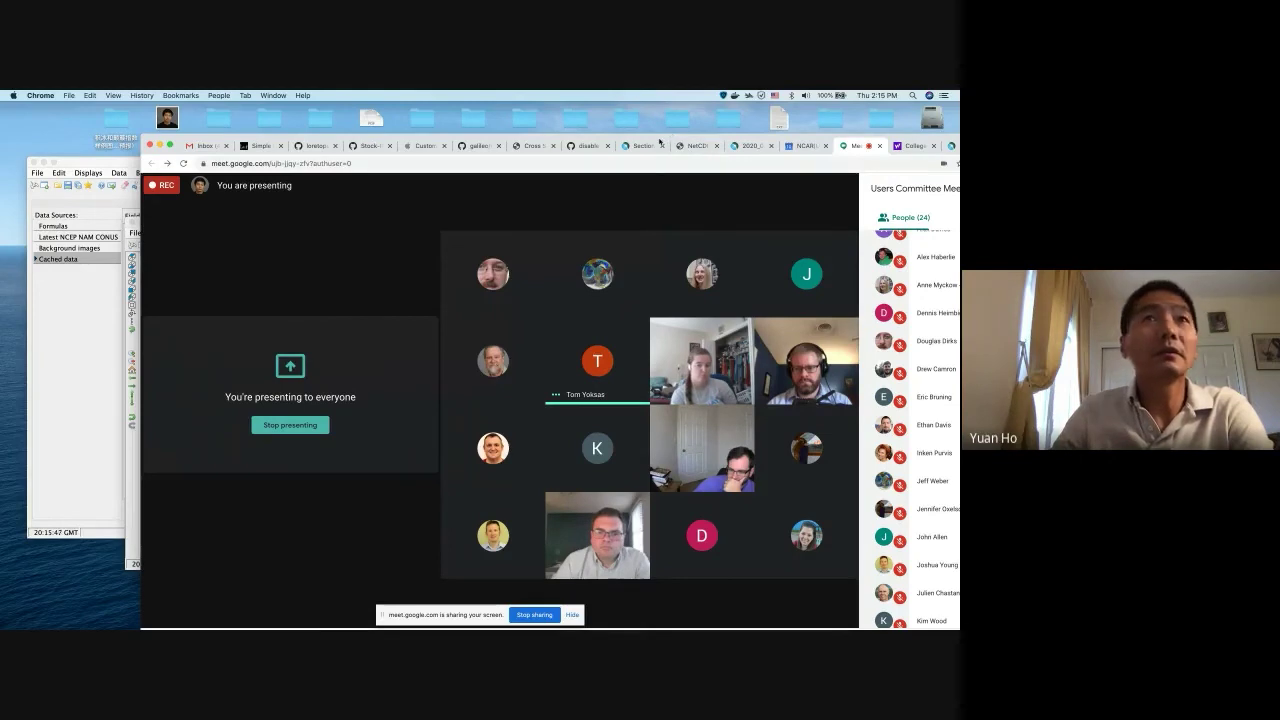
drag(659, 141, 630, 123)
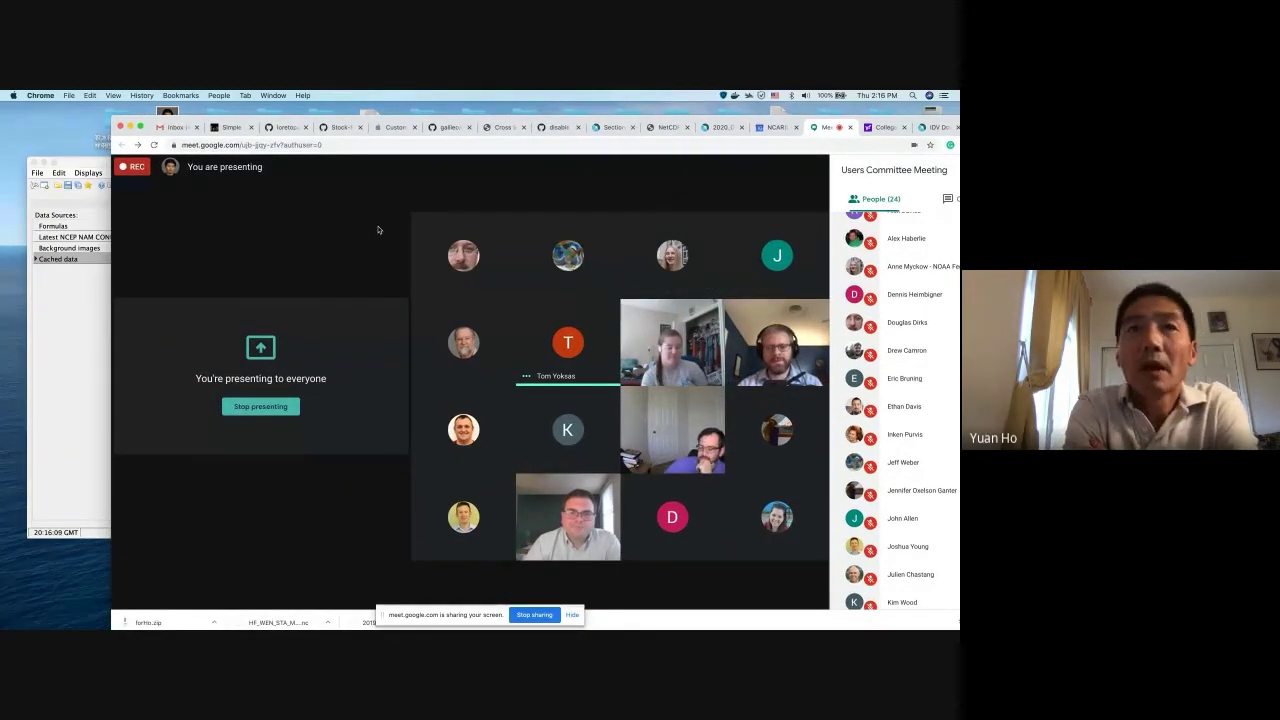
click(95, 200)
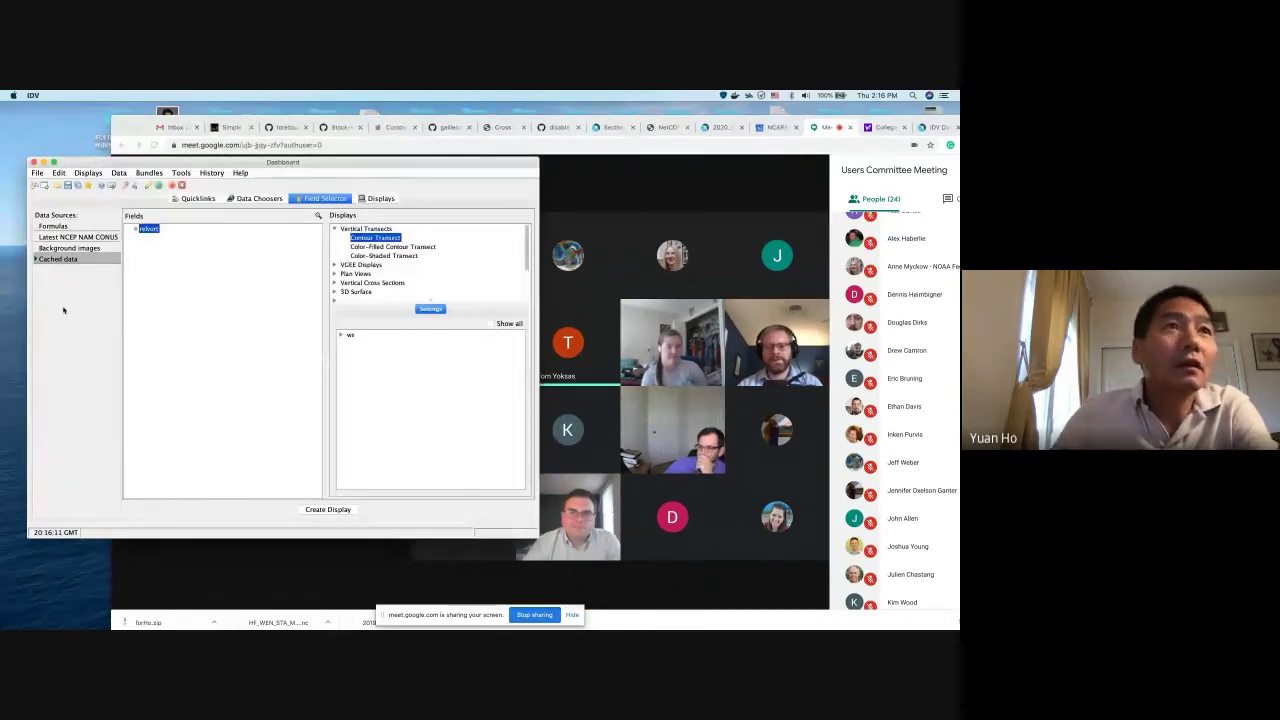
Review the available Weather bundles in the Real Time Weather and Satellite categories
click(148, 173)
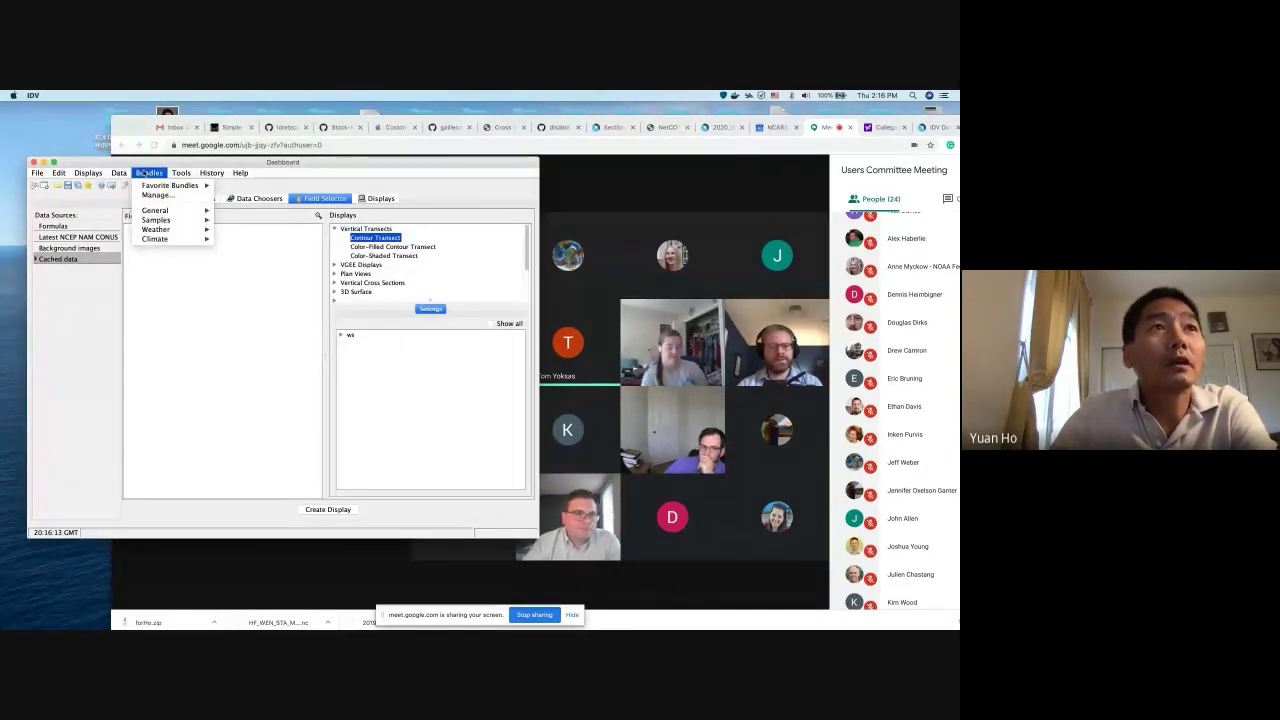
mouse_move(186, 219)
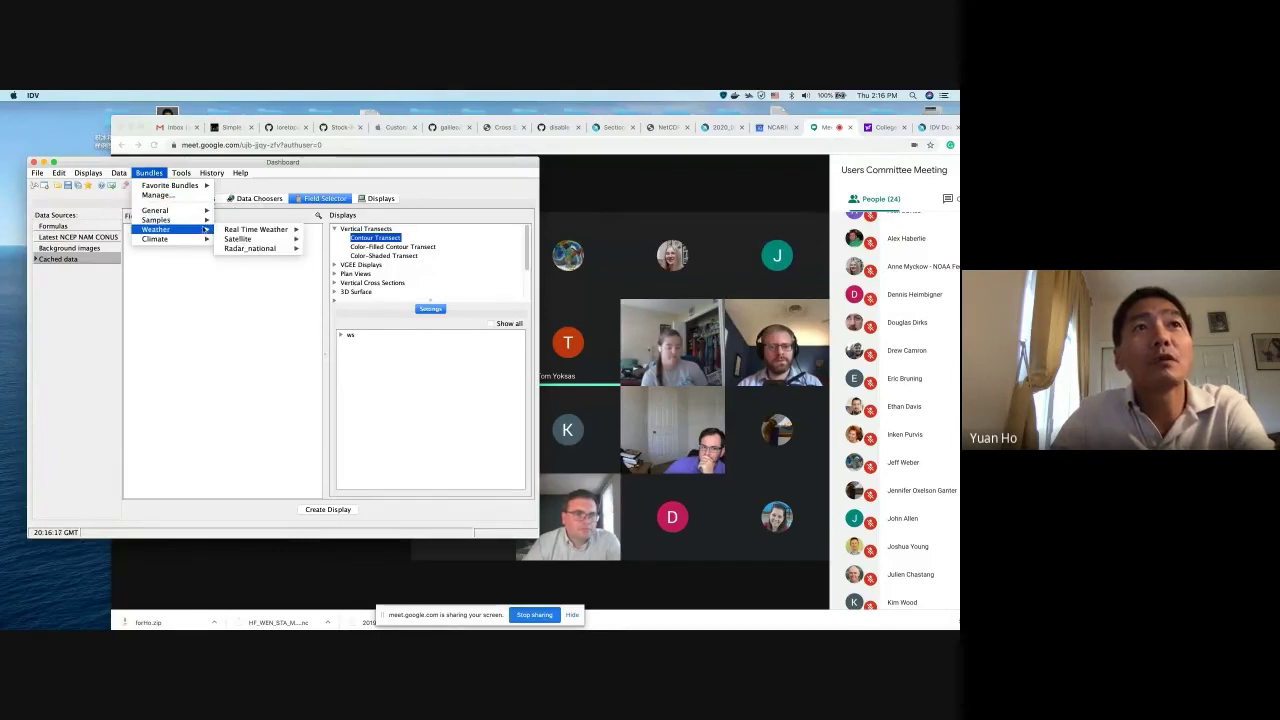
mouse_move(255, 229)
mouse_move(331, 232)
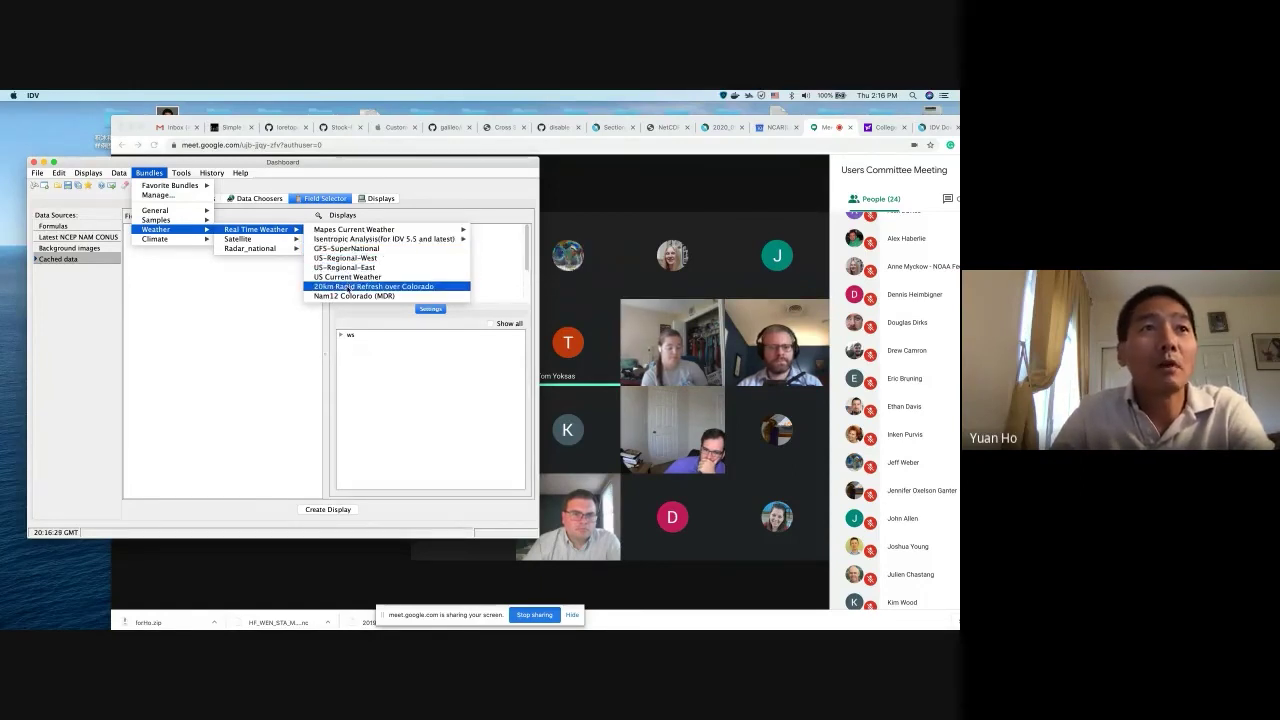
mouse_move(291, 240)
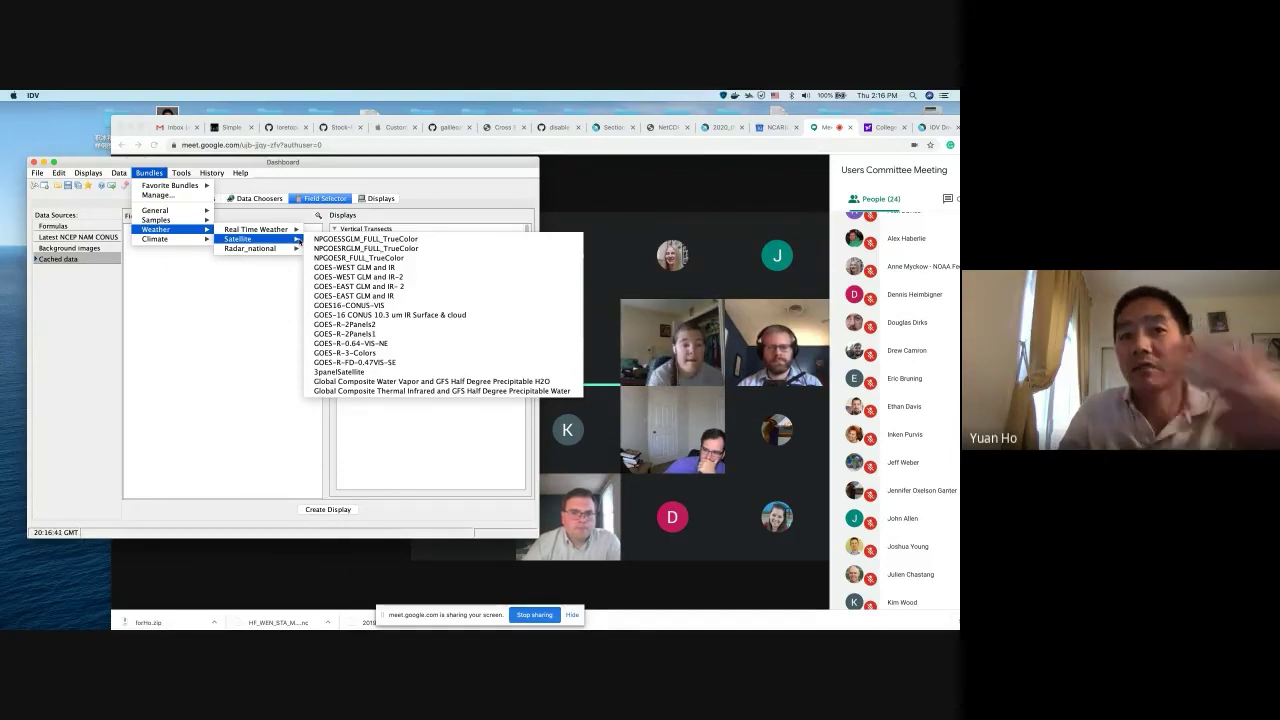
click(443, 200)
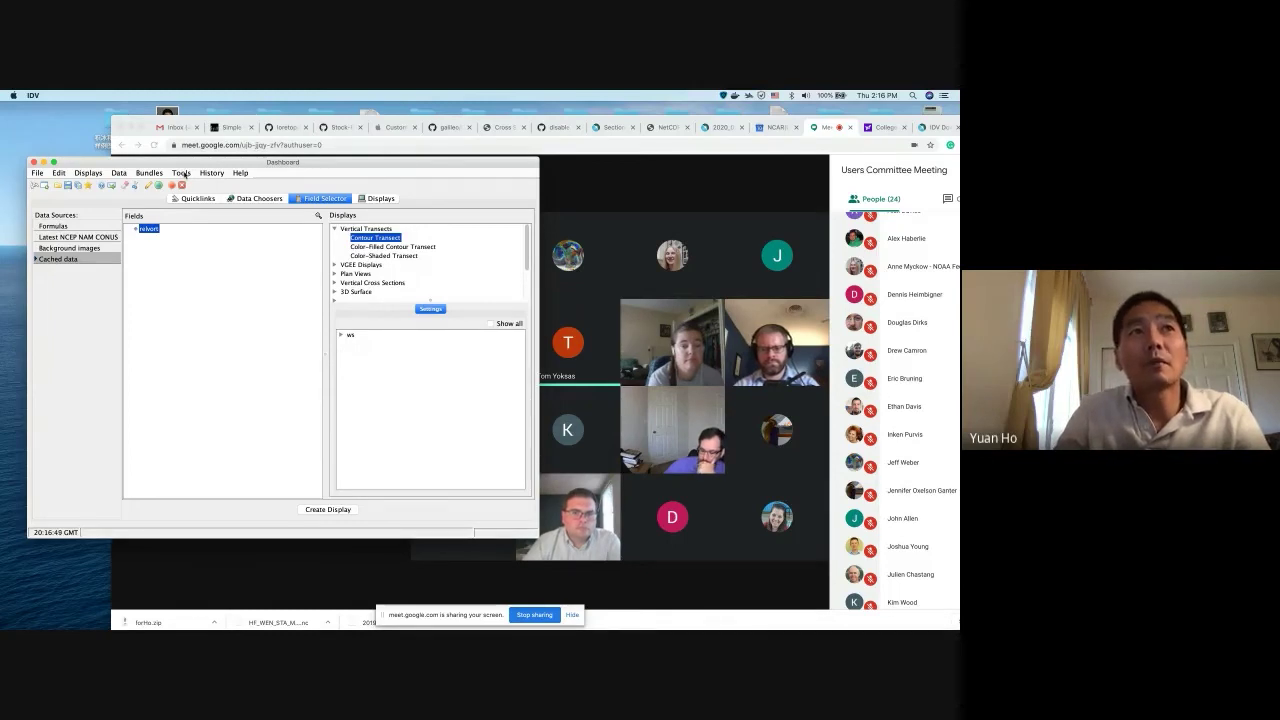
Open the Plugin Manager, review the available Customized IDVs plugins, and close the manager
click(181, 173)
mouse_move(212, 174)
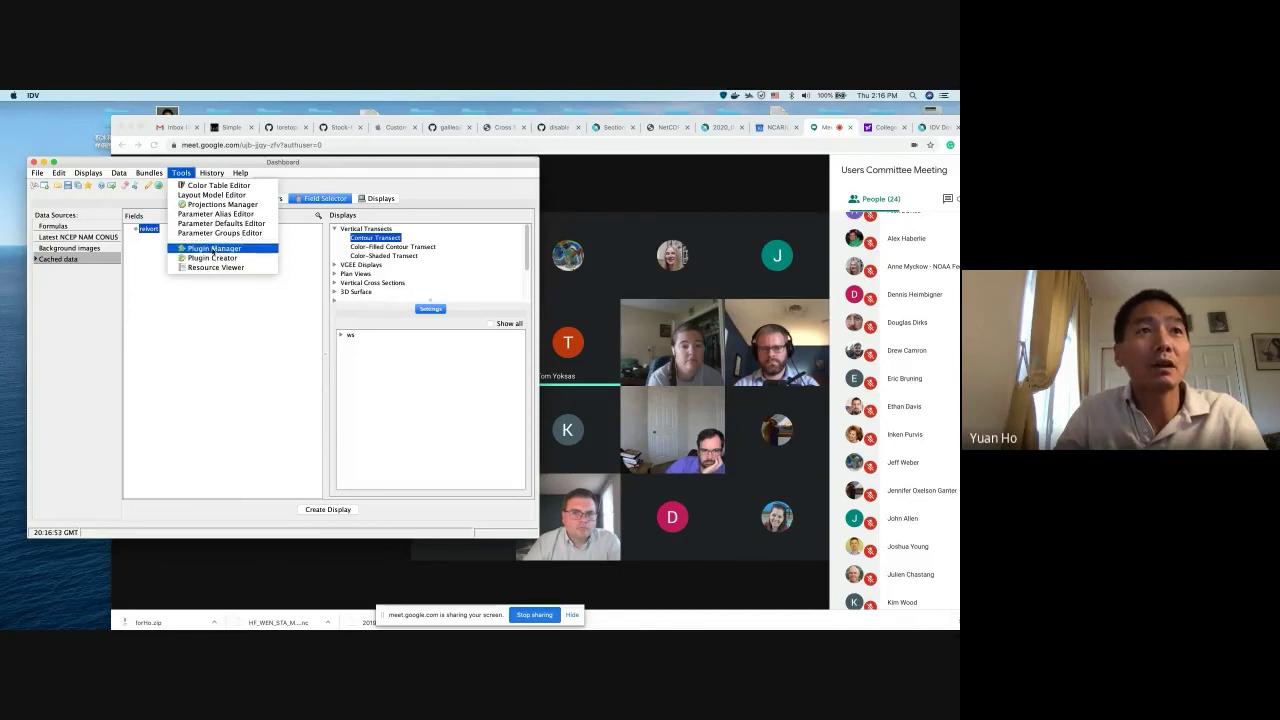
click(213, 249)
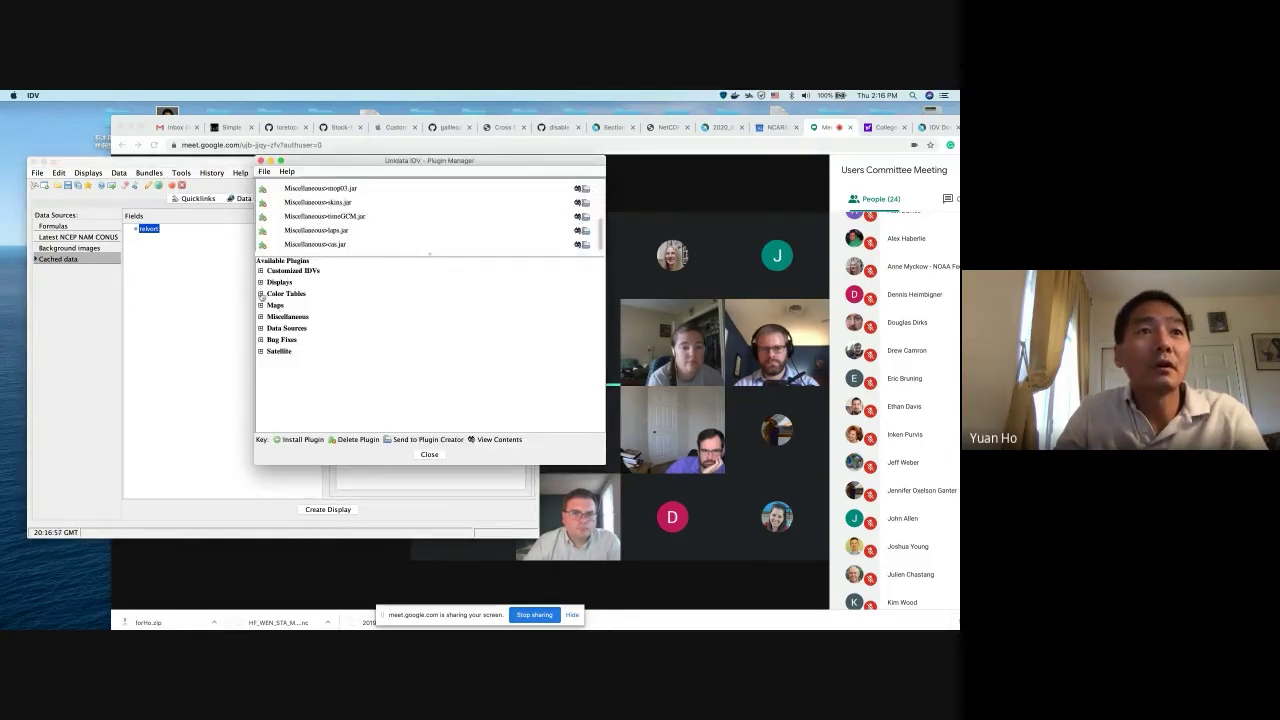
click(261, 271)
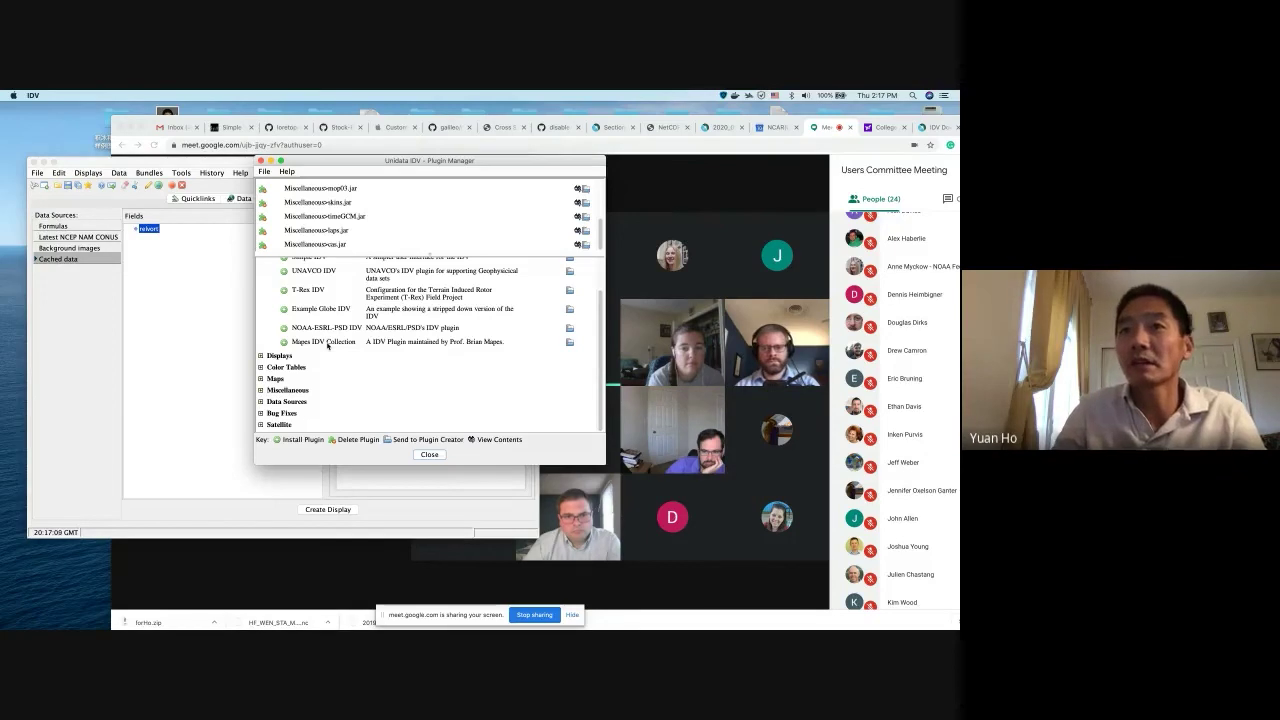
click(430, 455)
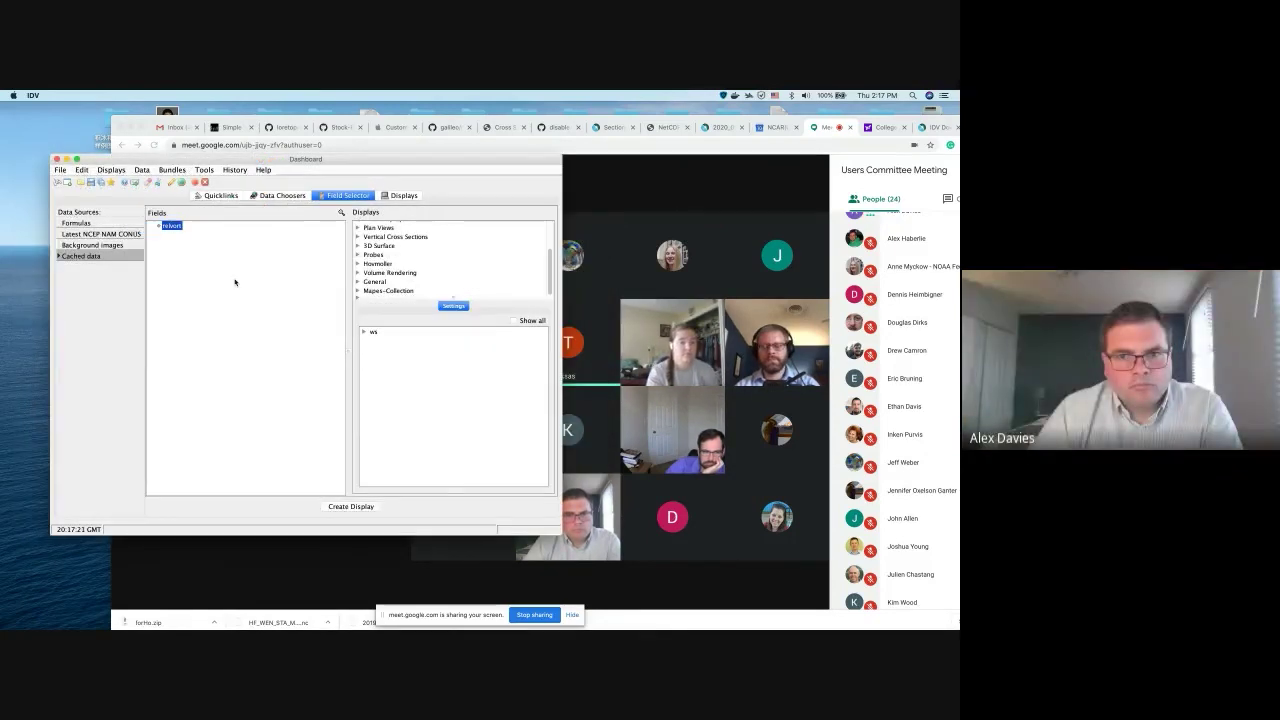
Show the Catalogs data chooser in the IDV dashboard, review its saved catalog URLs, and return to the Chrome meeting window
click(625, 193)
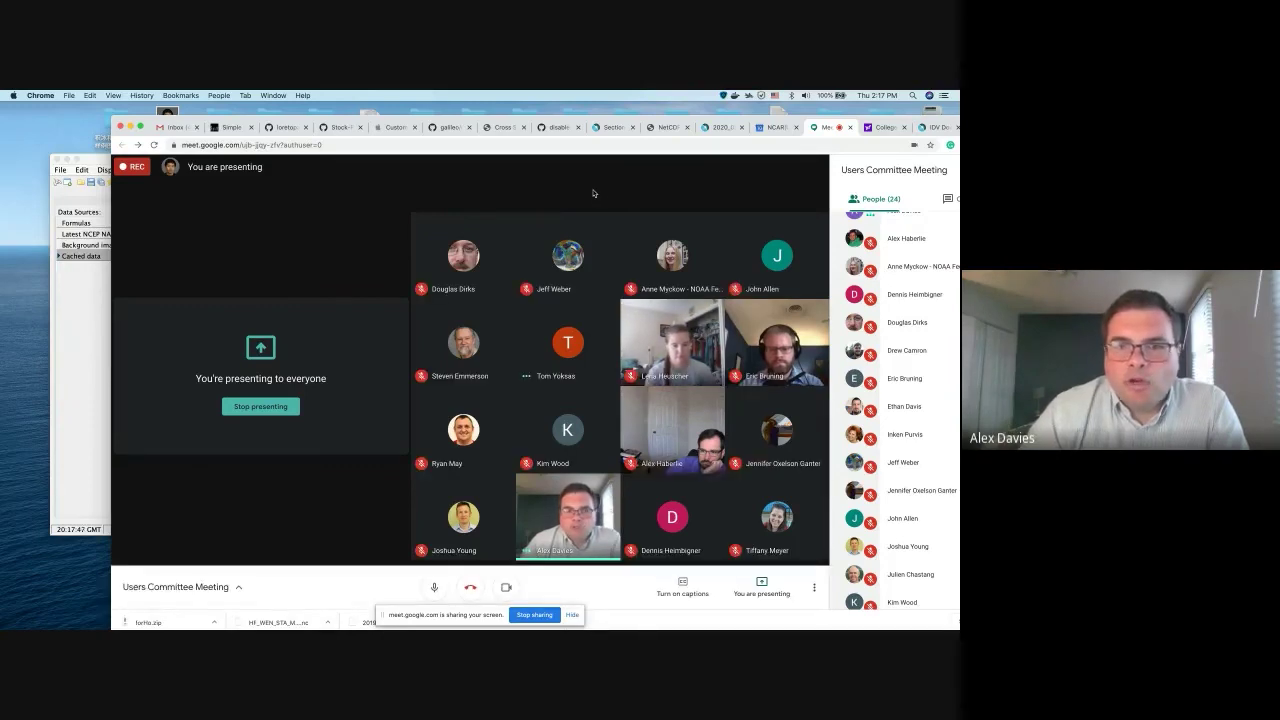
click(75, 344)
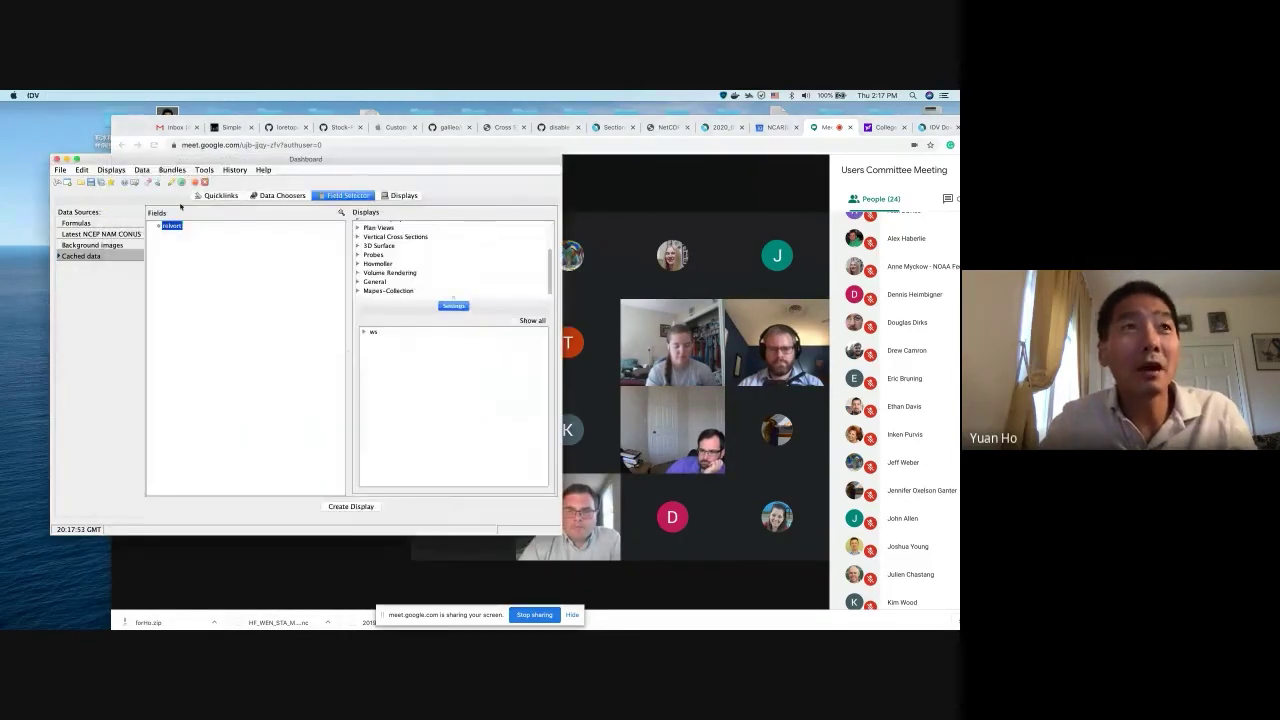
click(278, 195)
click(90, 241)
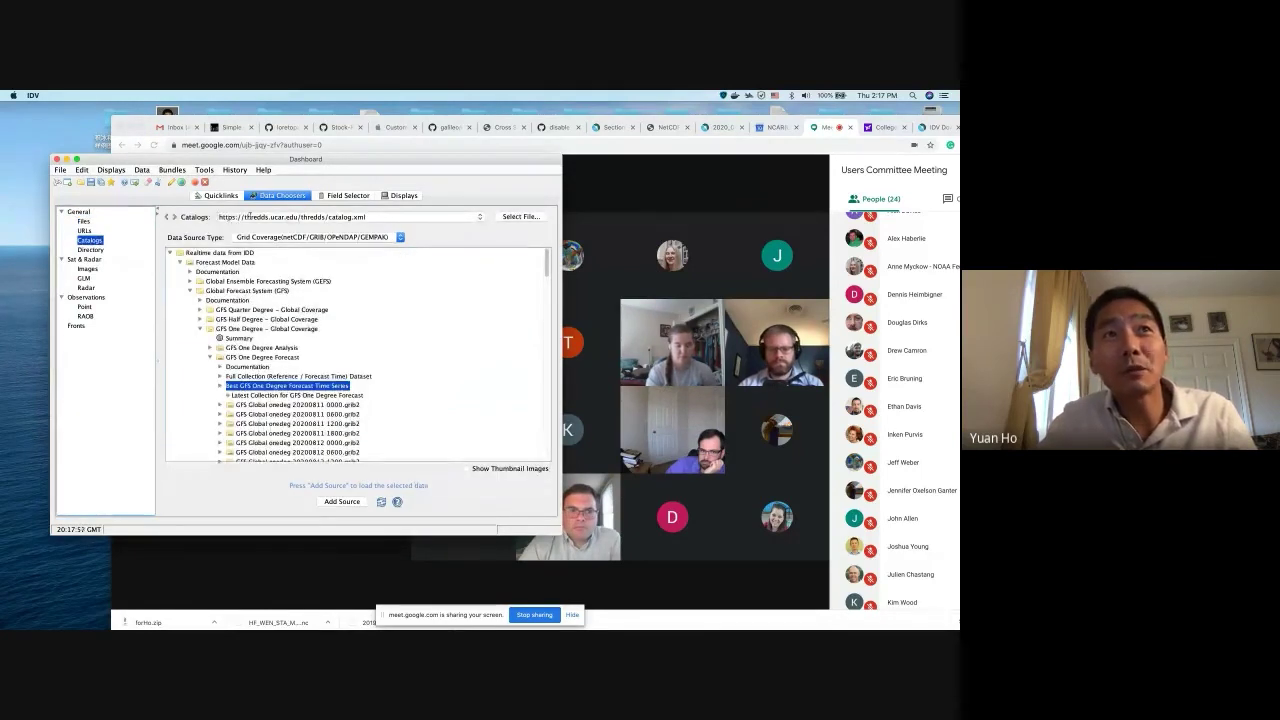
triple_click(395, 216)
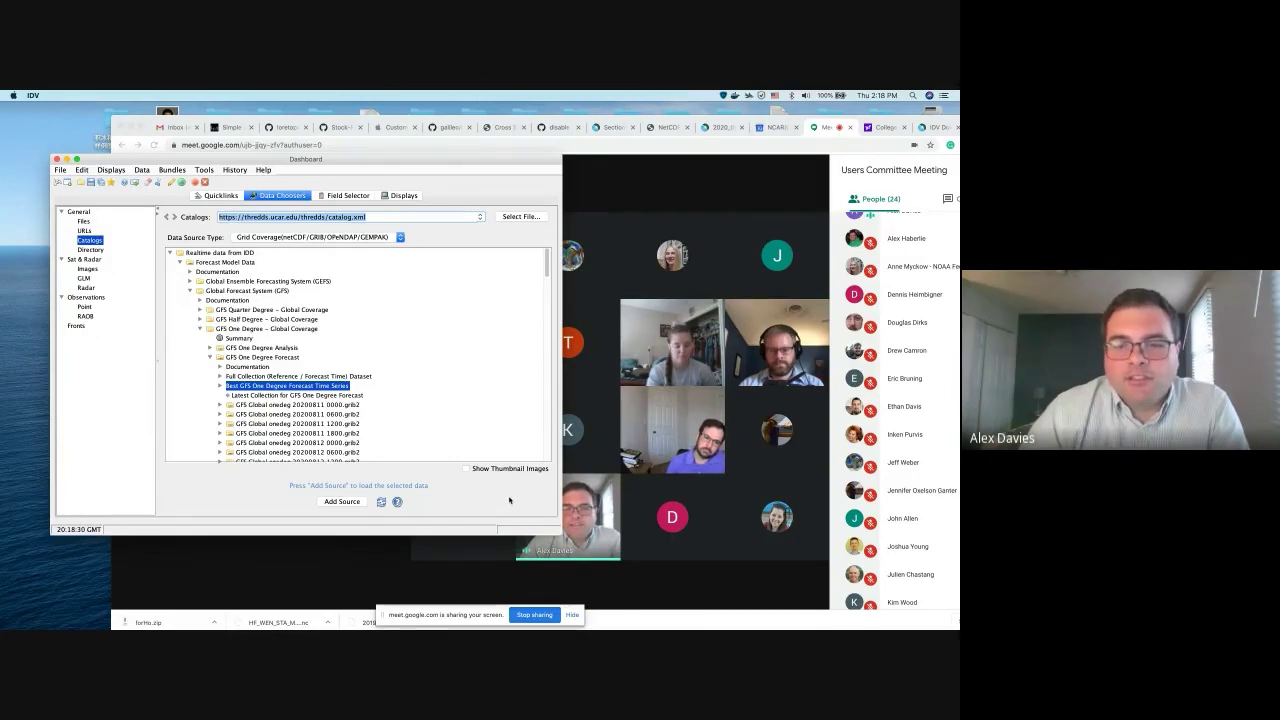
click(480, 217)
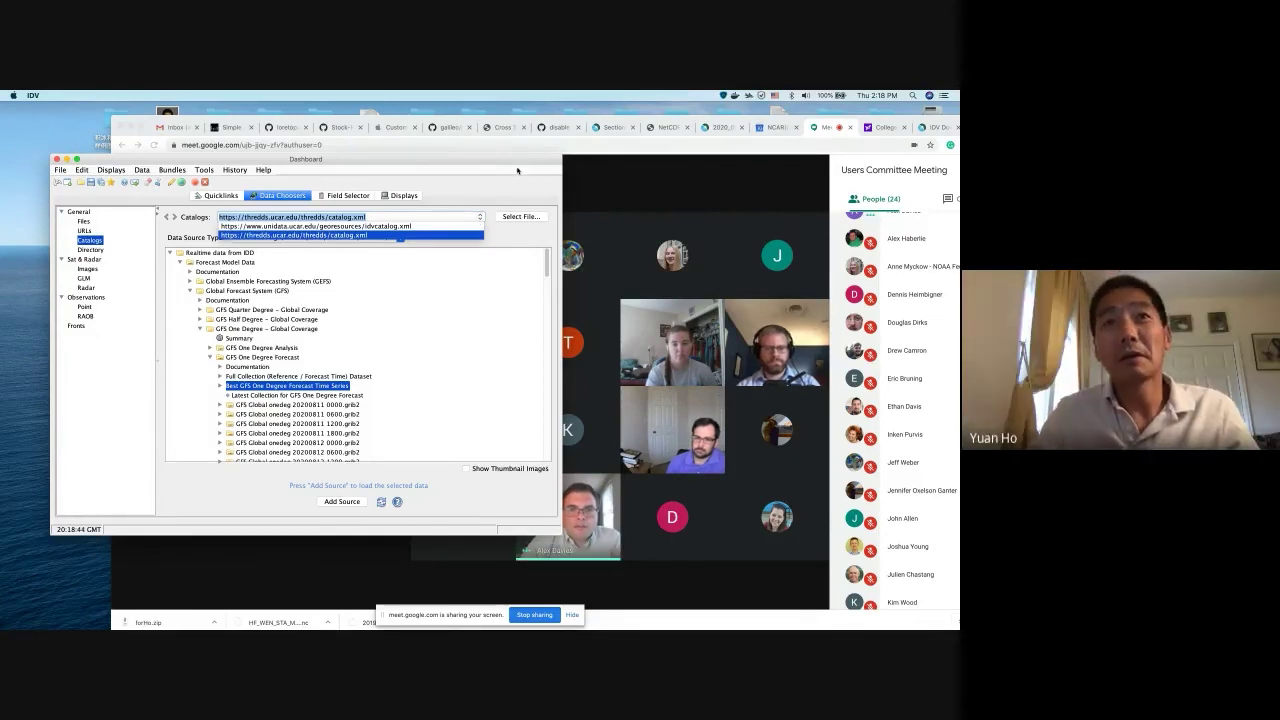
click(505, 178)
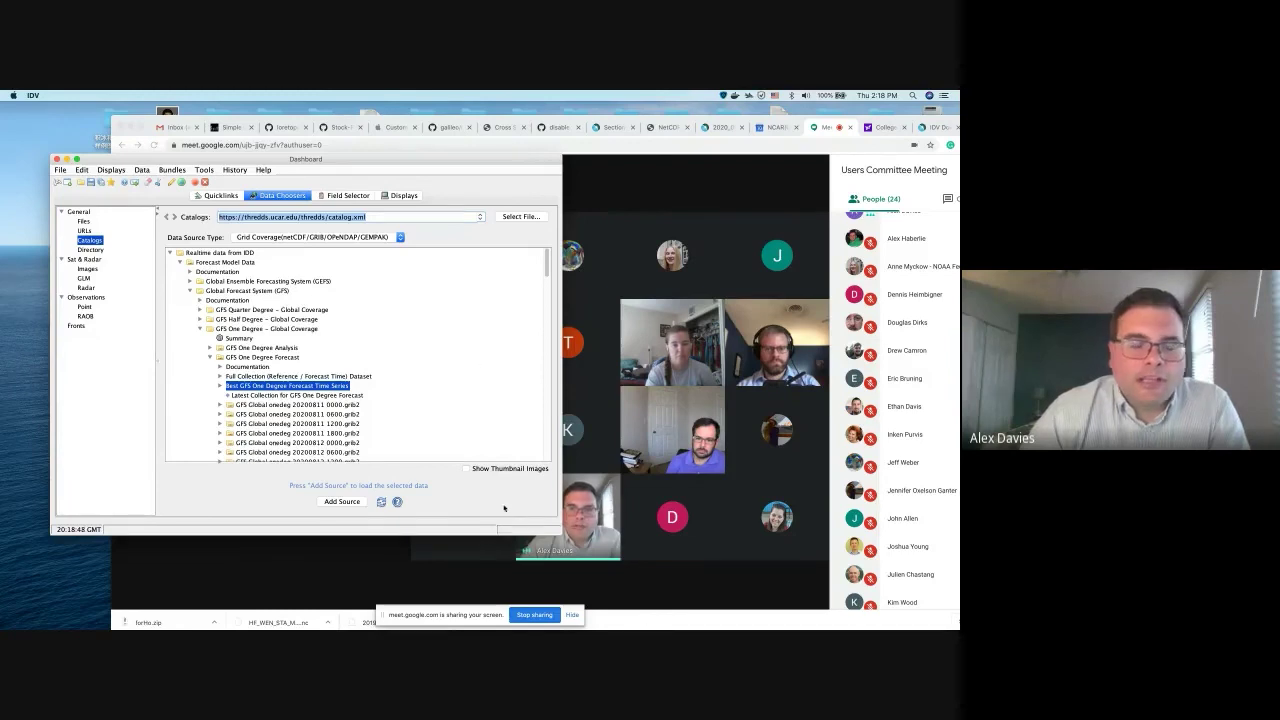
click(682, 617)
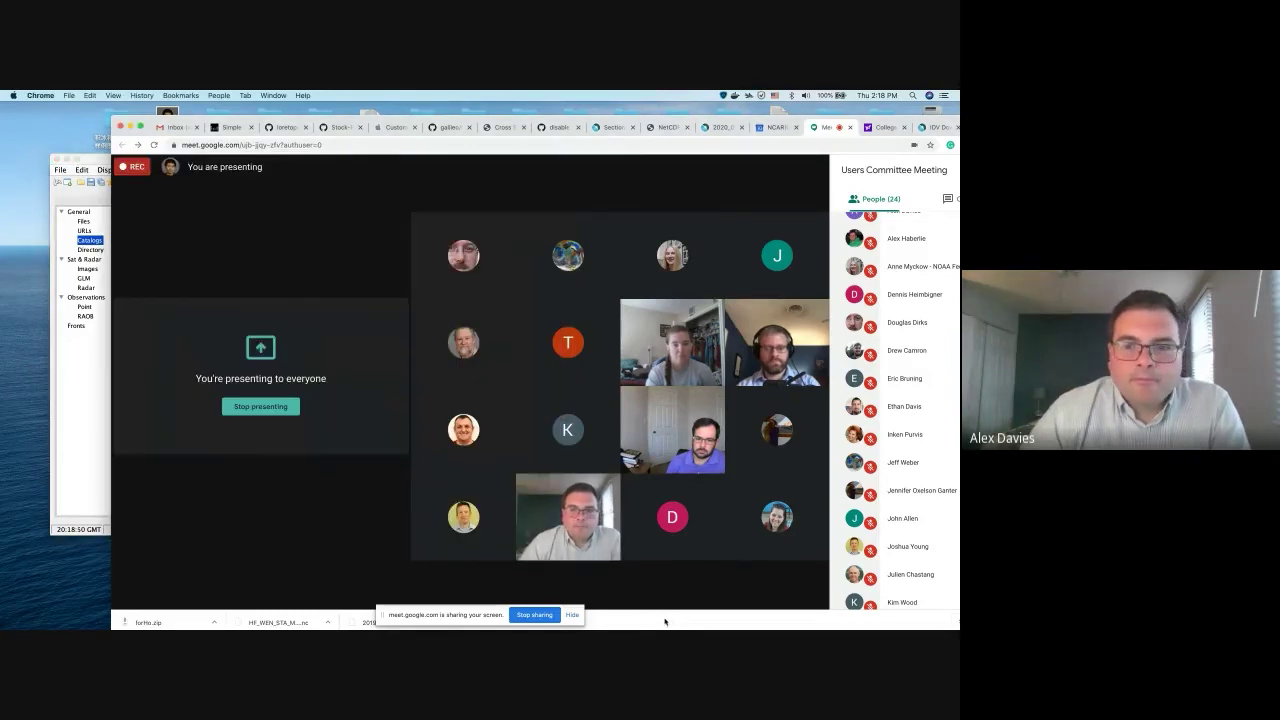